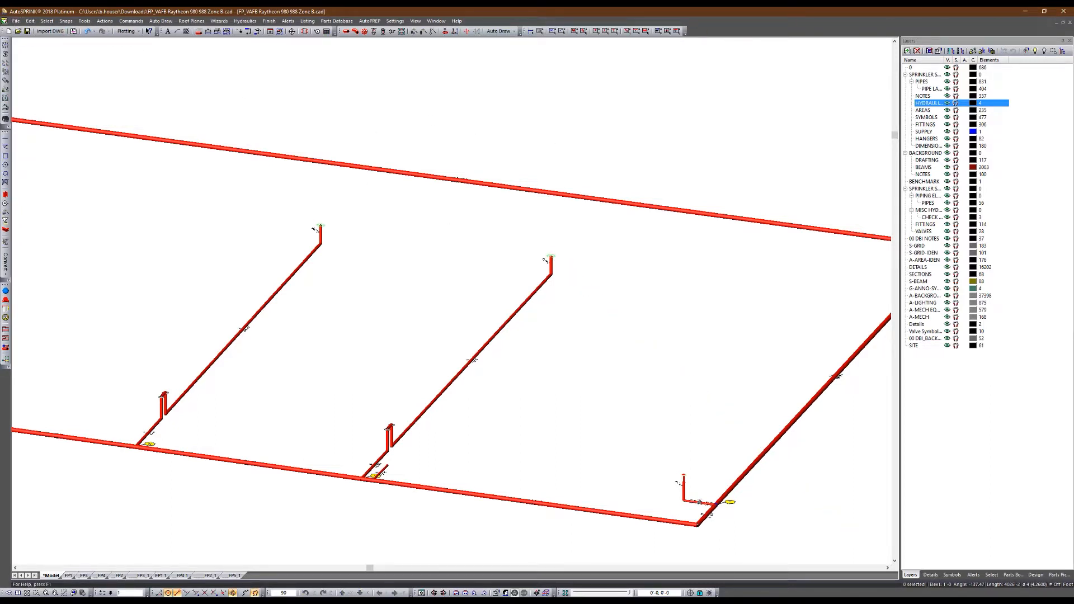
Launch AutoSPRINK 2020 from the shortcut list
click(929, 600)
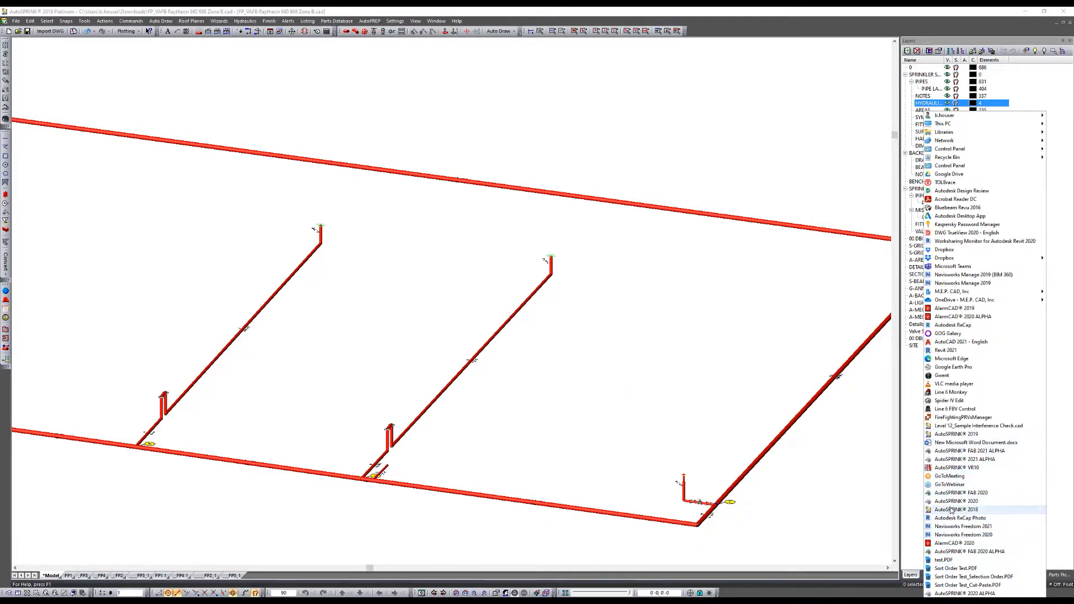
click(951, 502)
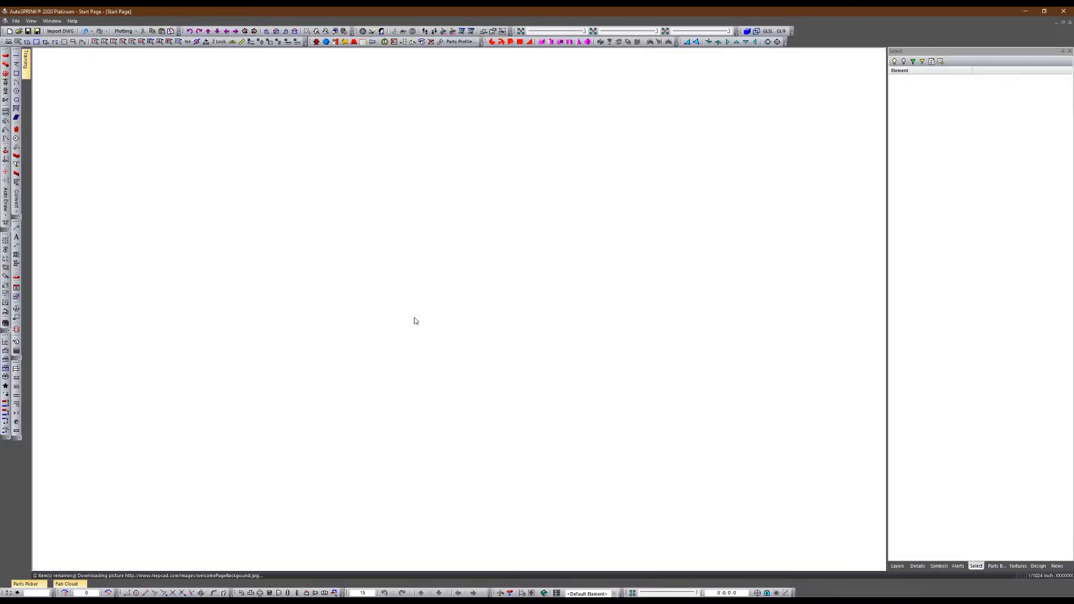
Switch to the Google Meet call, admit the waiting participant, and return to AutoSPRINK 2020
key(alt+Tab)
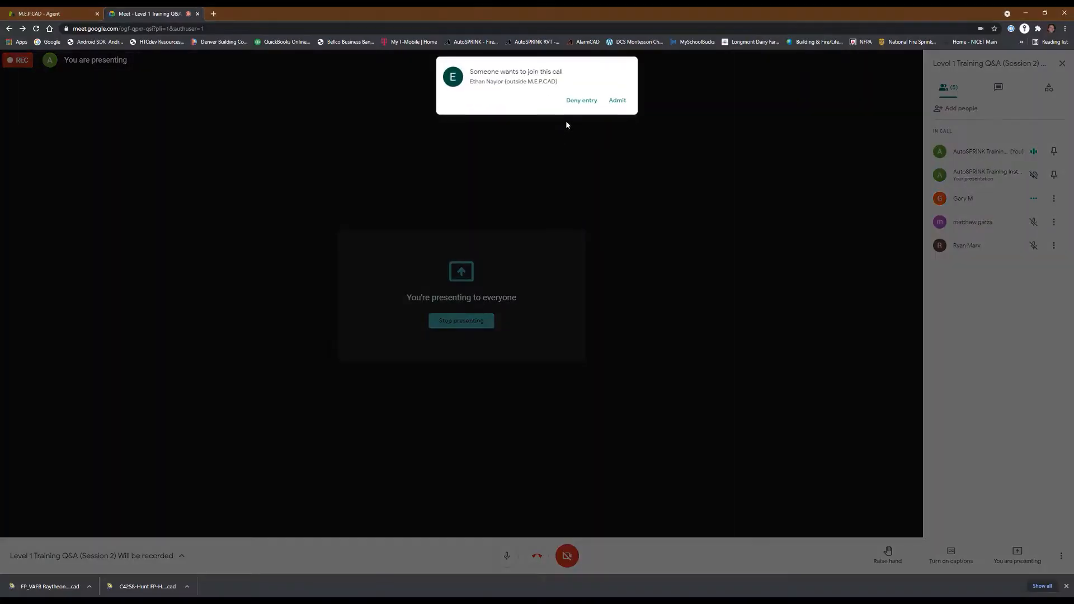
click(614, 103)
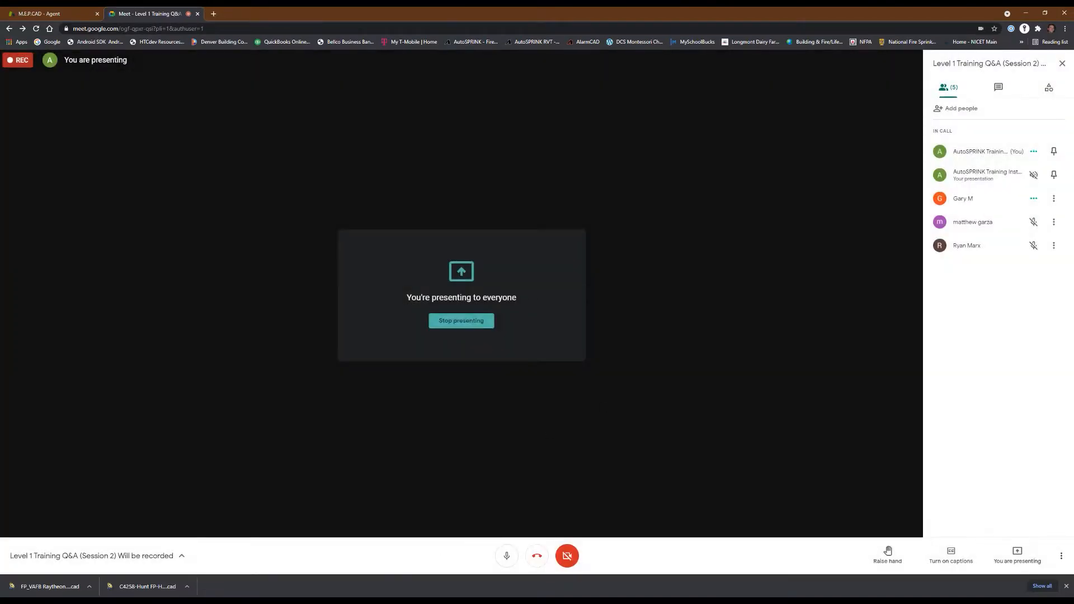
click(384, 568)
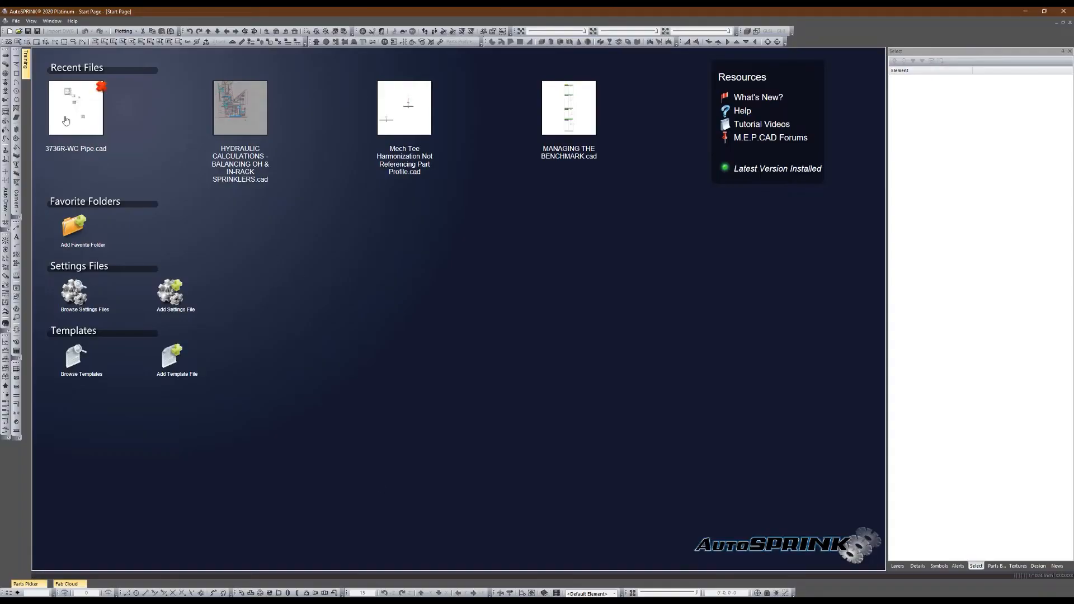
Create a new drawing and generate a grid sprinkler system with the wizard's default settings
click(12, 32)
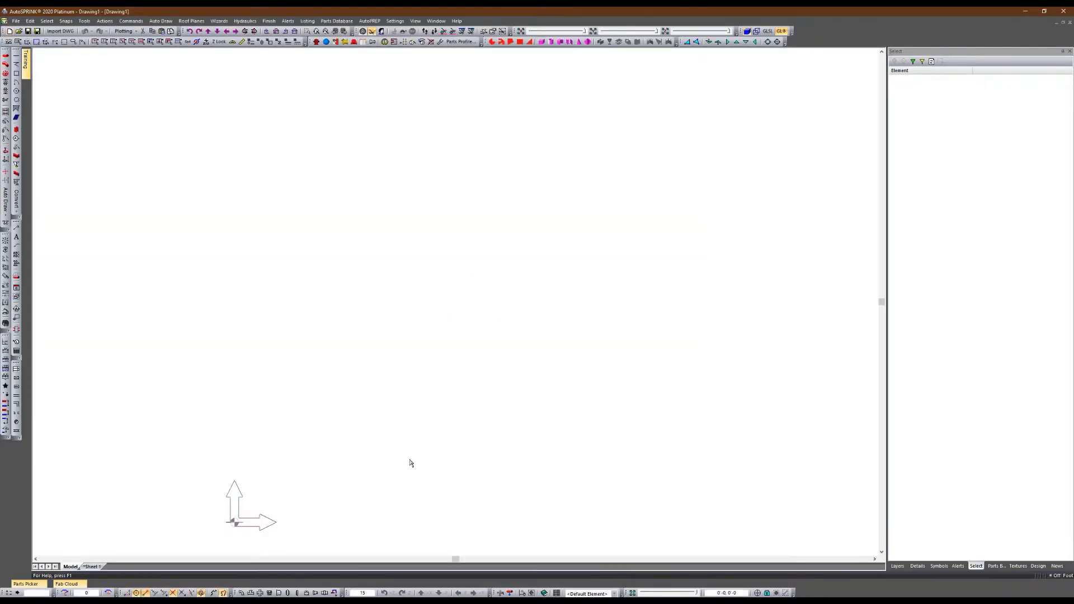
click(219, 21)
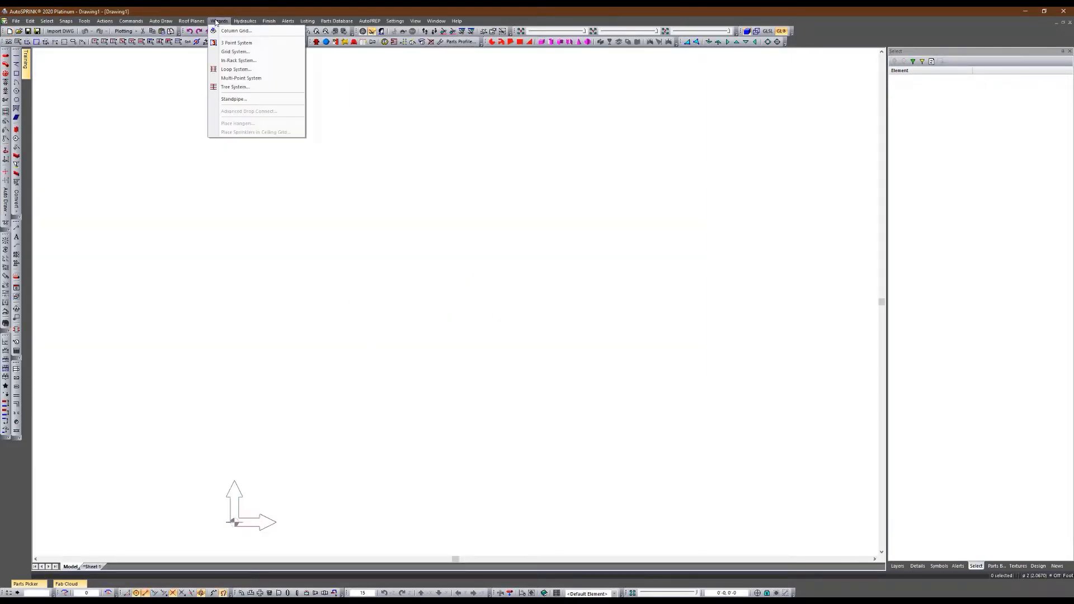
click(233, 51)
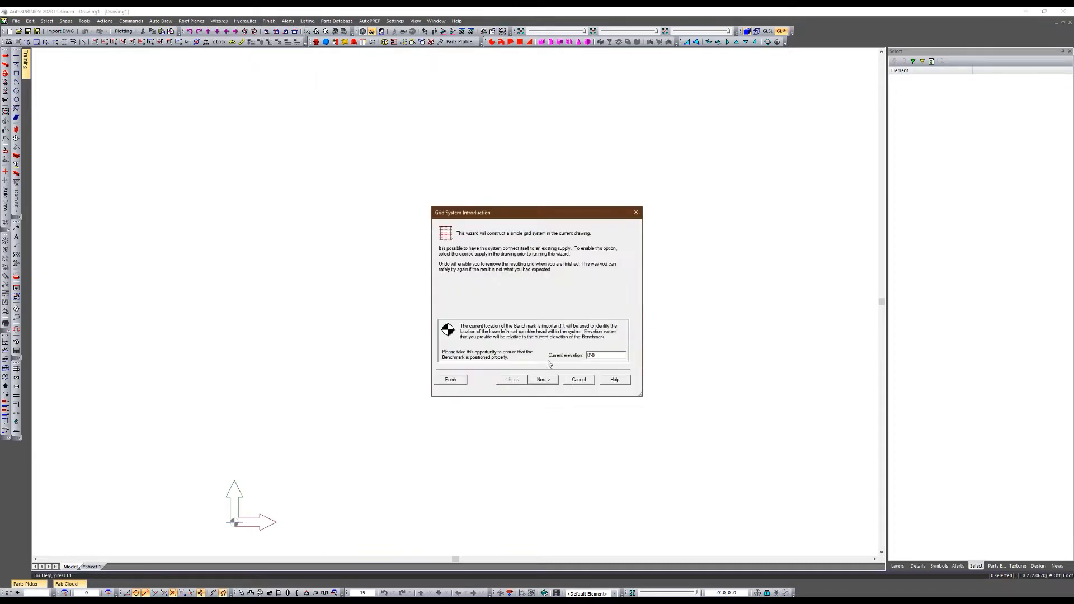
click(456, 382)
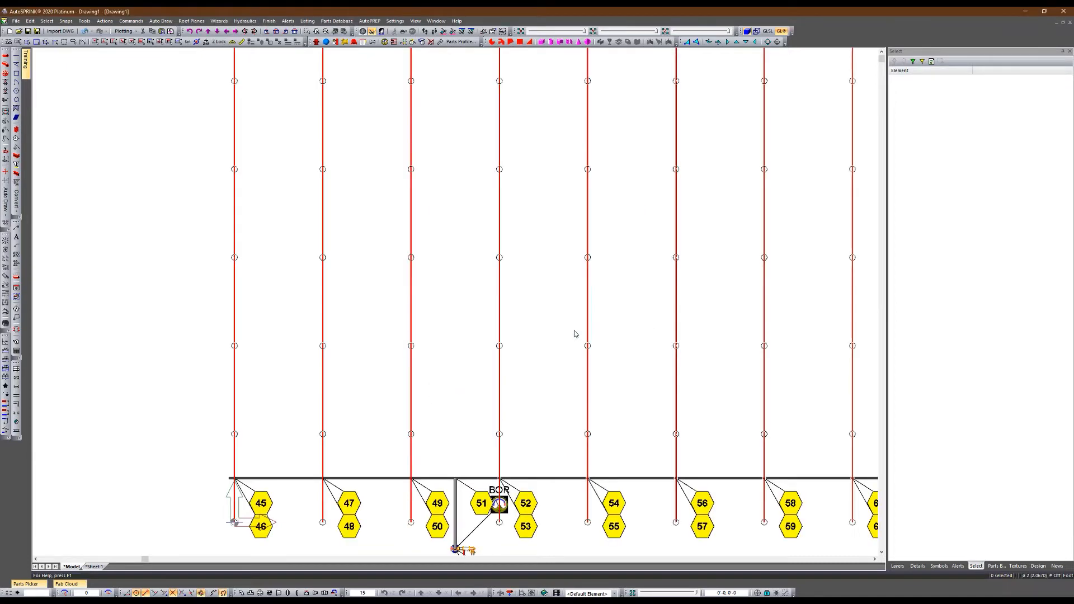
Review the properties of the sprinkler at node 260 inside the remote area without changing them
scroll(440, 353, down, 4)
scroll(557, 302, up, 5)
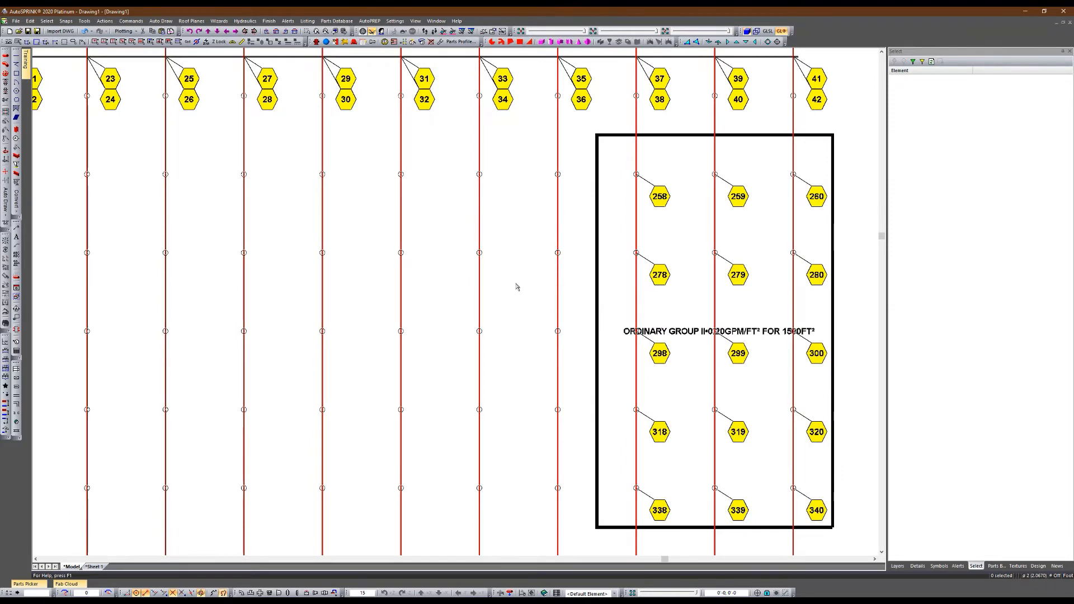
scroll(517, 286, down, 1)
scroll(504, 242, up, 3)
scroll(569, 250, up, 5)
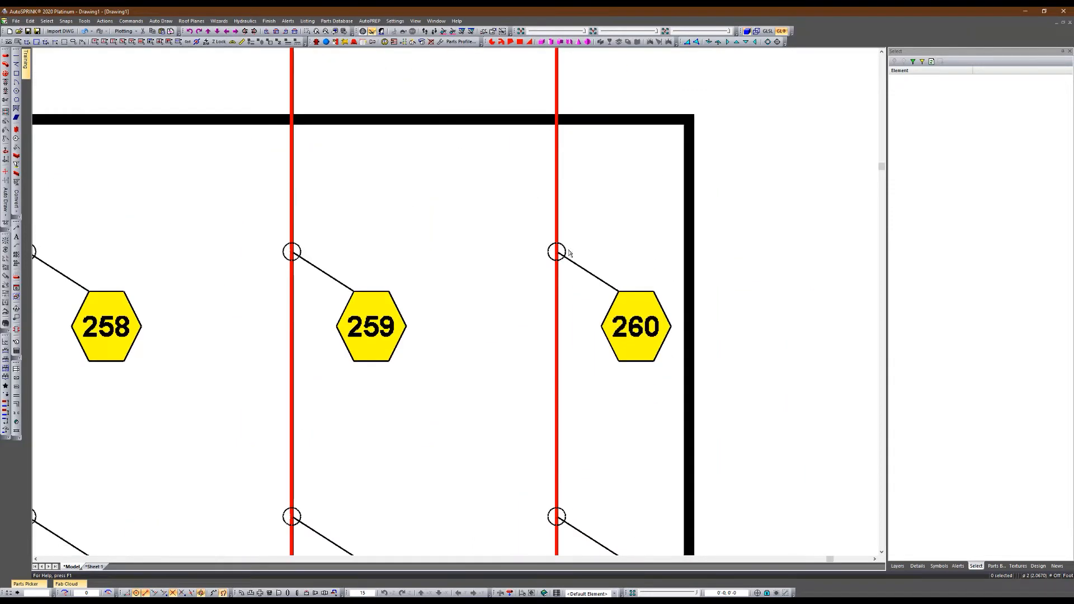
double_click(568, 252)
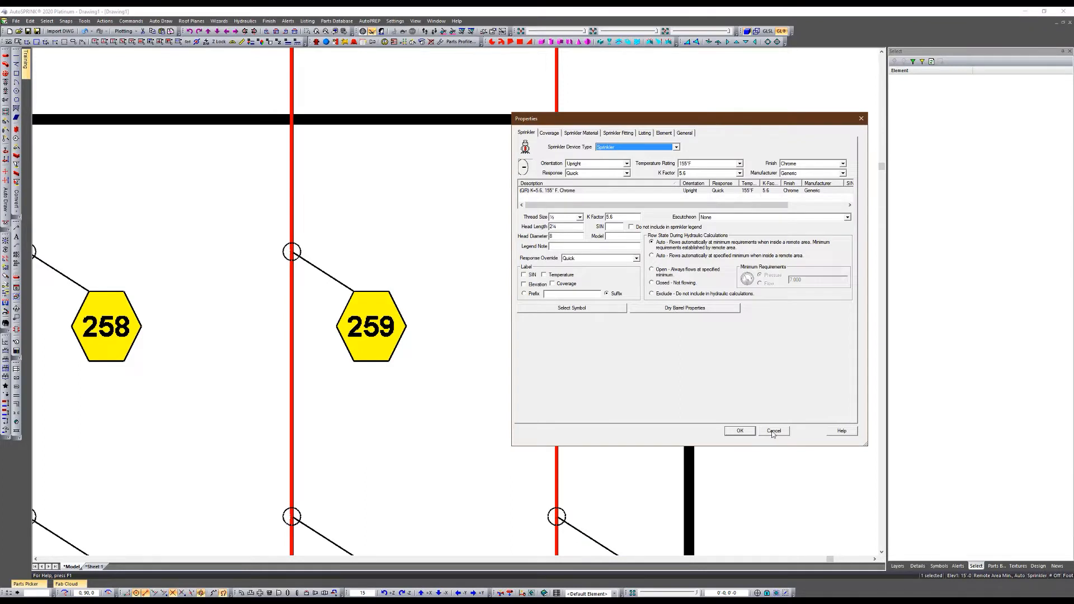
click(773, 431)
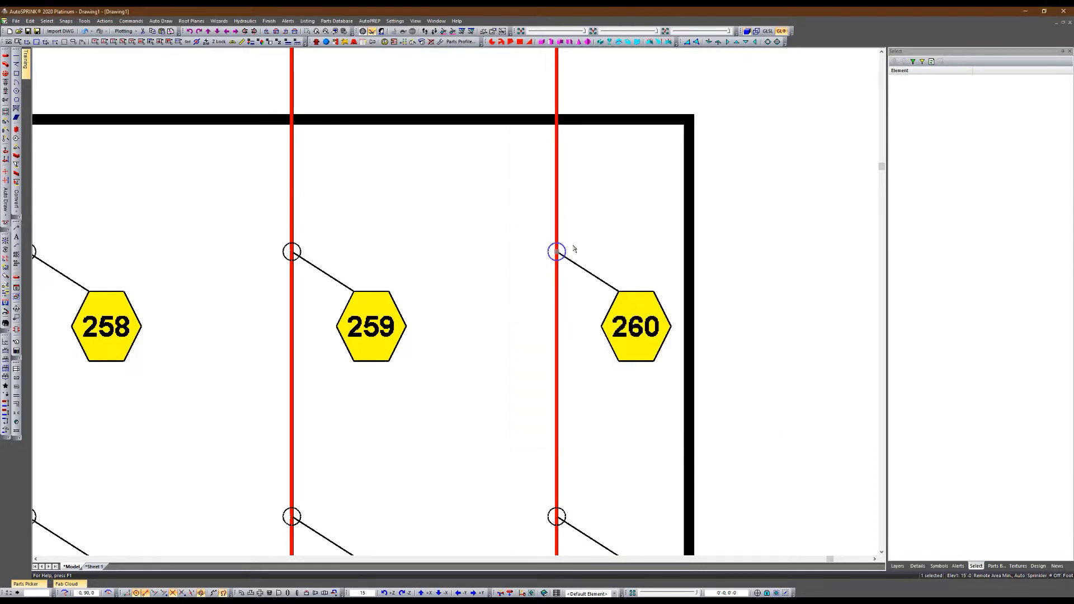
Add the label suffix R to the sprinkler at node 260 in the remote area
scroll(551, 251, up, 2)
double_click(559, 253)
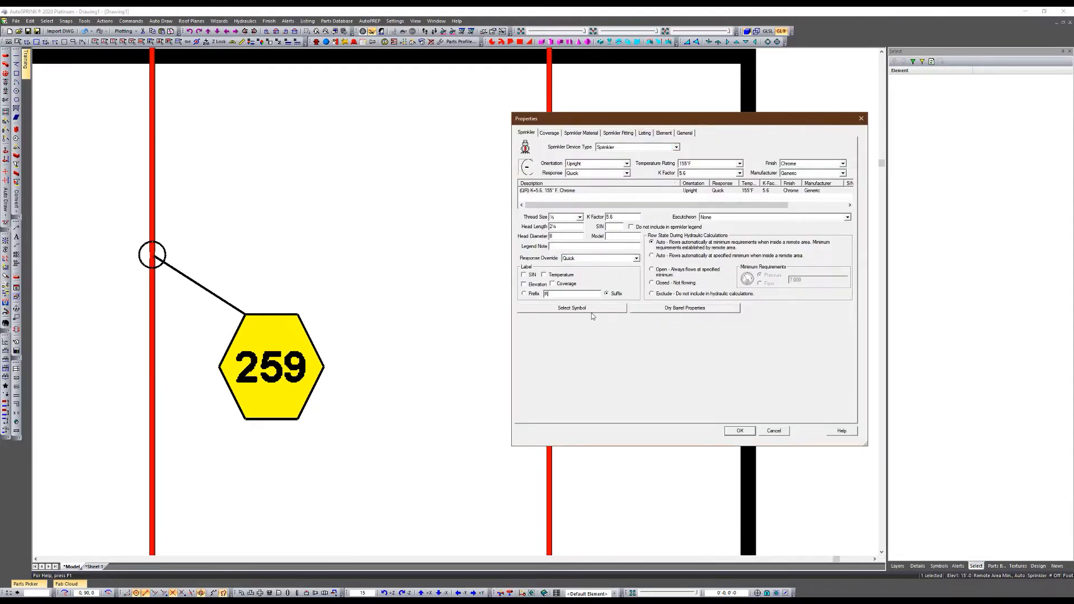
click(744, 432)
scroll(584, 223, up, 1)
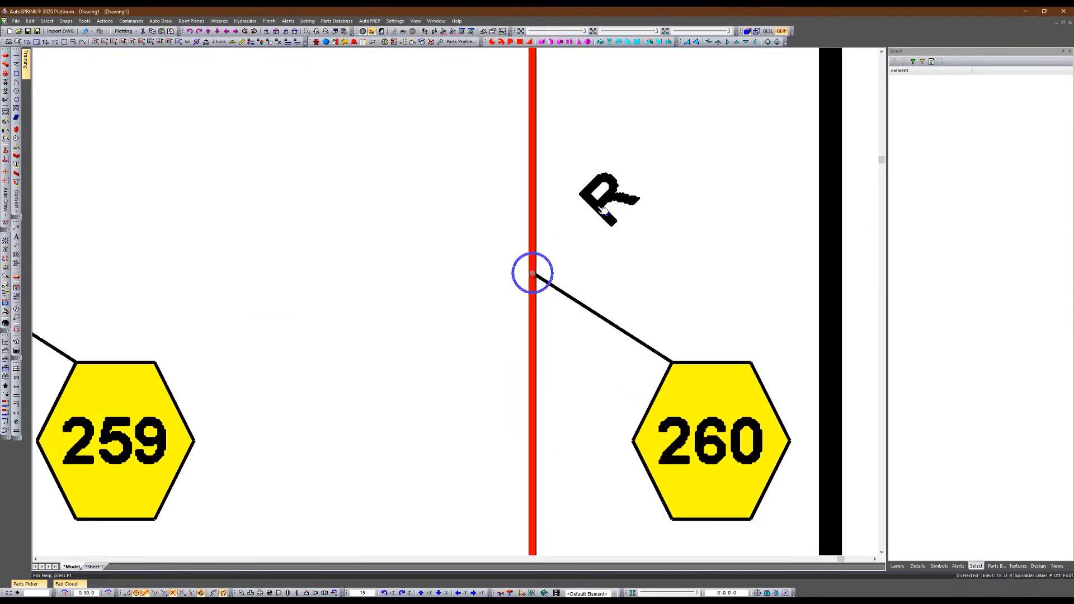
click(585, 221)
key(Escape)
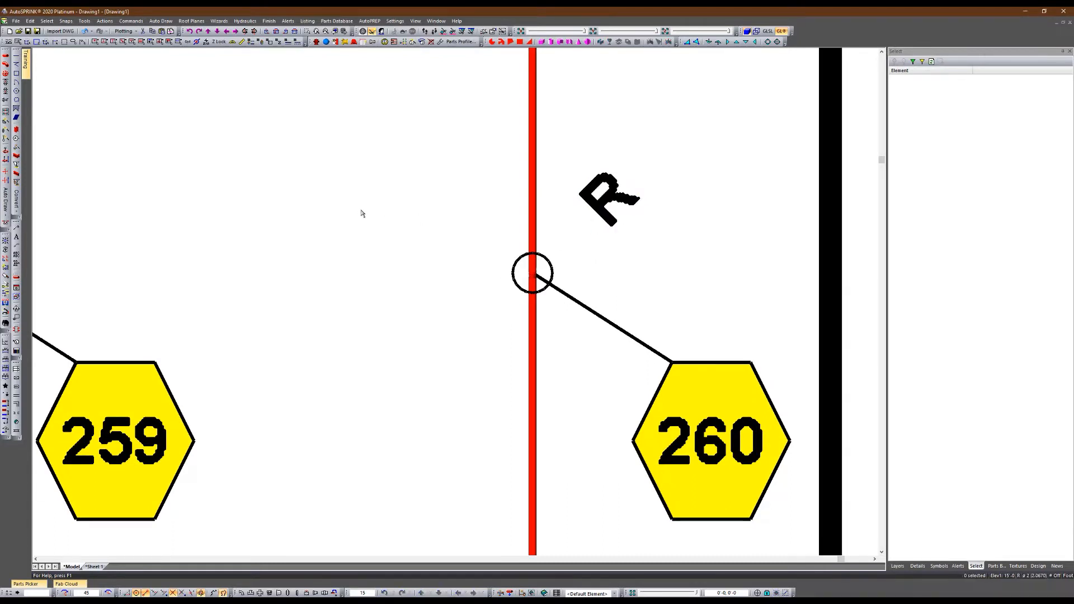
Draw a circle with a radius of about 6 inches in the empty space east of the remote area
scroll(301, 337, down, 3)
click(897, 566)
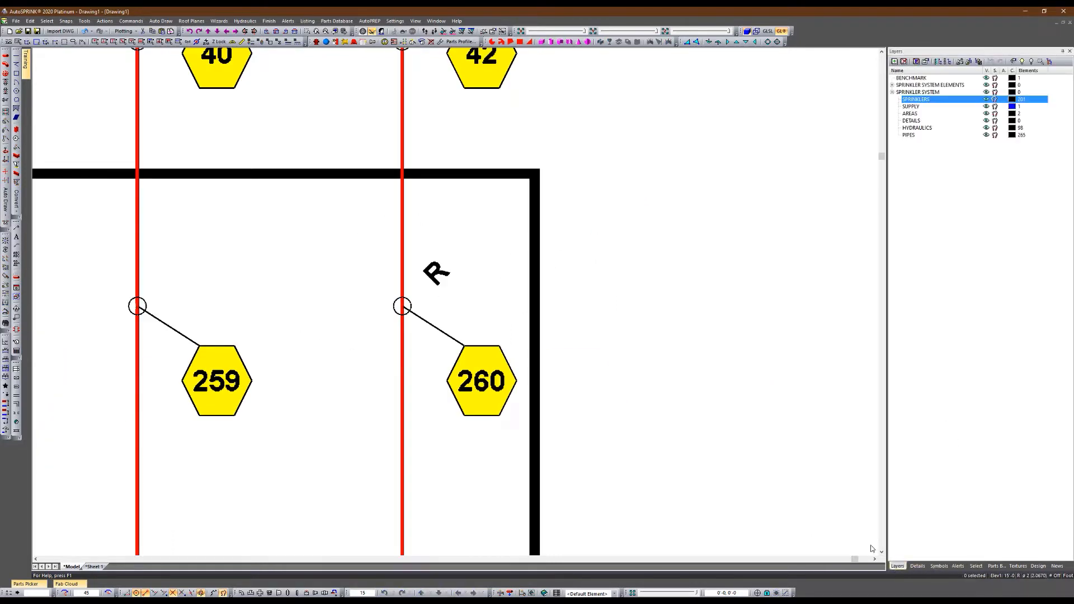
scroll(522, 290, down, 1)
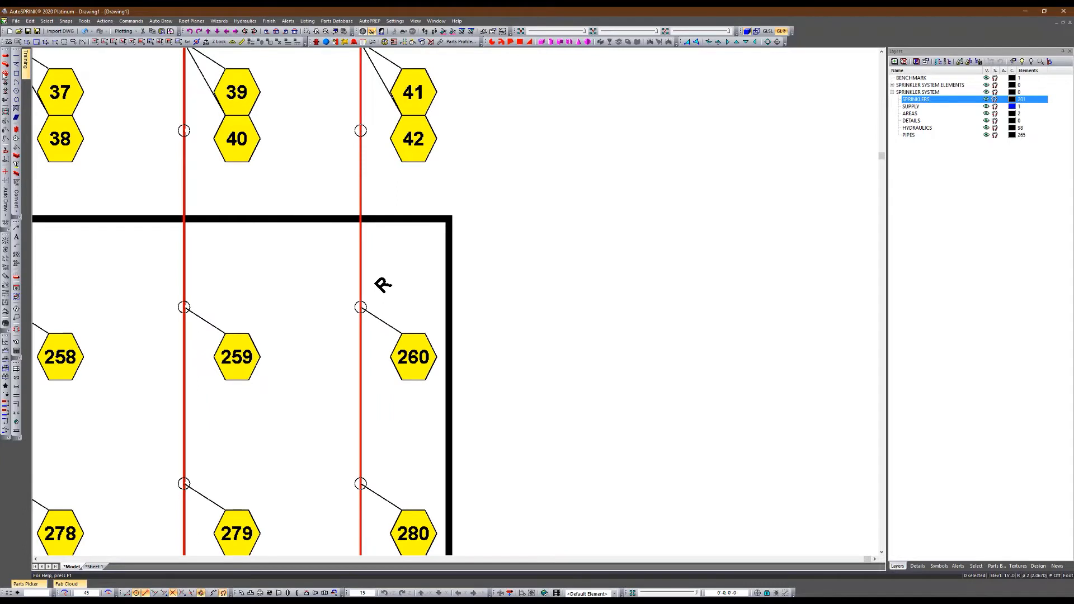
click(16, 90)
click(570, 314)
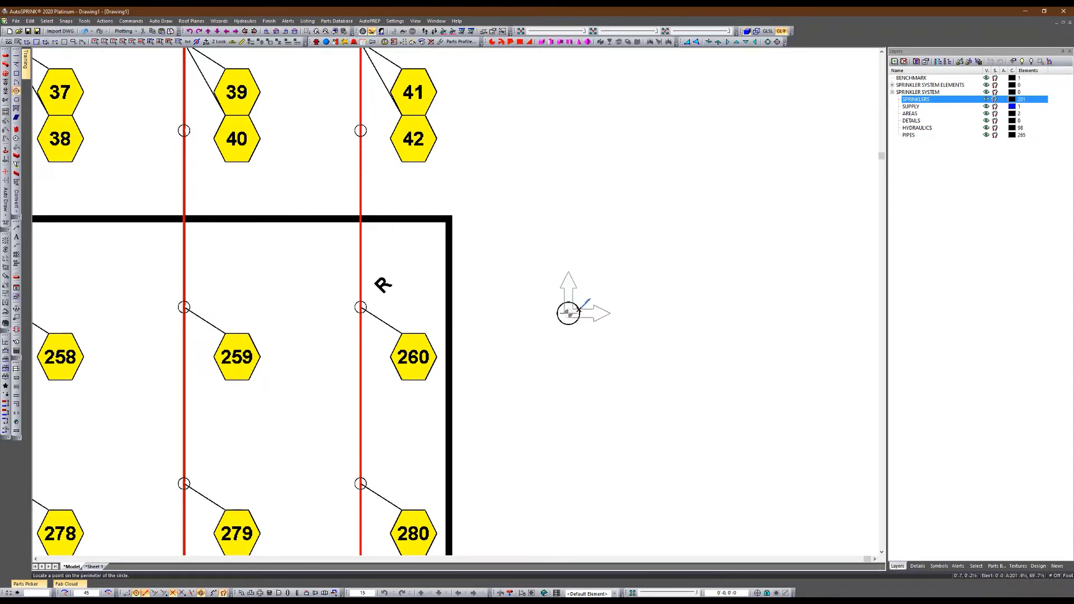
scroll(582, 310, up, 2)
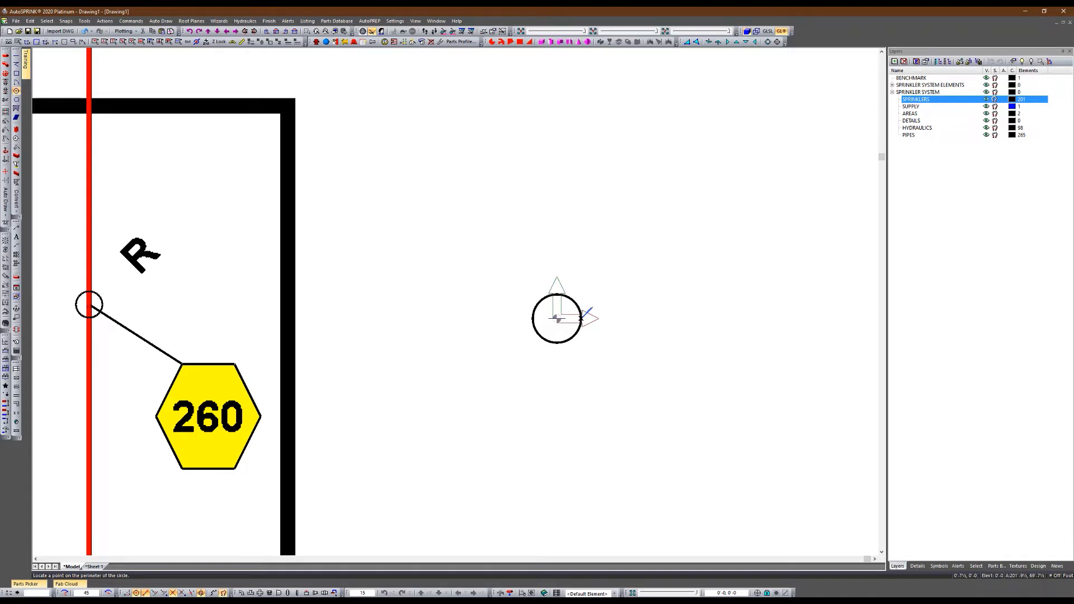
click(577, 318)
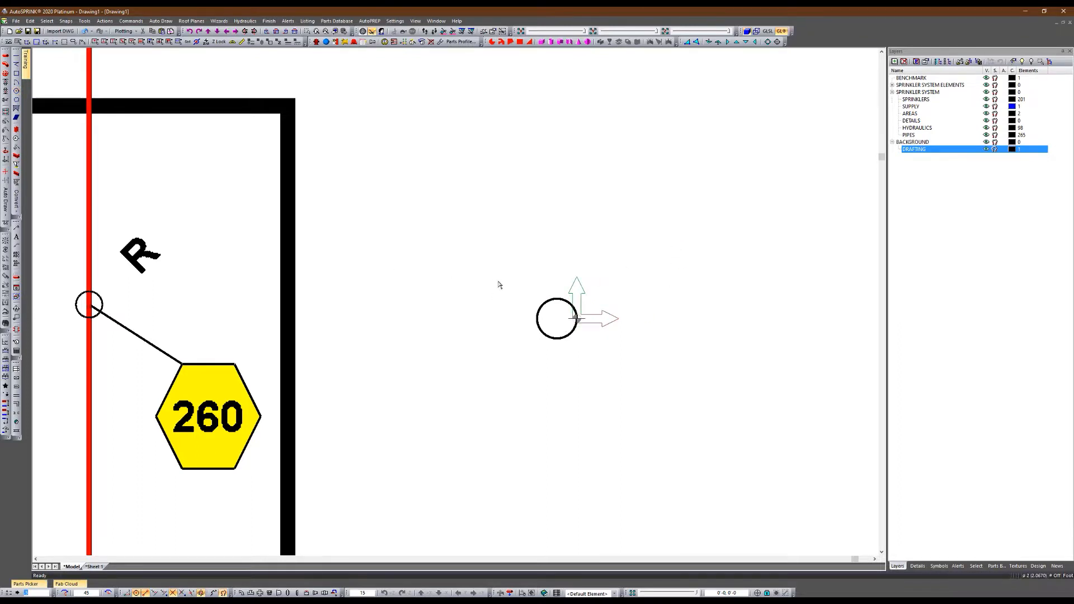
Place the centred text R at the middle of the new circle
click(16, 236)
click(556, 320)
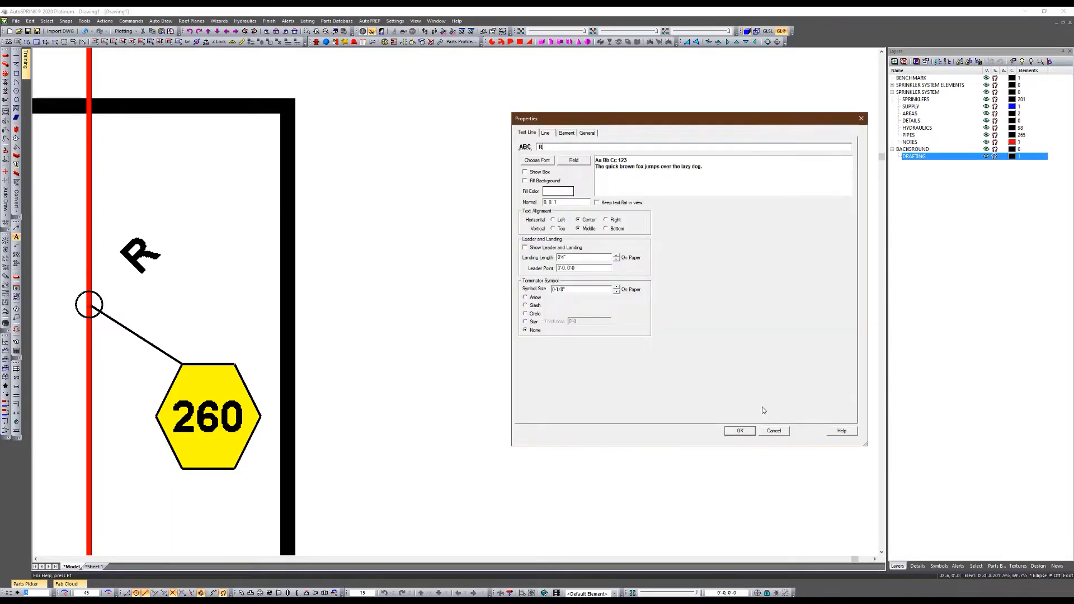
click(739, 430)
scroll(635, 307, up, 4)
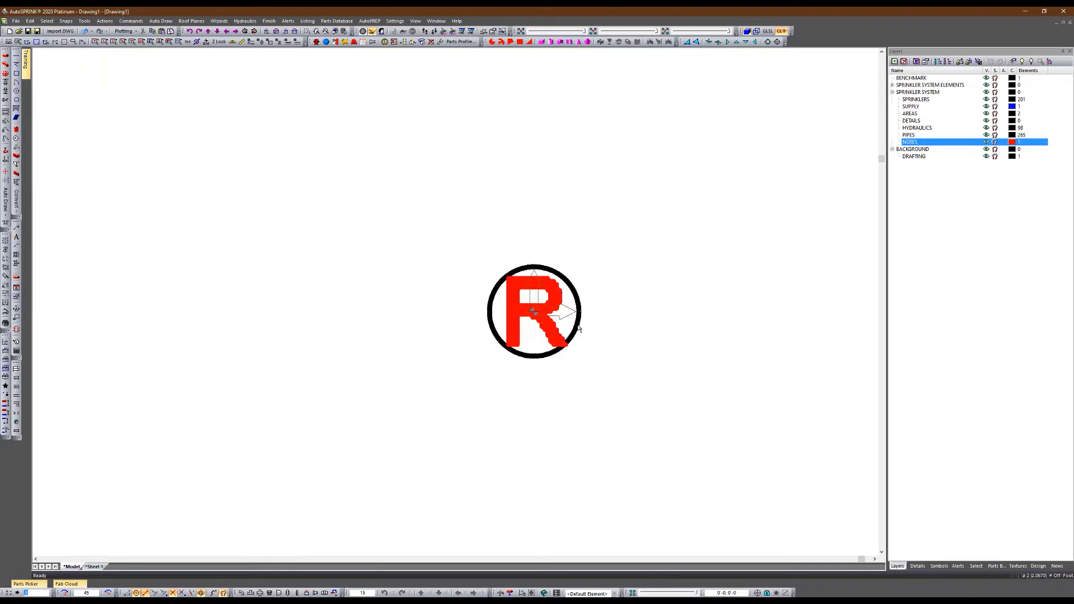
Set the circled R text's font size to 8 and make it use the element colour instead of the layer colour
click(527, 329)
double_click(512, 333)
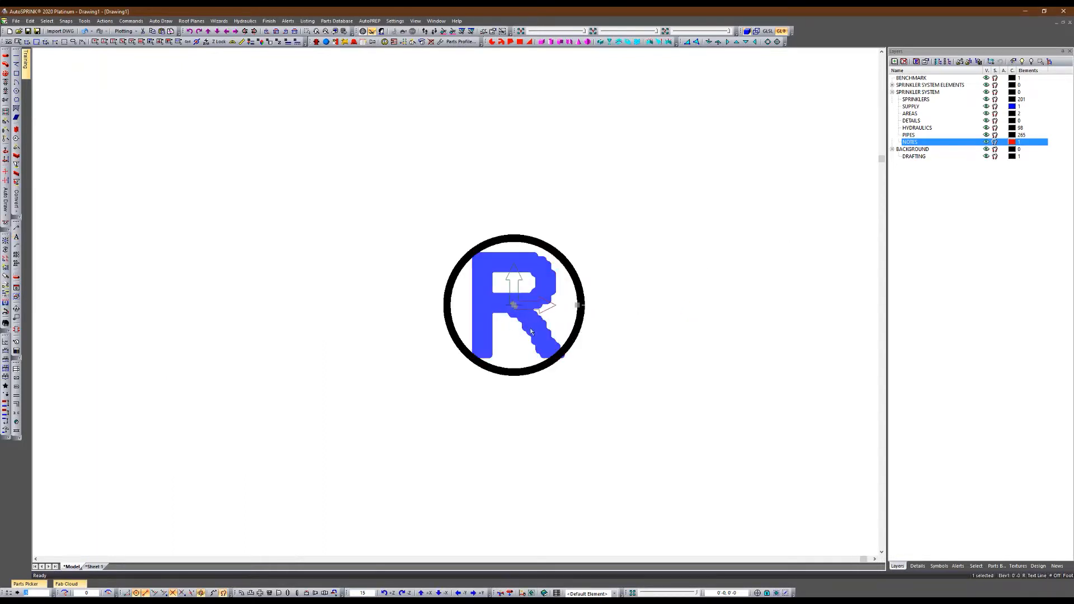
click(537, 160)
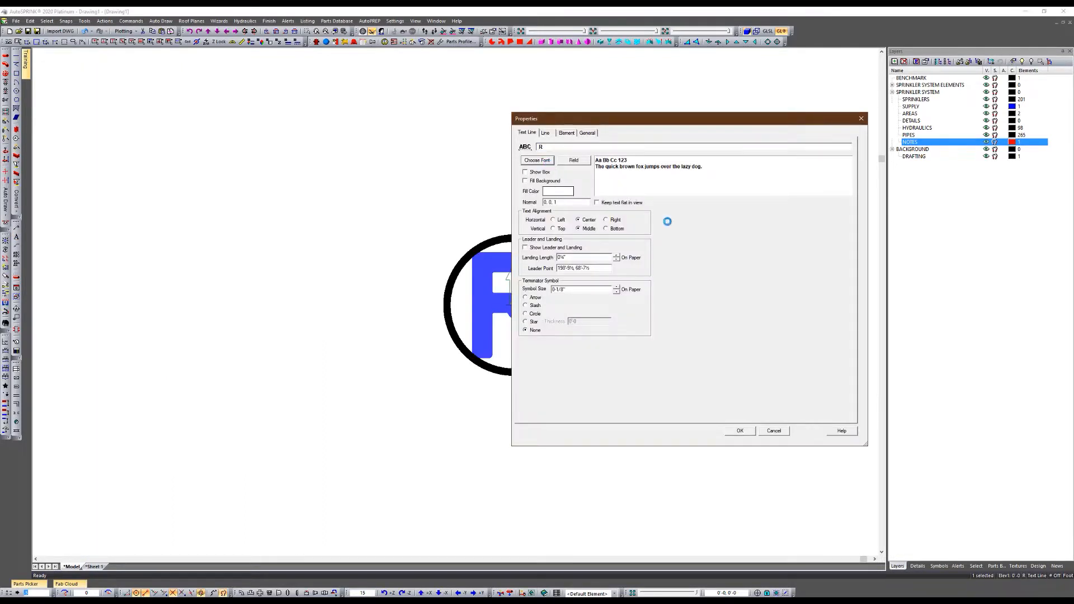
drag(725, 234, 708, 234)
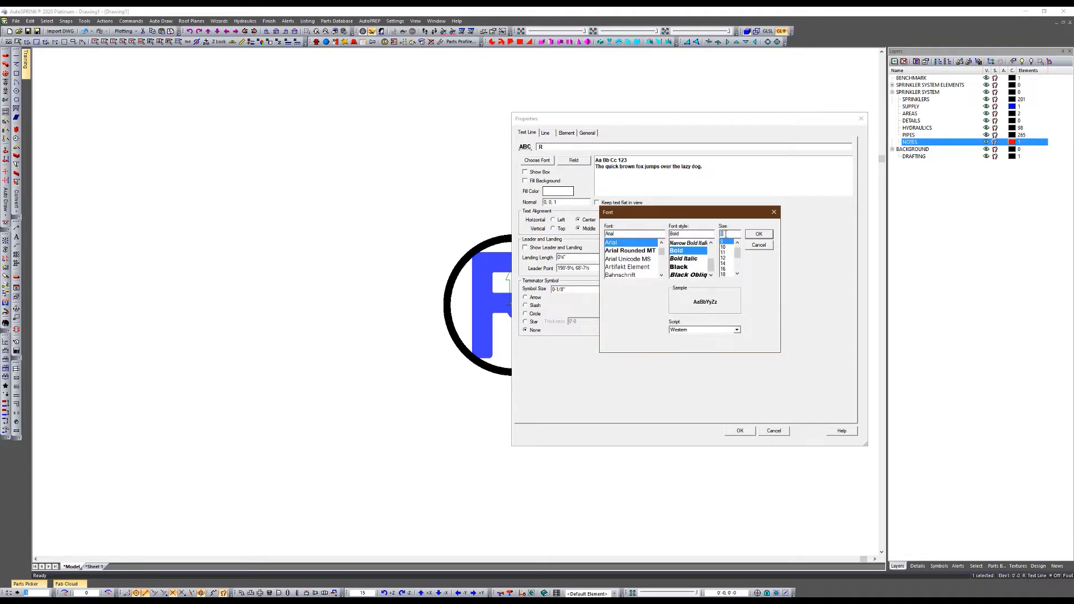
text(8)
key(Return)
click(588, 133)
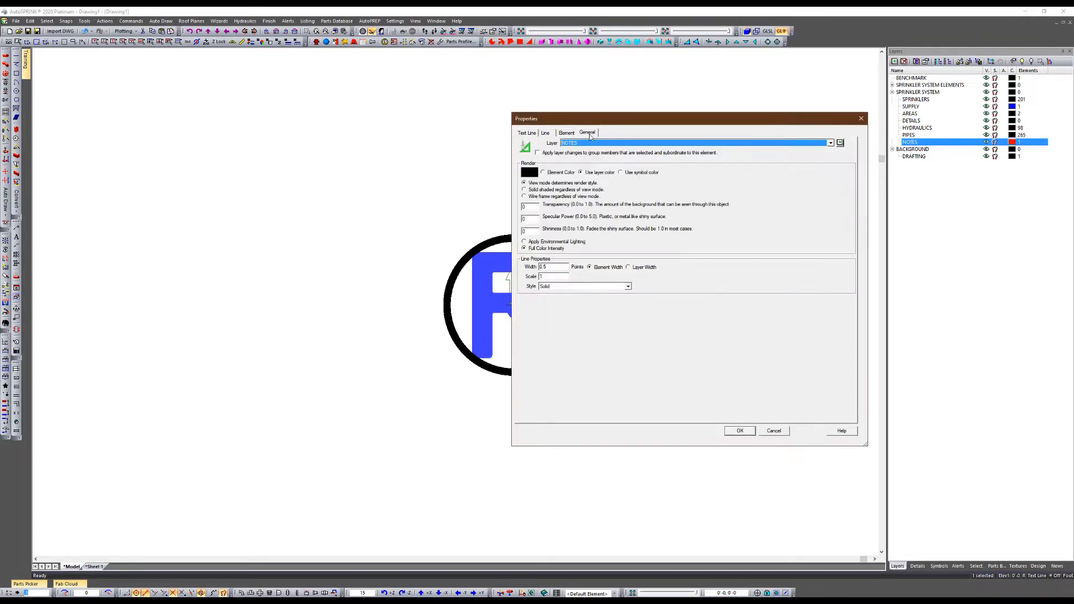
click(544, 173)
click(739, 431)
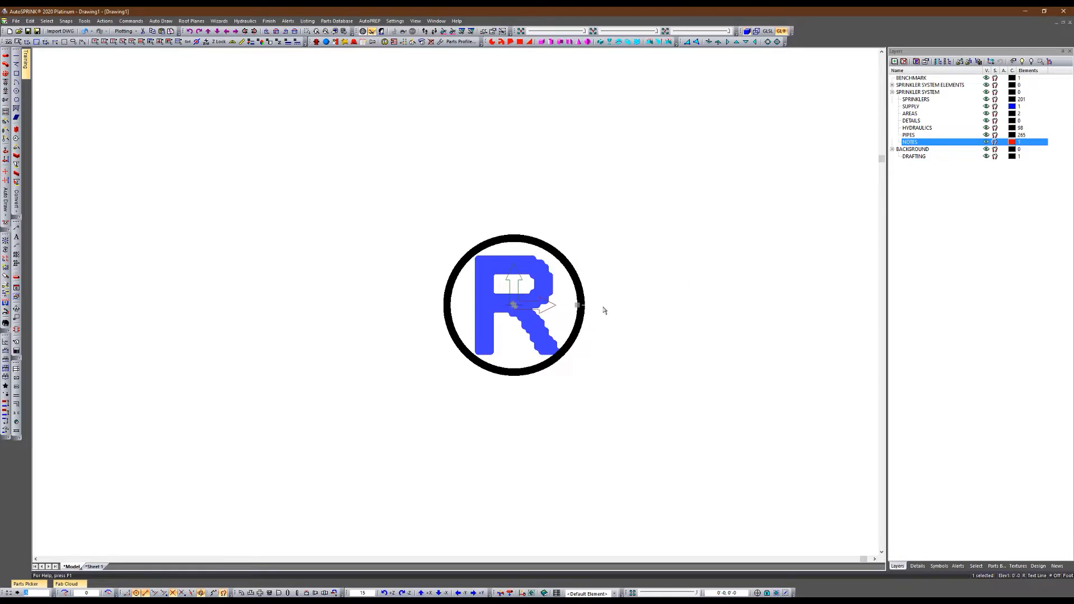
Reduce the circled R text's font size to 7
double_click(529, 327)
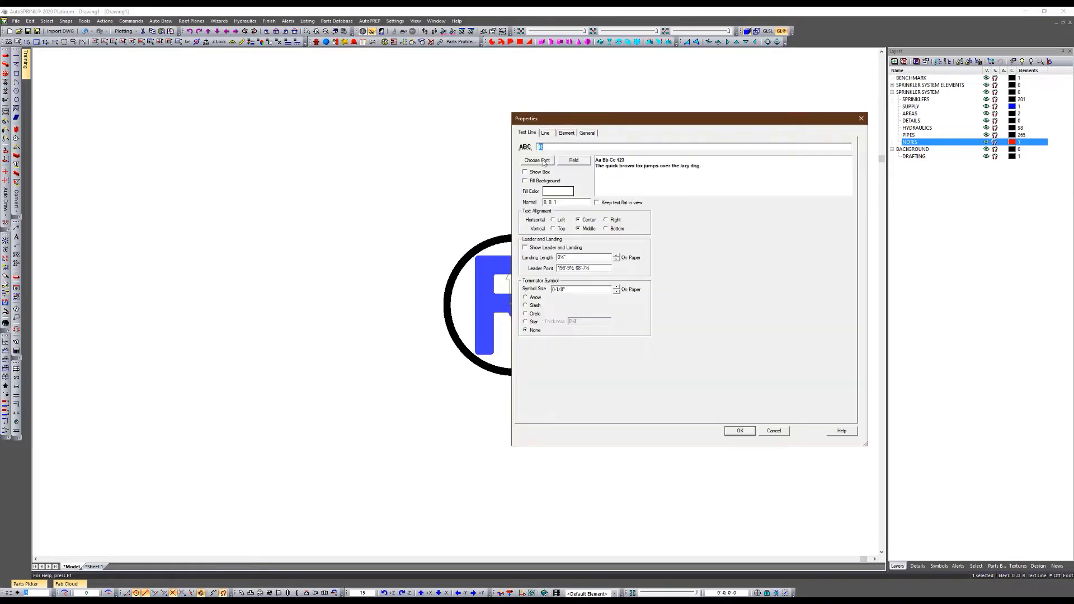
double_click(726, 233)
text(7)
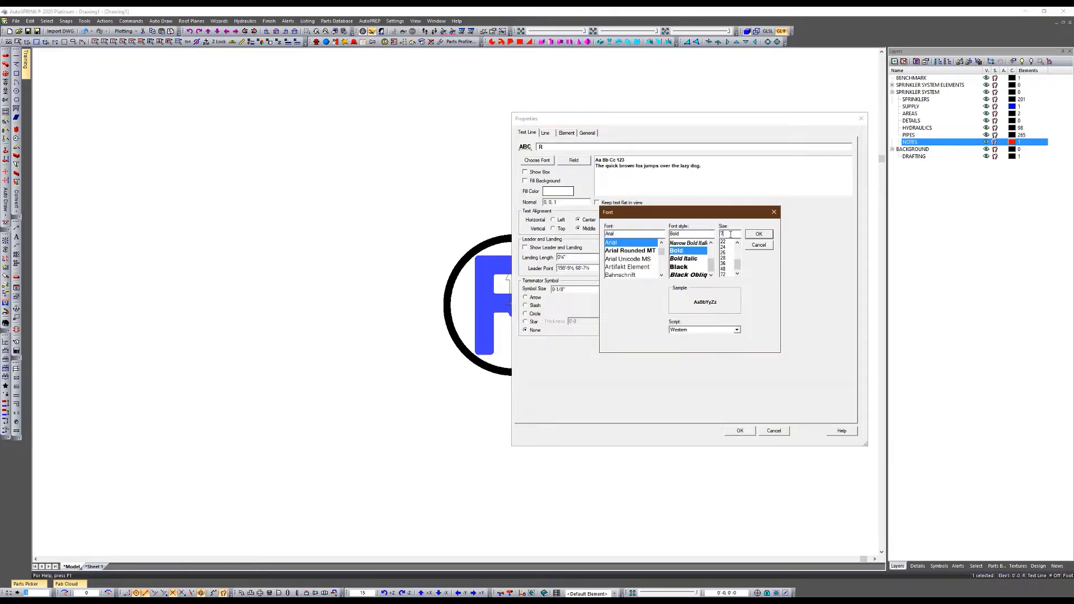
key(Return)
click(740, 430)
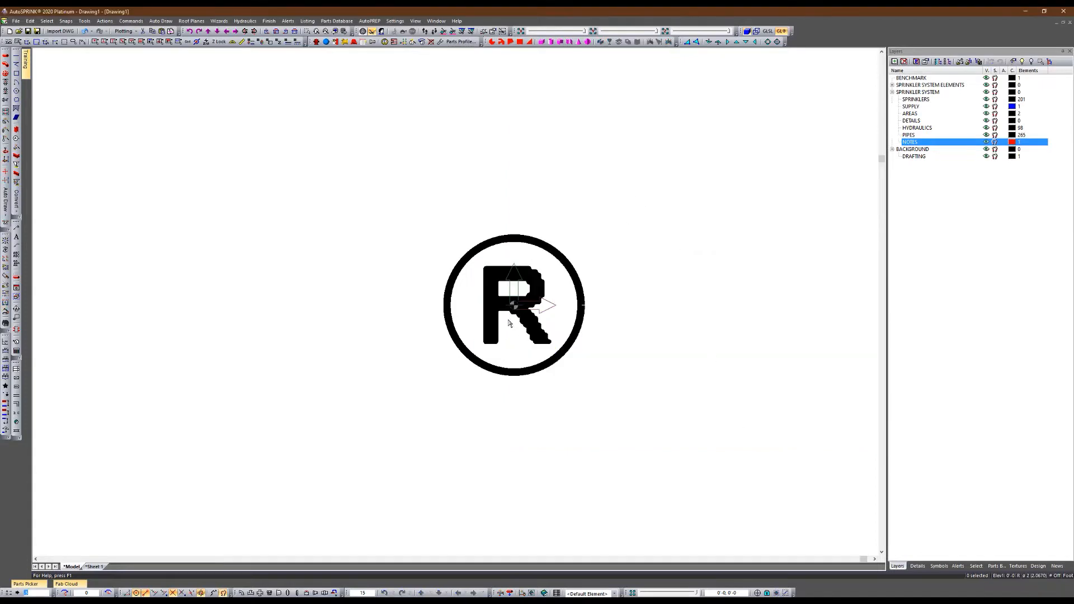
Compare the circled R with the labelled sprinkler and check the symbol's properties without changing them
scroll(548, 302, down, 5)
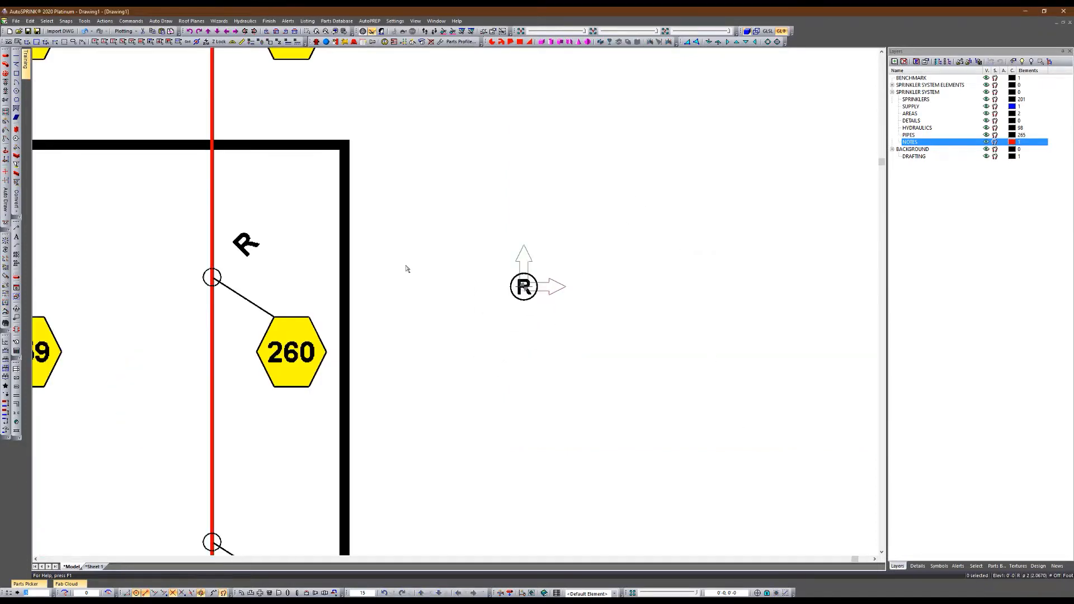
scroll(498, 297, up, 4)
double_click(569, 312)
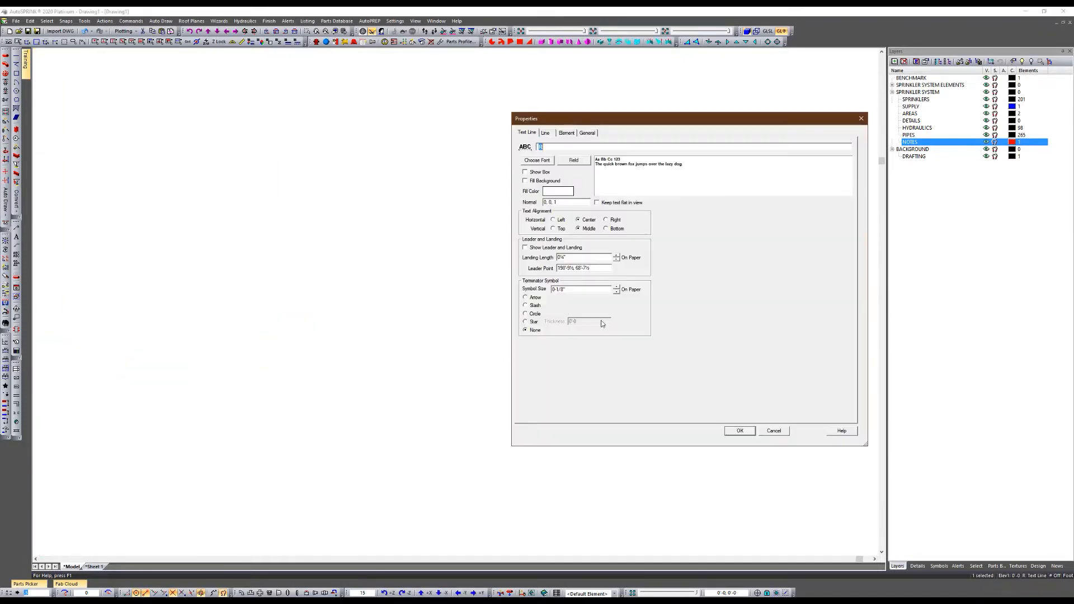
click(775, 432)
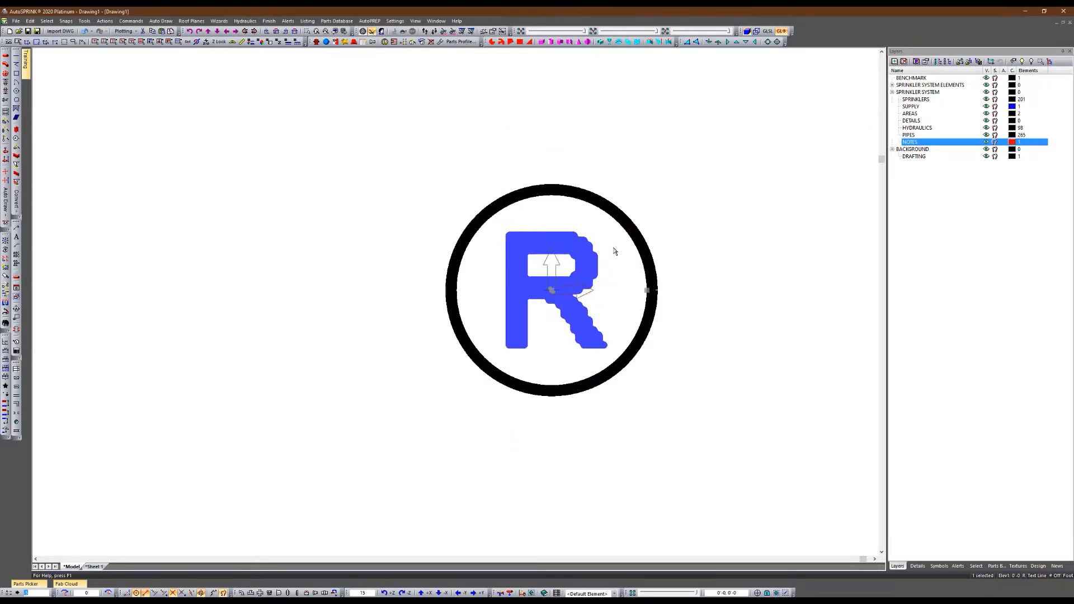
double_click(614, 204)
click(780, 432)
click(457, 246)
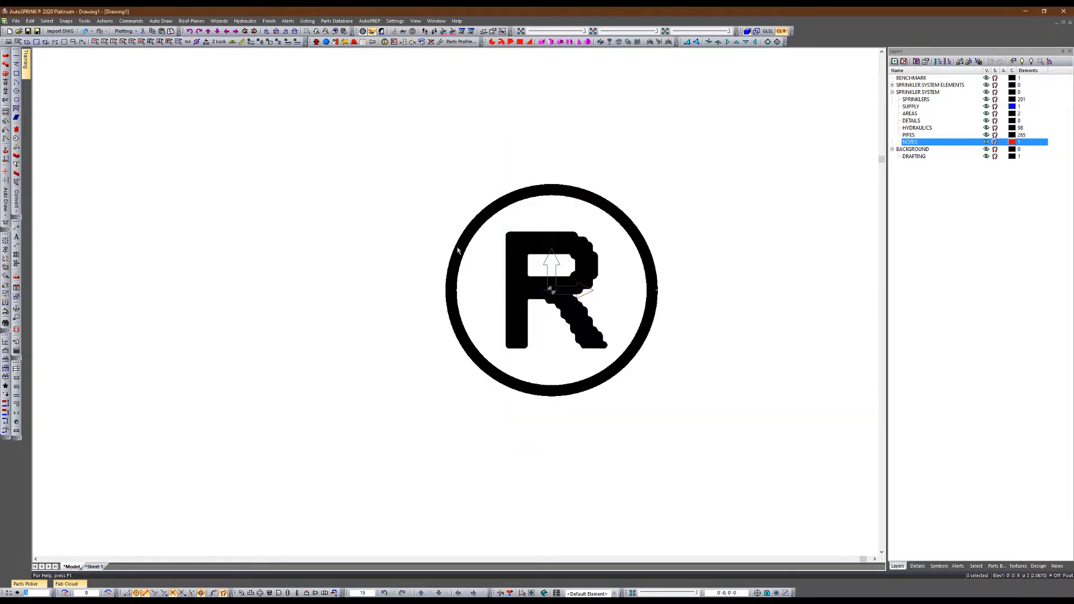
Set the line width of the circle around the R to 0.75 points
double_click(462, 250)
click(562, 135)
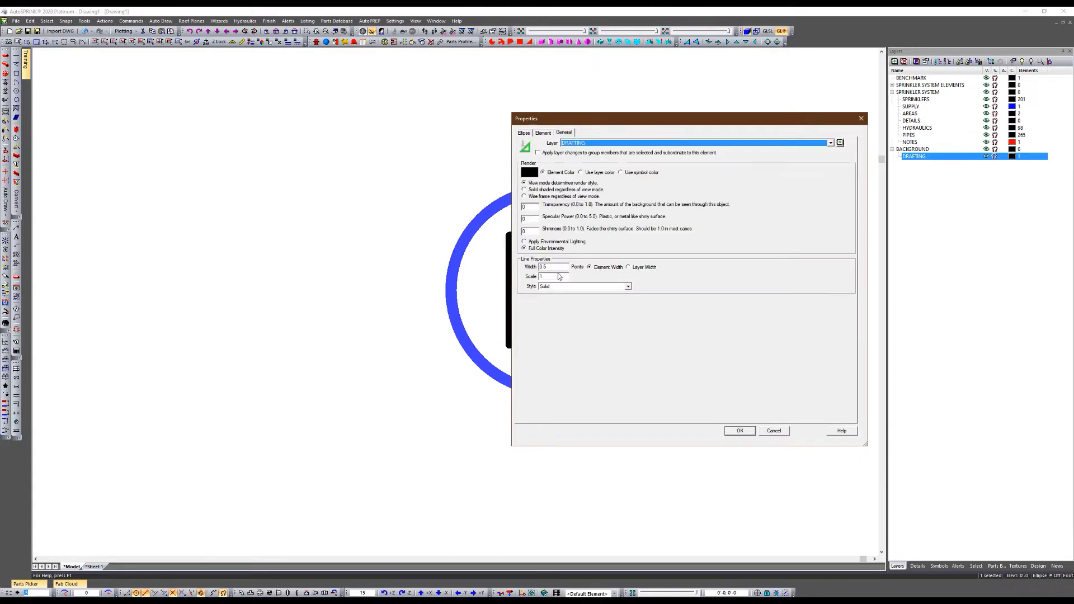
click(543, 268)
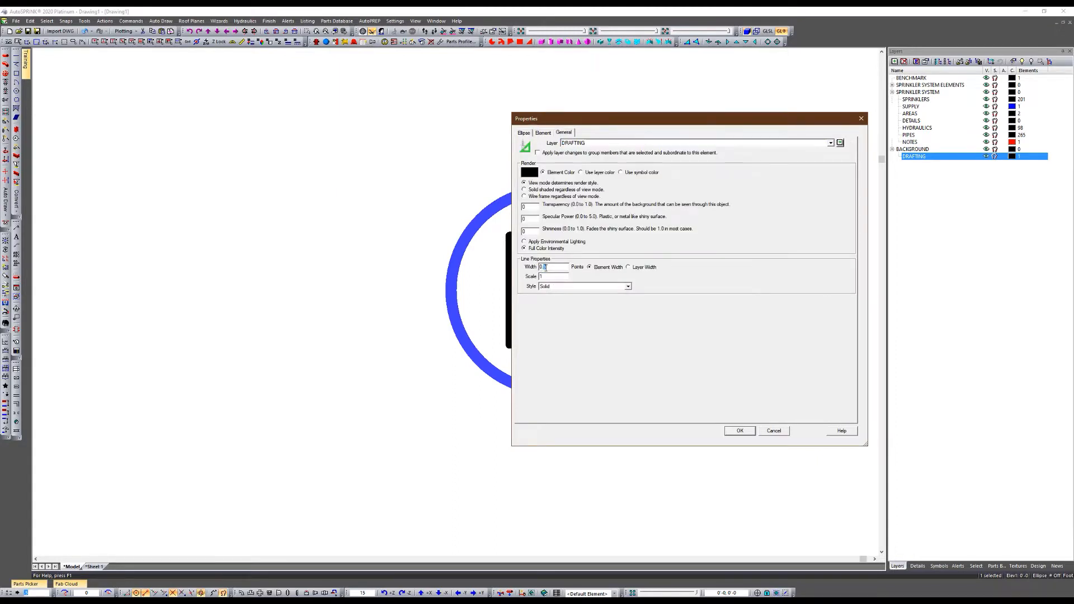
text(75)
key(Return)
click(303, 172)
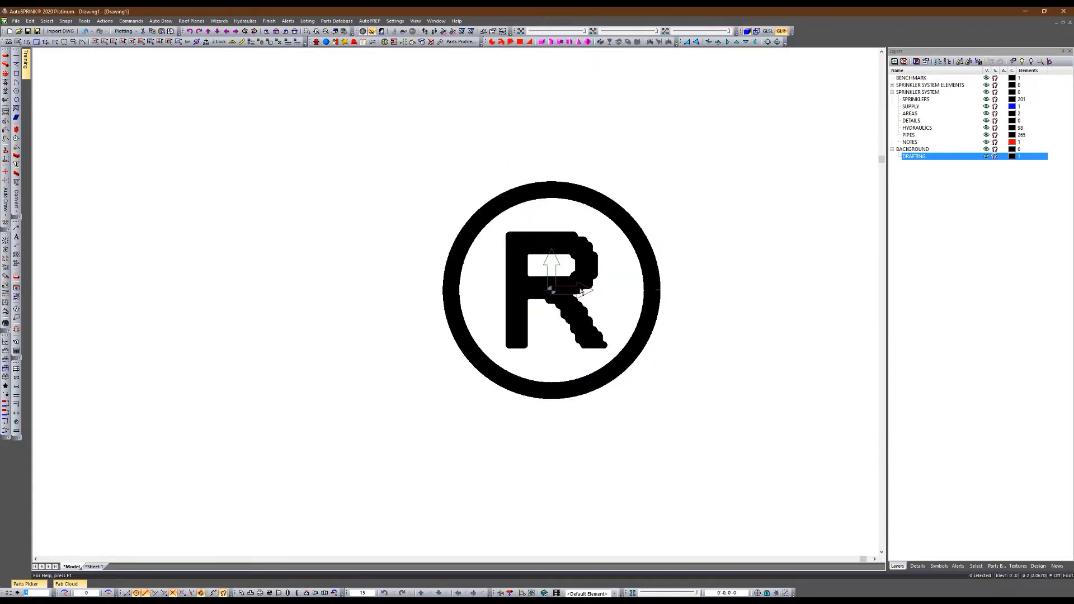
Examine the circle and R in isometric view and compare them with the sprinkler symbol above the pipe near node 280
key(i)
click(574, 259)
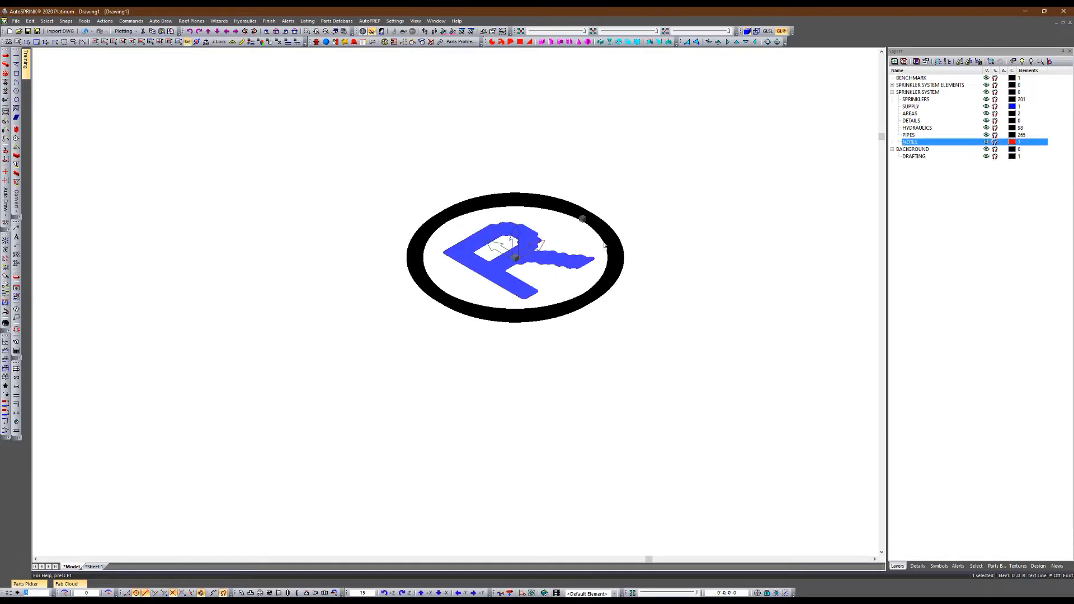
shift+click(582, 216)
scroll(621, 212, down, 3)
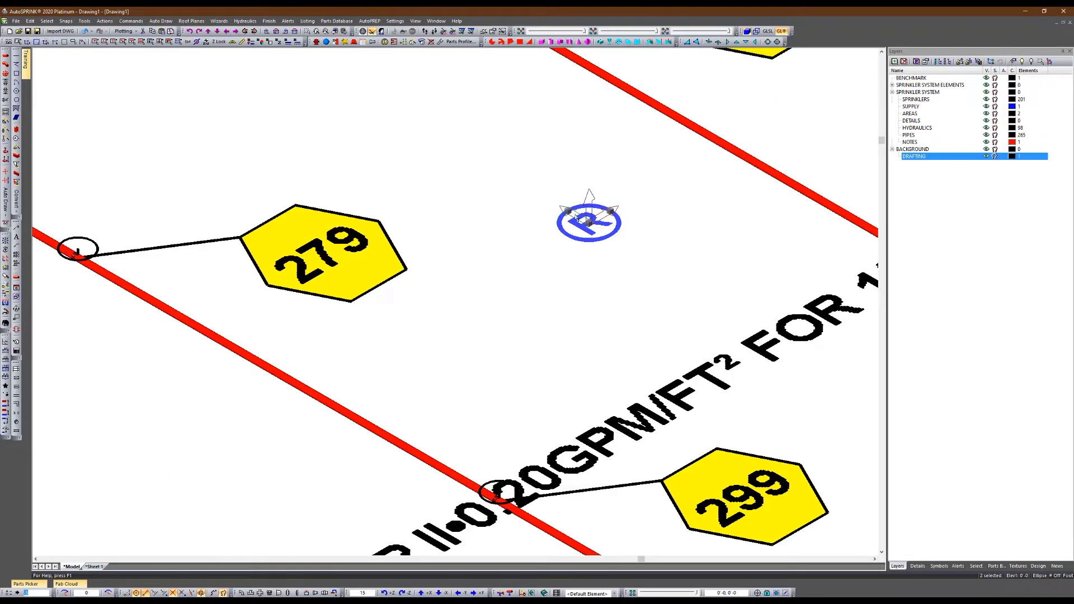
scroll(611, 277, down, 3)
scroll(601, 251, up, 5)
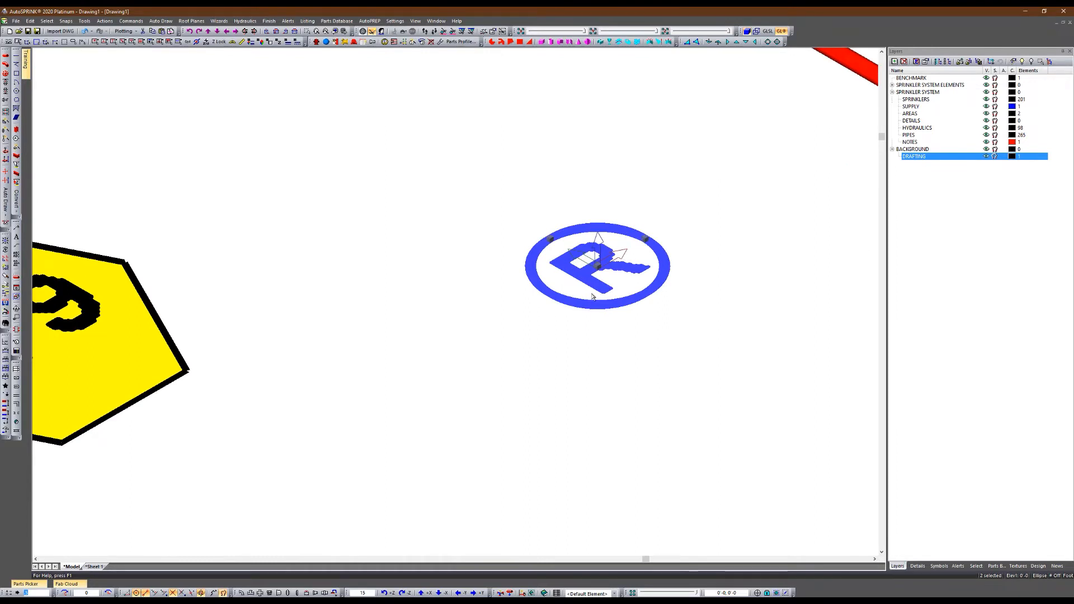
scroll(621, 420, down, 4)
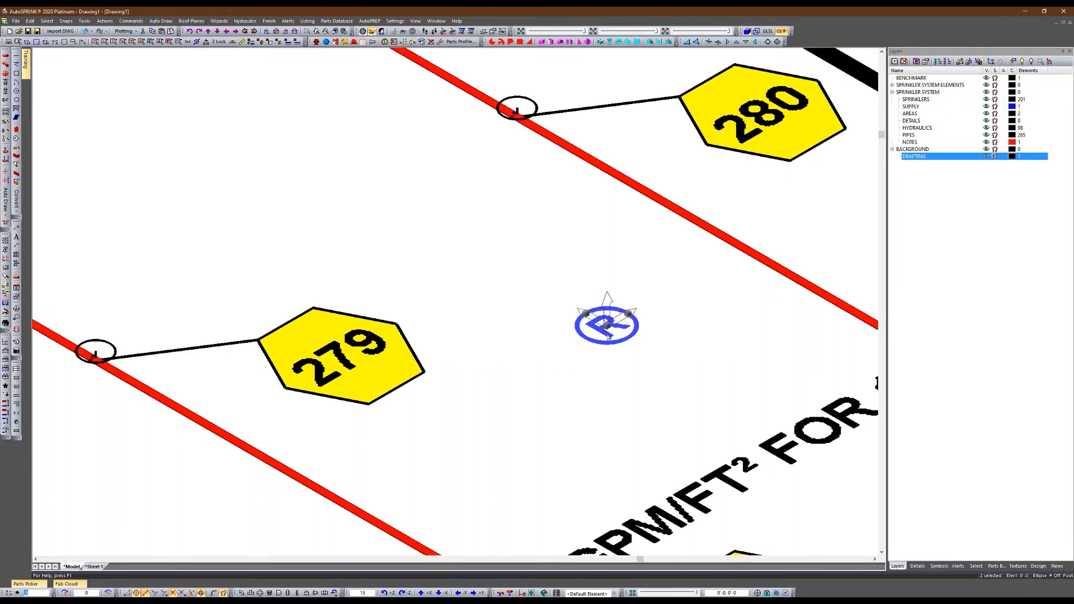
scroll(541, 103, up, 5)
click(516, 110)
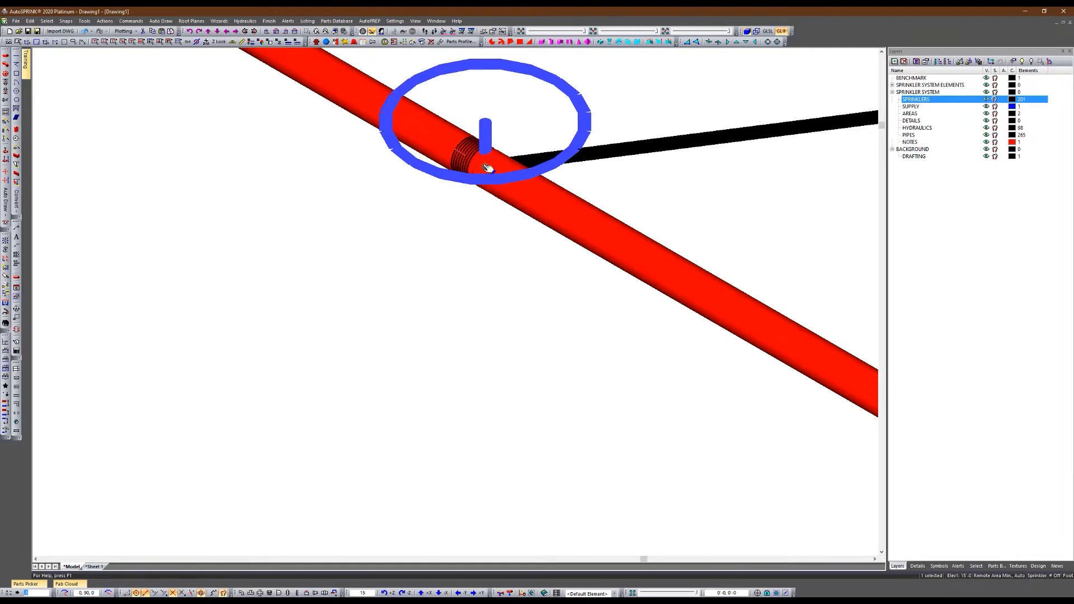
scroll(488, 170, down, 3)
scroll(464, 138, up, 3)
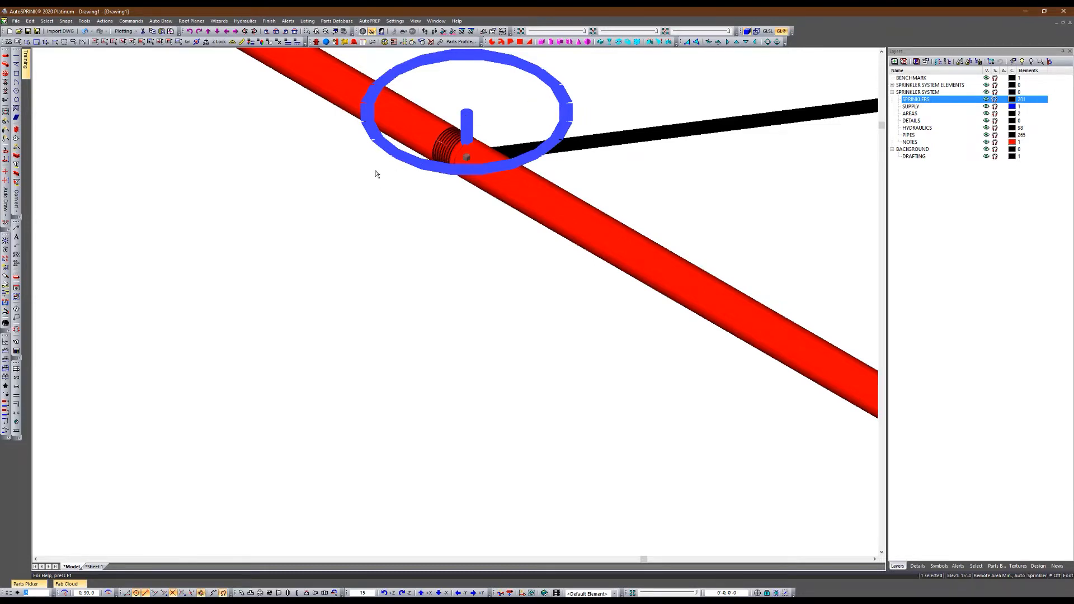
scroll(374, 173, down, 4)
scroll(552, 489, up, 3)
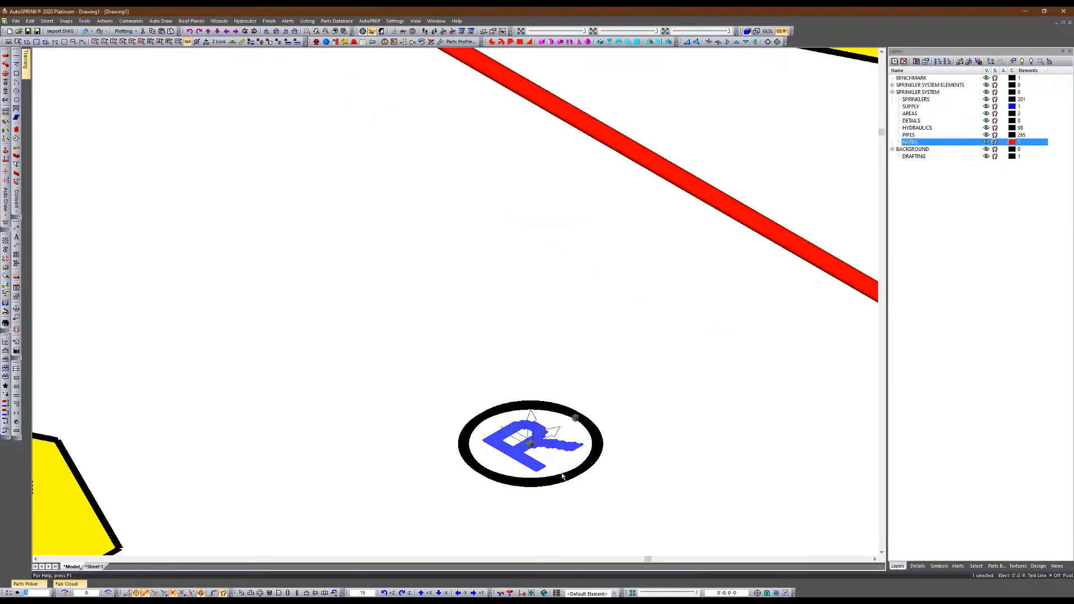
Raise the circle and its R text together to an elevation of 2 inches, above the benchmark
click(521, 485)
ctrl+click(527, 460)
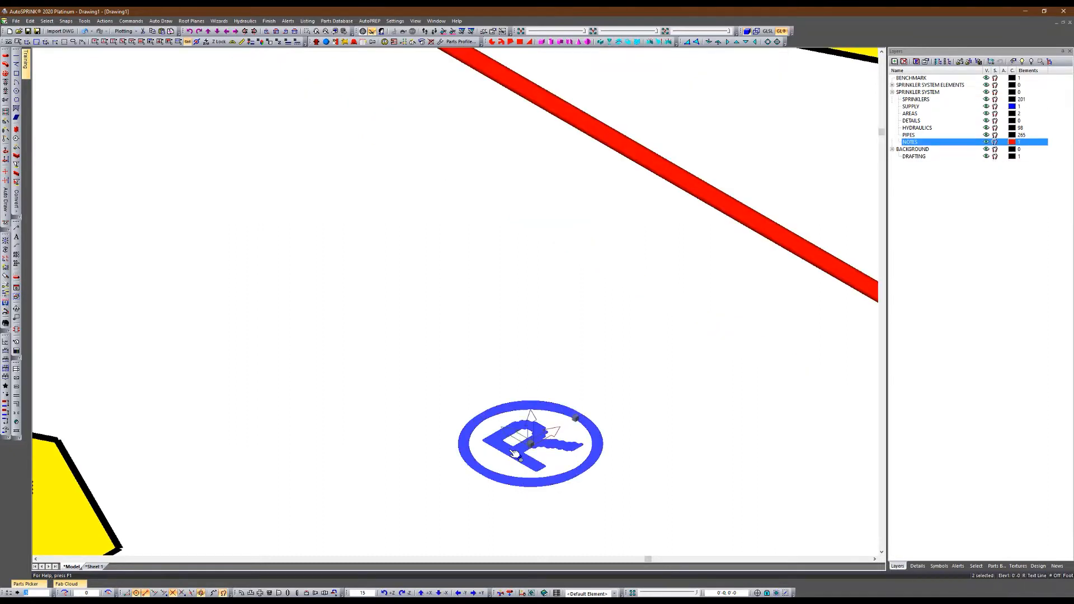
scroll(492, 317, down, 2)
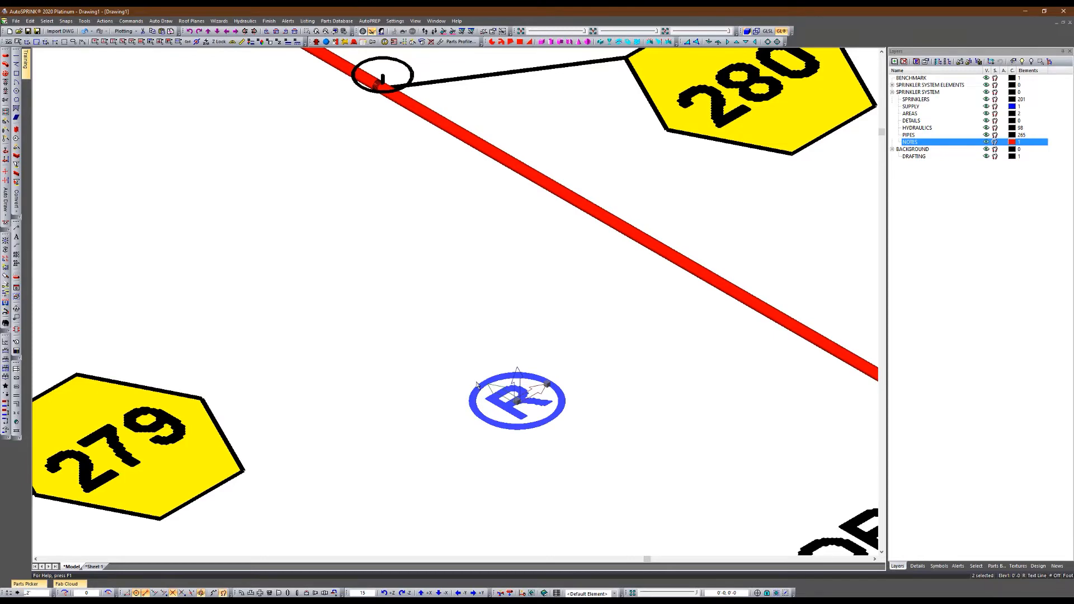
scroll(481, 448, up, 3)
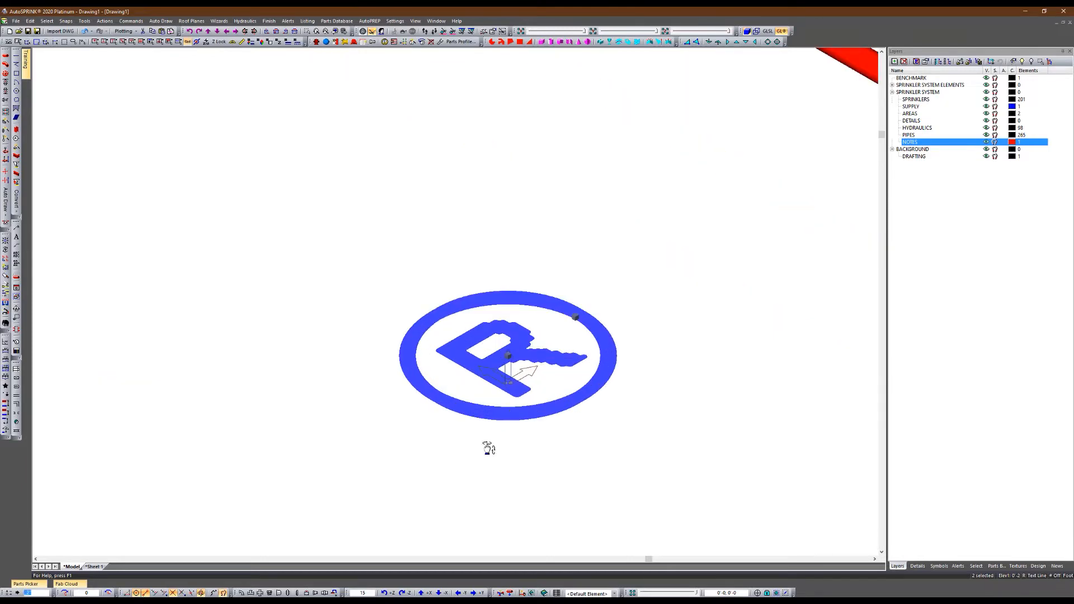
middle_drag(488, 448, 442, 429)
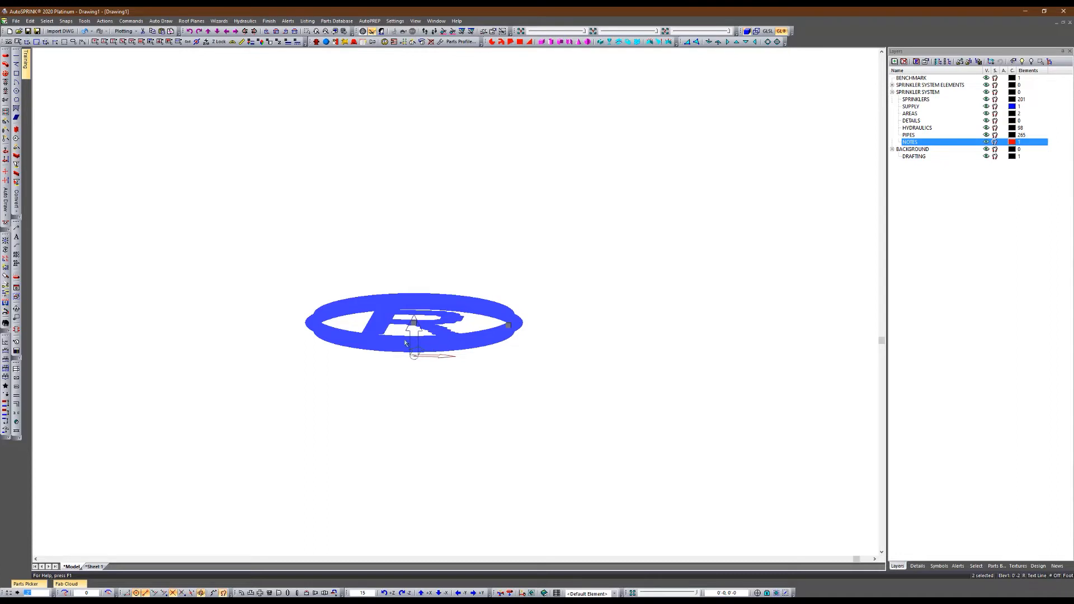
key(p)
scroll(449, 262, down, 3)
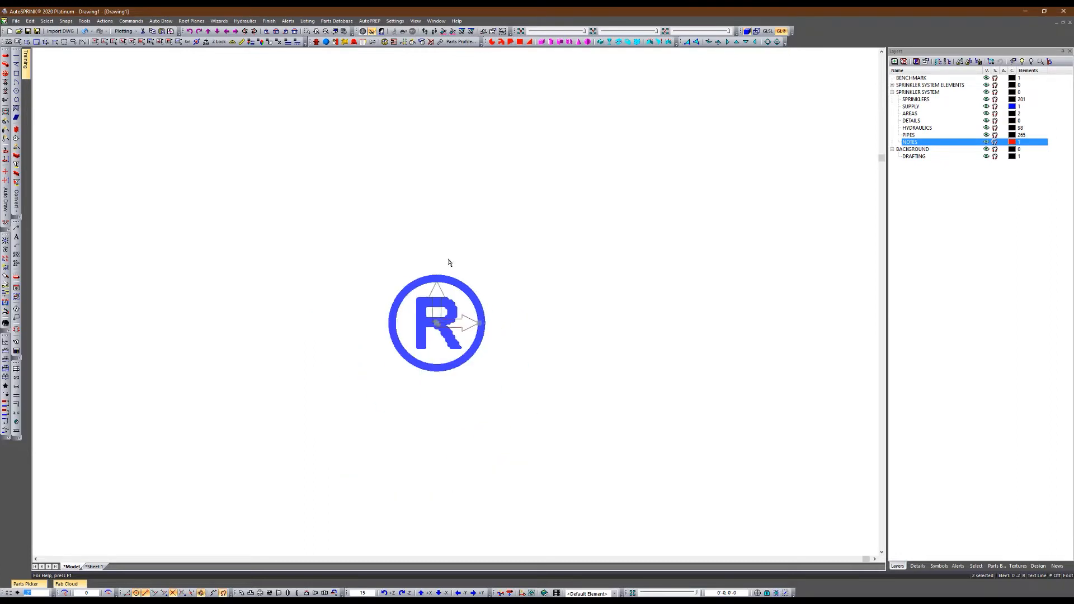
middle_drag(420, 365, 441, 302)
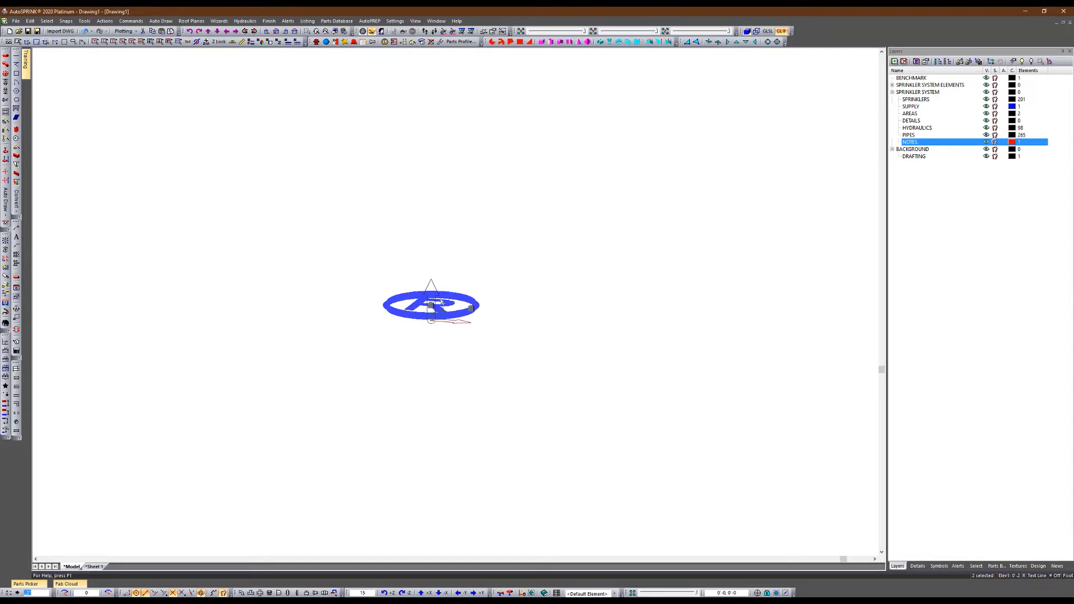
Create a symbol named SSP-REL from the circle and R text on the default symbol layer
click(131, 21)
mouse_move(104, 20)
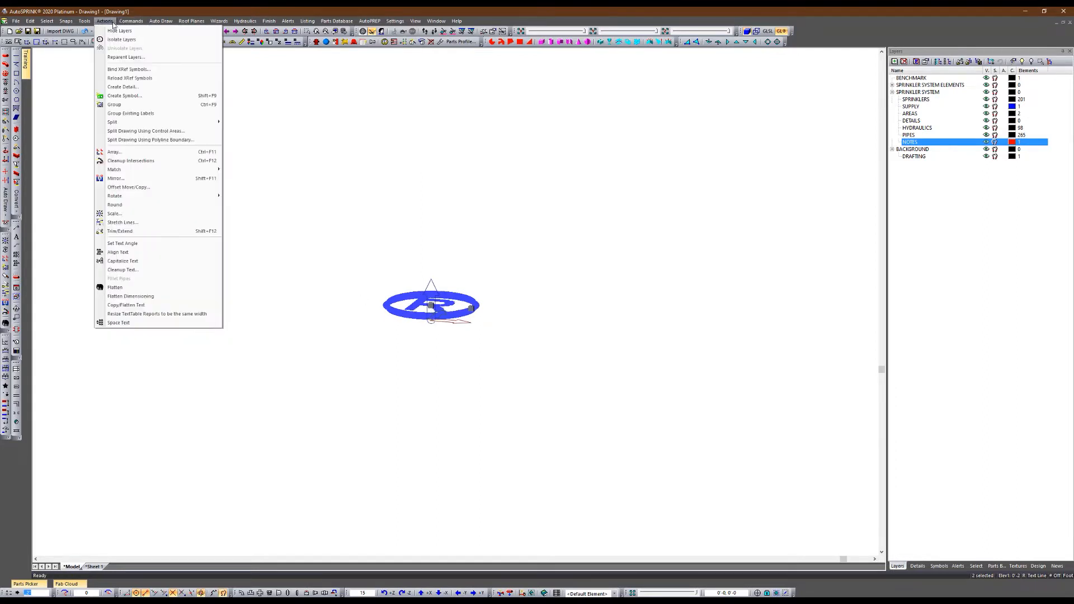
click(126, 96)
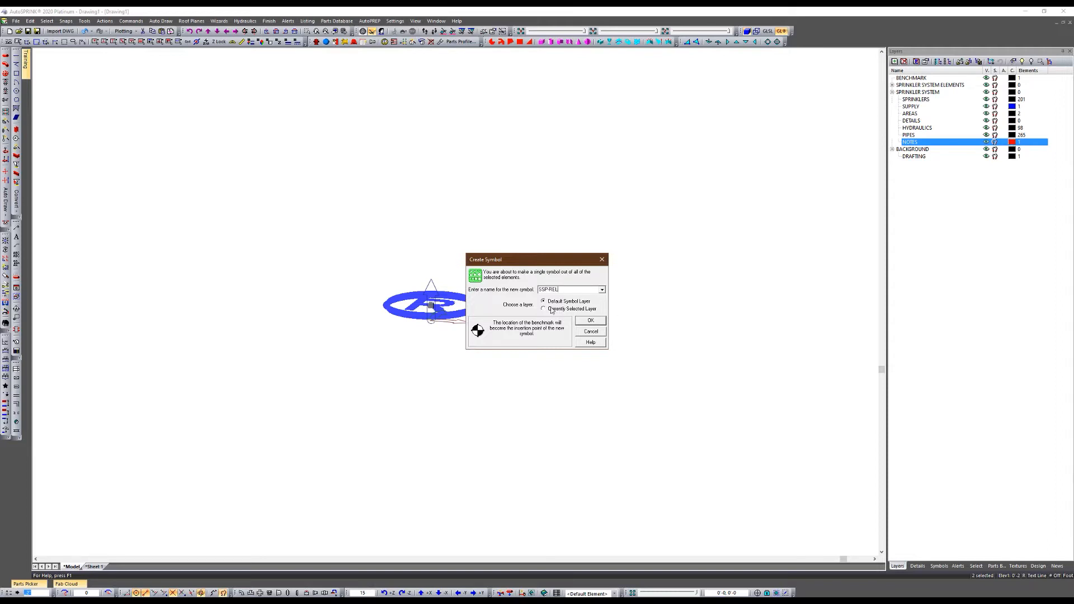
click(590, 322)
click(613, 168)
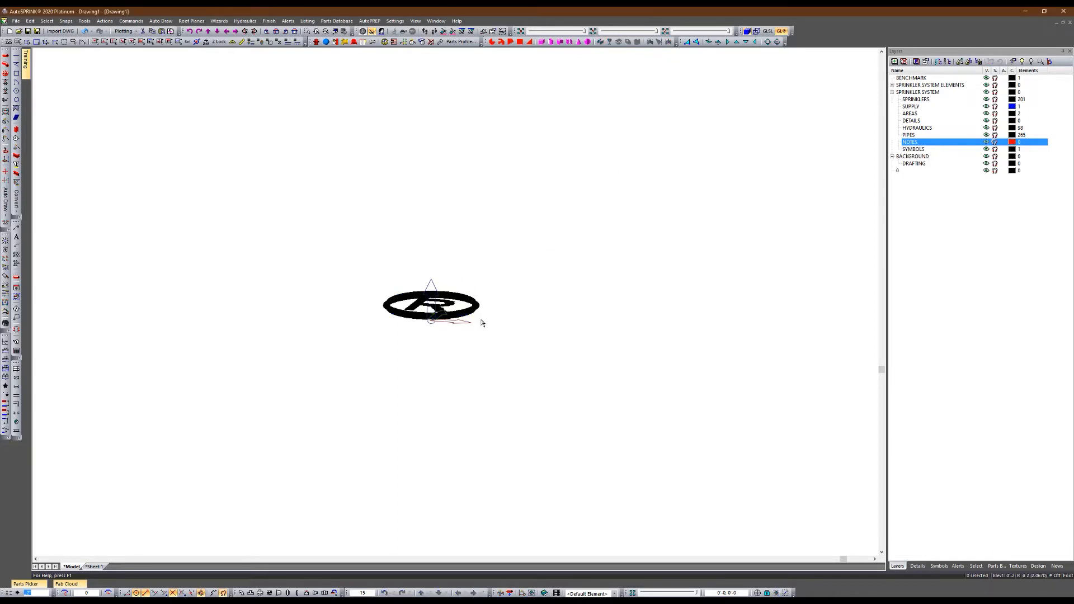
click(467, 314)
key(p)
scroll(559, 240, down, 3)
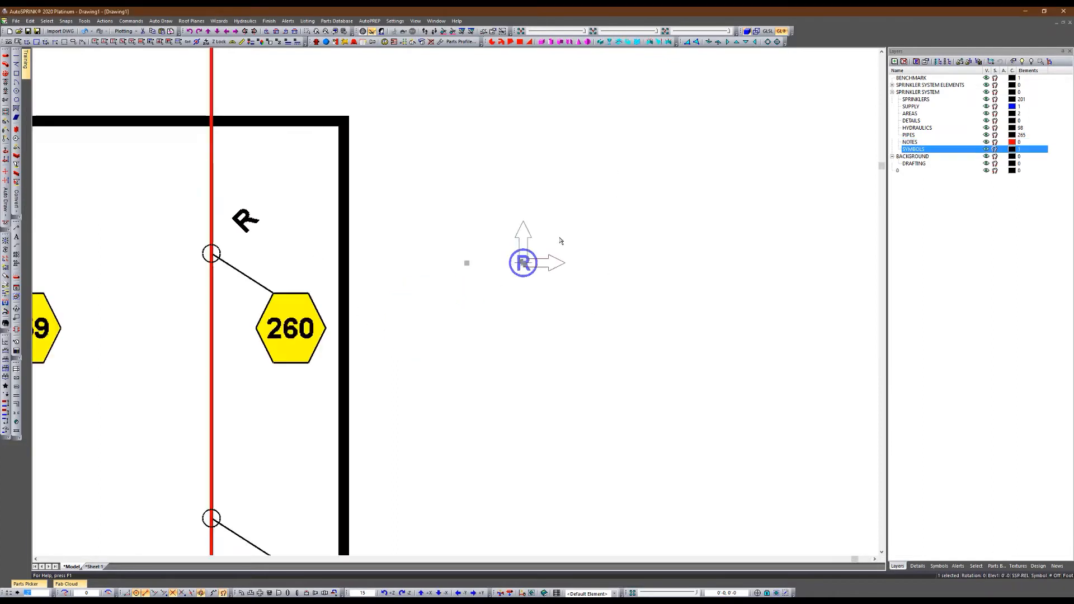
key(Escape)
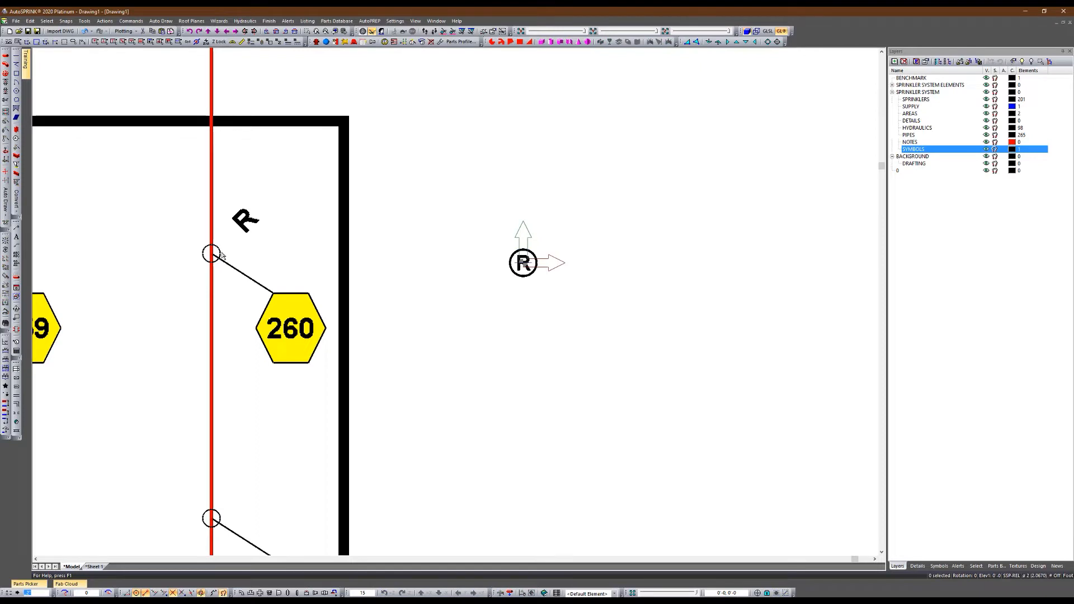
Remove the R suffix from the label of the sprinkler at node 260
click(221, 256)
right_click(221, 254)
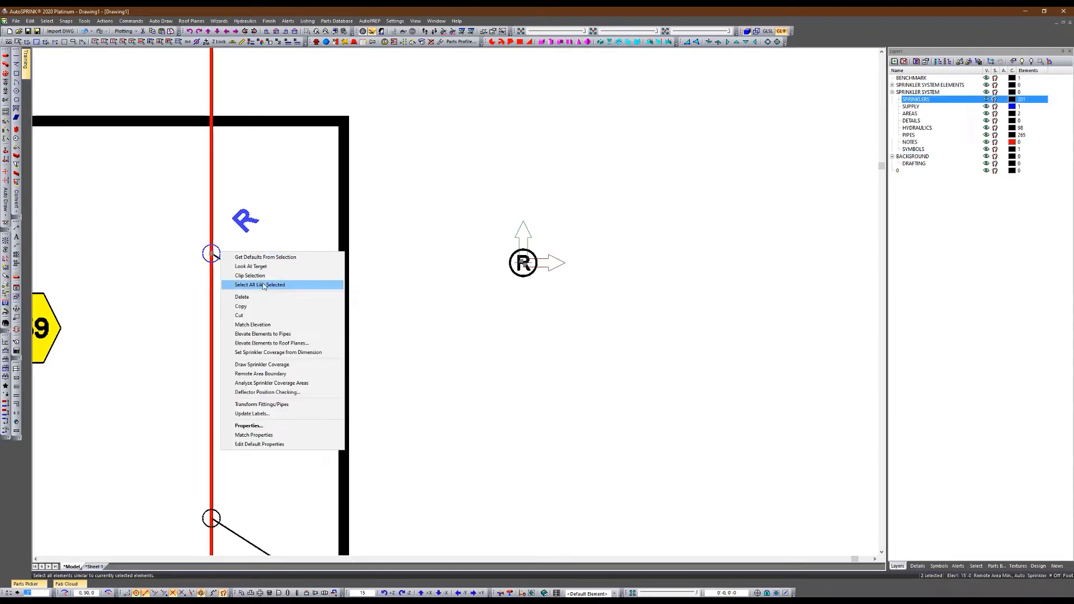
click(400, 176)
click(221, 255)
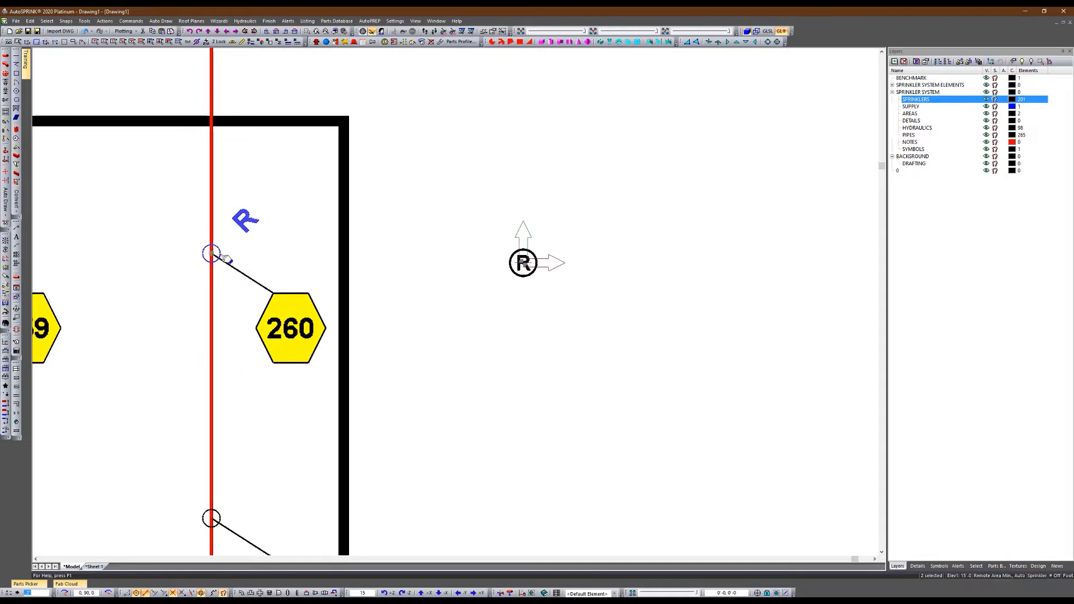
double_click(223, 258)
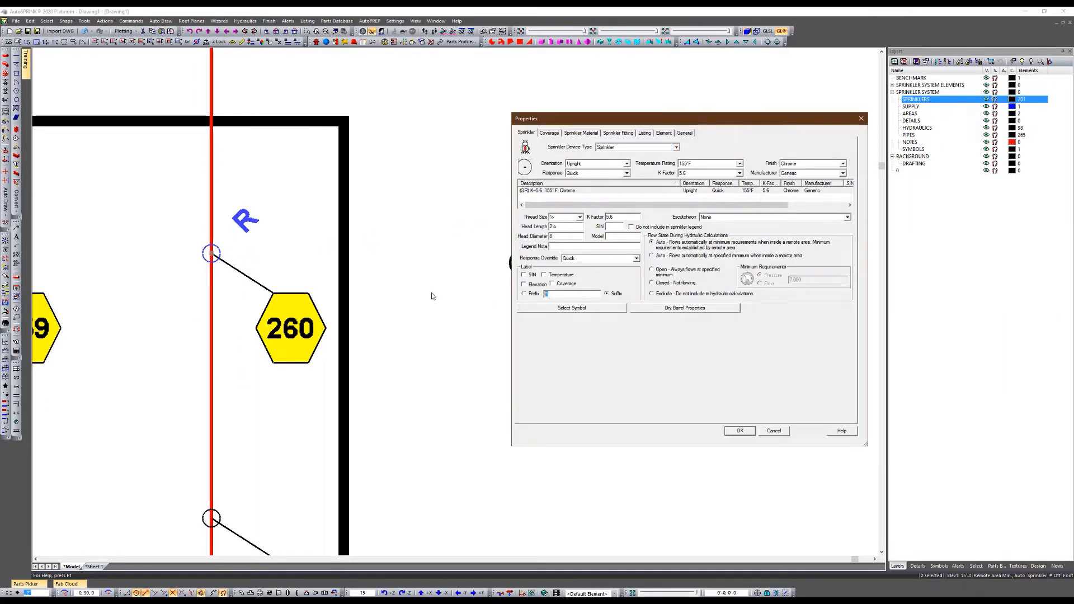
click(739, 430)
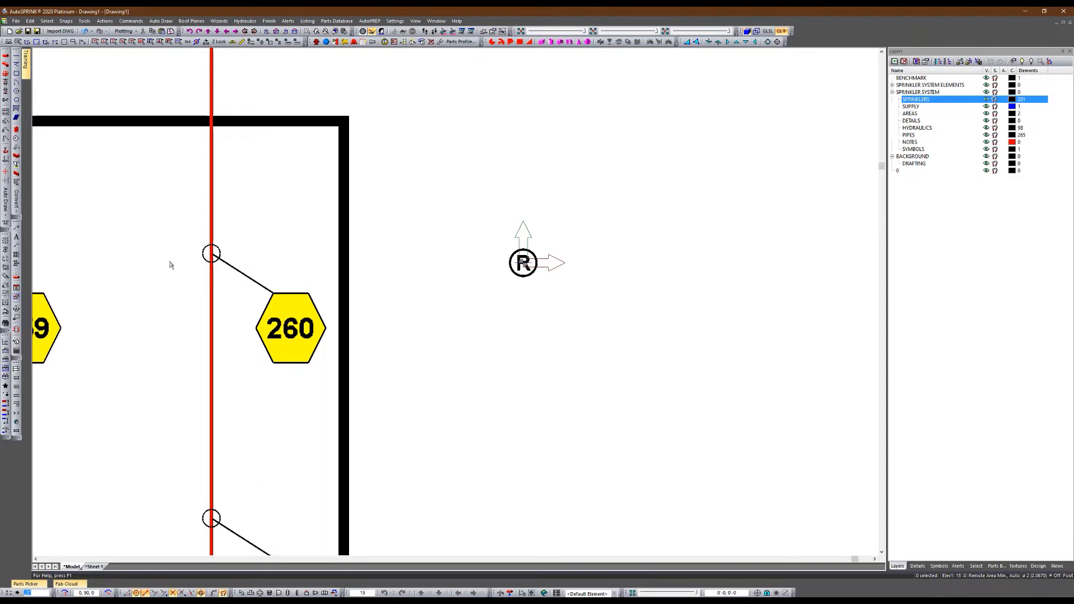
Apply the circled R symbol to the sprinkler at node 260 as a complex symbol and inspect it in isometric view
click(218, 252)
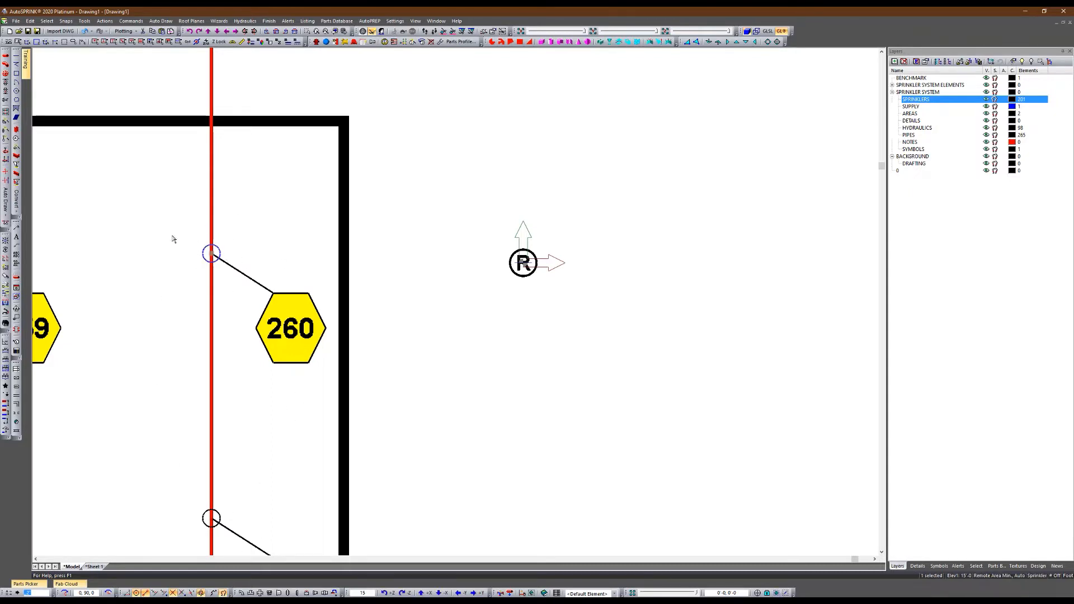
ctrl+click(520, 264)
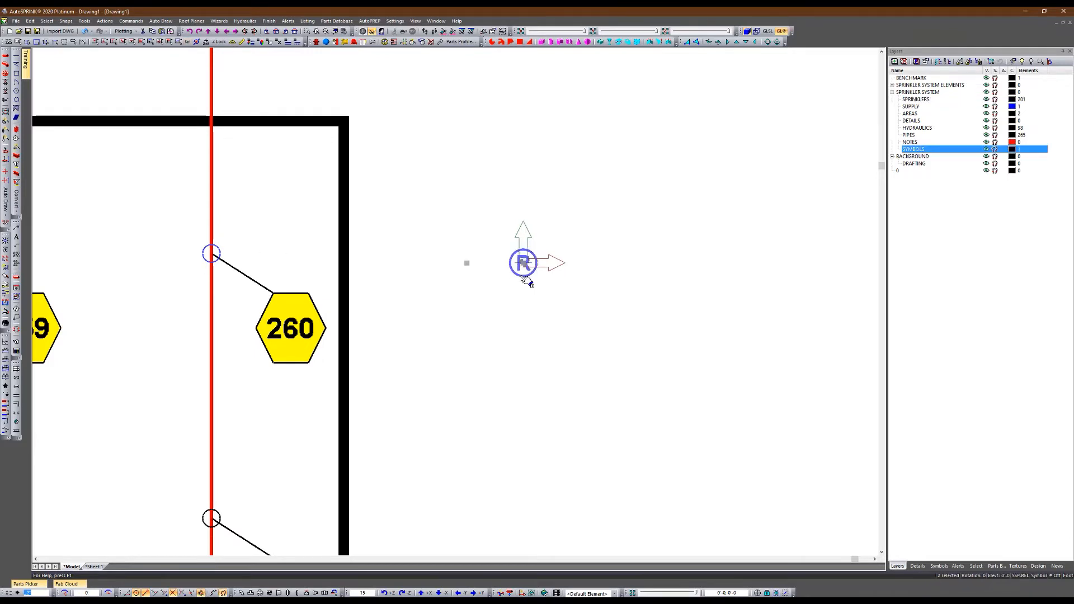
click(220, 251)
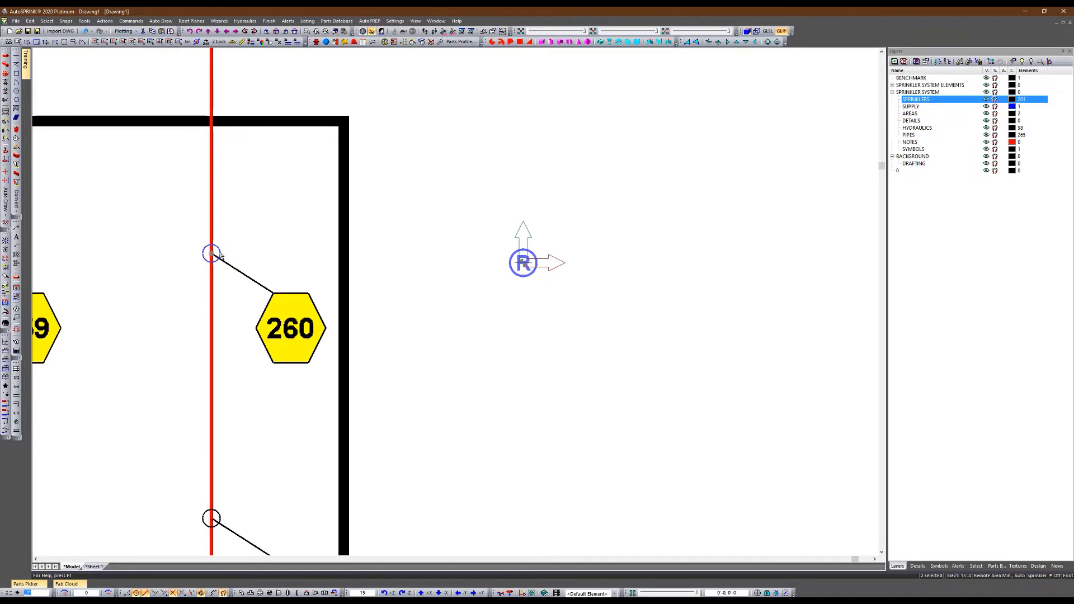
click(131, 20)
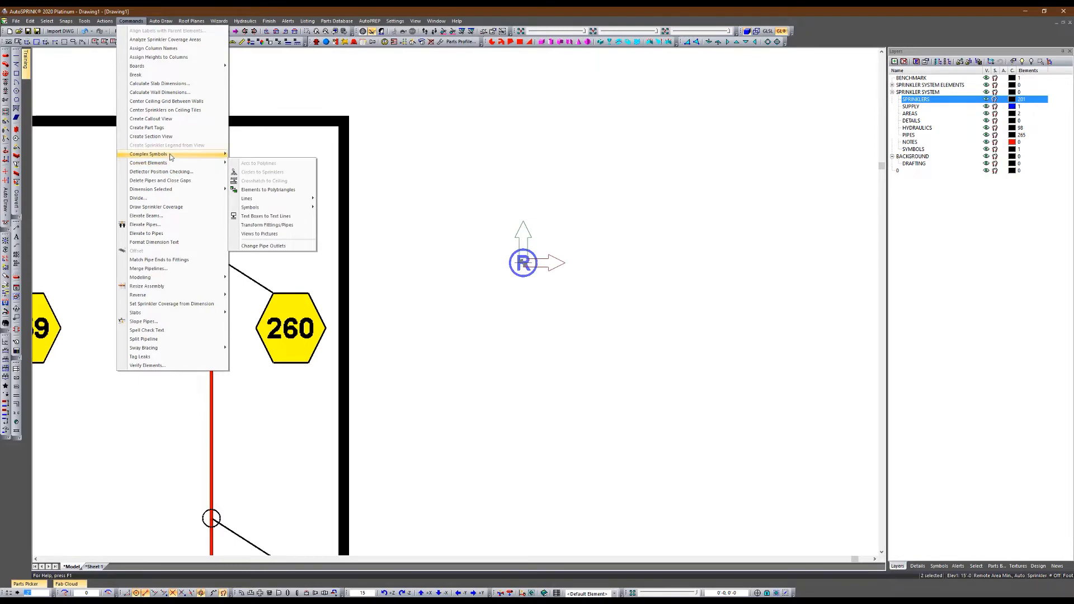
mouse_move(170, 154)
click(249, 156)
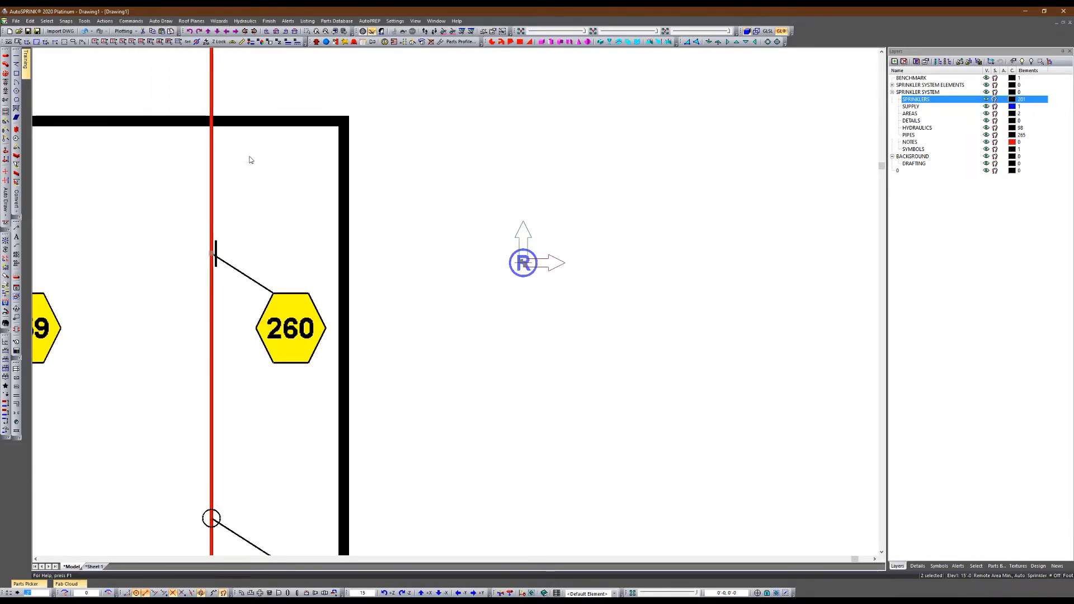
key(i)
scroll(248, 389, up, 4)
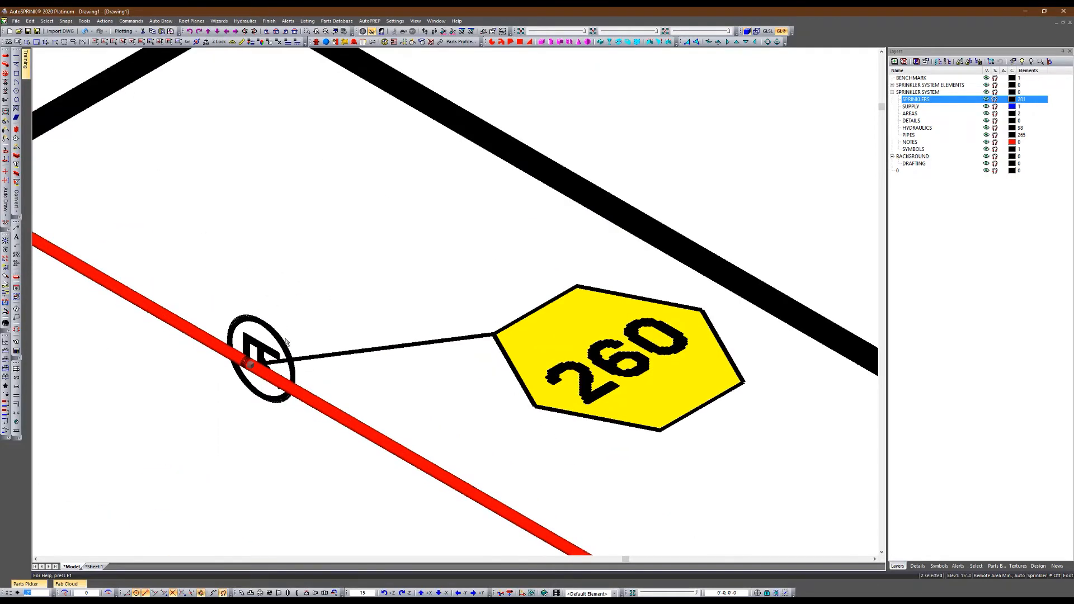
click(292, 364)
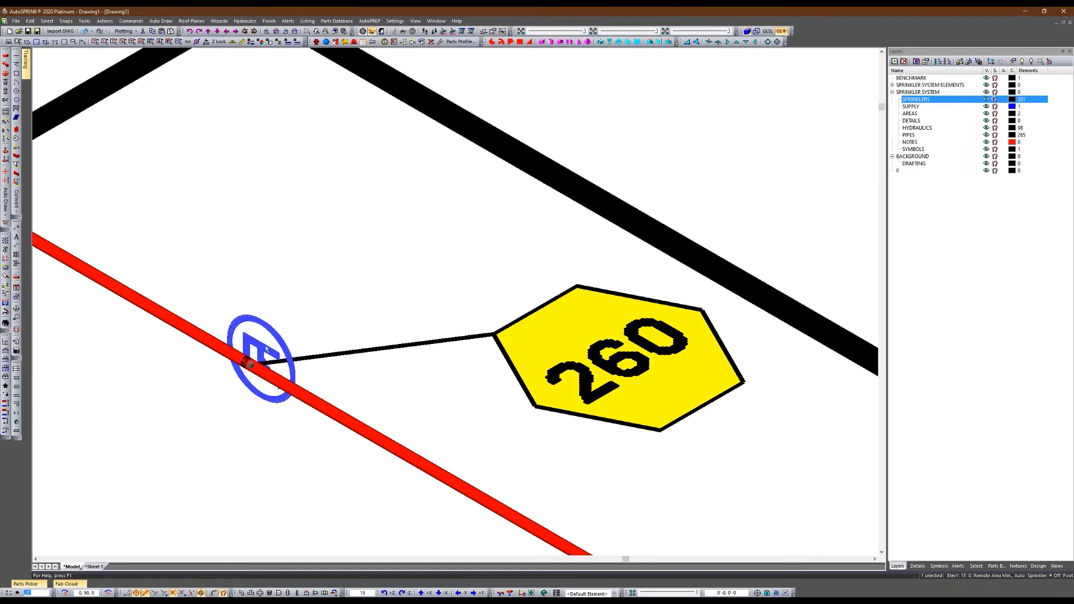
scroll(267, 349, down, 3)
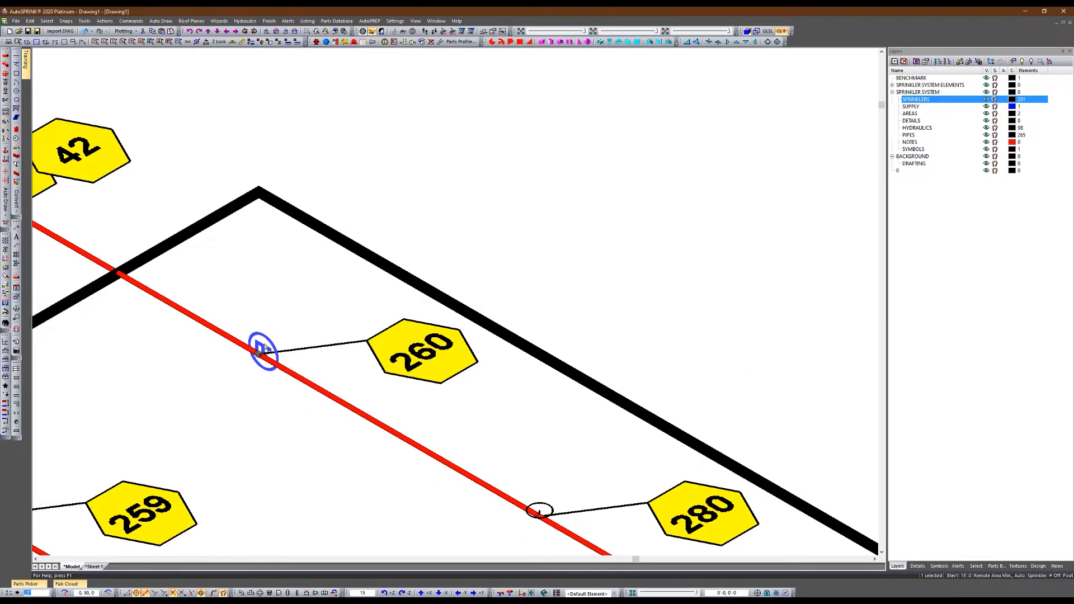
Check the material and fitting rotation properties of the sprinkler at node 260
double_click(552, 511)
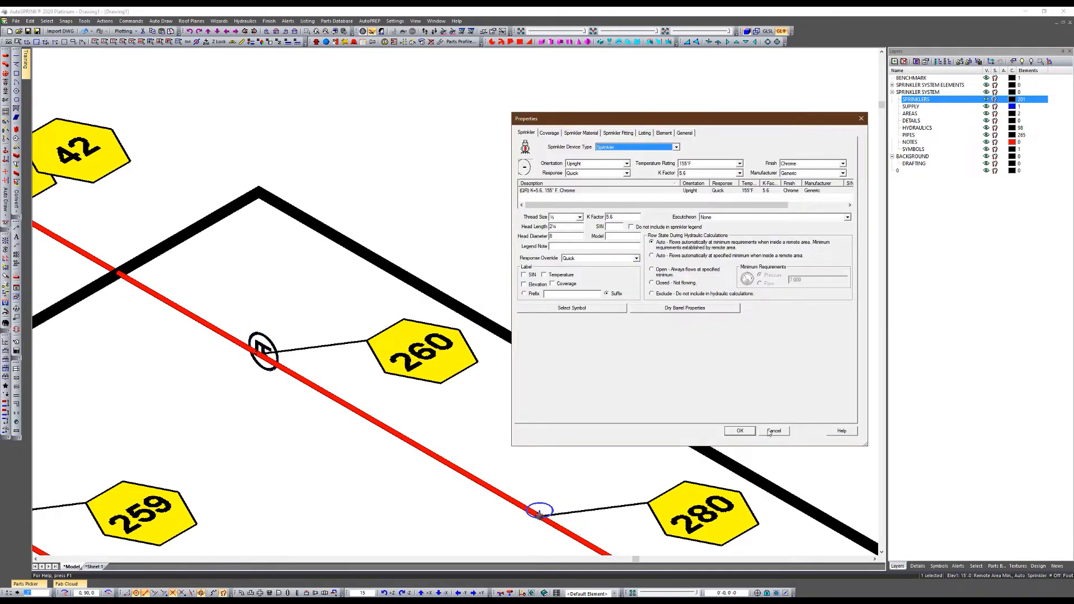
click(773, 430)
double_click(263, 351)
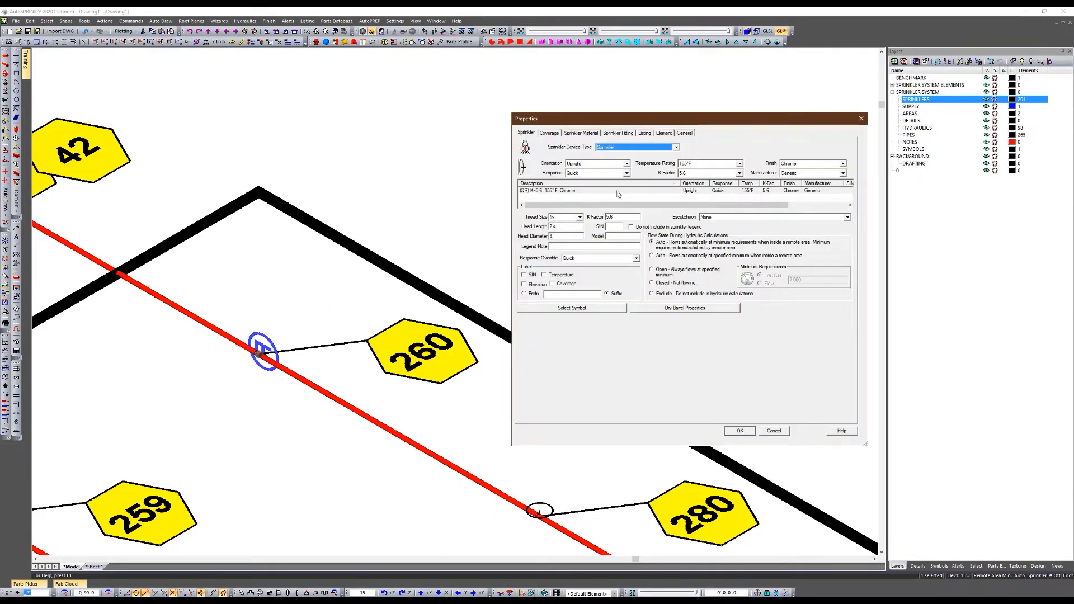
click(580, 132)
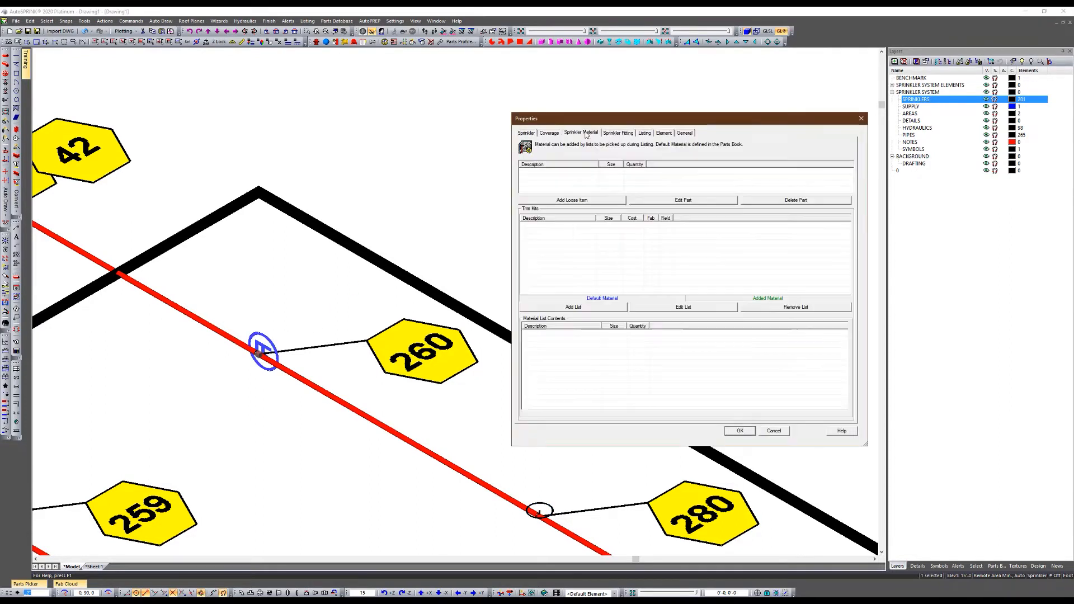
click(624, 135)
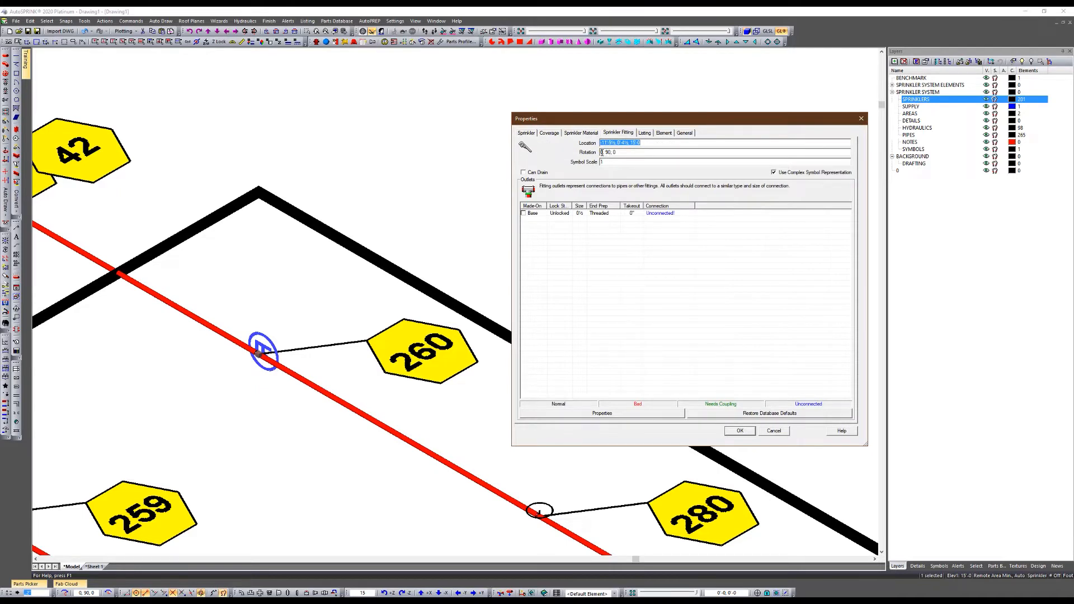
click(774, 430)
key(Escape)
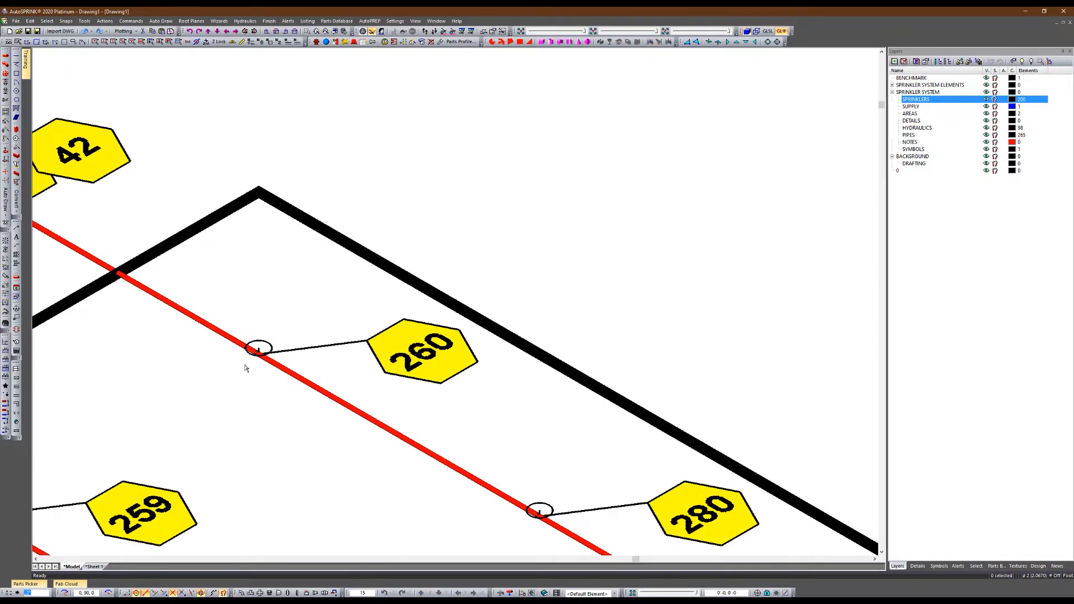
Place a pendent sprinkler at the benchmark, just outside the remote area's corner near node 260
scroll(250, 364, down, 2)
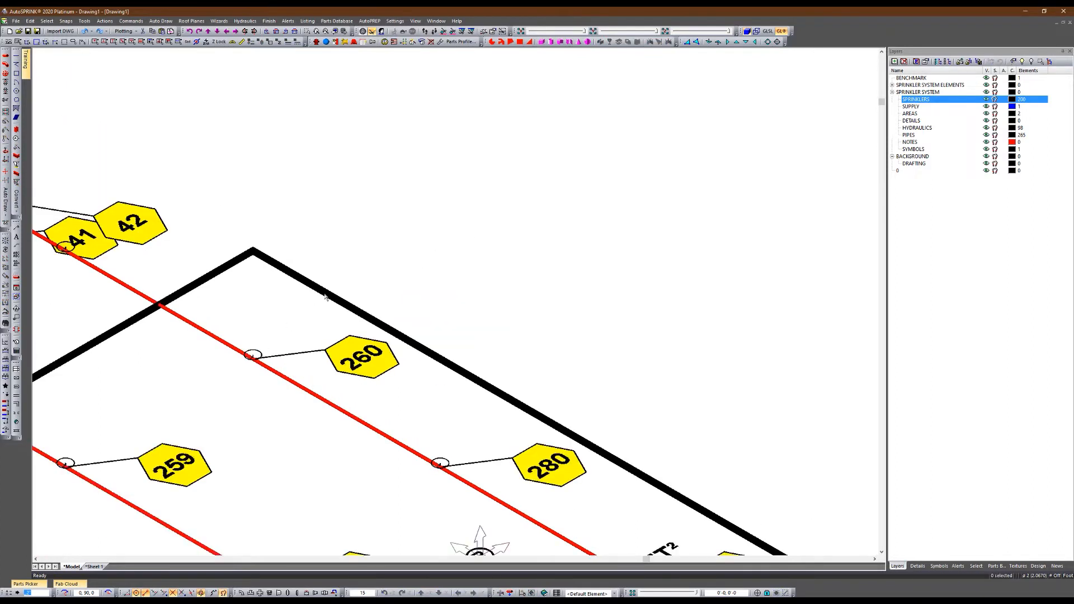
click(6, 91)
click(338, 236)
scroll(319, 375, down, 2)
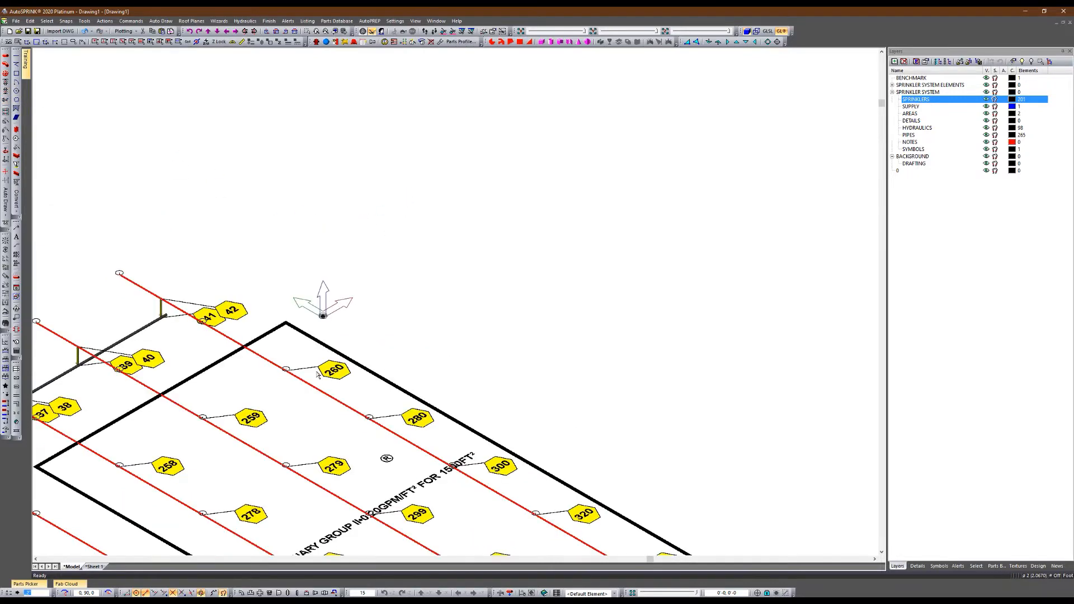
scroll(318, 374, up, 2)
Check the pendent sprinkler's fitting rotation and compare its orientation with the sprinkler at node 260
double_click(315, 309)
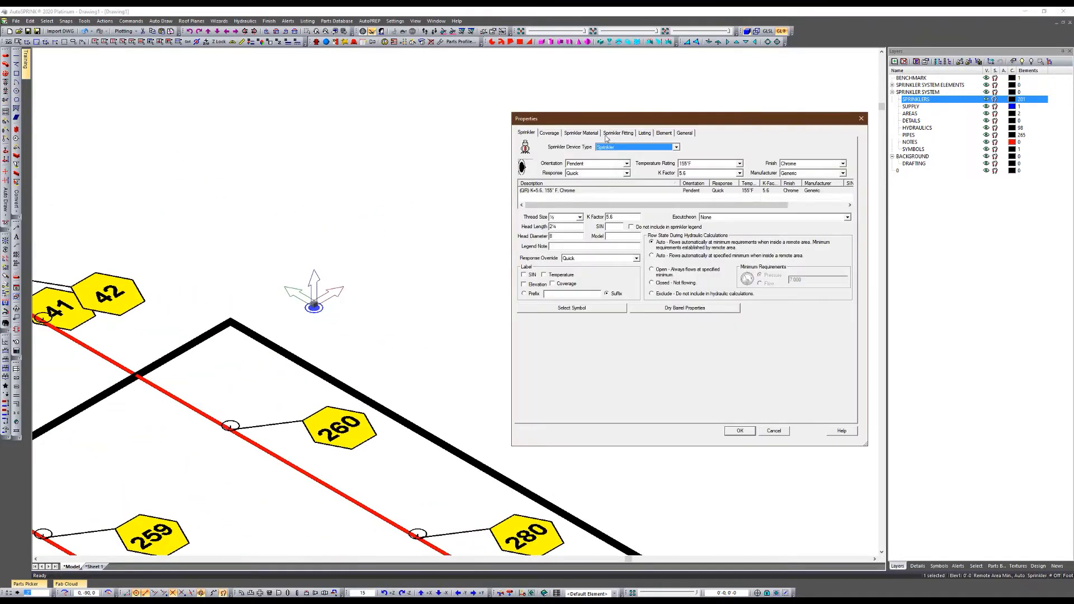
click(615, 133)
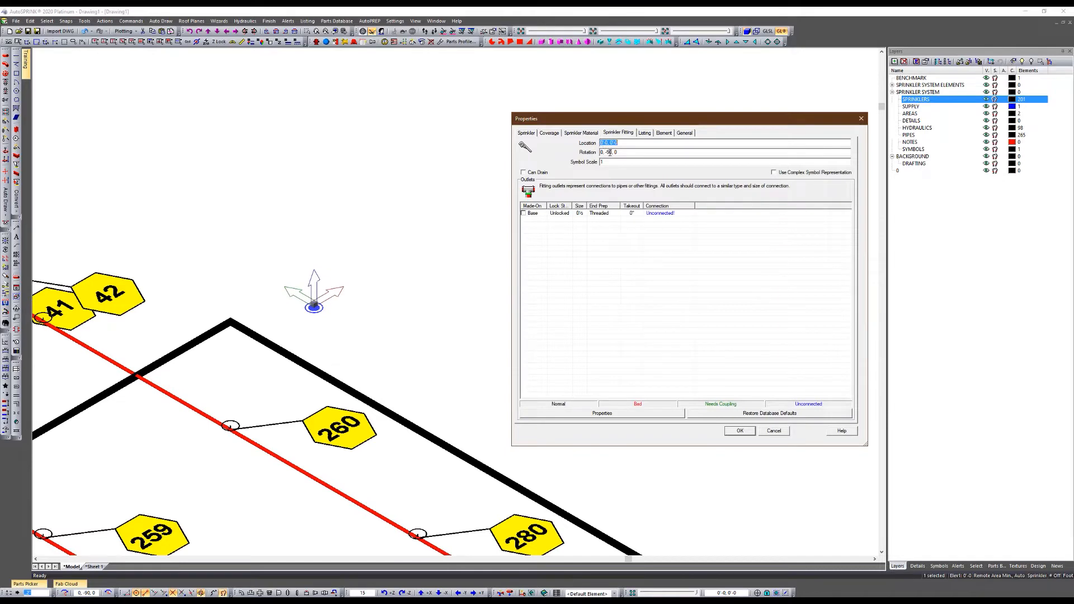
click(773, 431)
scroll(343, 280, down, 2)
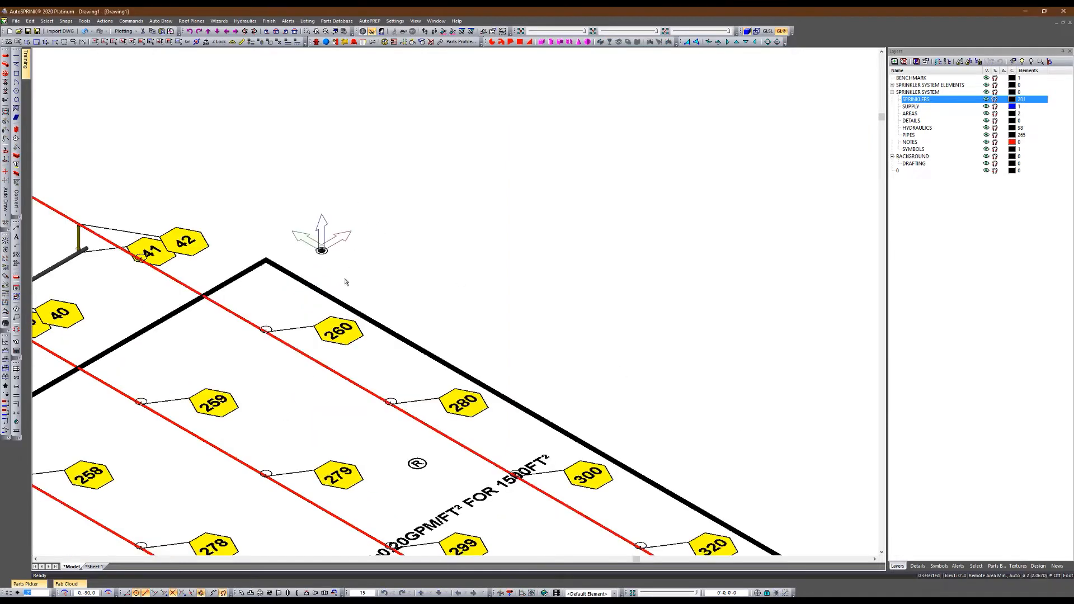
scroll(307, 245, up, 4)
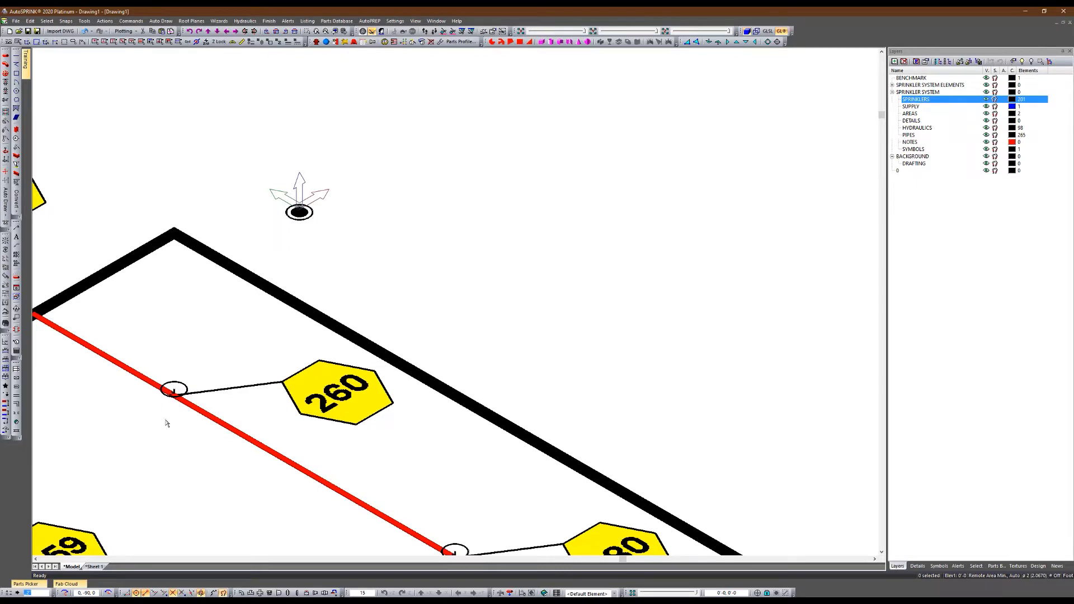
scroll(319, 223, down, 2)
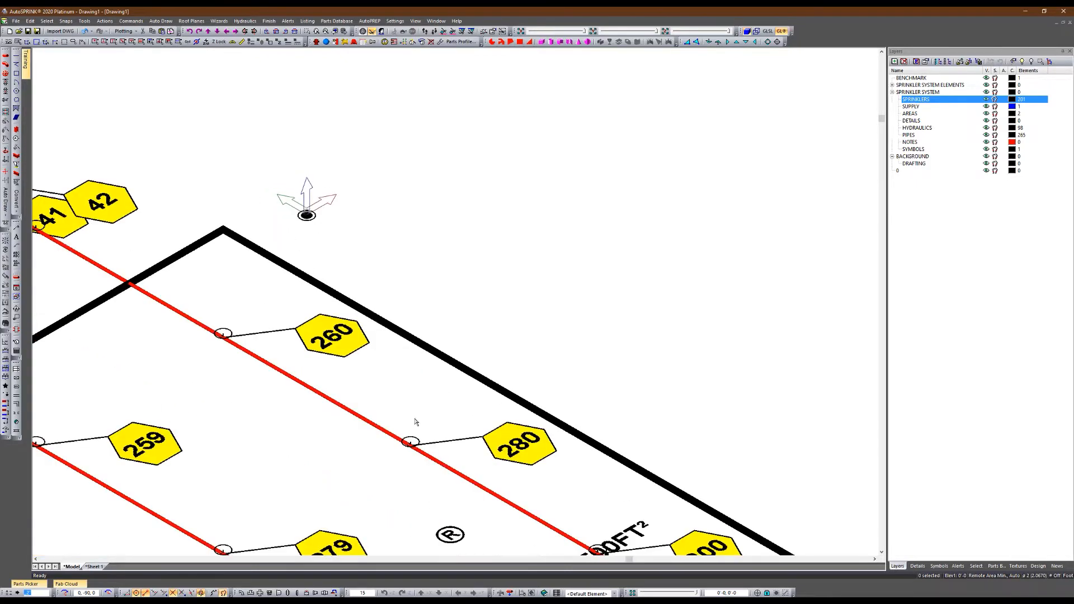
Split the circled R symbol near node 279 and rotate its elements 90 degrees so they stand vertical
click(457, 544)
scroll(447, 436, down, 3)
scroll(461, 412, up, 5)
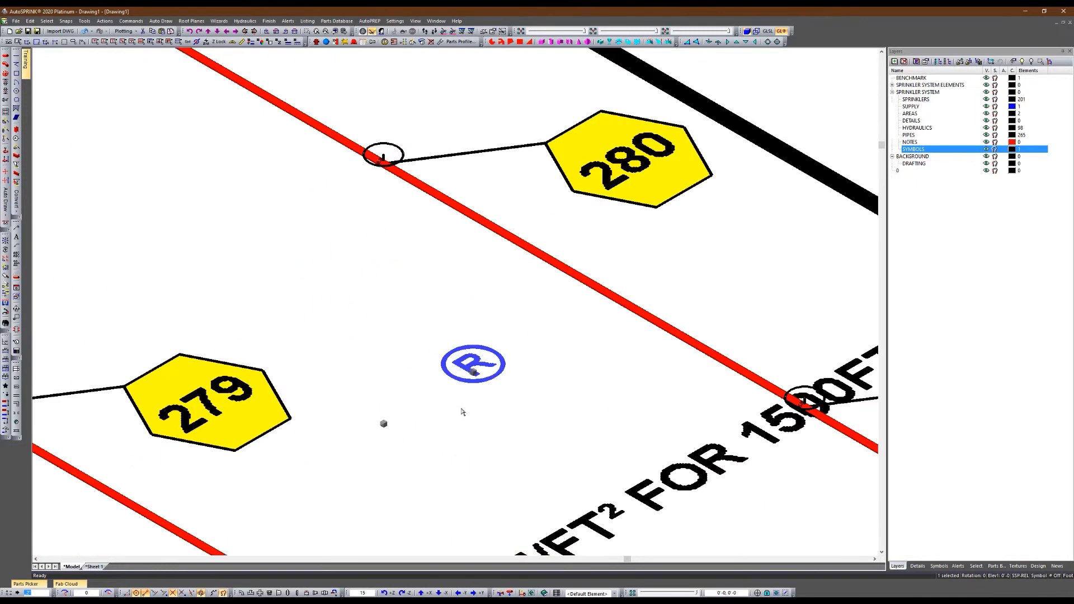
right_click(500, 378)
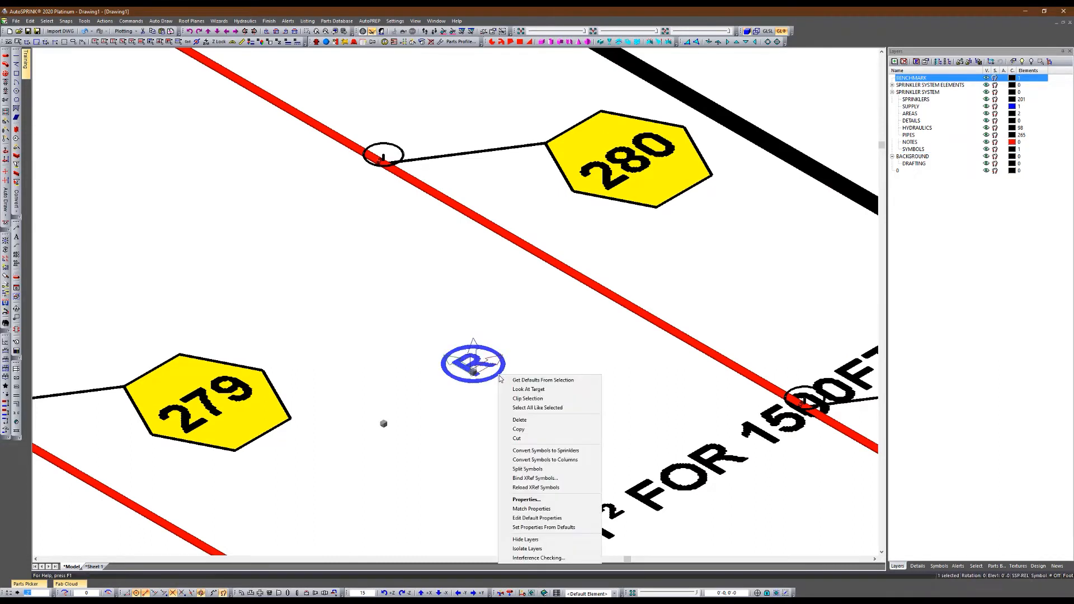
click(526, 469)
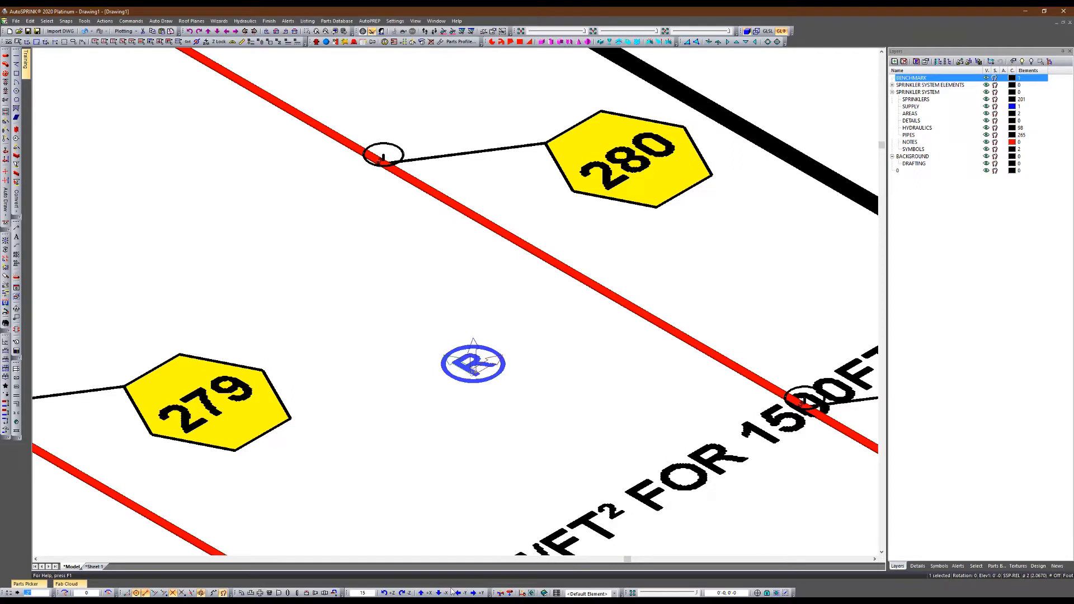
drag(372, 593, 254, 593)
click(461, 593)
ctrl+middle_drag(512, 437, 476, 434)
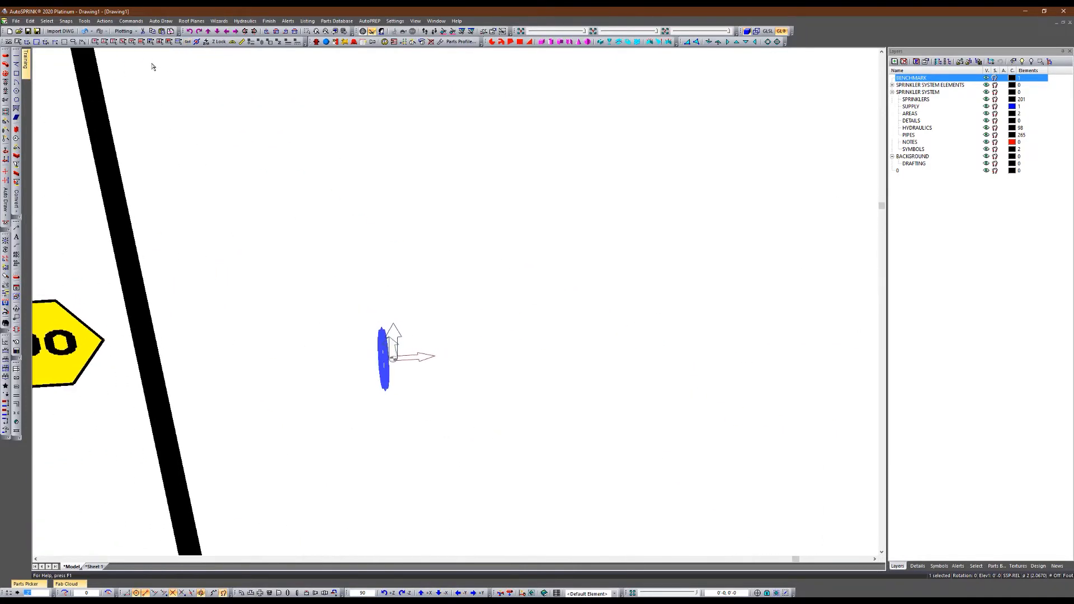
Recreate the SSP-REL symbol from the rotated circled R, replacing the existing definition
click(104, 21)
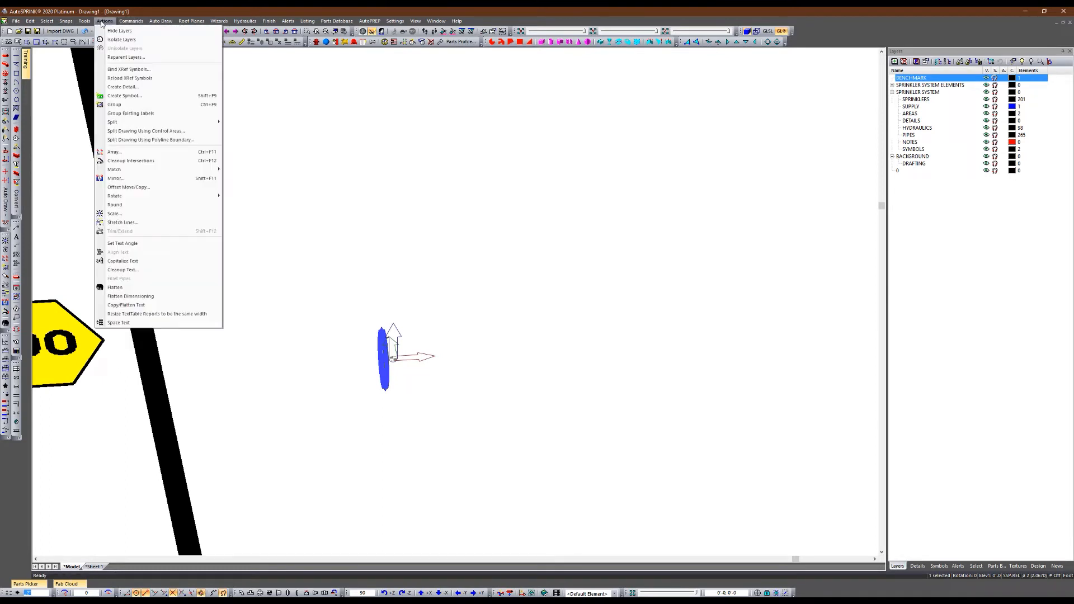
click(132, 96)
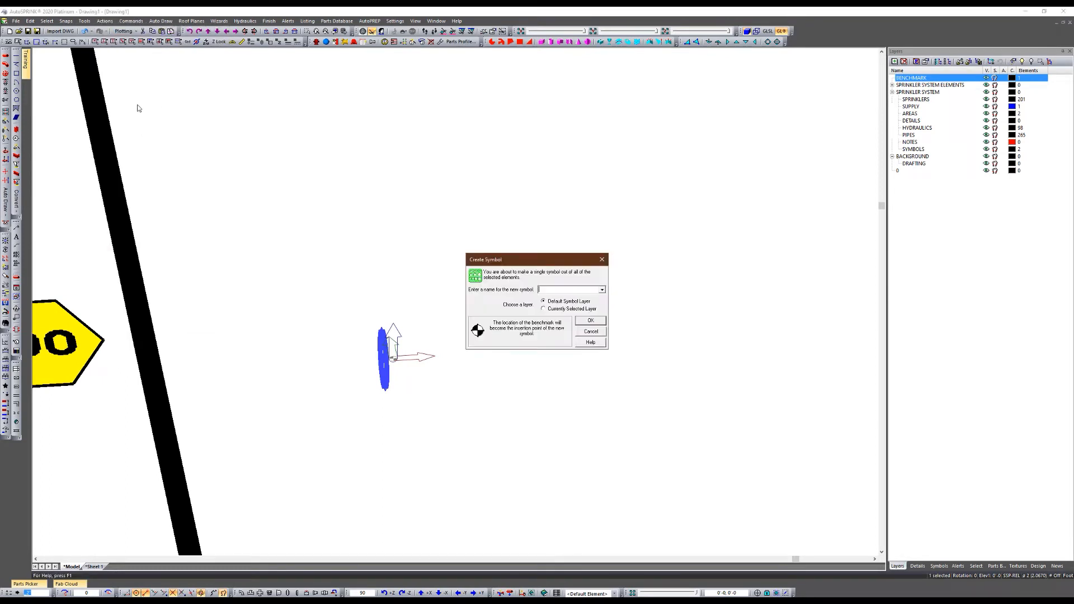
click(602, 290)
click(545, 309)
click(590, 322)
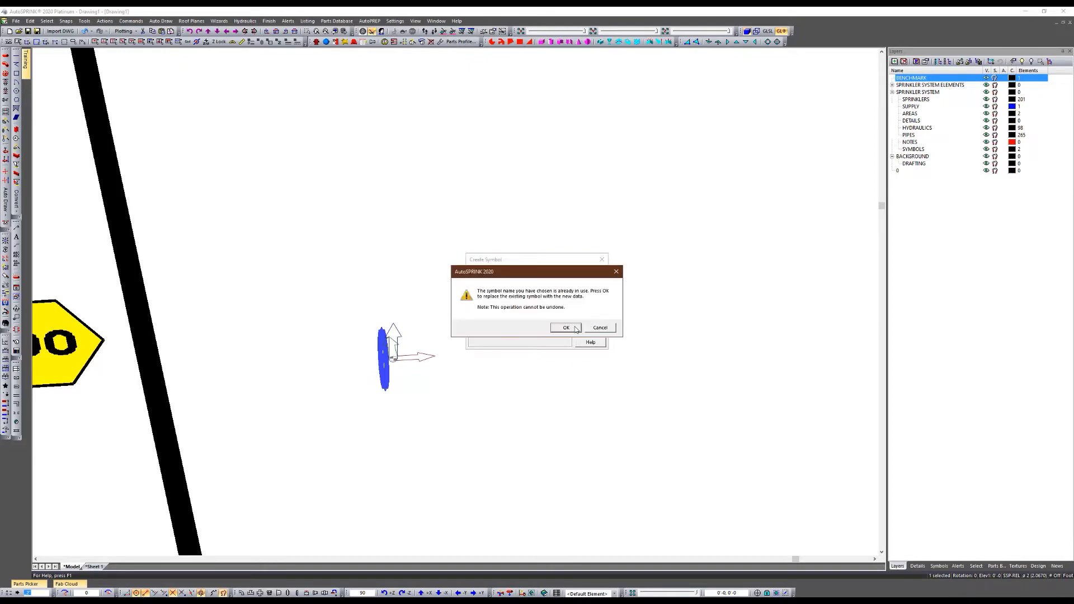
click(566, 328)
Assign the SSP-REL symbol to the pendent sprinkler as a complex symbol, overwriting the existing SSP-REL file
scroll(425, 420, down, 3)
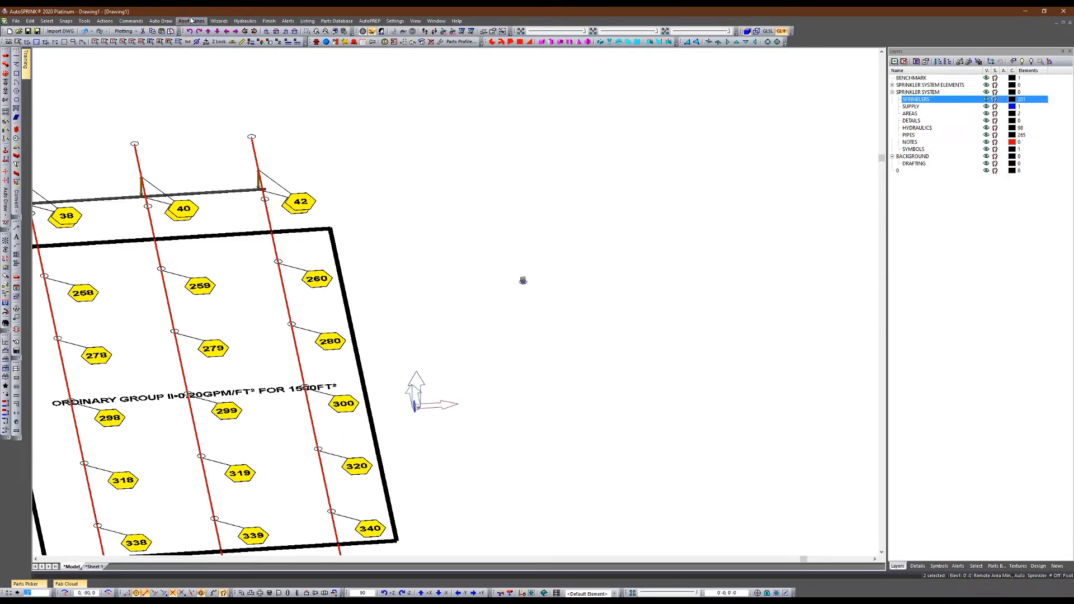
click(131, 21)
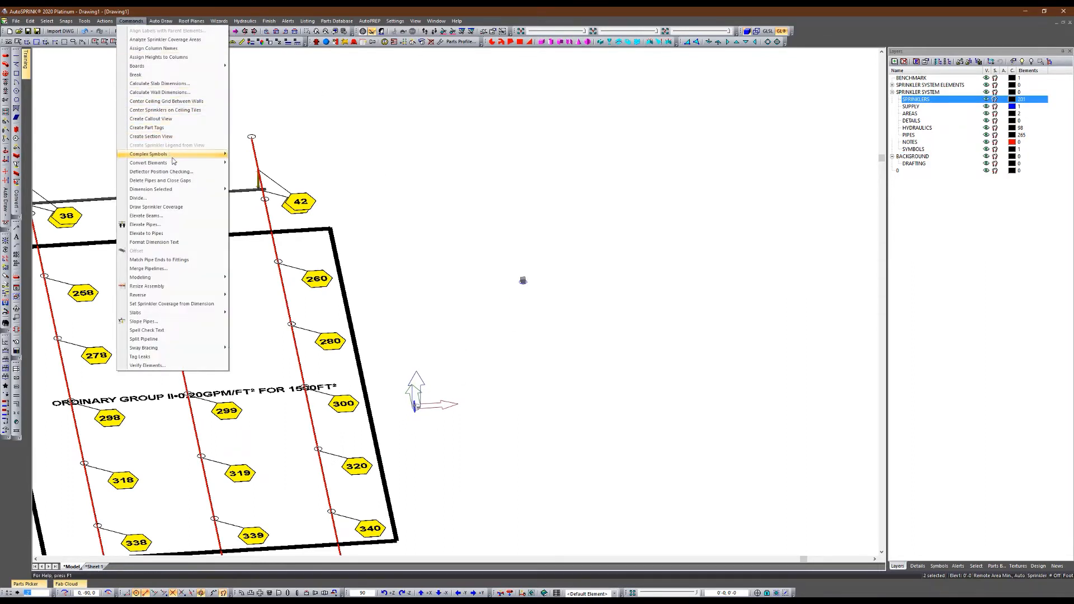
mouse_move(172, 156)
click(246, 155)
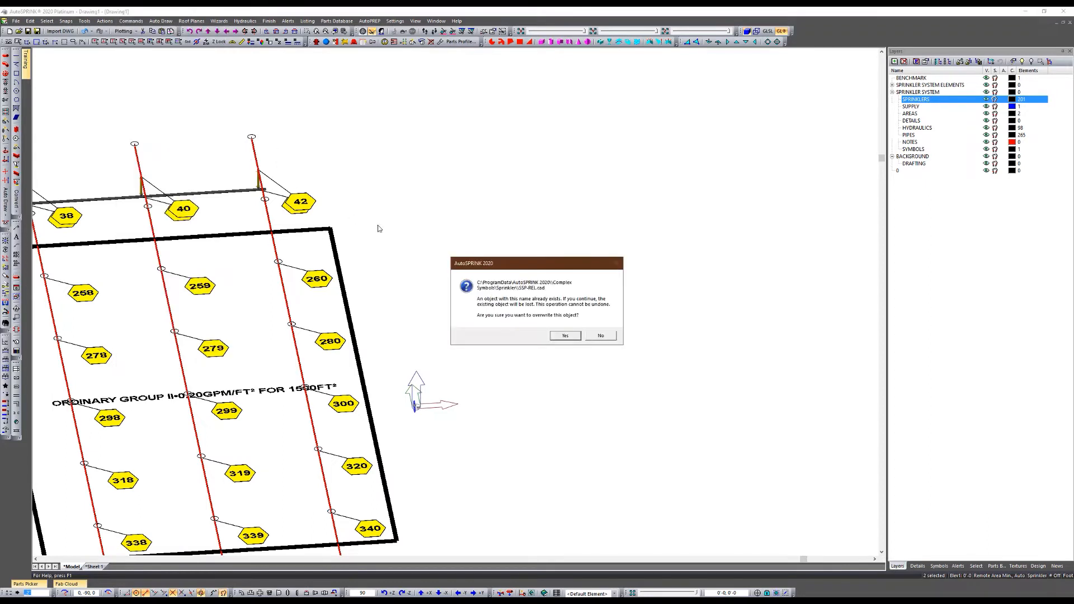
click(562, 338)
Inspect the orientation of the sprinkler's circled R symbol in plan and isometric views
scroll(530, 286, up, 4)
click(518, 286)
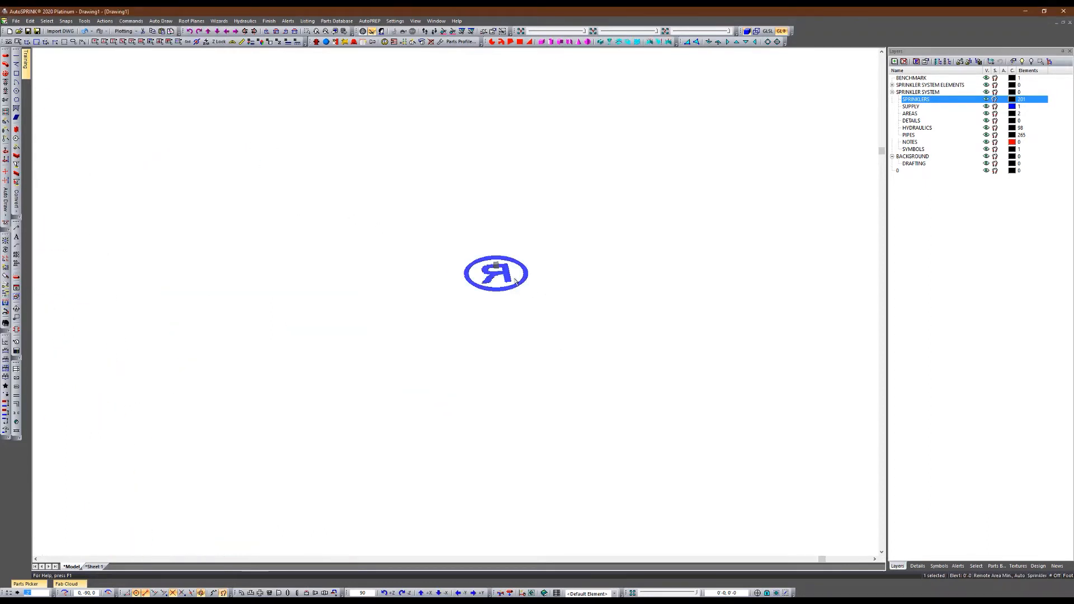
scroll(509, 279, down, 2)
key(p)
scroll(514, 245, down, 2)
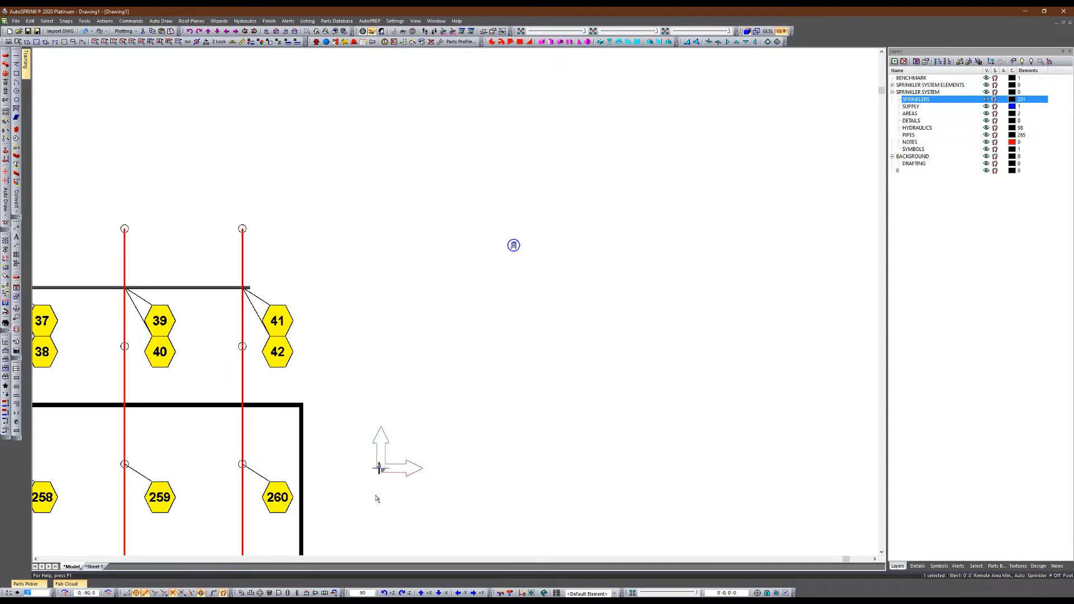
scroll(375, 497, up, 3)
key(i)
ctrl+middle_drag(552, 419, 392, 382)
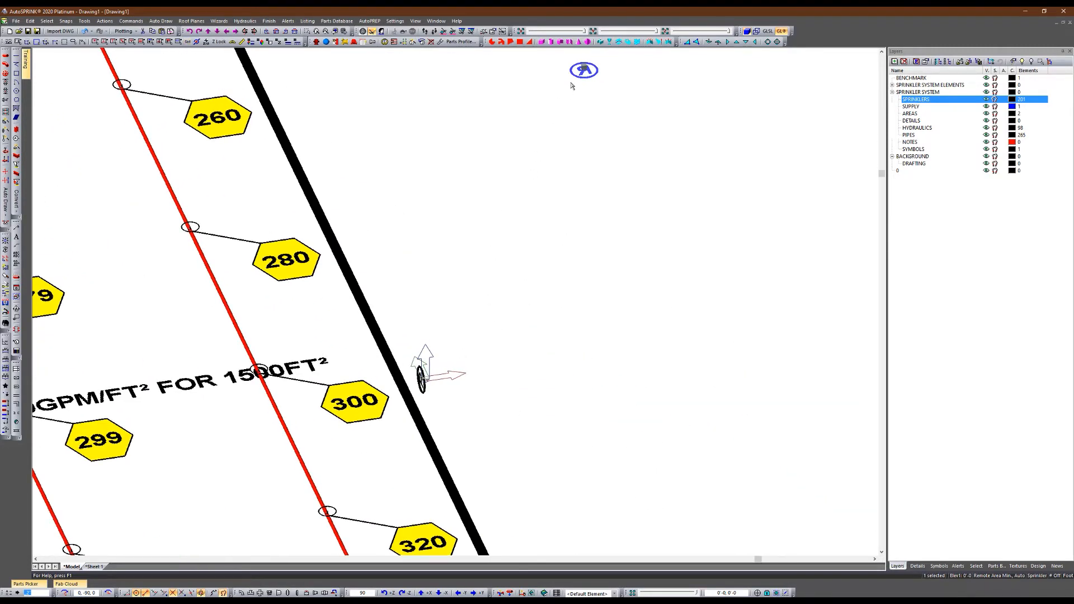
click(554, 109)
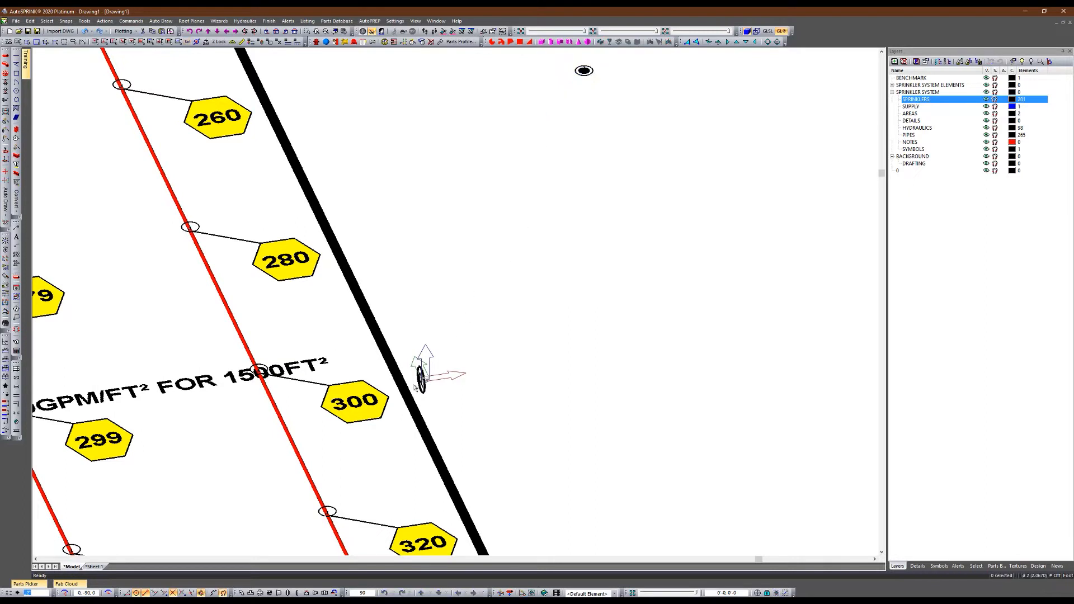
Split the SSP-REL symbol at the benchmark and rotate its elements by 90 degrees twice to face the opposite way
click(422, 386)
scroll(425, 391, up, 3)
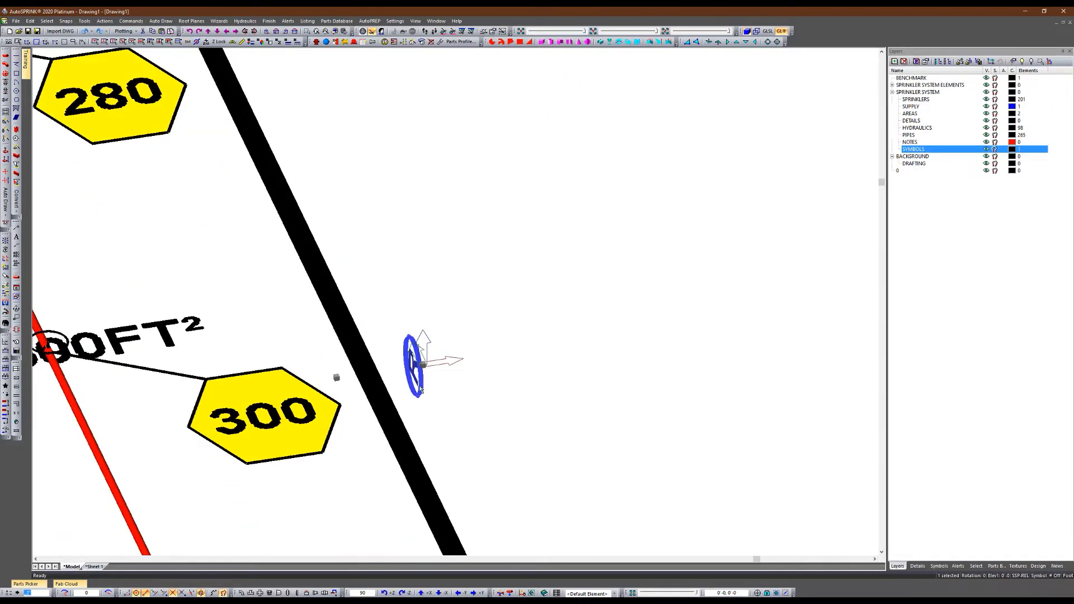
right_click(423, 388)
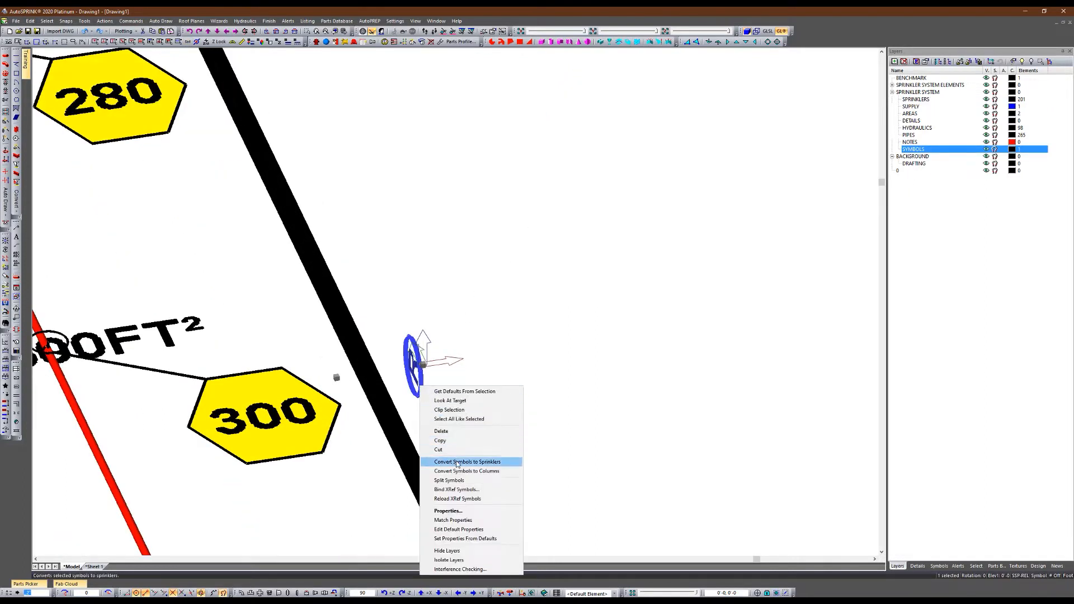
click(458, 481)
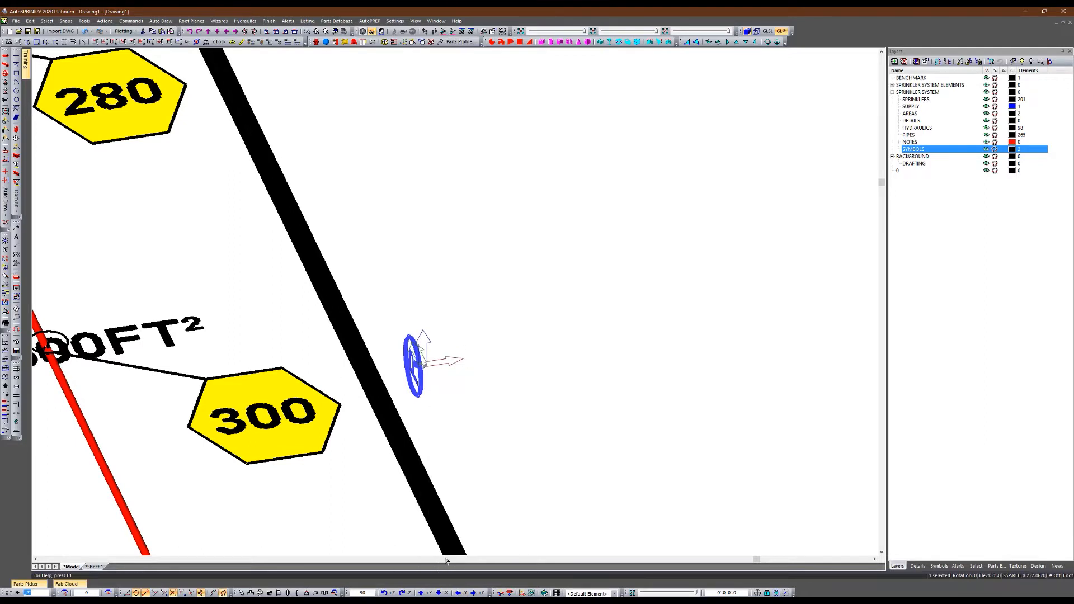
click(473, 593)
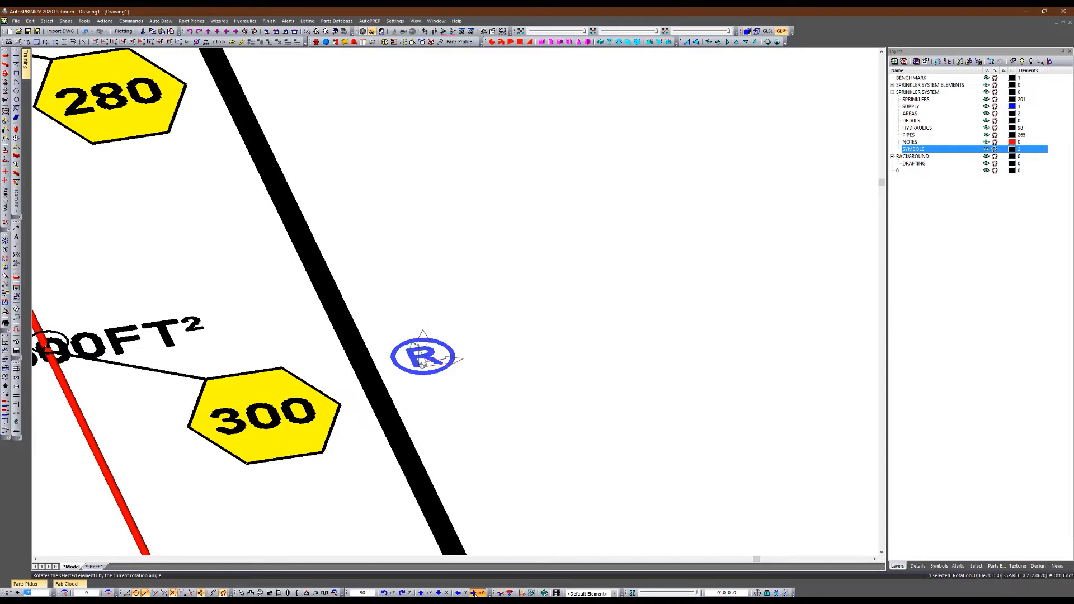
click(473, 593)
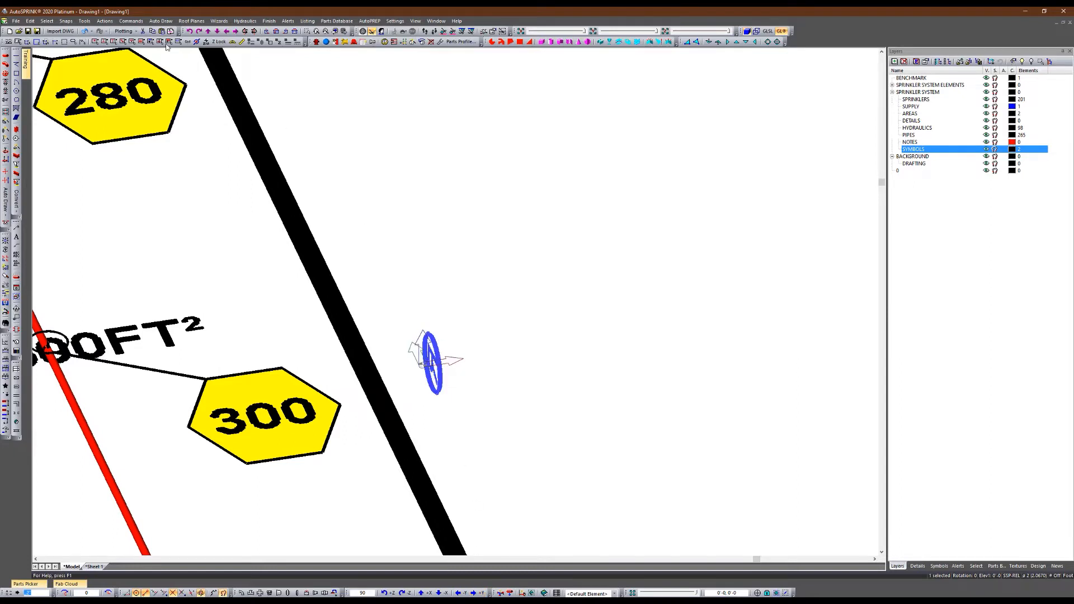
Recreate the SSP-REL symbol from the circled R turned to face the opposite way, replacing the existing definition
click(153, 22)
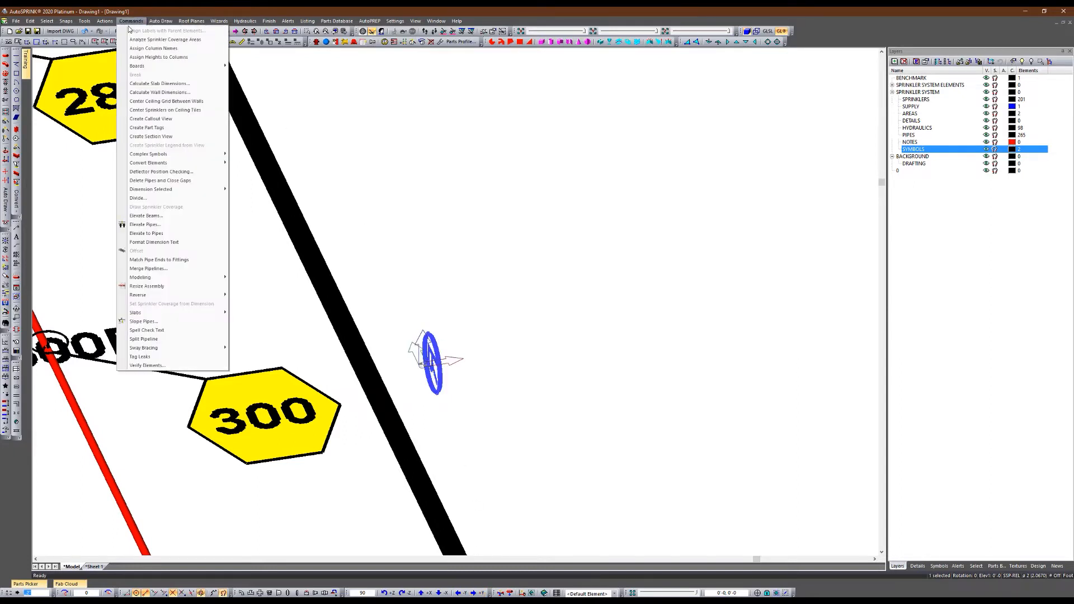
click(105, 21)
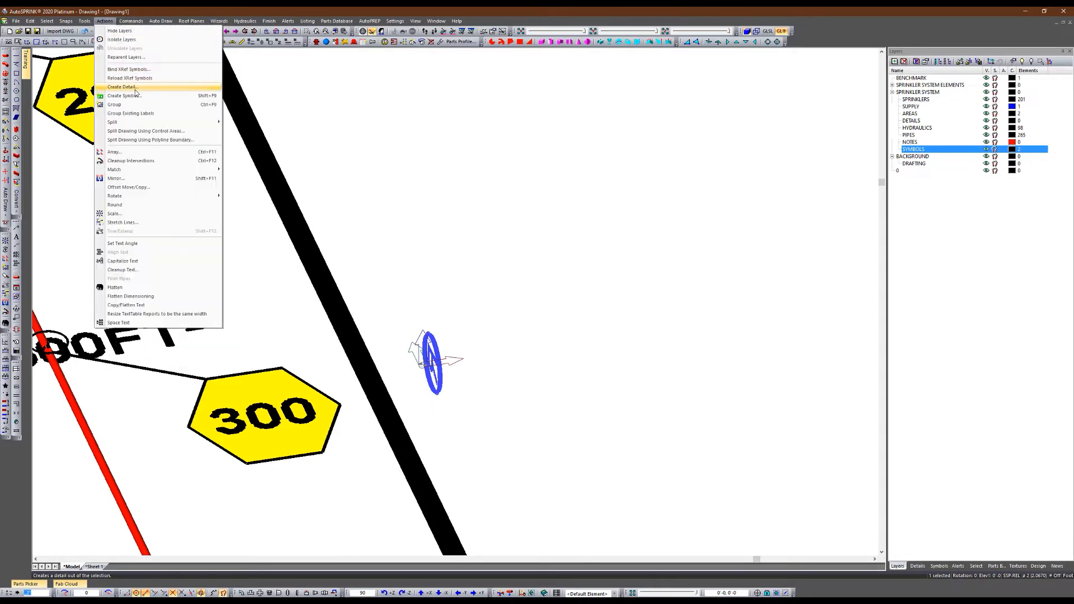
click(124, 96)
click(602, 290)
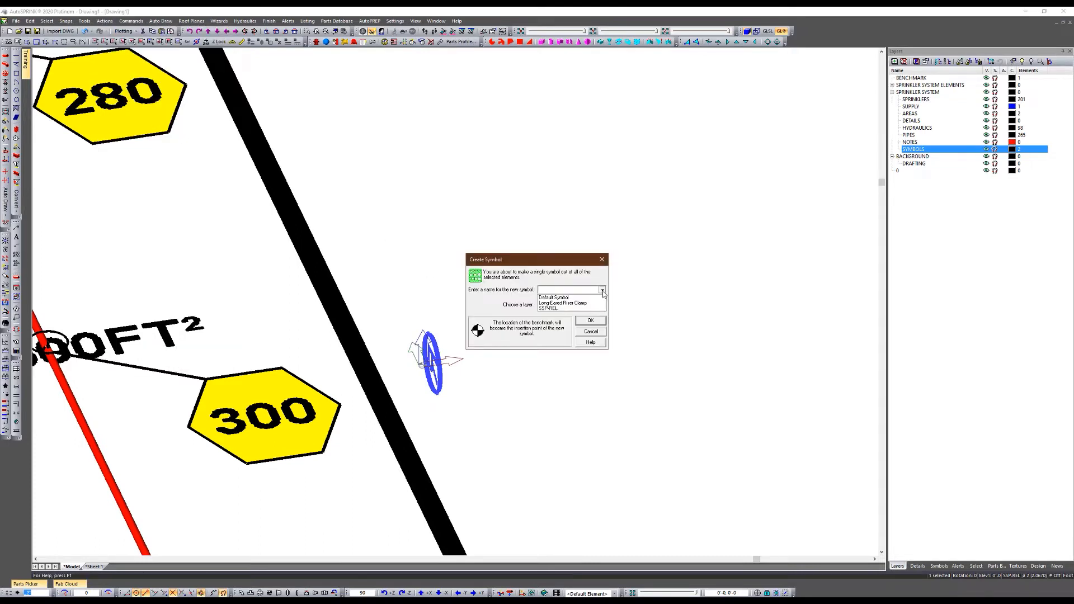
click(560, 309)
click(590, 321)
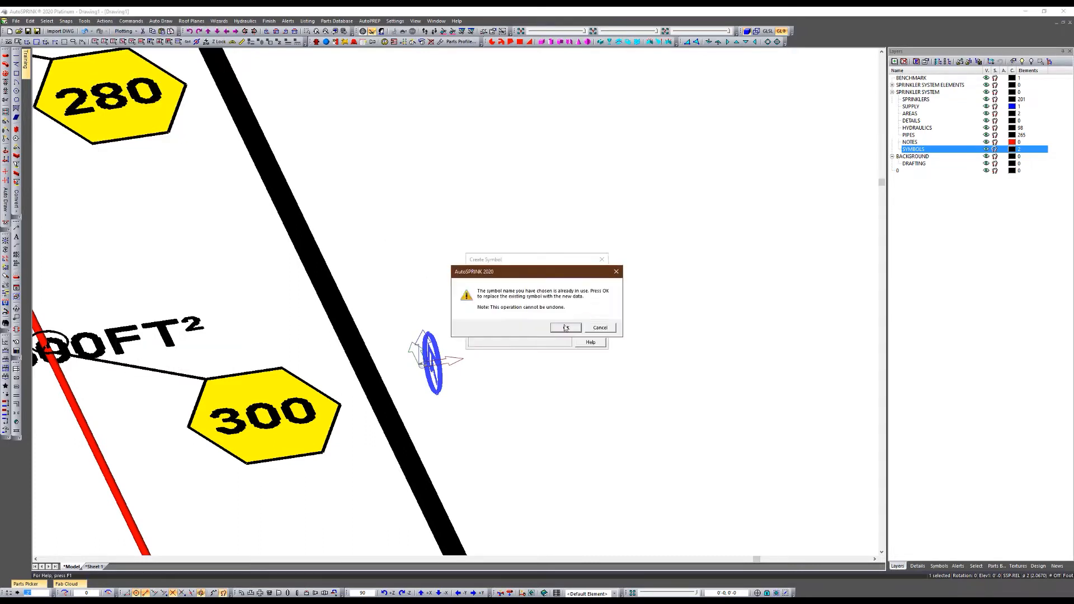
click(555, 334)
Assign the recreated SSP-REL symbol to the pendent sprinkler as a complex symbol
scroll(320, 413, down, 2)
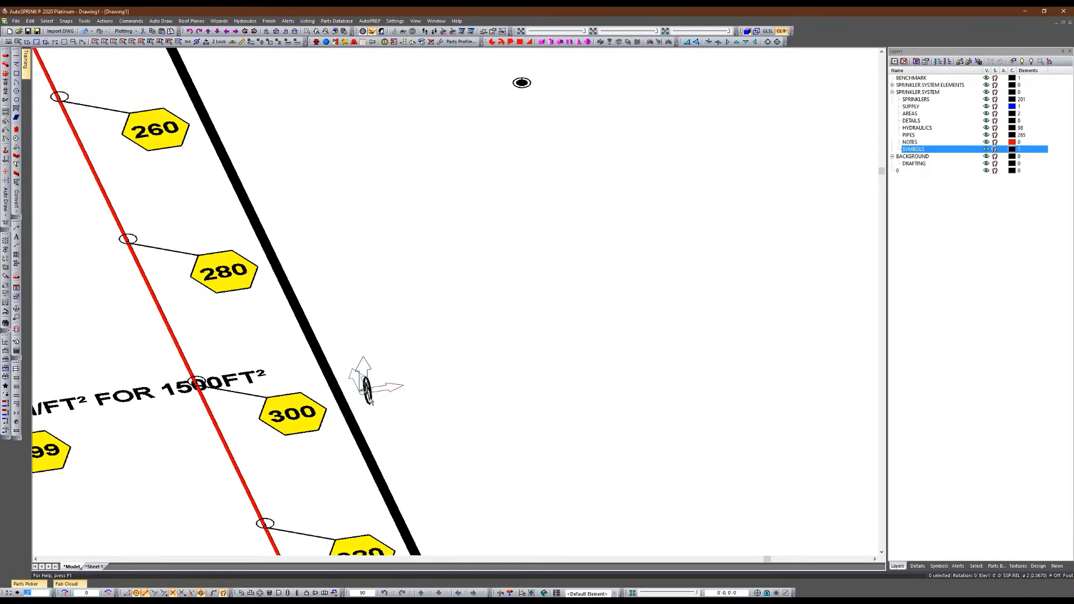
click(521, 84)
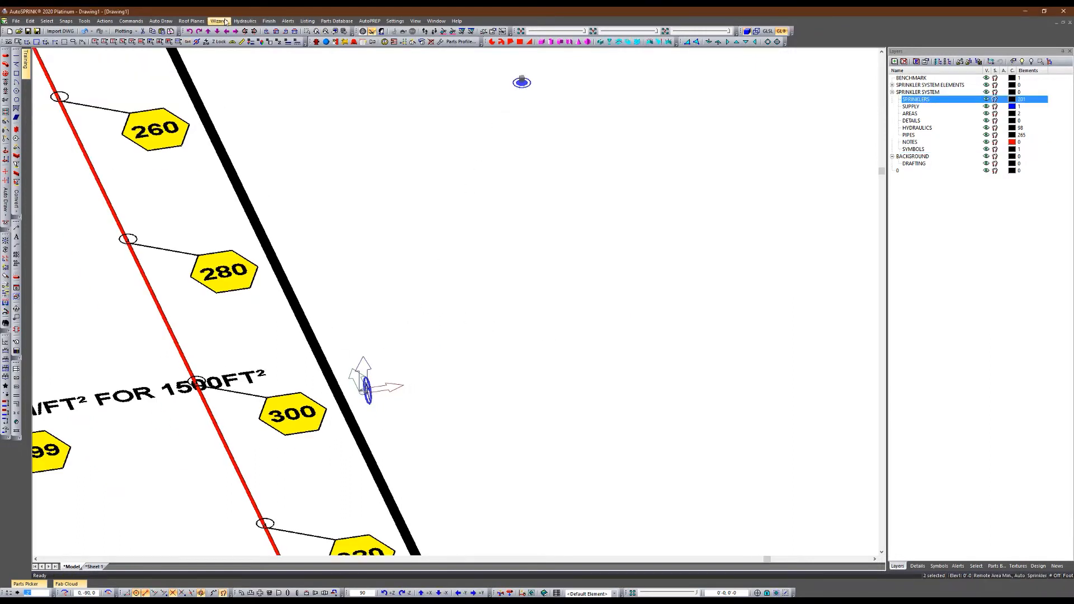
click(132, 21)
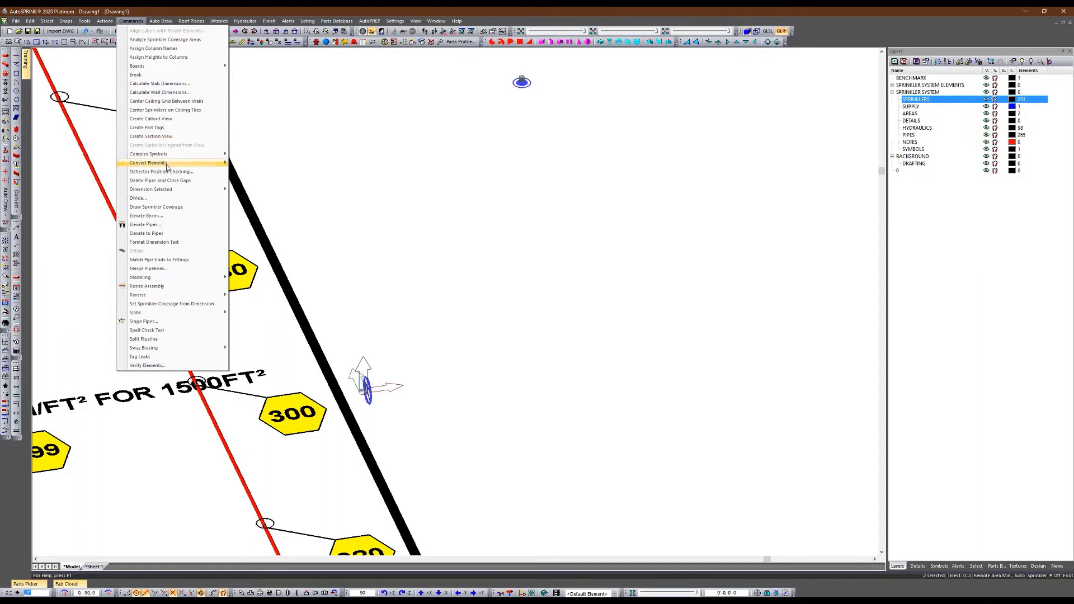
mouse_move(176, 156)
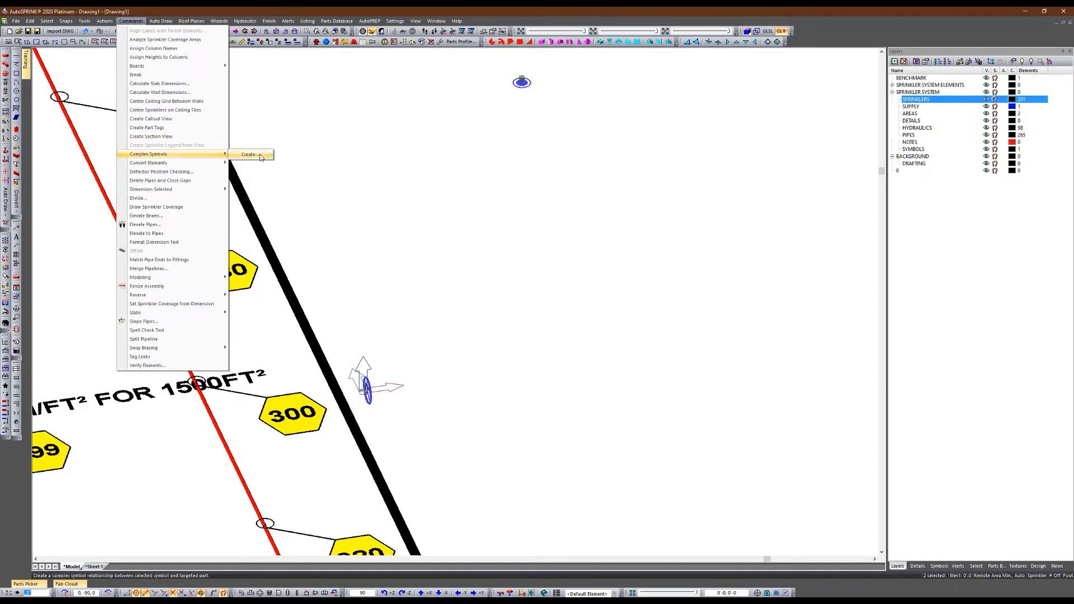
click(258, 154)
click(565, 335)
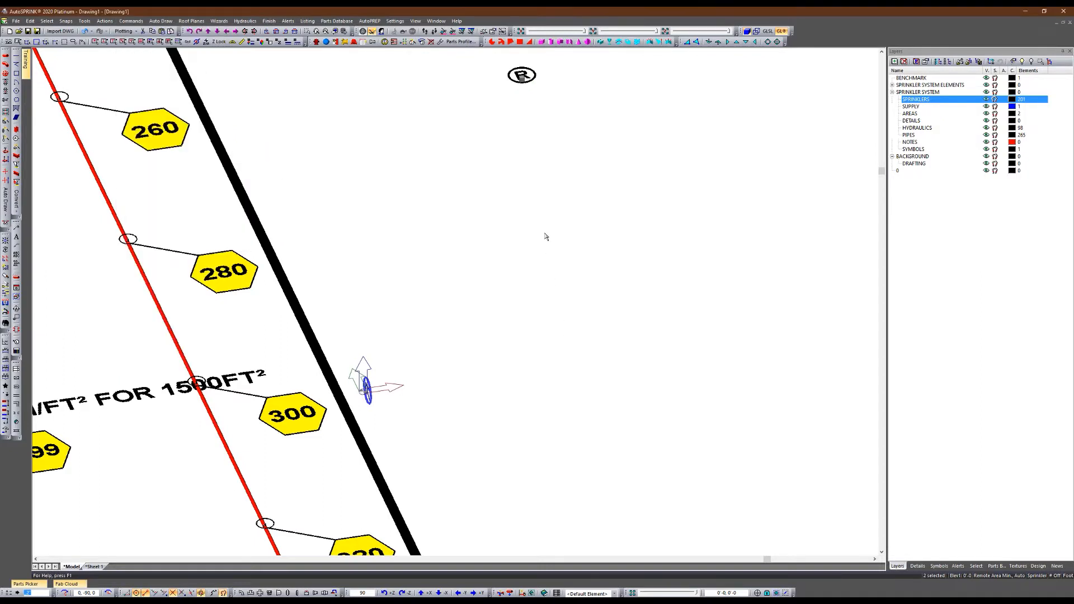
Examine how the circled R on the pendent sprinkler is oriented in plan and tilted 3D views
scroll(468, 122, up, 3)
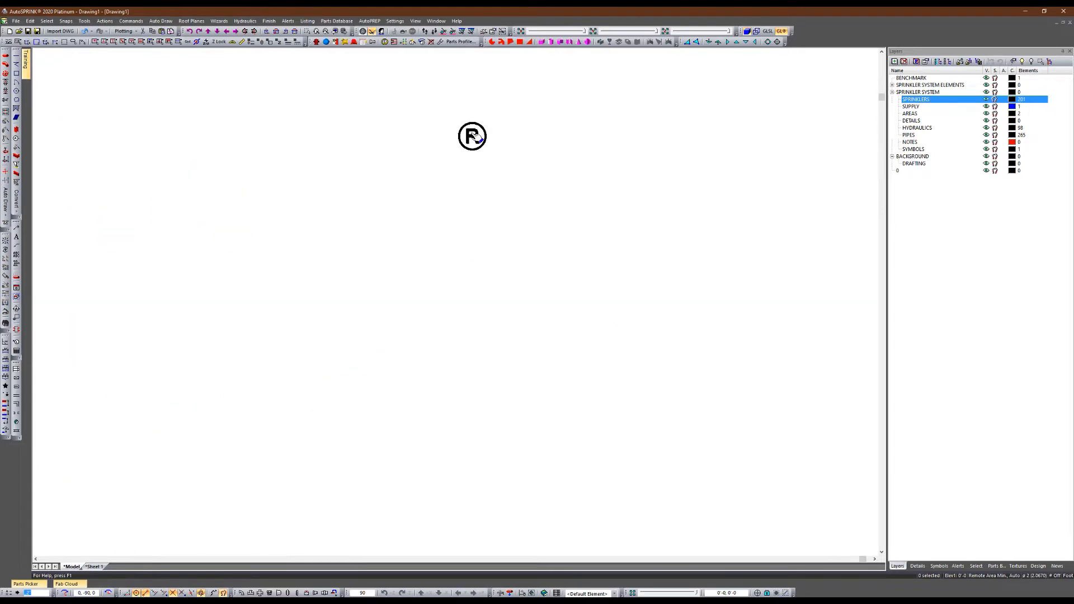
click(475, 138)
mouse_move(406, 317)
shift+middle_down()
mouse_move(434, 271)
mouse_move(424, 262)
shift+middle_up()
click(352, 261)
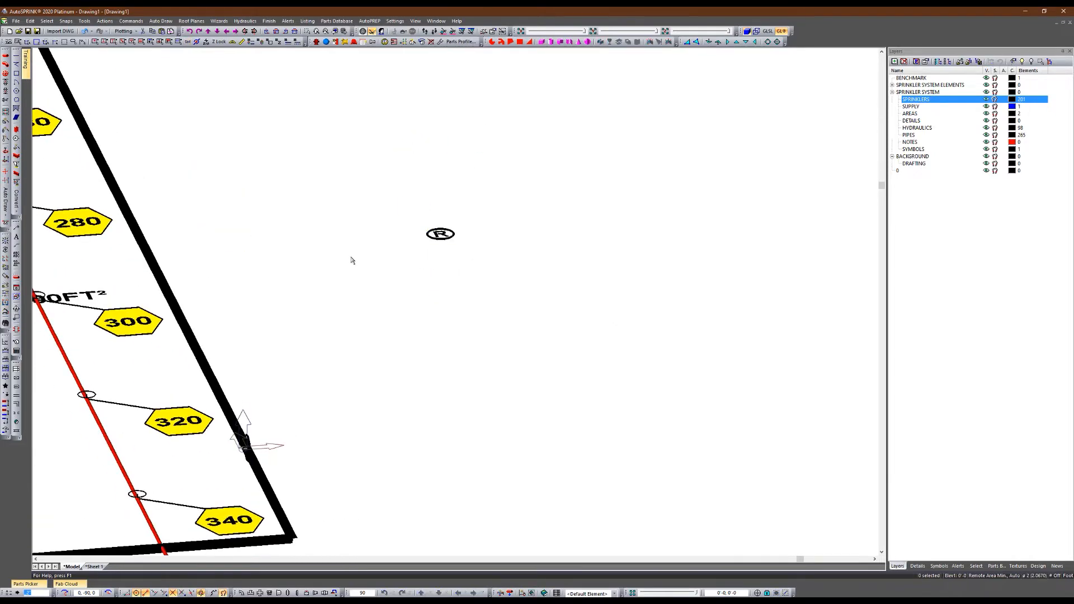
scroll(359, 255, down, 2)
key(Home)
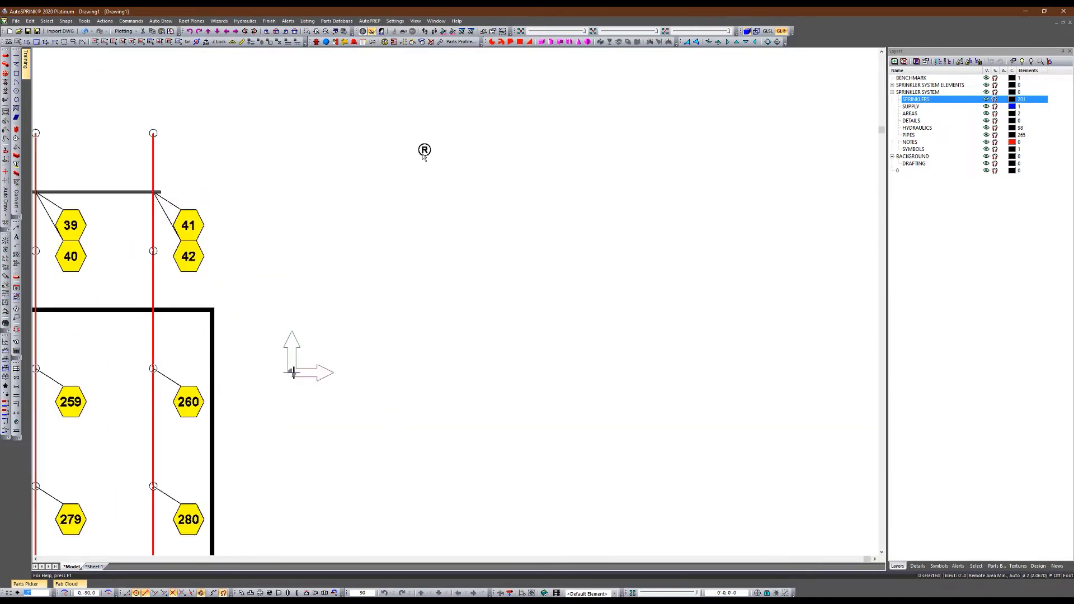
click(424, 151)
scroll(145, 403, up, 2)
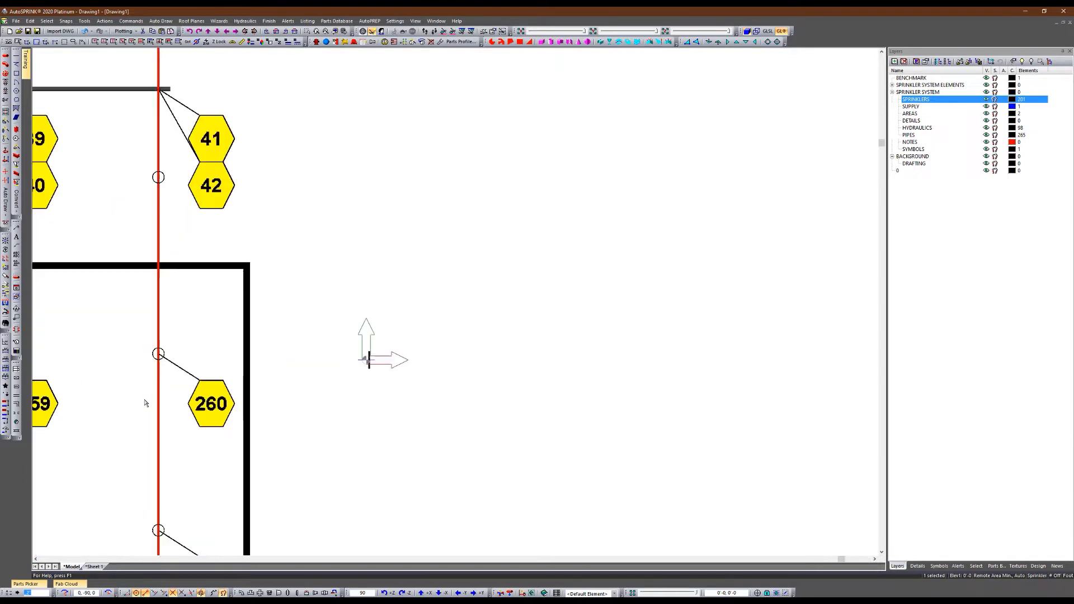
scroll(467, 268, down, 2)
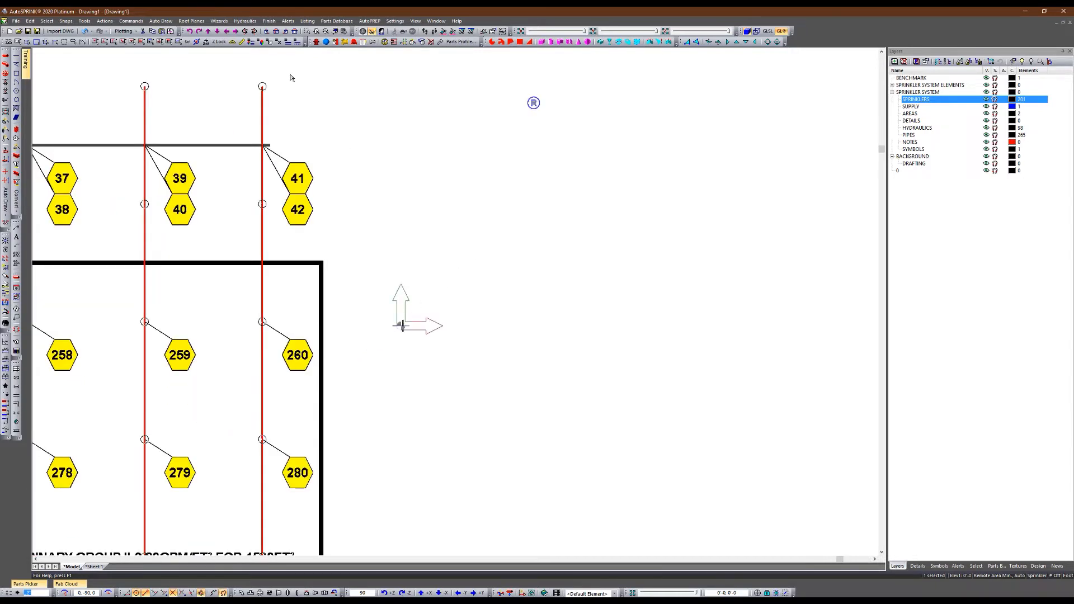
click(448, 201)
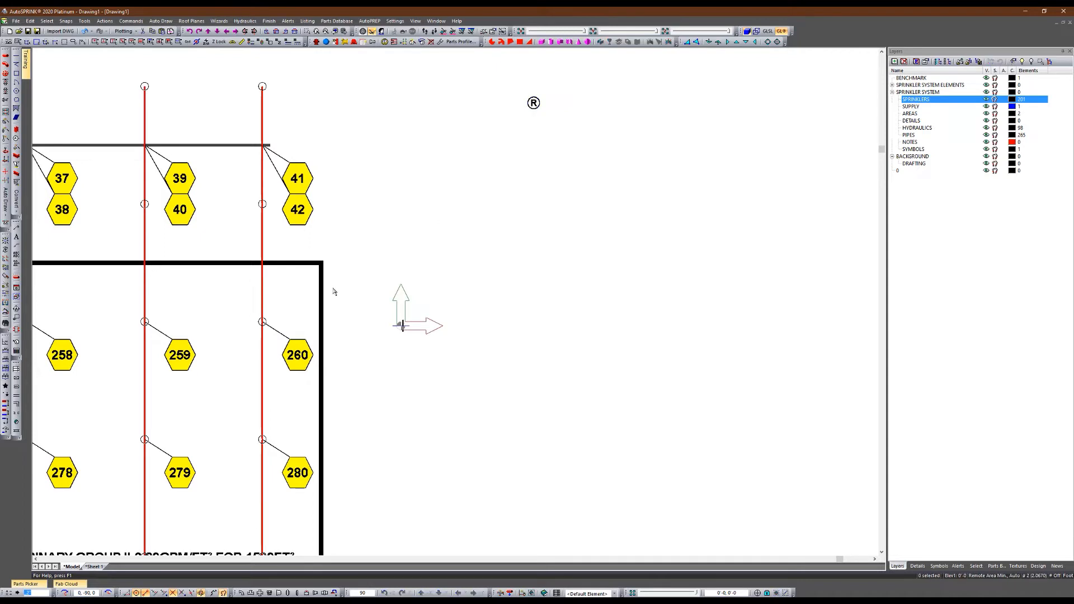
Copy the SSP-REL symbol to a spot just above the original in plan, and split the copy into its elements
scroll(392, 332, up, 2)
click(407, 334)
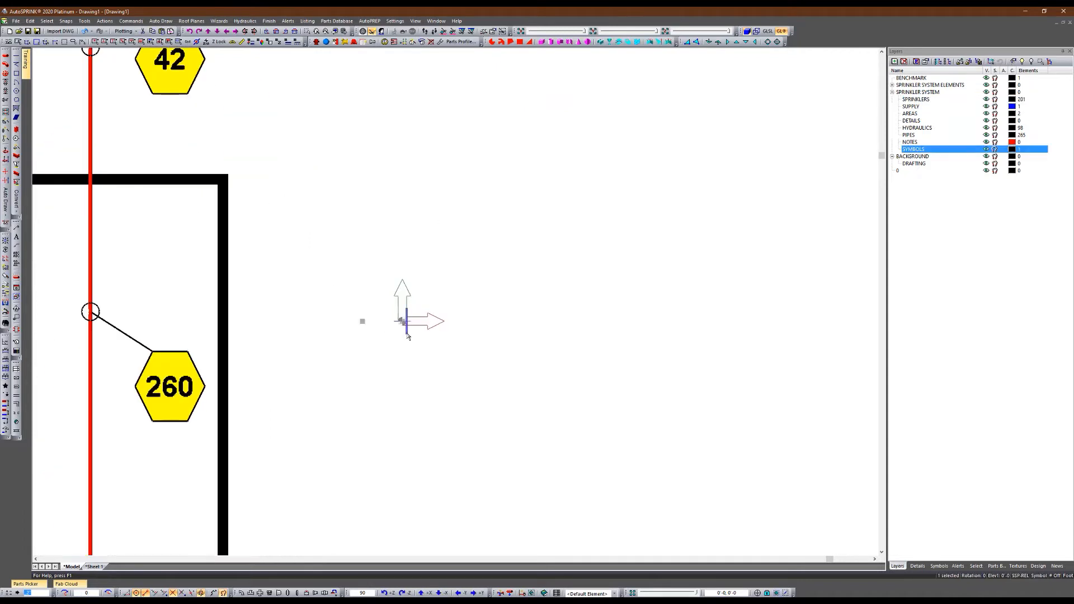
click(407, 336)
click(405, 206)
ctrl+middle_drag(429, 285, 426, 245)
right_click(429, 244)
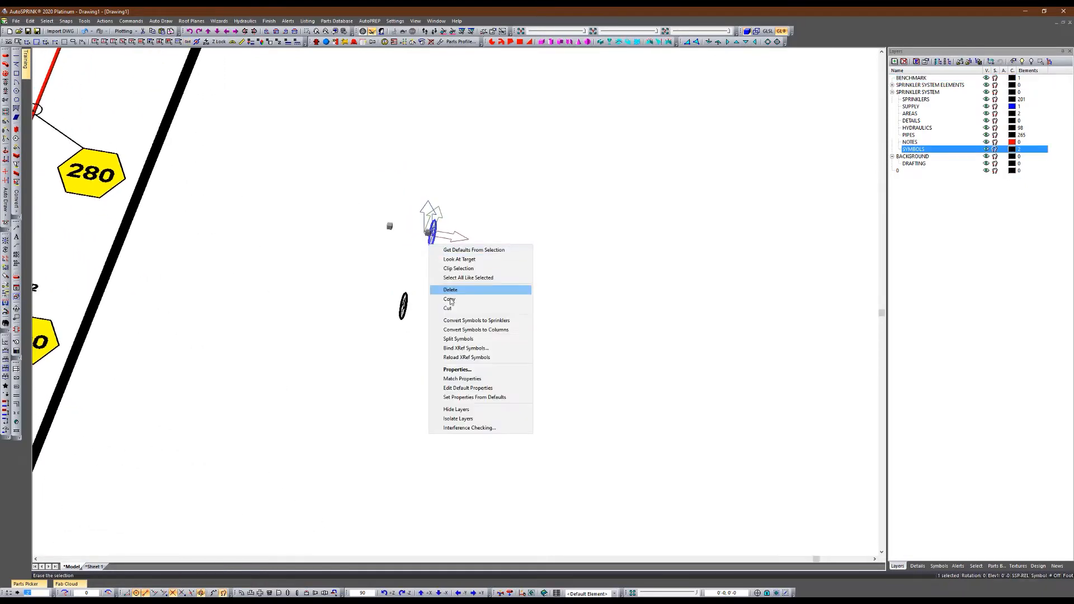
click(471, 339)
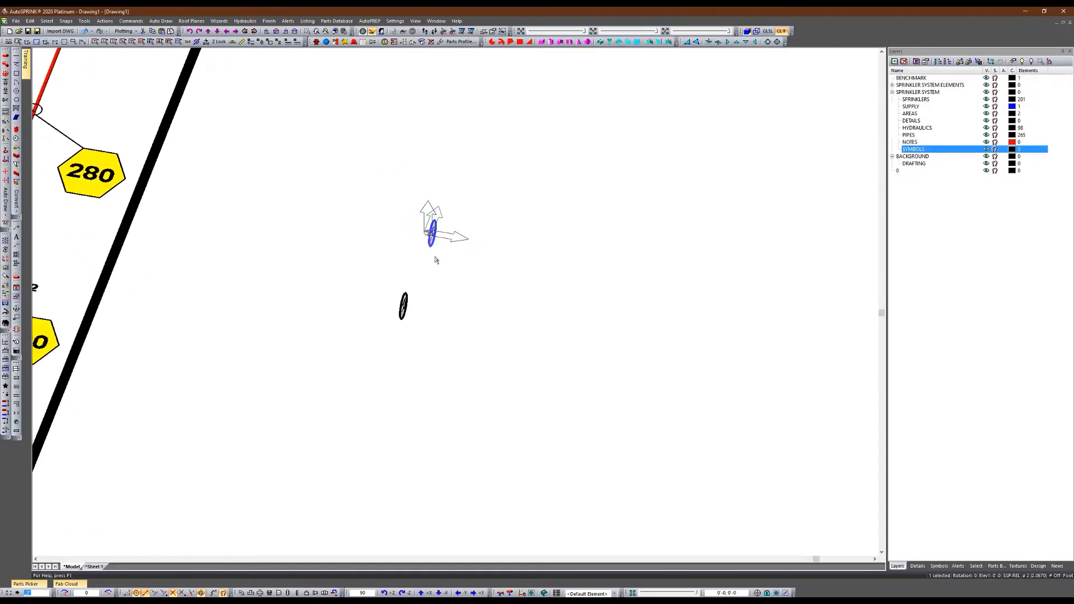
Rotate the split circle and text to the opposite side of the benchmark using the 90-degree rotation angle
scroll(482, 256, down, 2)
scroll(470, 227, up, 2)
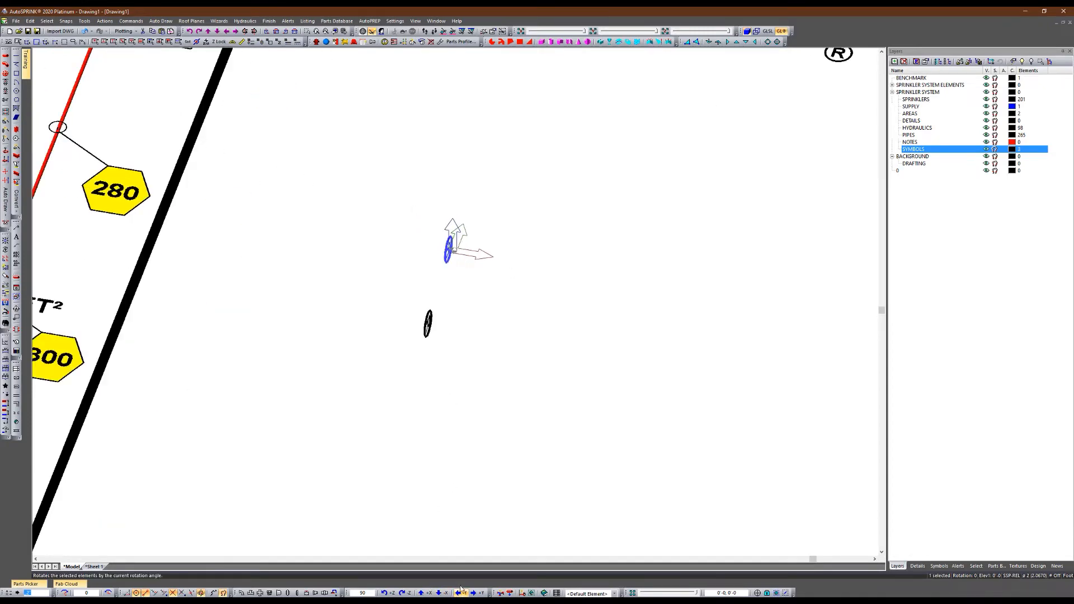
mouse_move(376, 297)
middle_down()
mouse_move(413, 304)
mouse_move(406, 263)
middle_up()
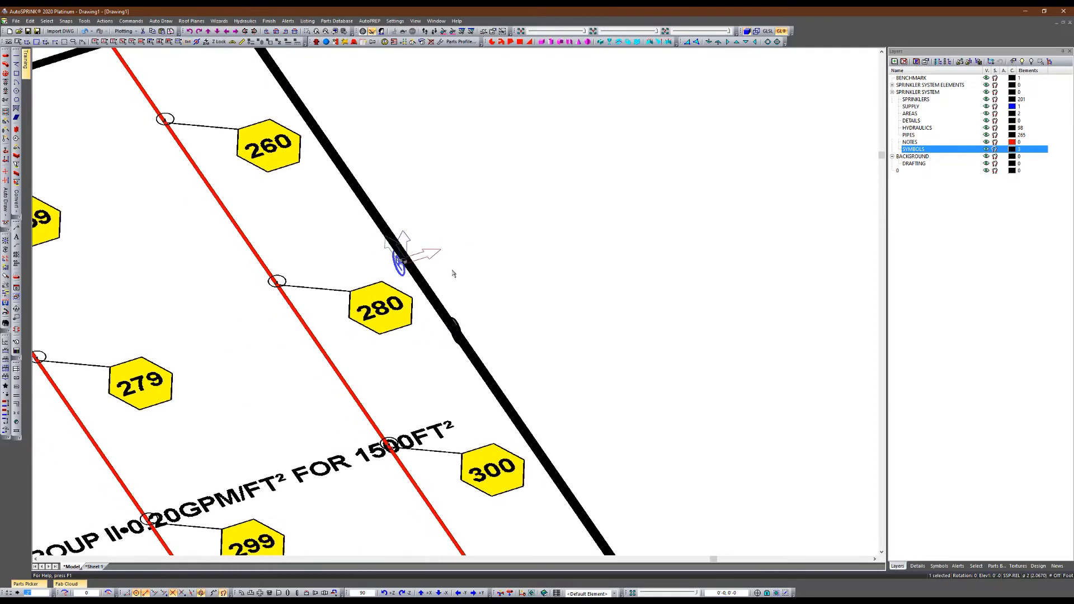
Change the letter inside the rotated circle from R to A
scroll(408, 275, up, 3)
double_click(430, 291)
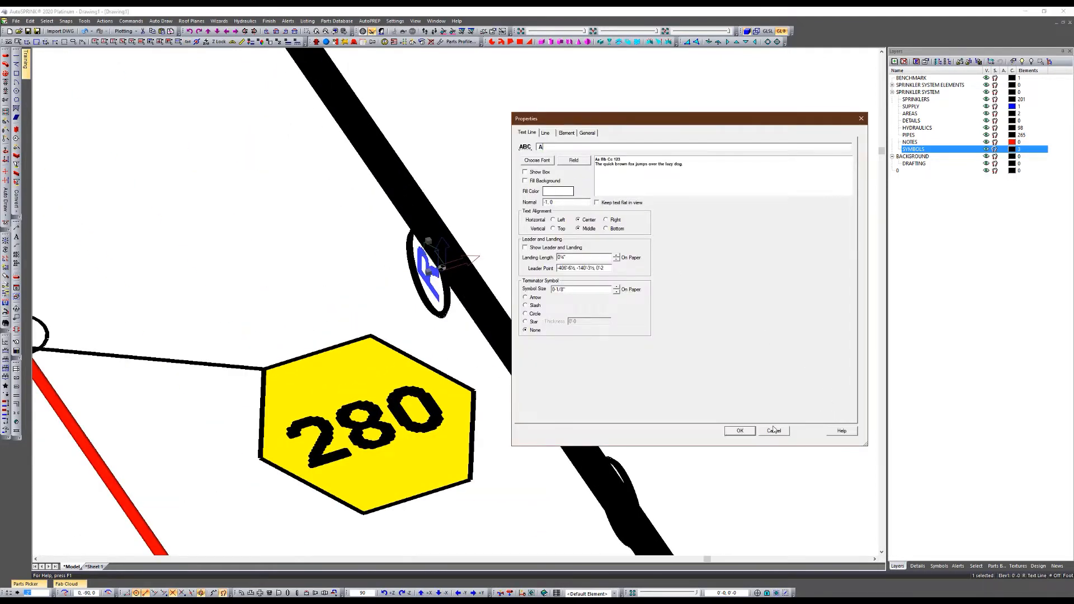
click(747, 432)
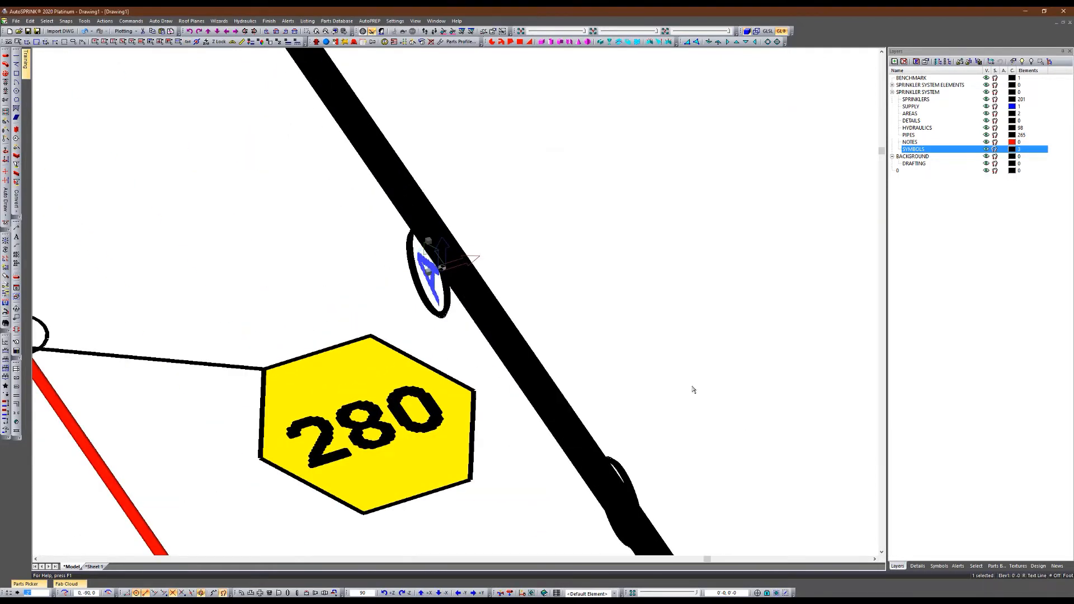
Create a symbol named SSU-ADD from the circle and its letter A on the default symbol layer
ctrl+click(446, 310)
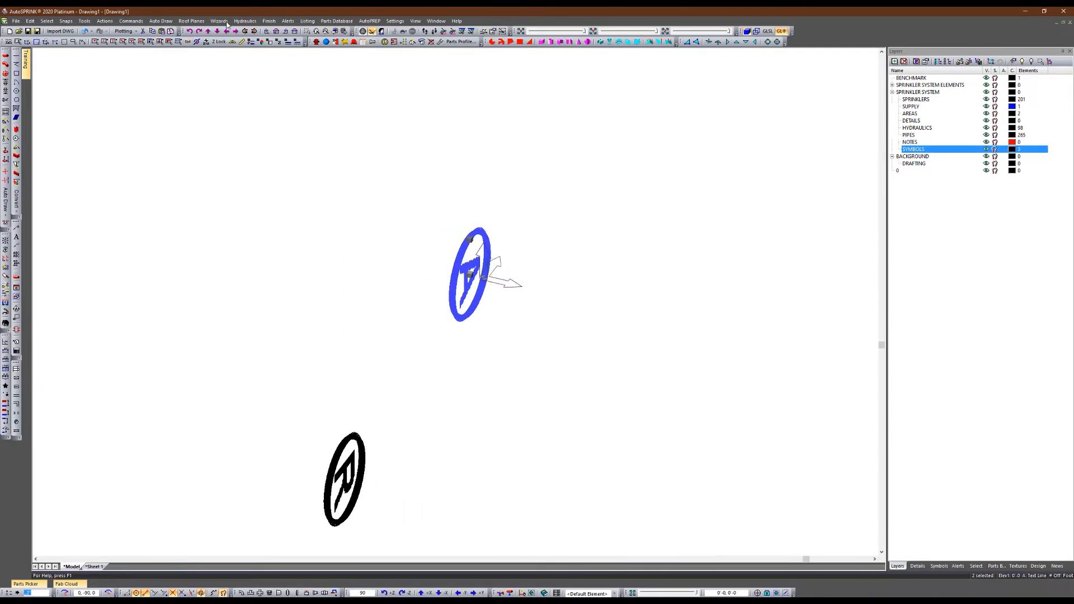
click(105, 21)
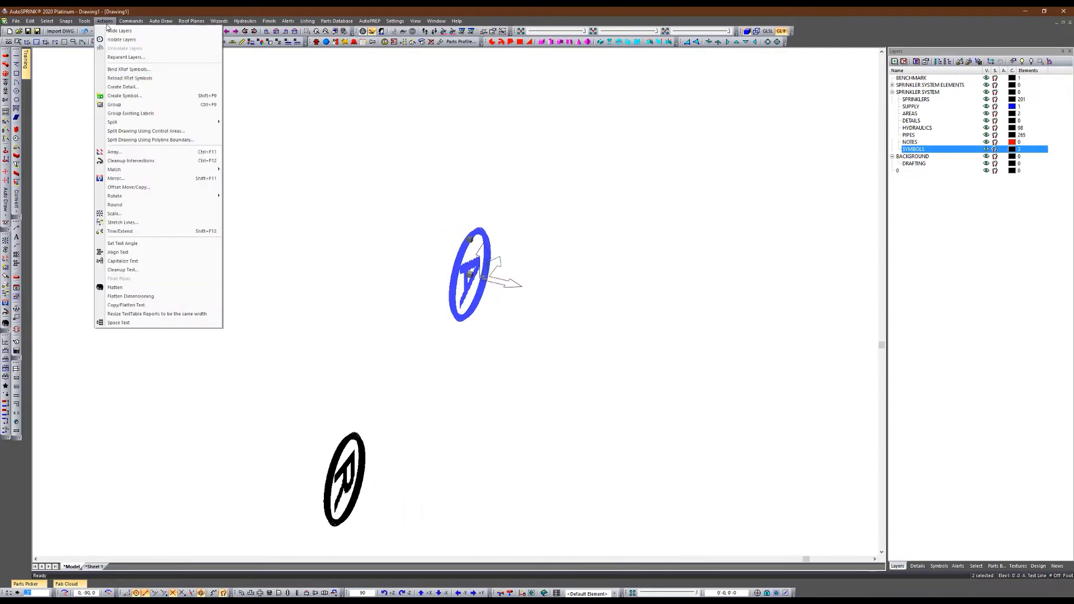
click(124, 96)
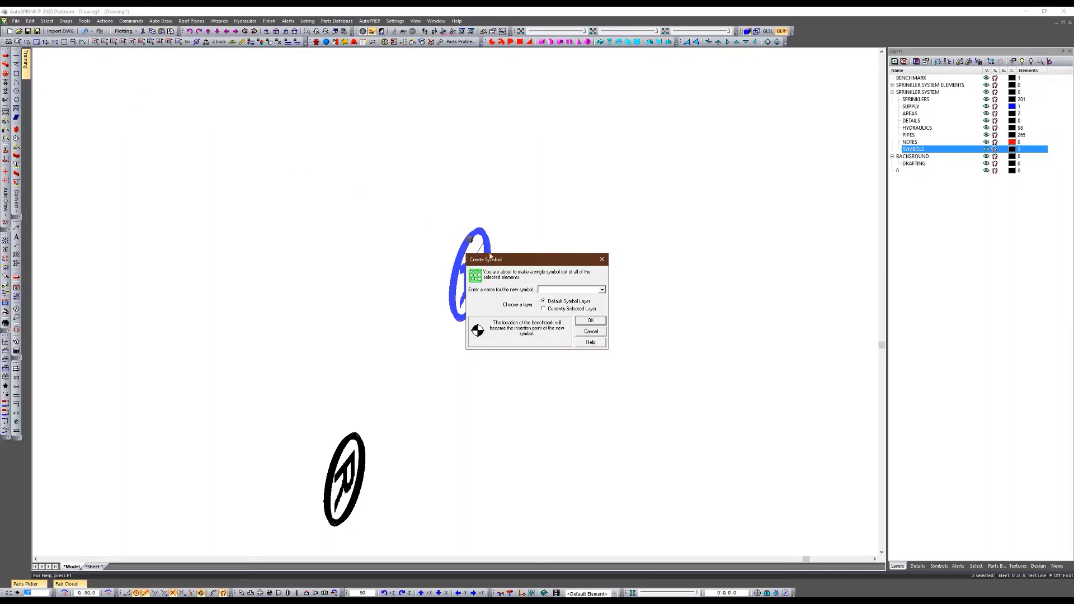
click(600, 290)
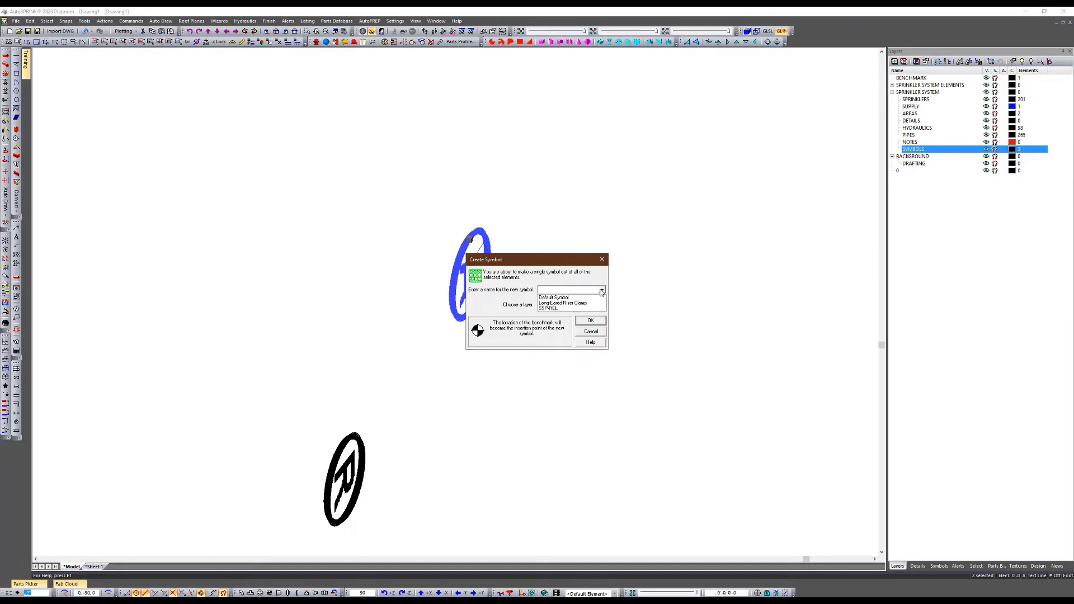
click(591, 288)
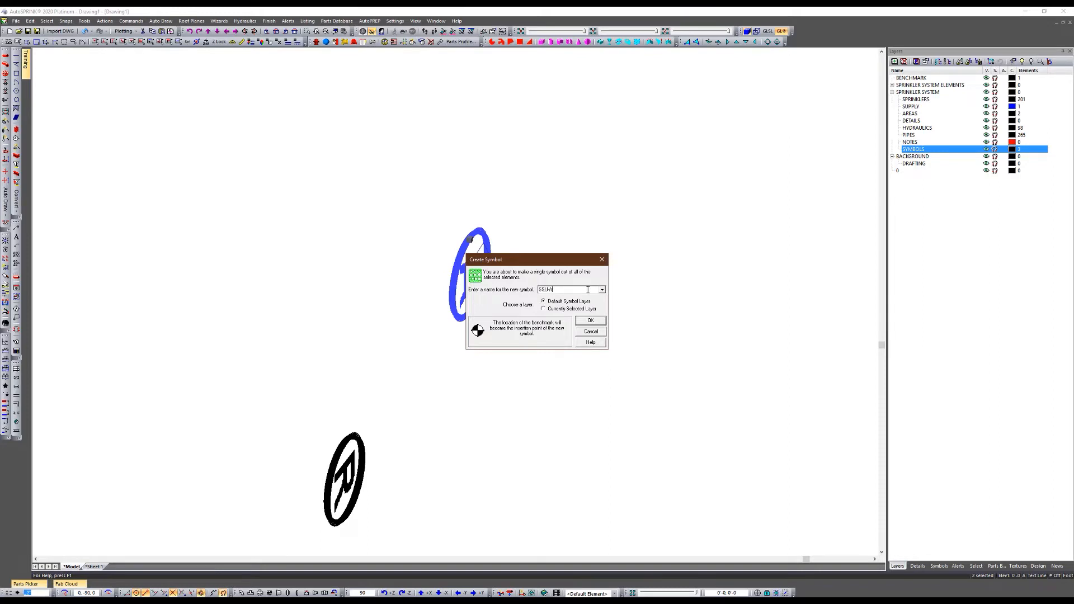
click(591, 321)
Assign the SSU-ADD symbol to the upright sprinkler at node 280 as a complex symbol
scroll(610, 303, down, 3)
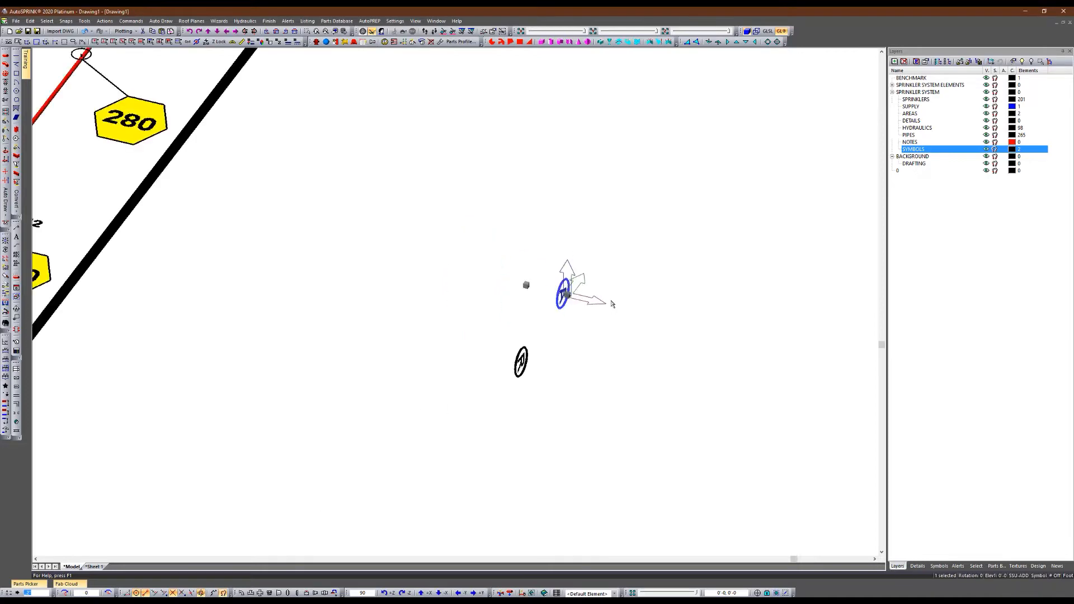
scroll(98, 110, down, 3)
scroll(291, 160, up, 2)
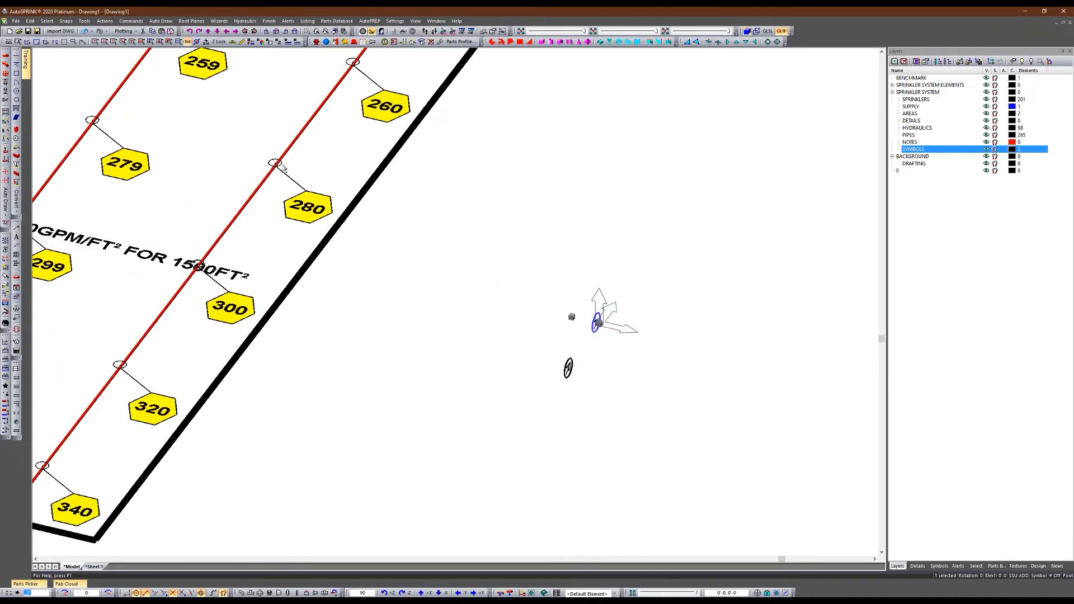
click(276, 165)
click(131, 20)
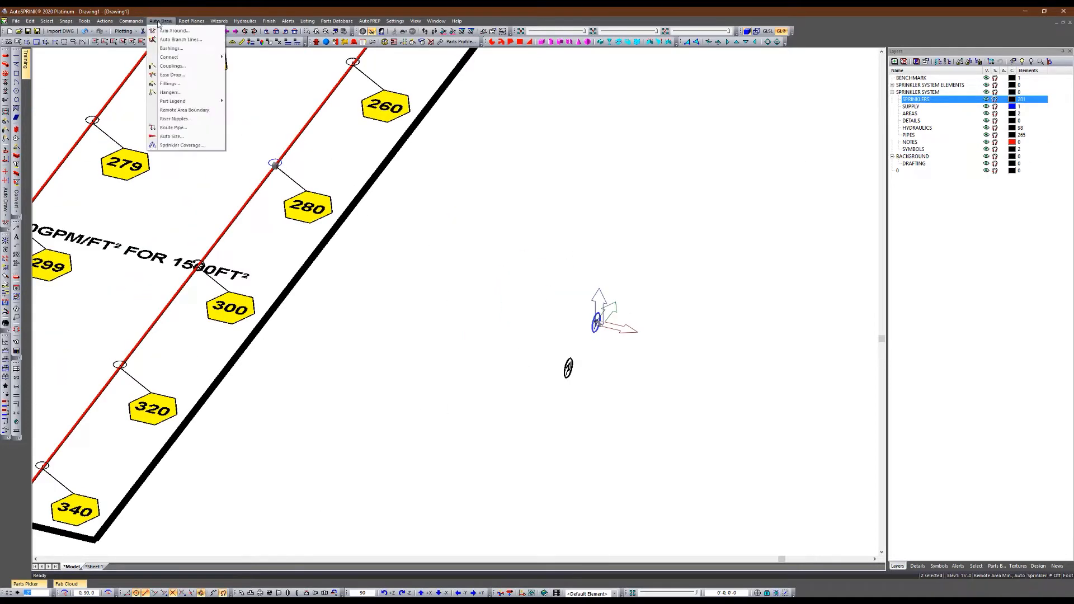
mouse_move(176, 155)
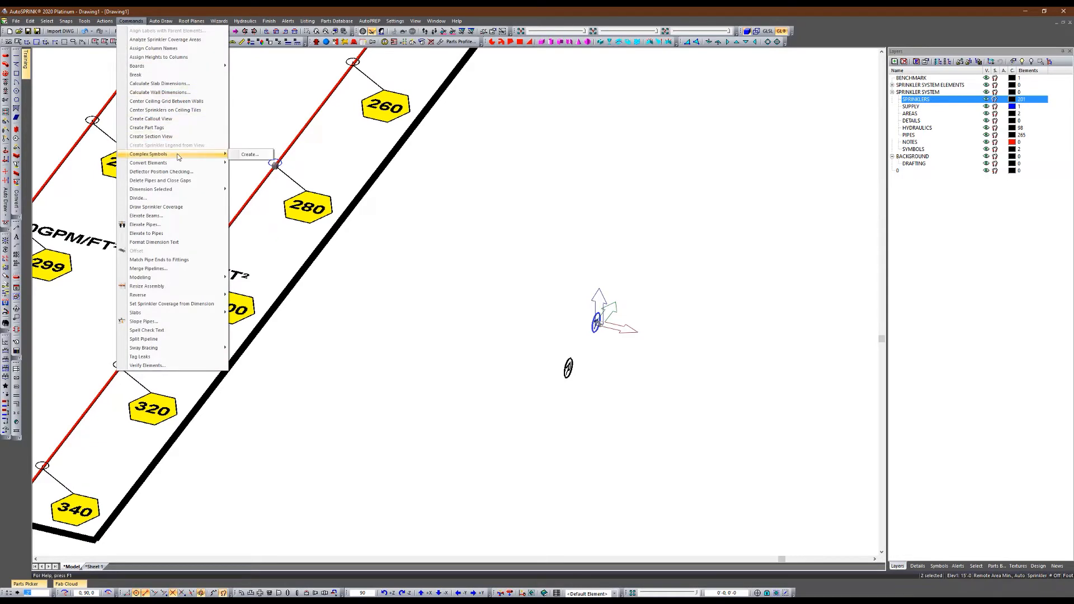
click(249, 155)
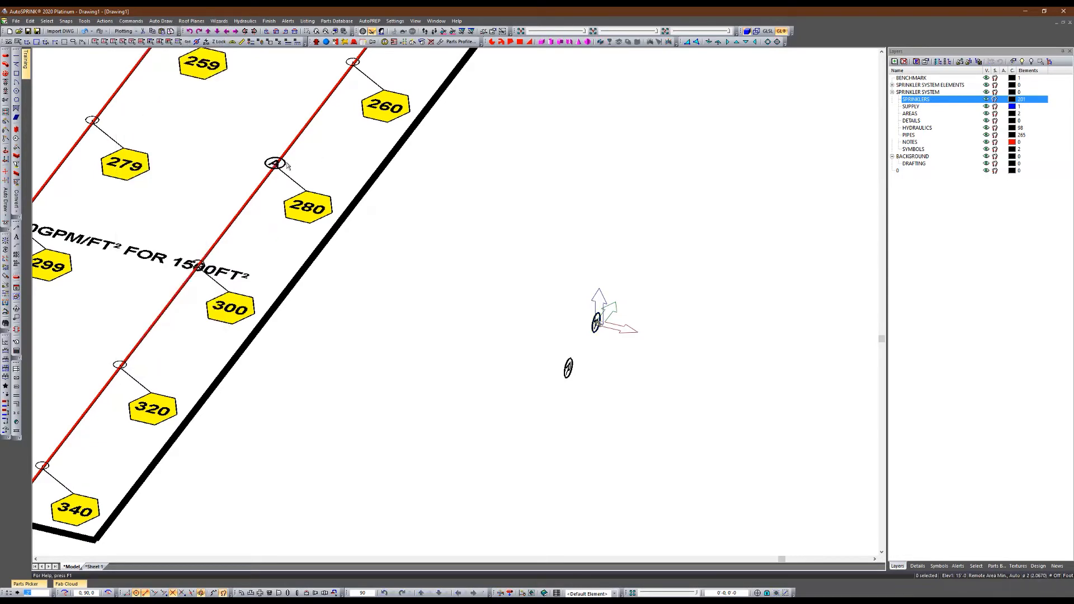
Turn on the display of complex symbols so all matching sprinklers show their assigned symbol
middle_drag(237, 167, 247, 187)
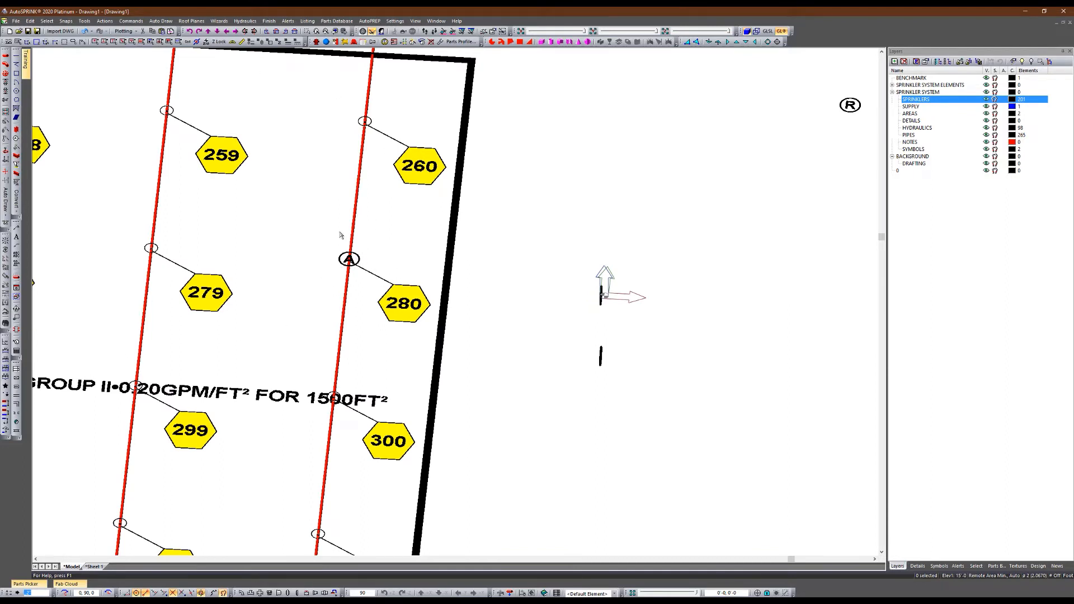
click(396, 22)
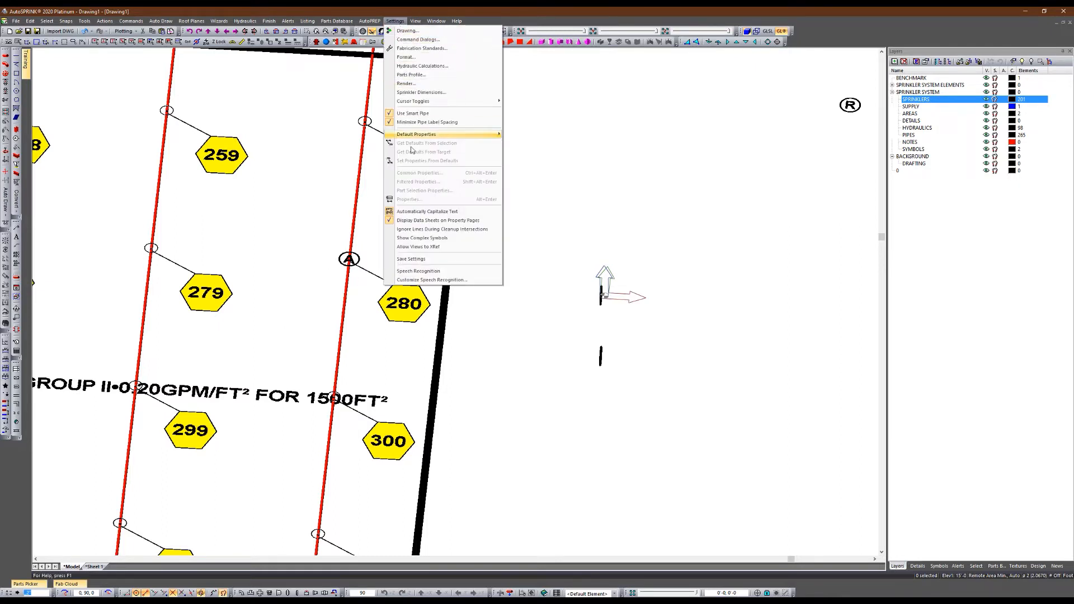
click(409, 238)
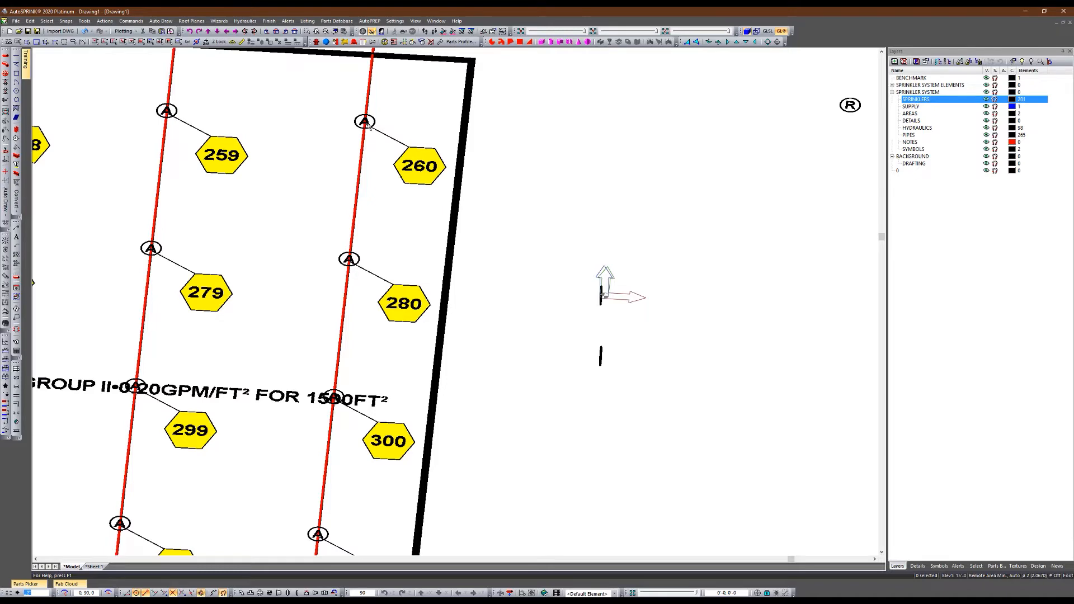
Check the location and rotation of the upright sprinkler at node 260 in its sprinkler fitting properties, leaving them as they are
scroll(438, 269, down, 2)
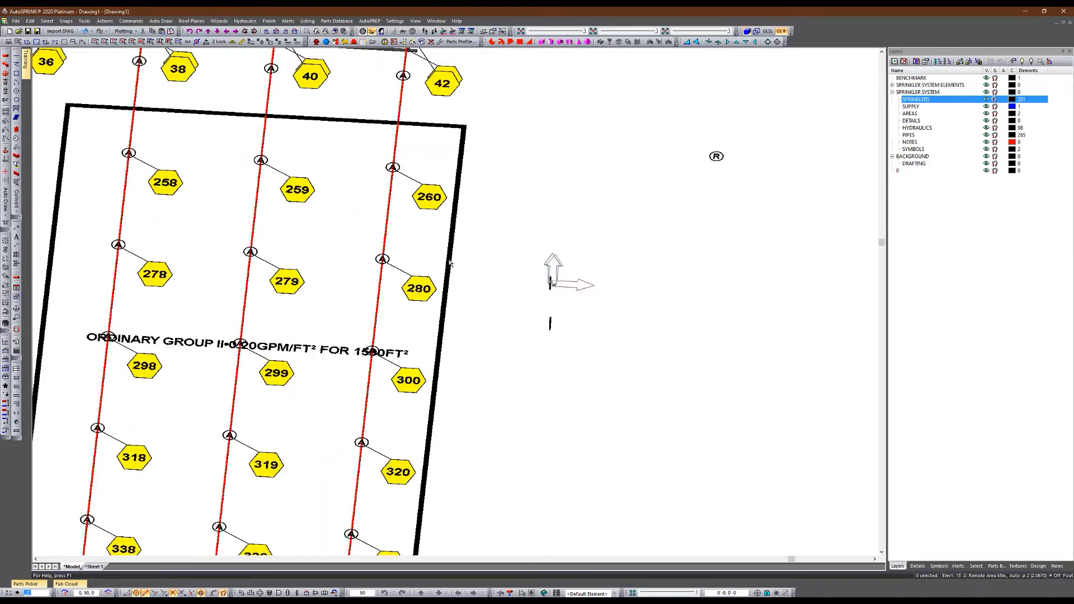
key(Home)
scroll(548, 321, up, 3)
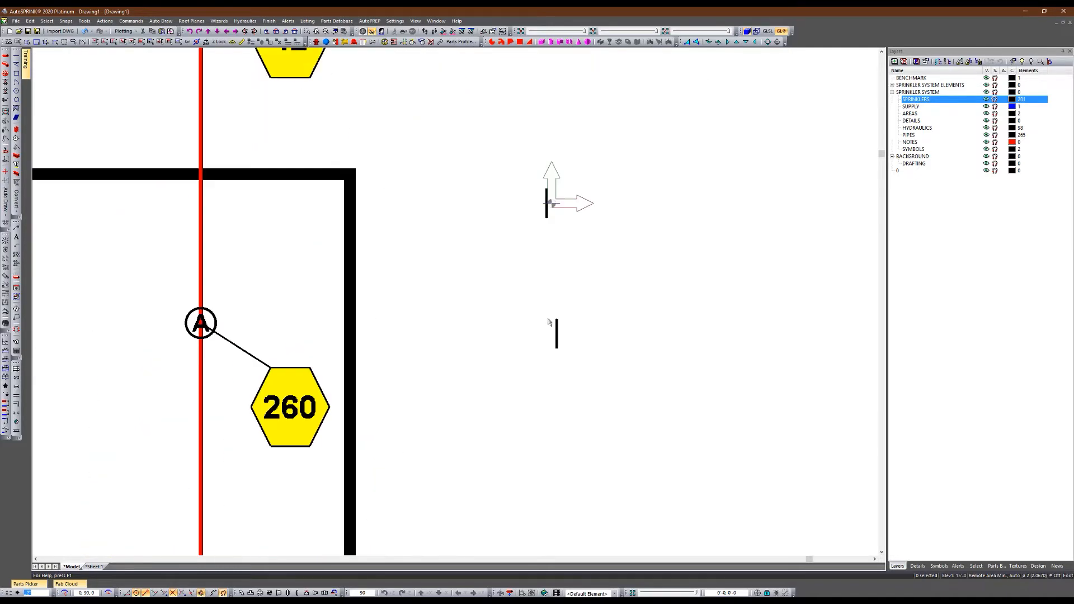
ctrl+middle_drag(356, 387, 339, 330)
scroll(530, 357, down, 3)
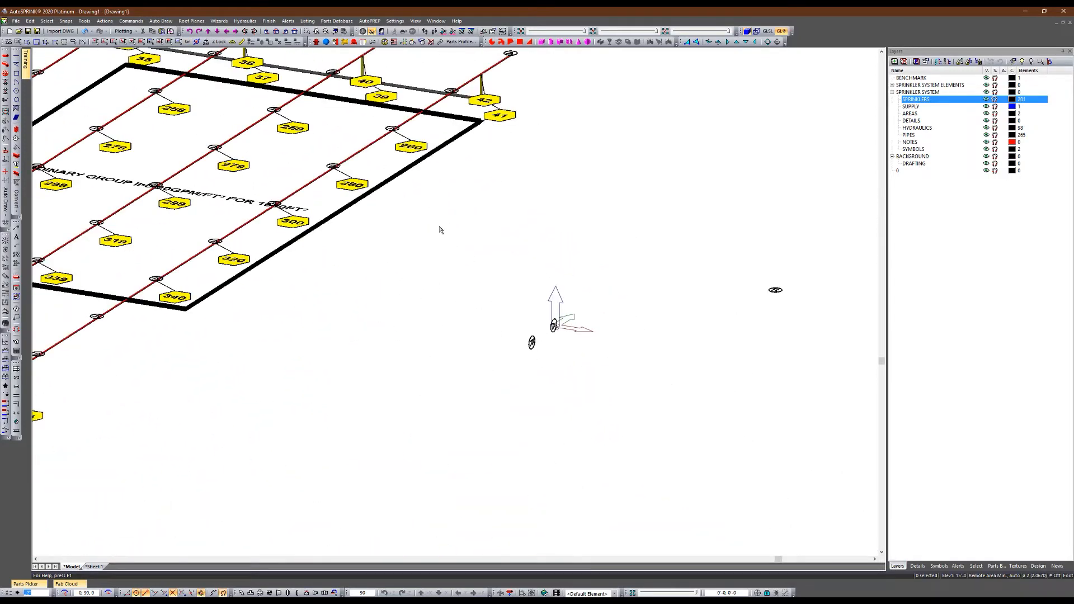
scroll(367, 124, up, 3)
double_click(414, 140)
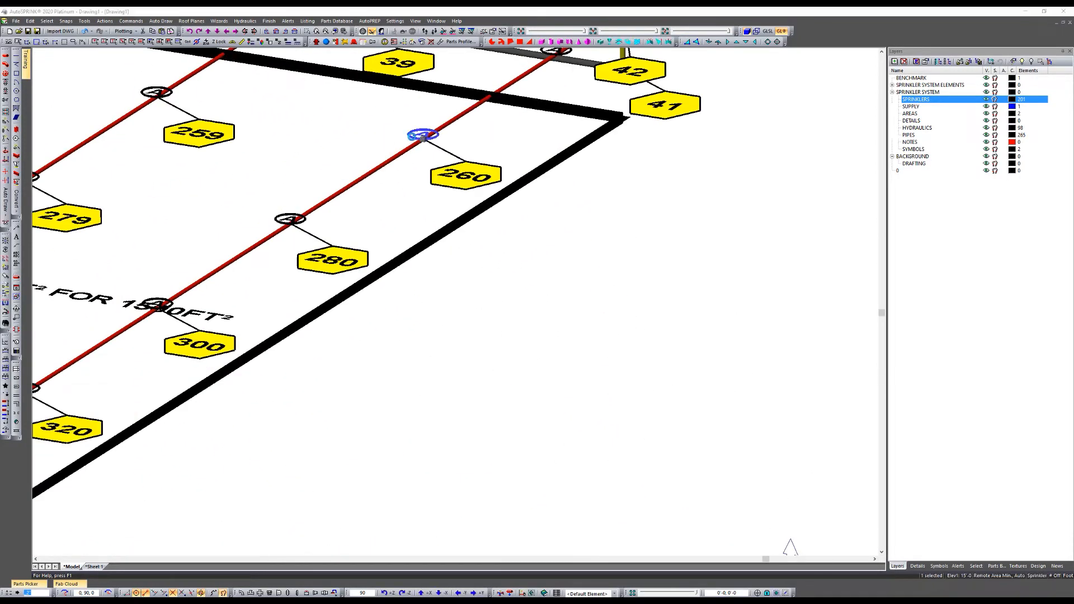
click(625, 133)
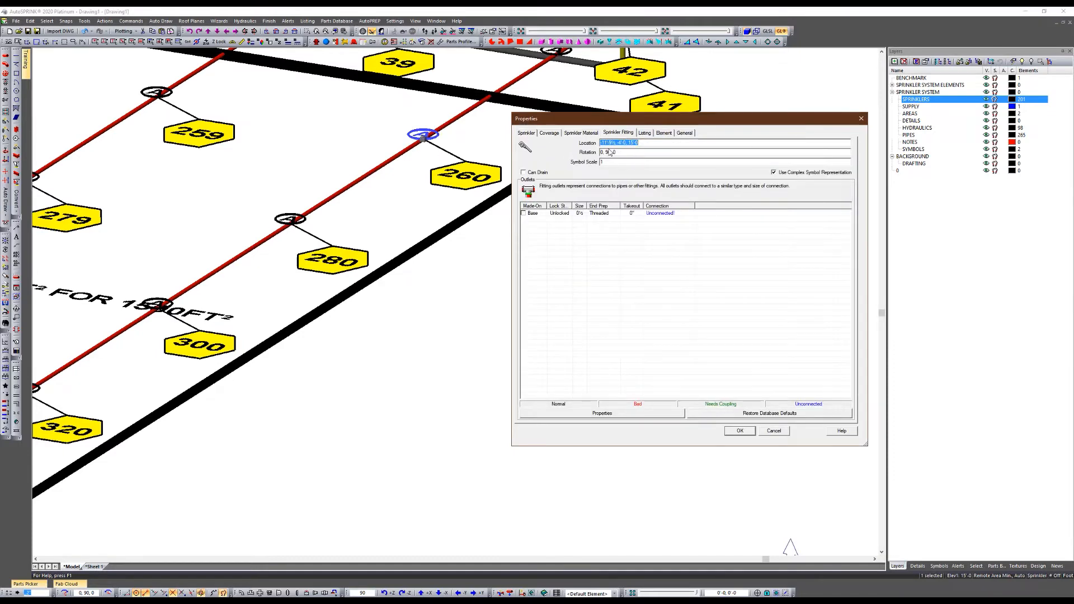
click(772, 431)
key(Escape)
Examine the orientation of the SSP-REL symbol beside the remote area in both 3D and plan views
scroll(276, 161, down, 2)
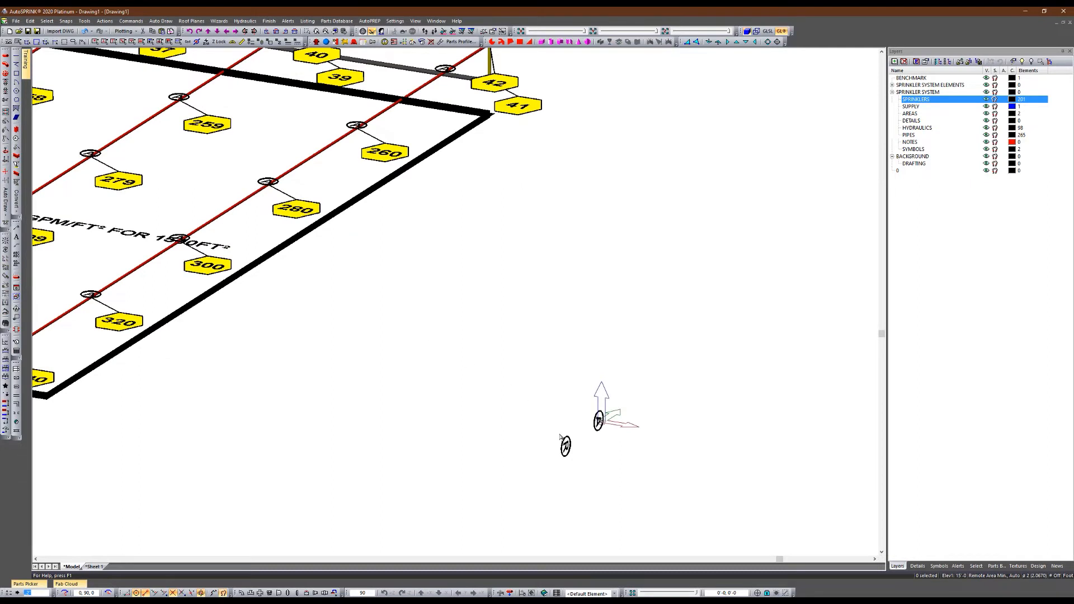
scroll(560, 437, up, 2)
click(595, 427)
click(581, 462)
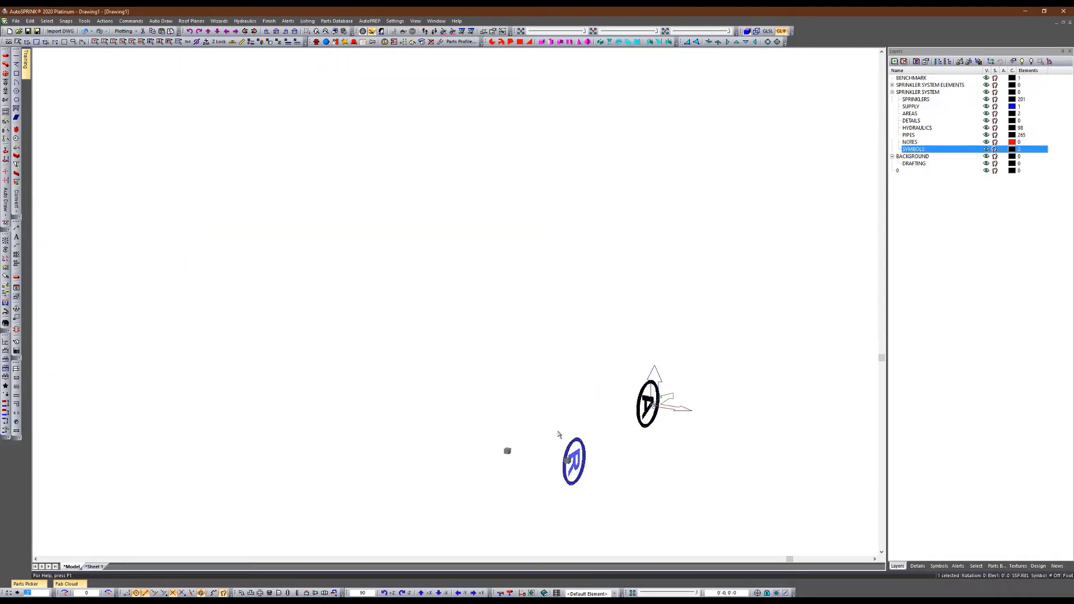
scroll(464, 205, down, 2)
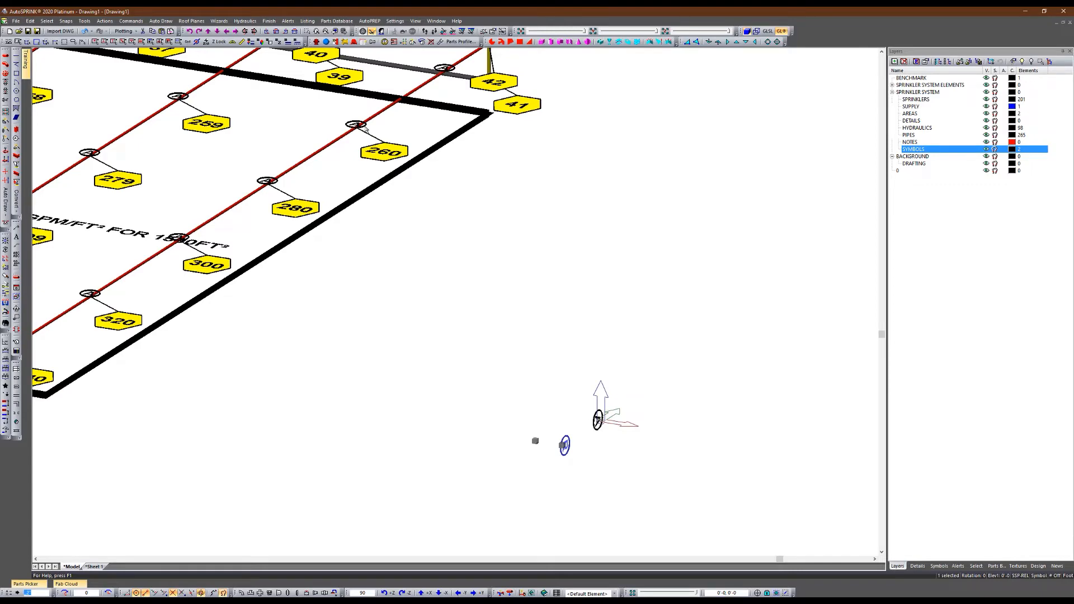
scroll(287, 162, down, 2)
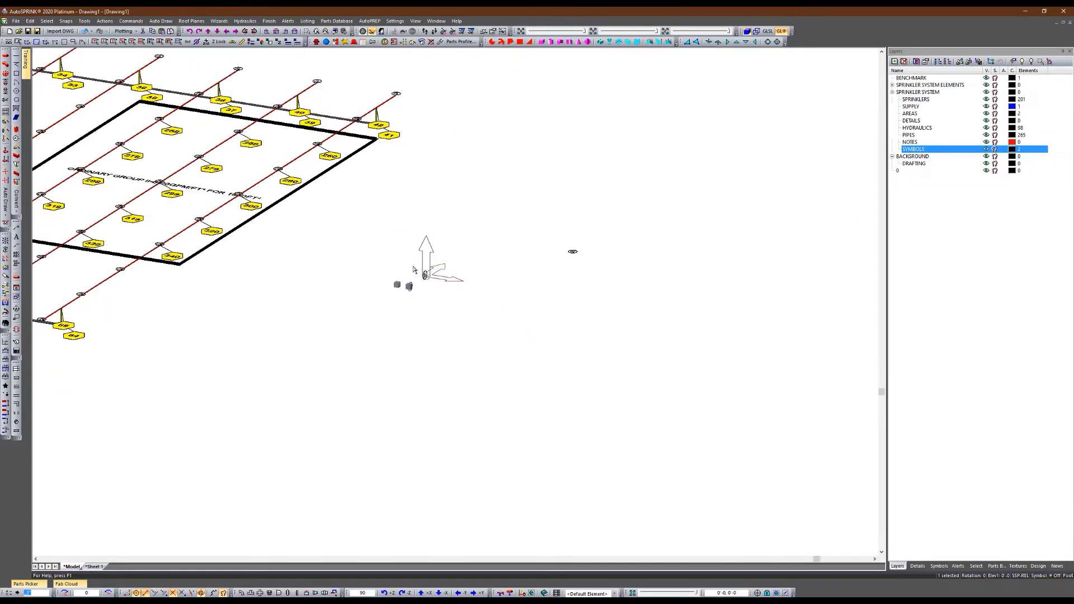
scroll(414, 269, up, 2)
click(405, 340)
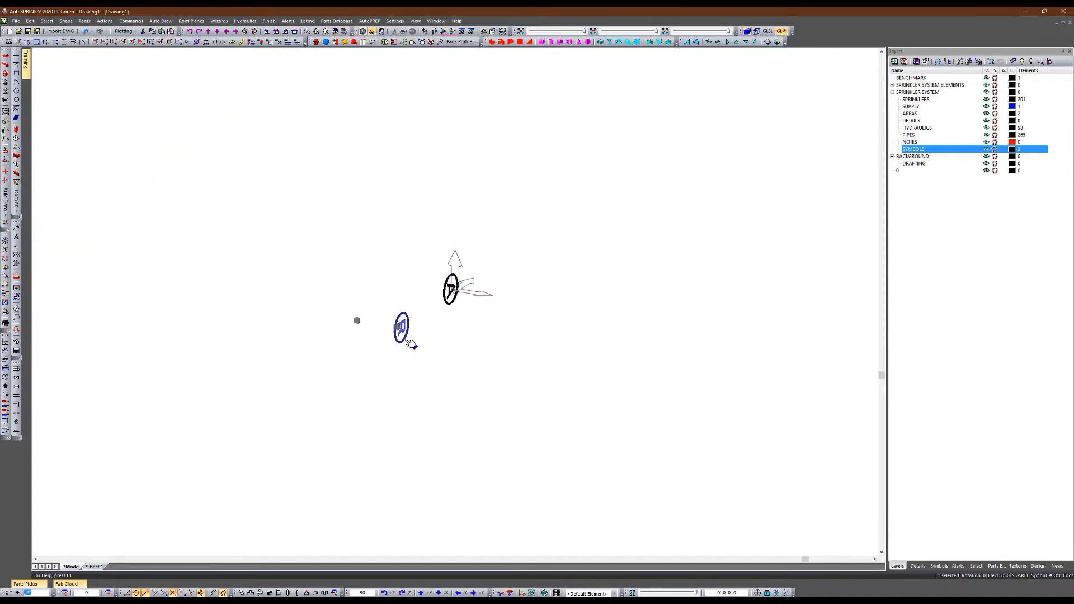
key(Home)
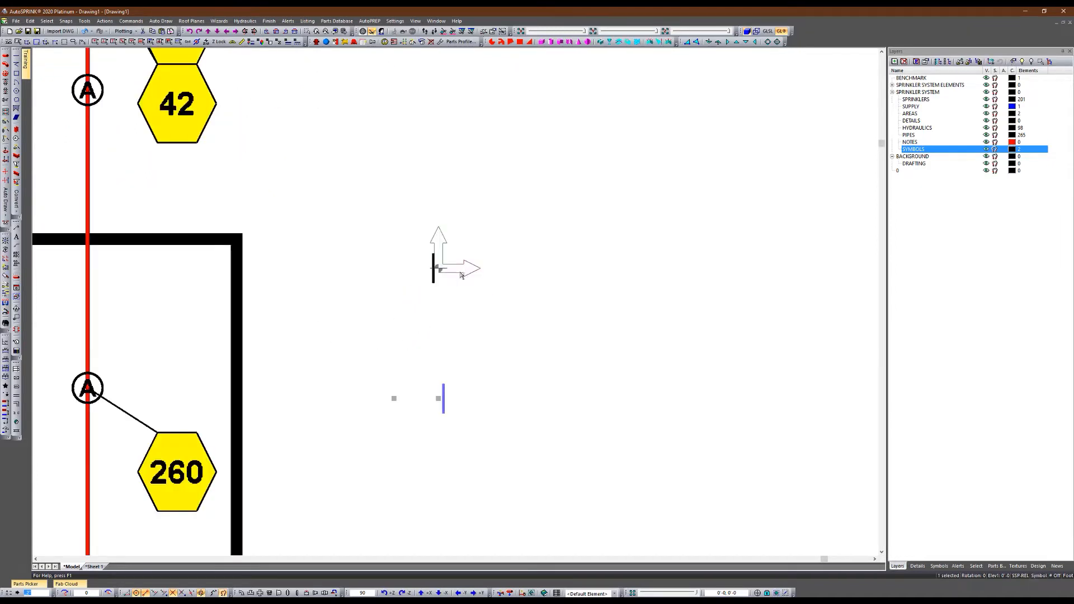
click(437, 435)
click(445, 413)
ctrl+middle_drag(445, 416, 426, 379)
scroll(420, 380, up, 2)
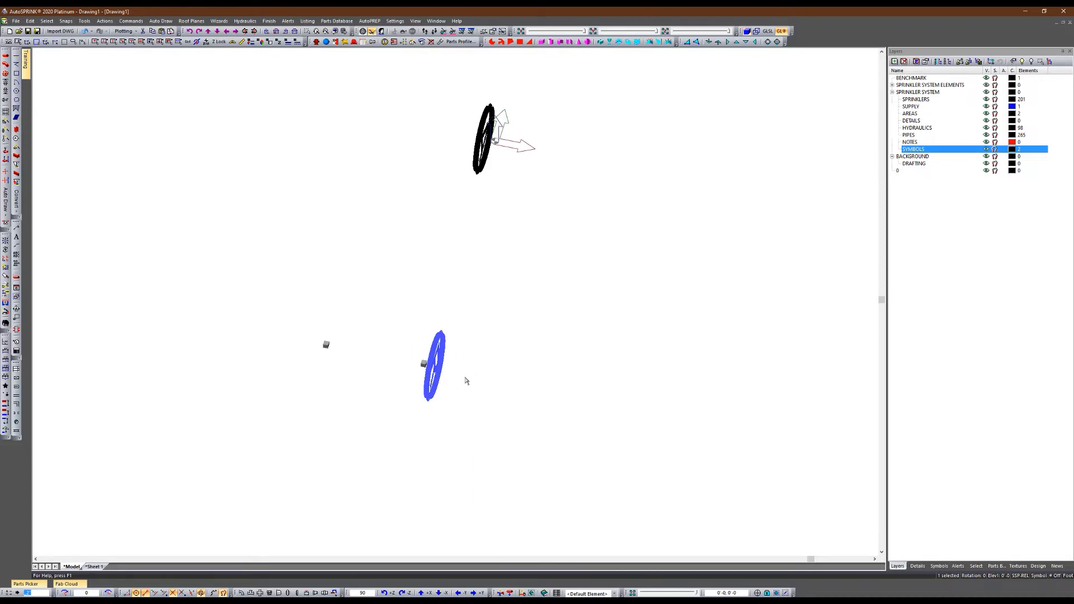
Examine the orientation of the SSU-ADD symbol in 3D and plan views against the sprinklers in the remote area
scroll(472, 357, down, 1)
click(476, 229)
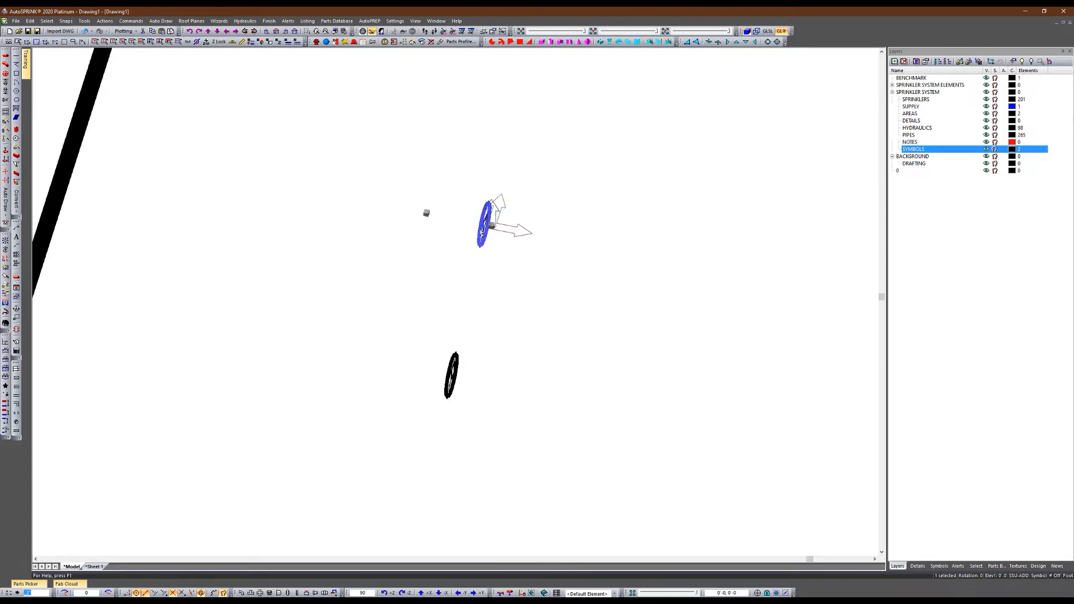
scroll(484, 227, up, 2)
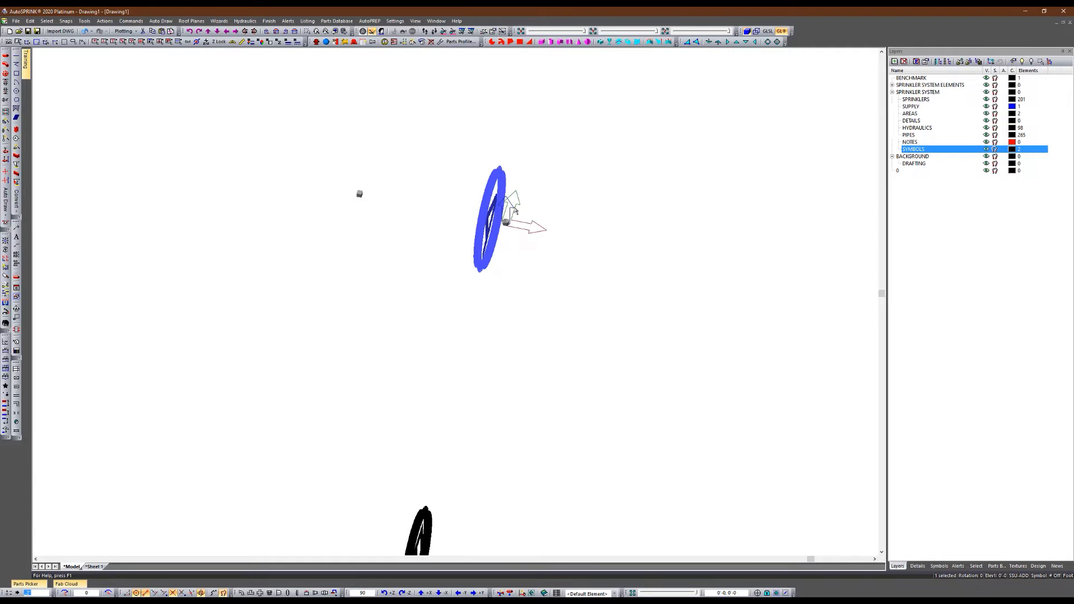
scroll(528, 227, down, 3)
key(p)
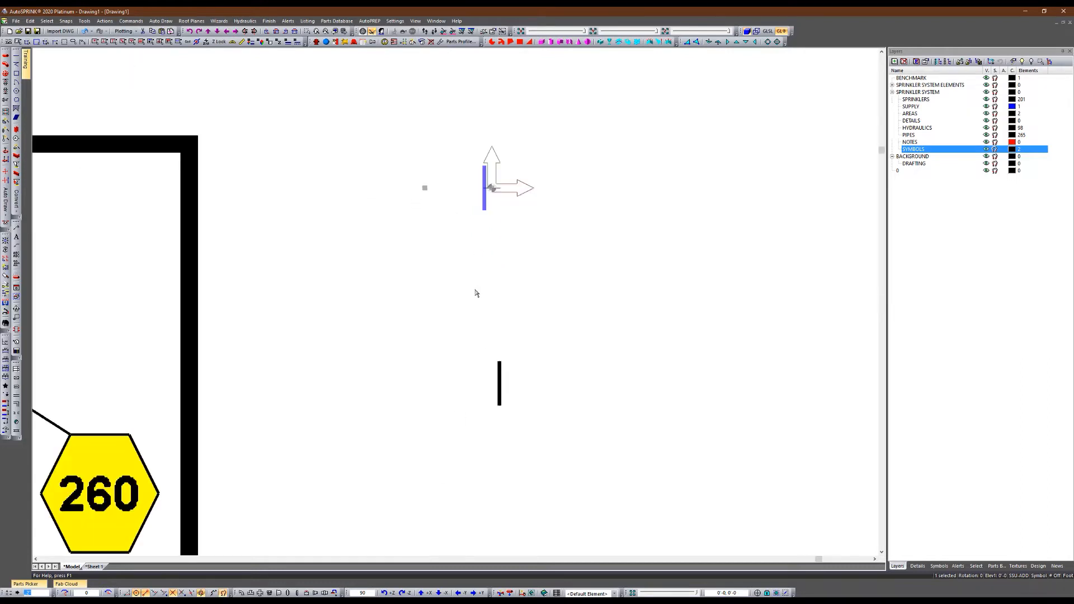
scroll(534, 229, down, 2)
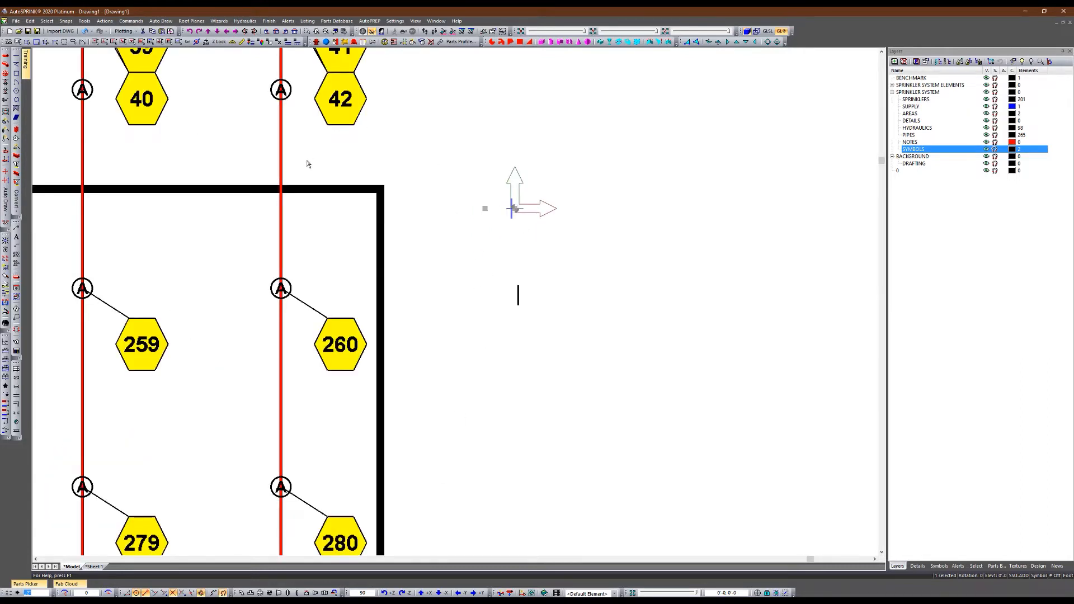
scroll(447, 270, down, 2)
scroll(495, 282, down, 2)
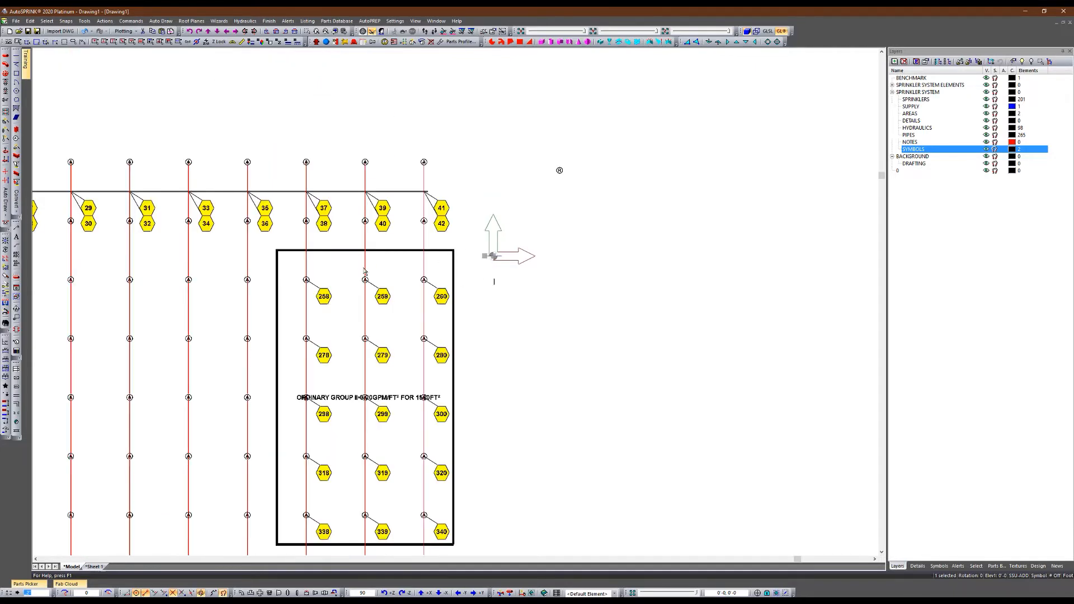
scroll(538, 169, up, 3)
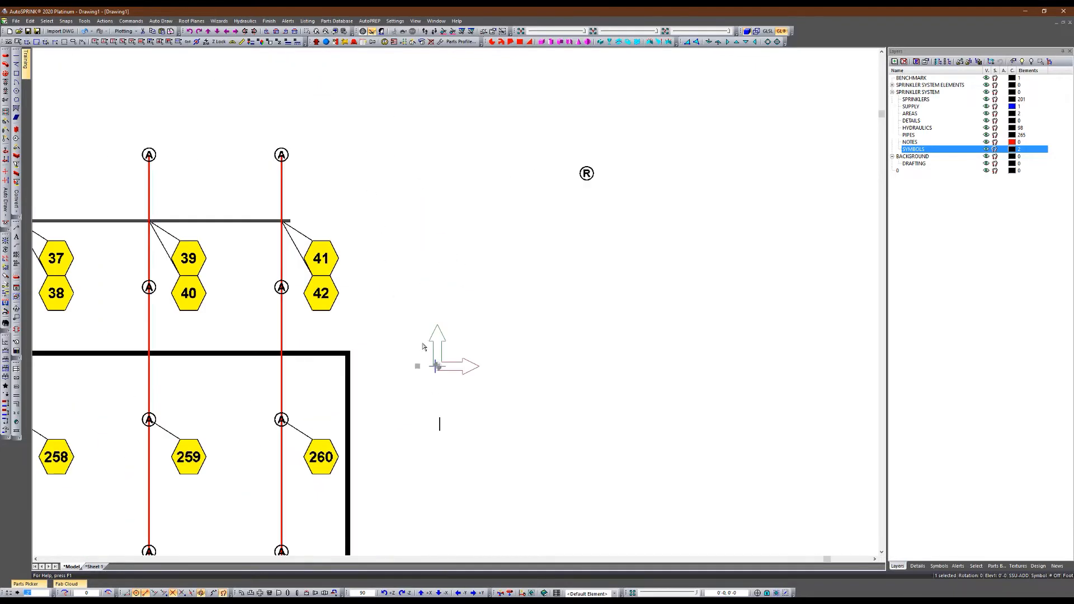
Check how the complex symbol of the sprinkler at node 260 is oriented in 3D and plan views
mouse_move(440, 381)
ctrl+middle_down()
mouse_move(423, 358)
mouse_move(390, 238)
ctrl+middle_up()
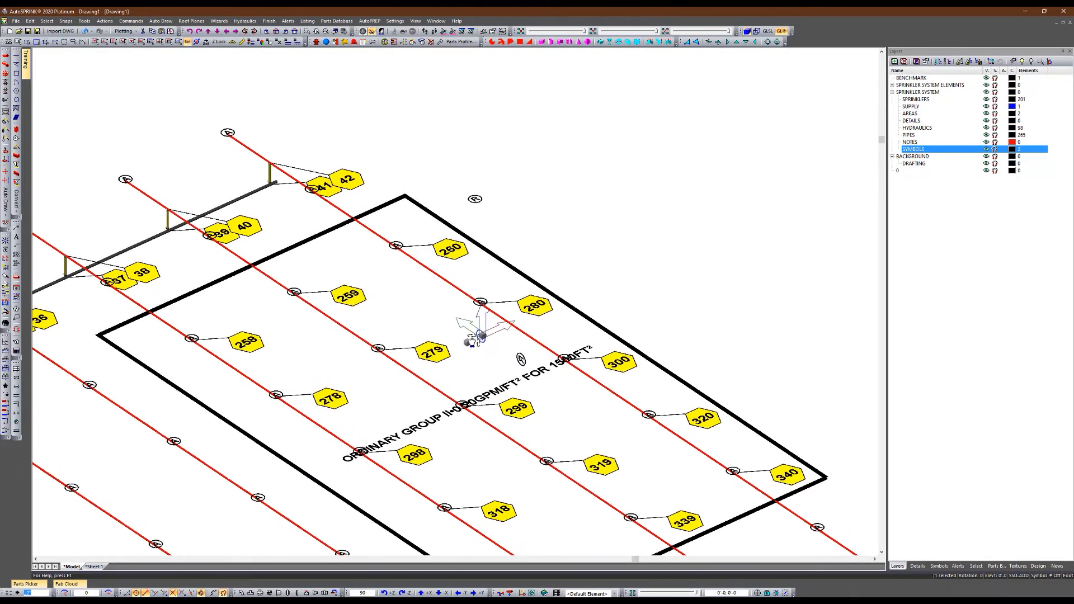
click(396, 246)
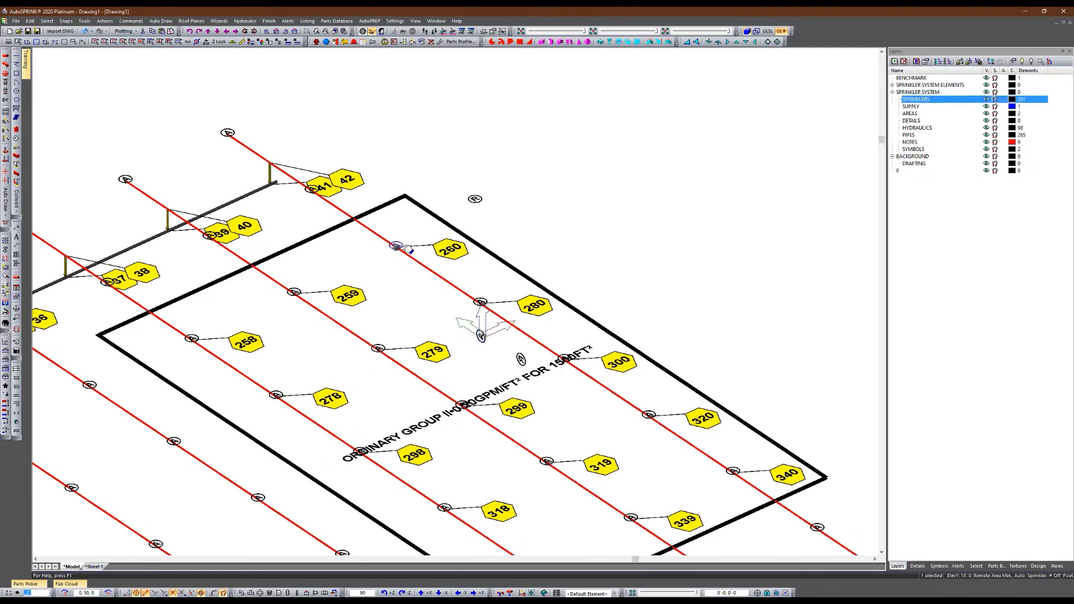
key(p)
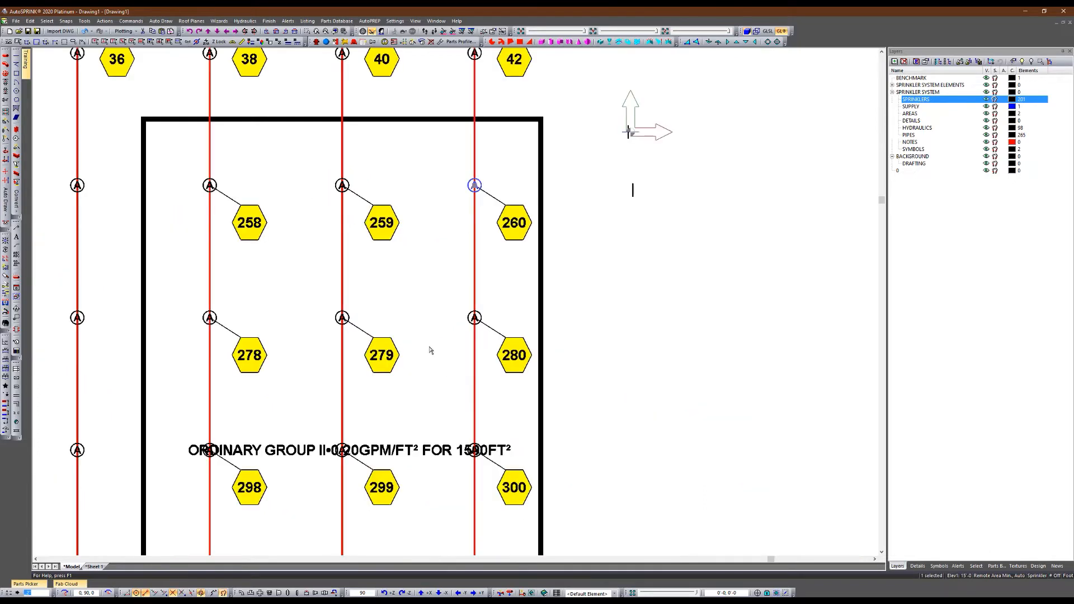
scroll(347, 381, down, 2)
scroll(528, 119, up, 2)
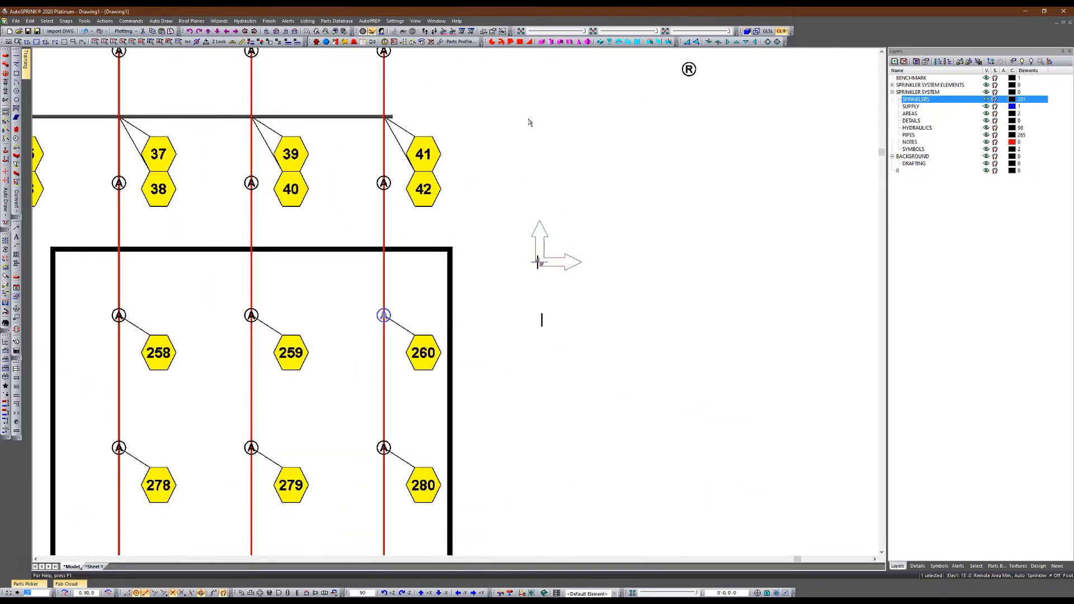
click(519, 354)
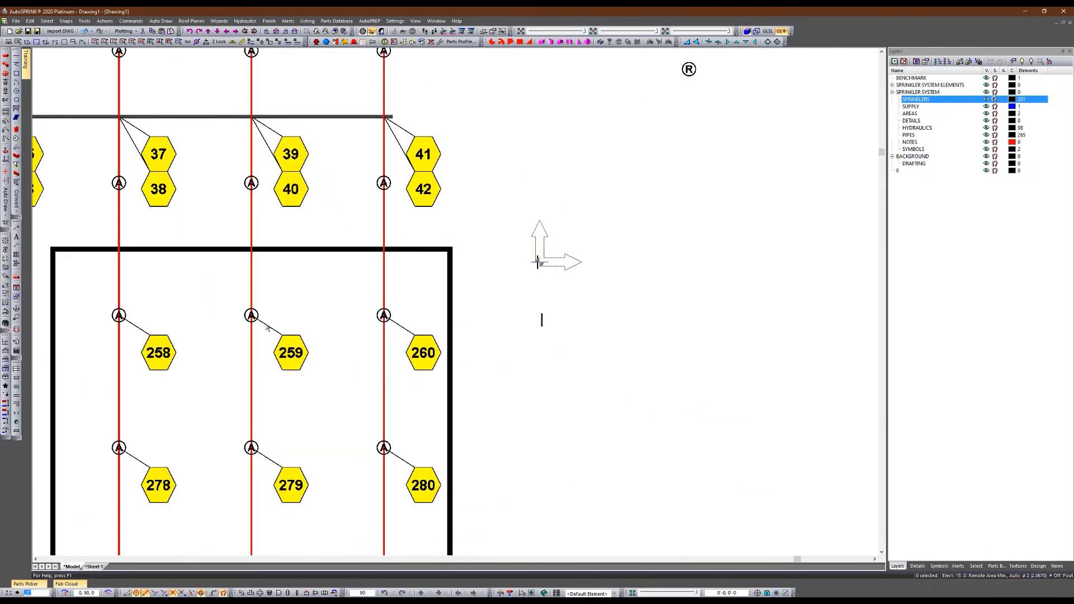
Place a Sprinkler Legend table in the empty area above the circled R symbol
scroll(254, 320, down, 1)
scroll(243, 274, down, 2)
scroll(282, 228, up, 1)
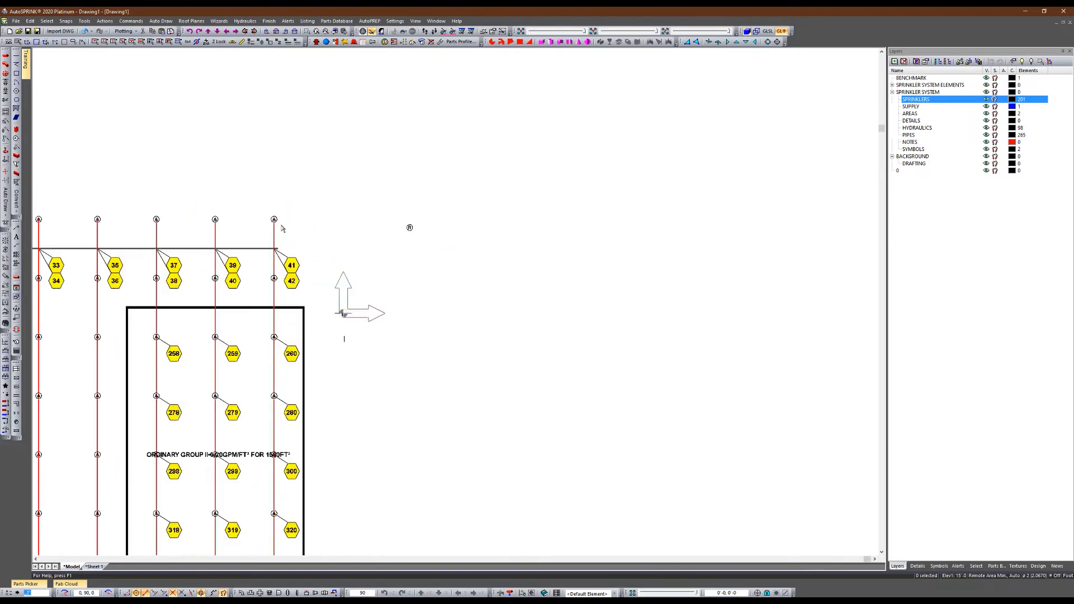
click(131, 21)
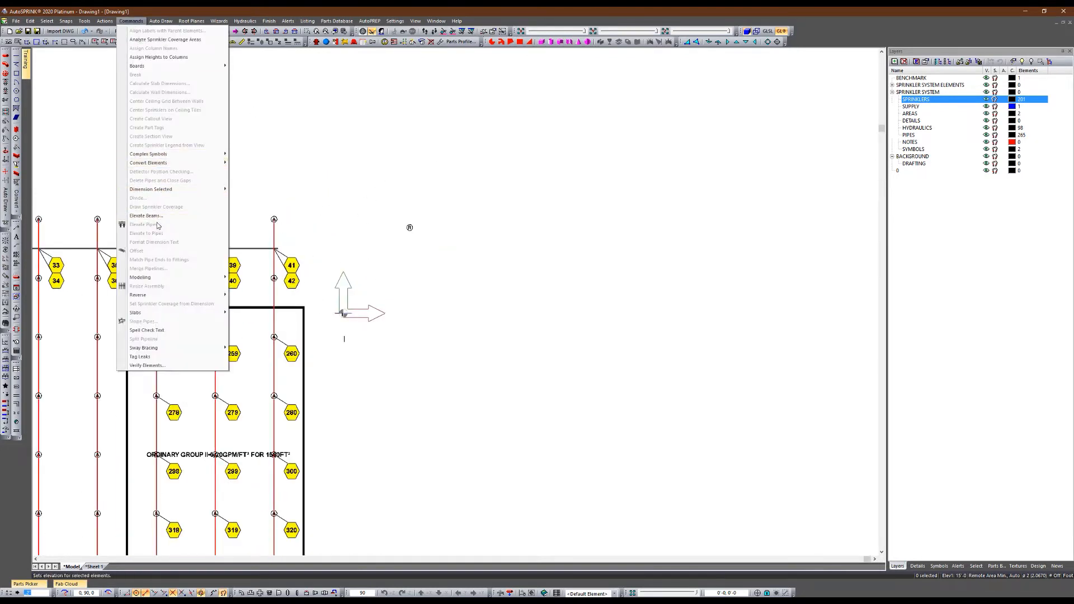
mouse_move(84, 20)
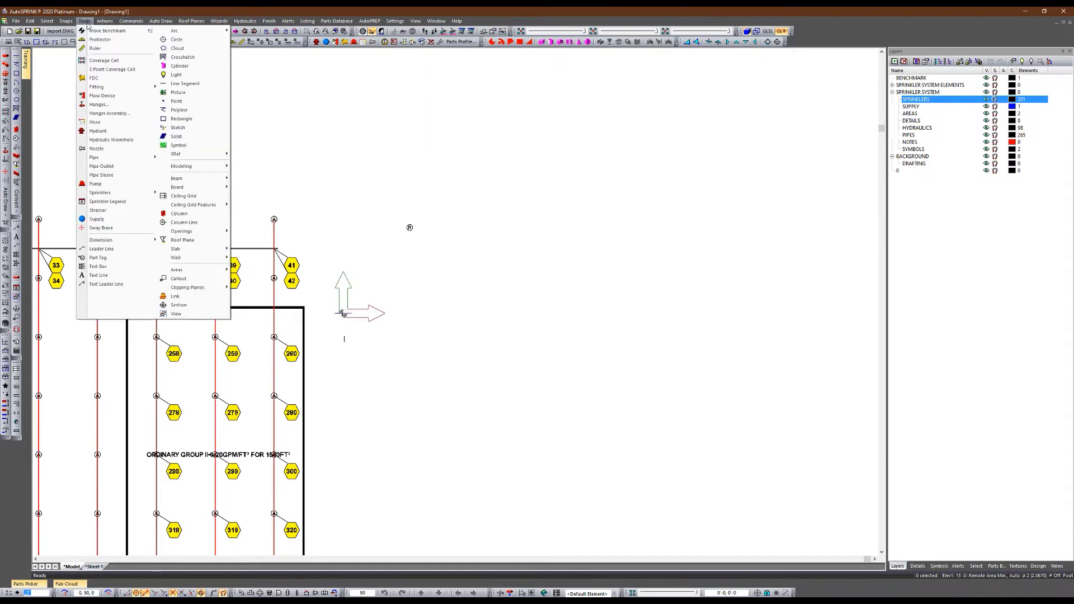
click(106, 202)
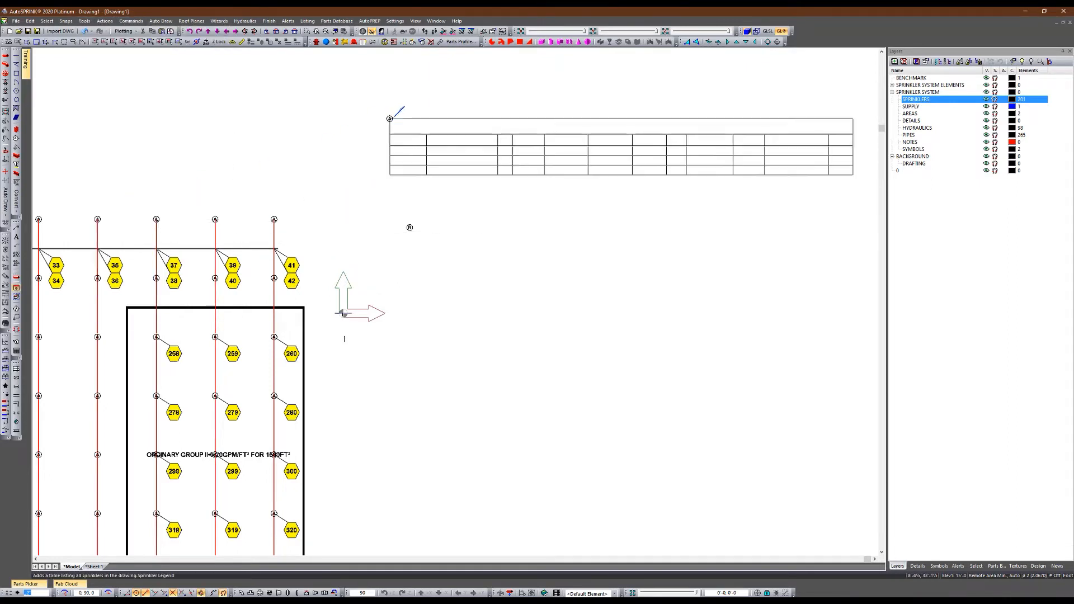
click(393, 117)
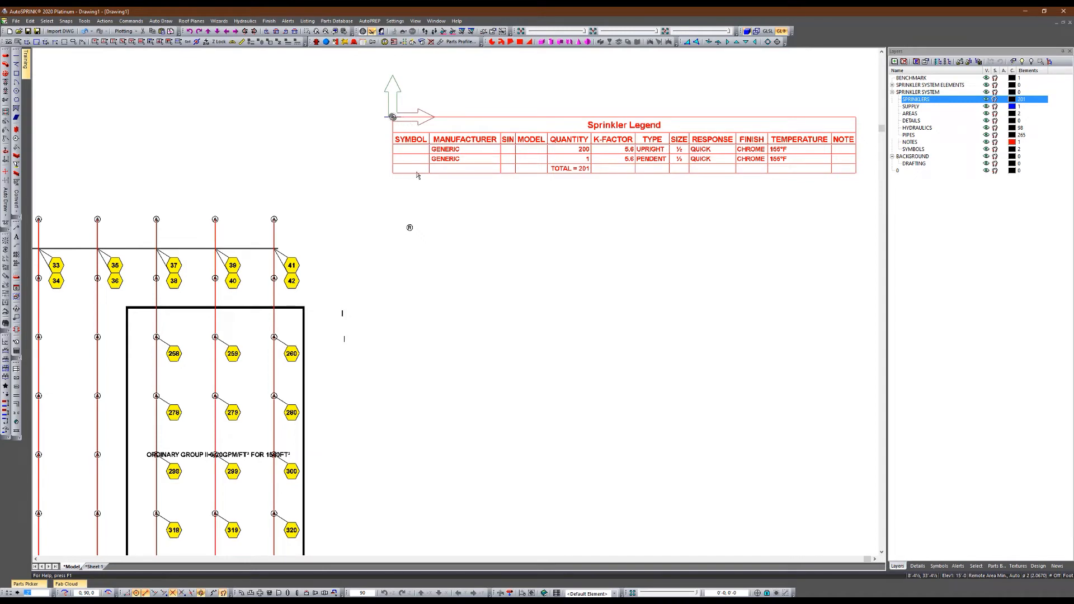
Inspect the Sprinkler Legend's symbol column and the circled A at the table's upper-left corner
scroll(386, 114, up, 5)
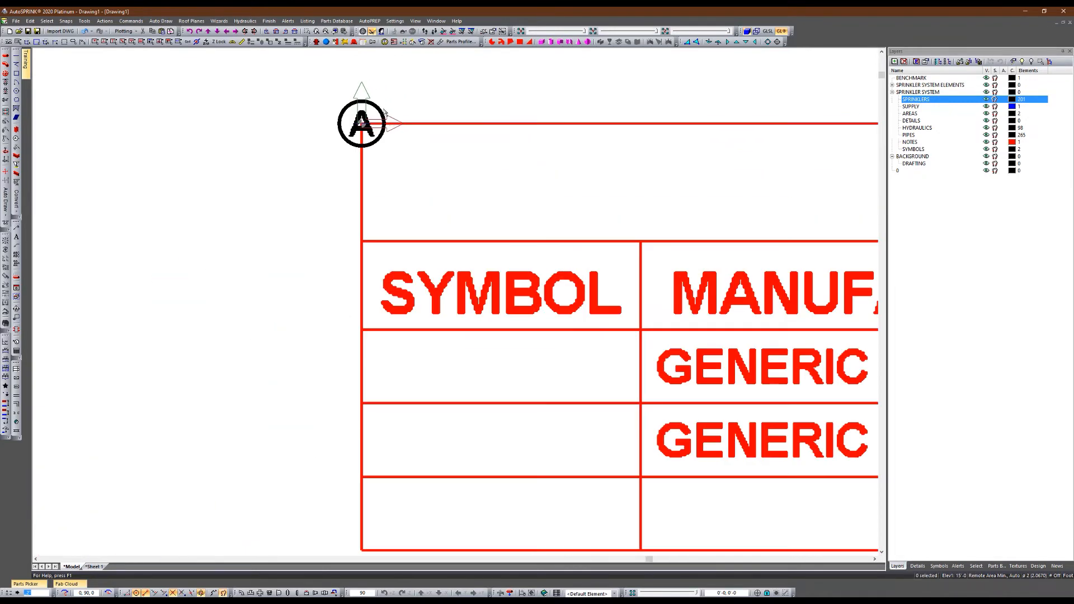
click(385, 115)
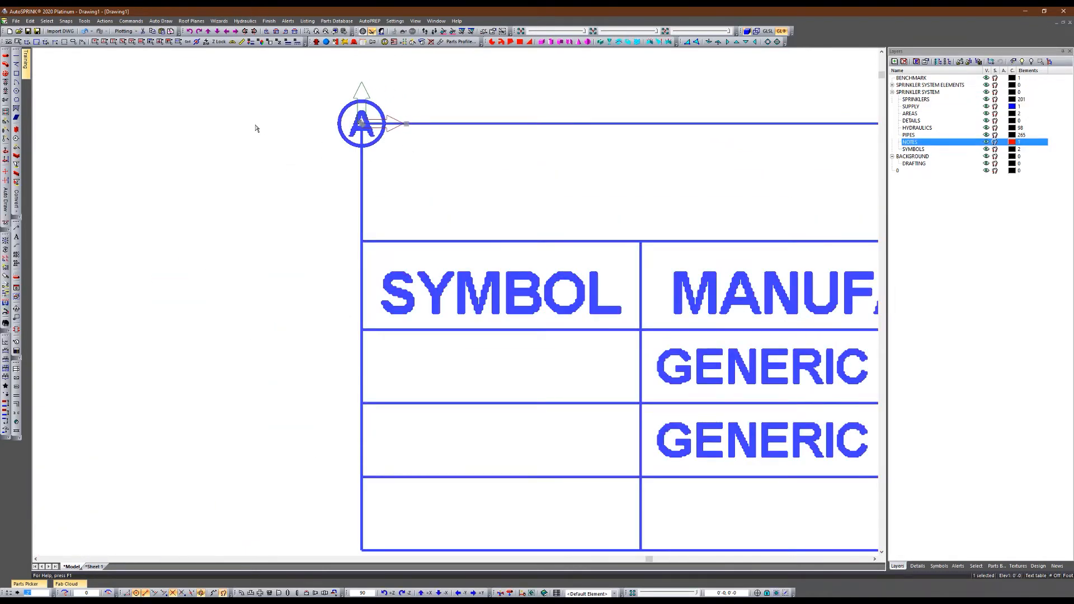
scroll(255, 126, down, 4)
click(218, 254)
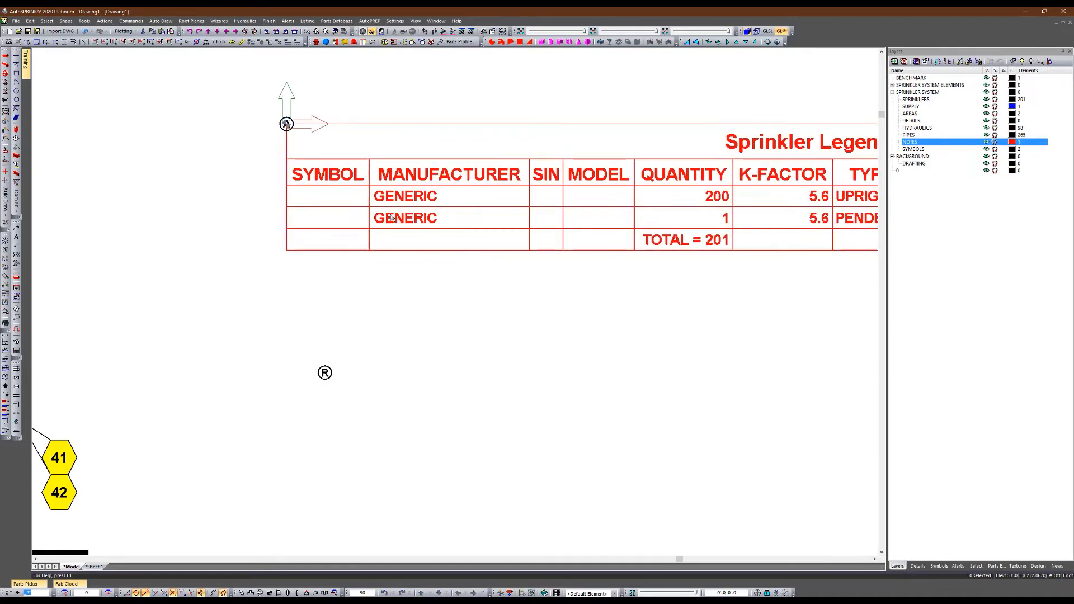
scroll(391, 218, down, 3)
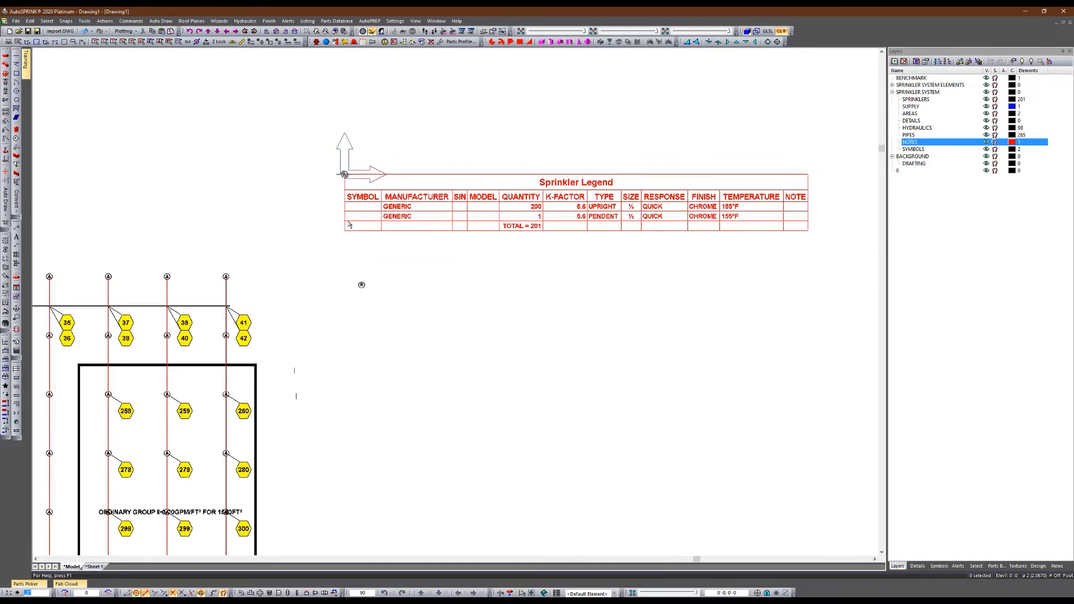
scroll(348, 224, up, 4)
click(347, 162)
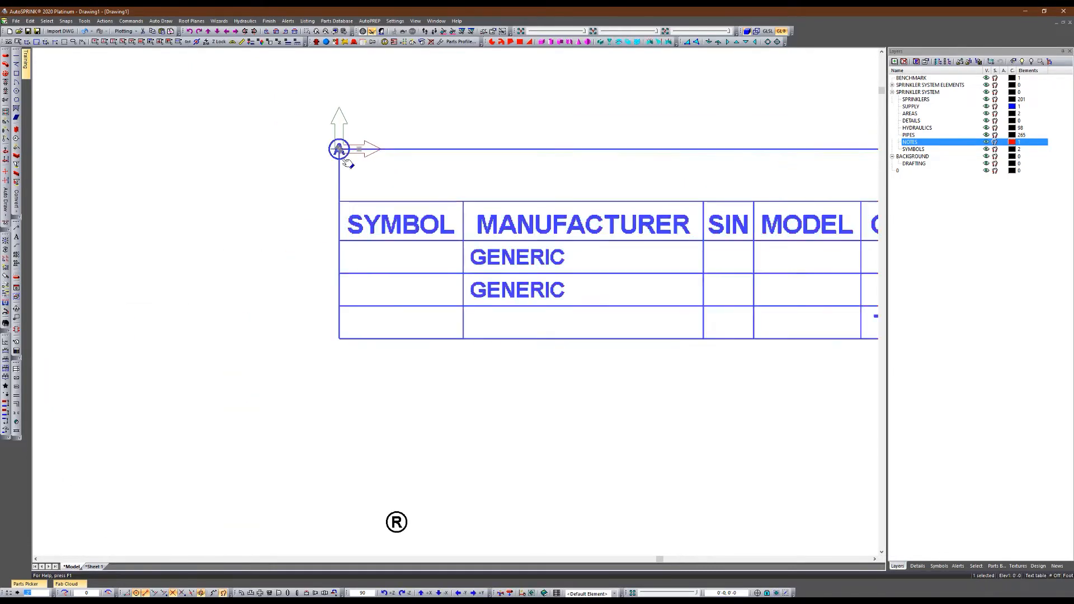
click(250, 340)
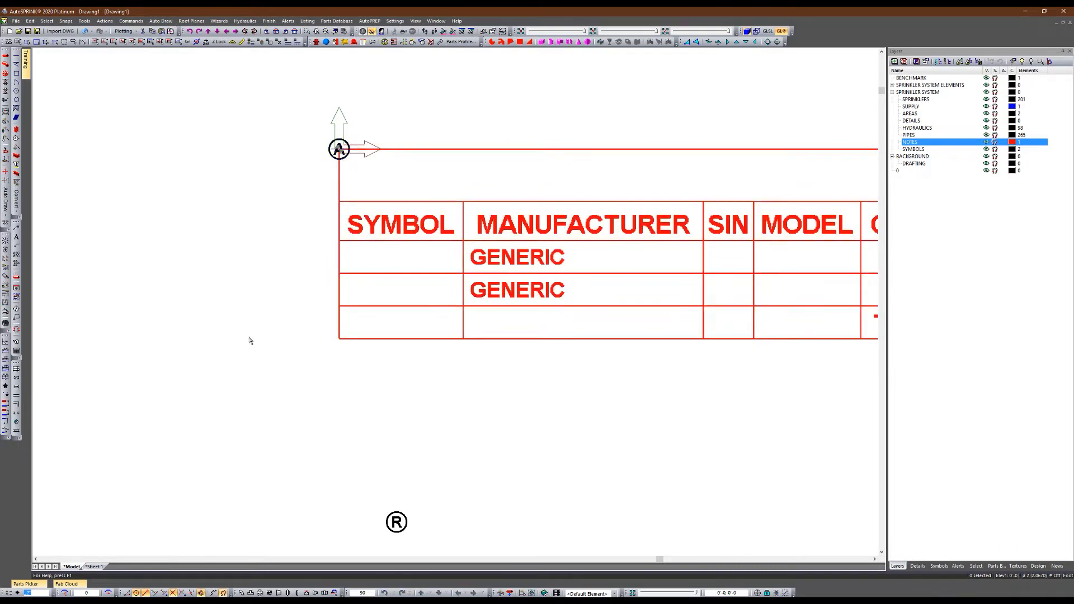
scroll(359, 303, down, 3)
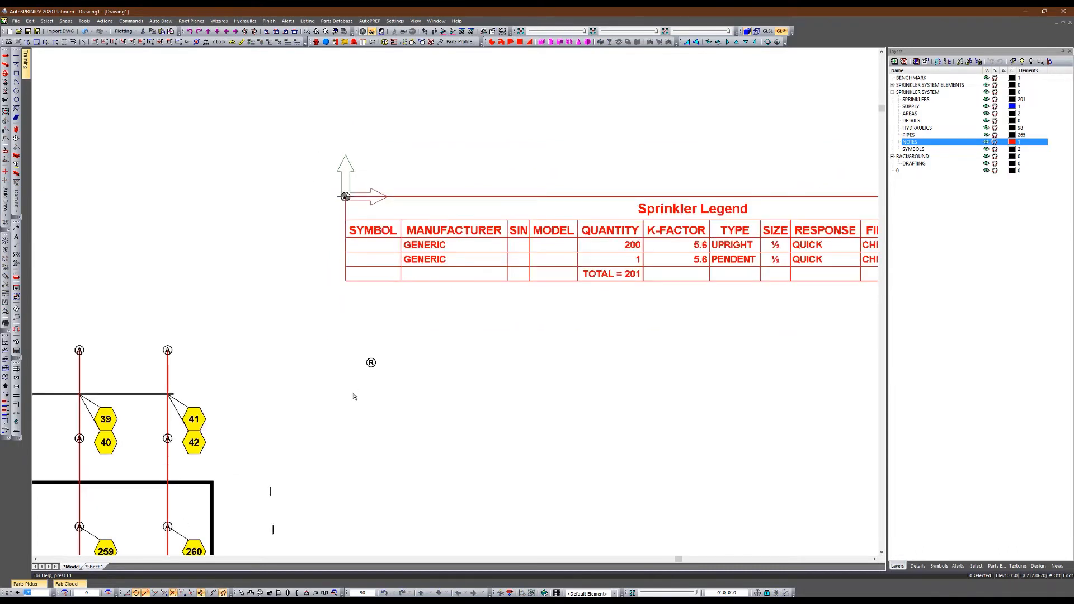
Copy the edge-on SSU-ADD and SSP-REL symbols beside the remote area, placing the benchmark between them
click(272, 491)
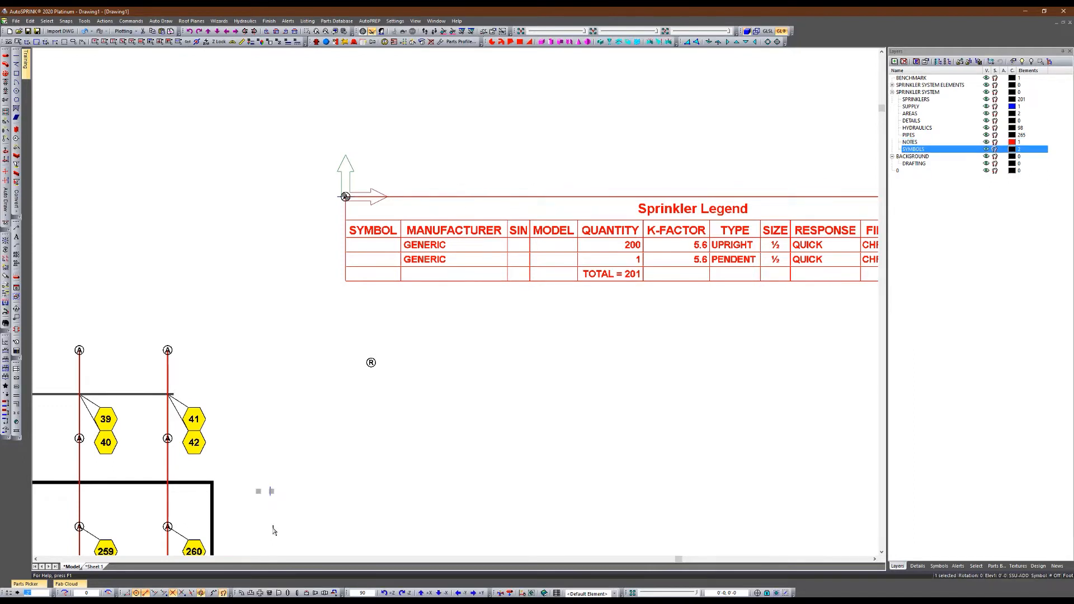
shift+click(273, 530)
click(275, 515)
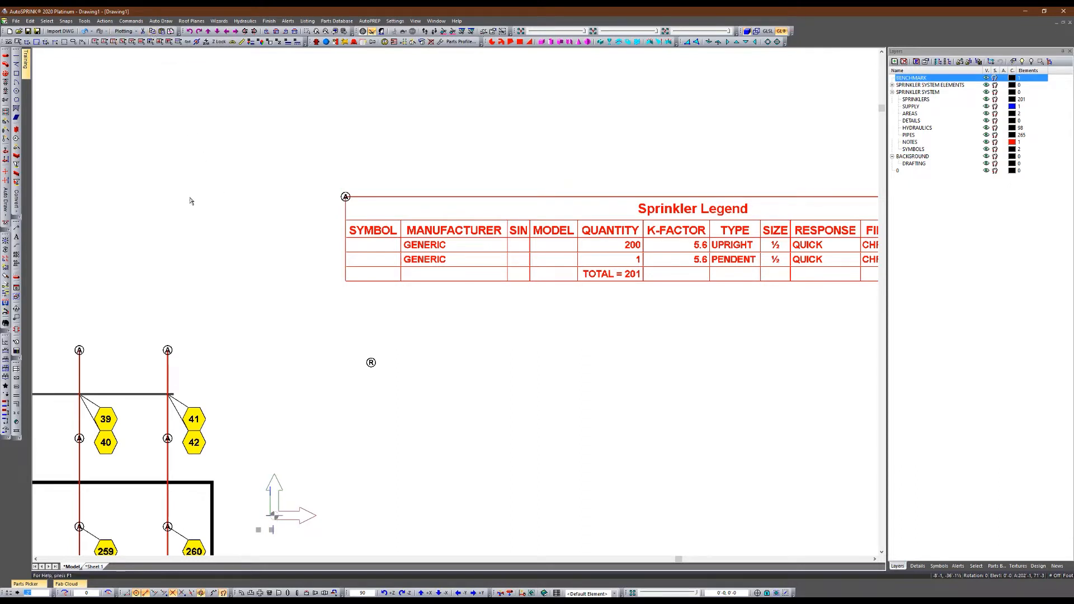
Place a Sprinkler Legend table in the upper part of Sheet 1
click(94, 566)
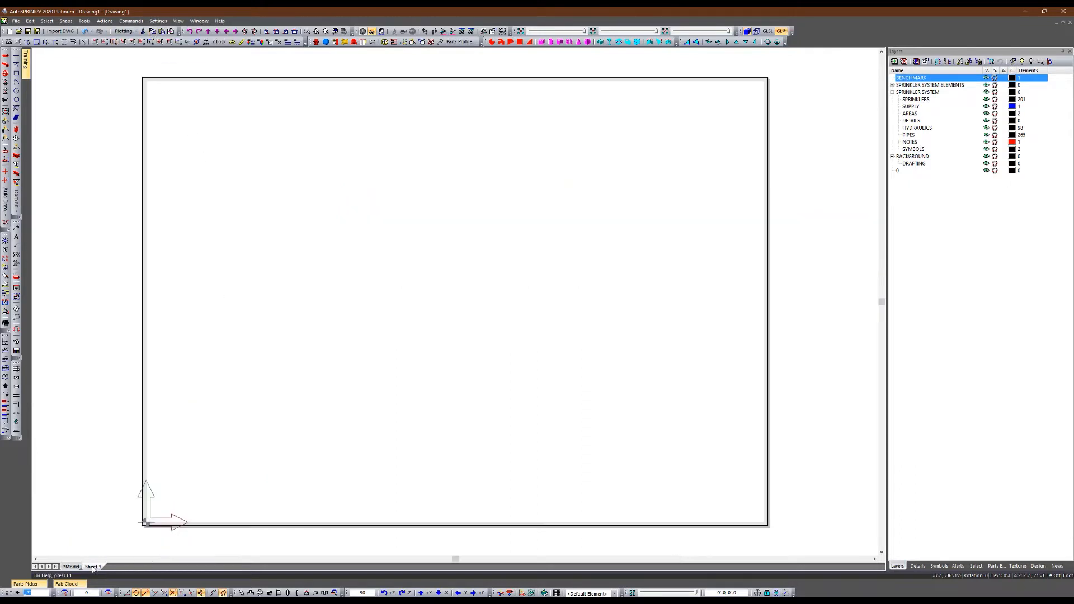
click(106, 21)
click(128, 194)
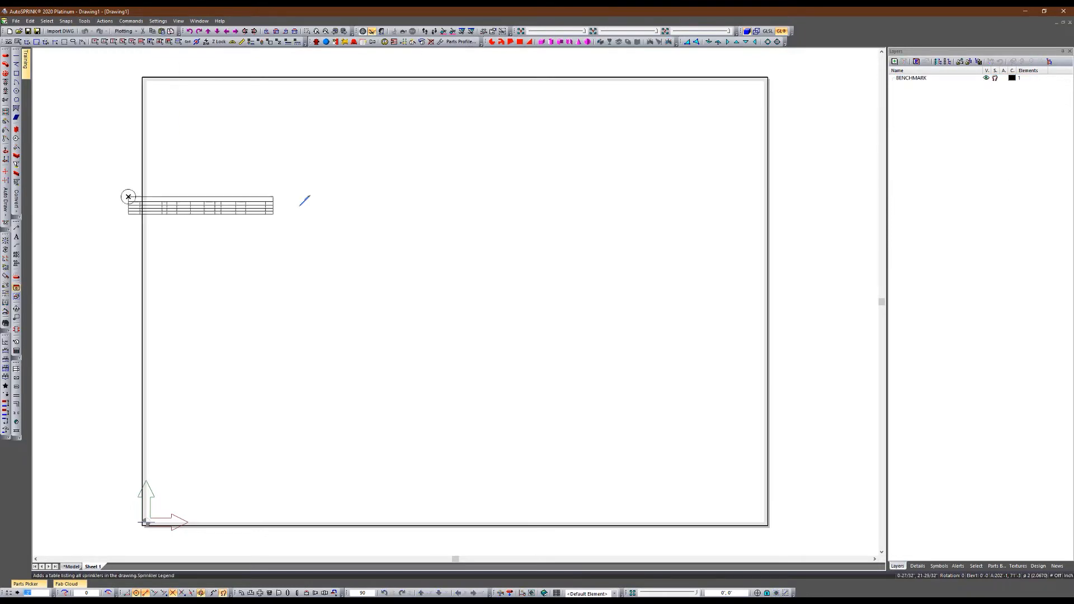
click(314, 205)
Inspect the circled A at the upper-left corner of the Sprinkler Legend on Sheet 1 and whether it belongs to the table
scroll(316, 208, up, 4)
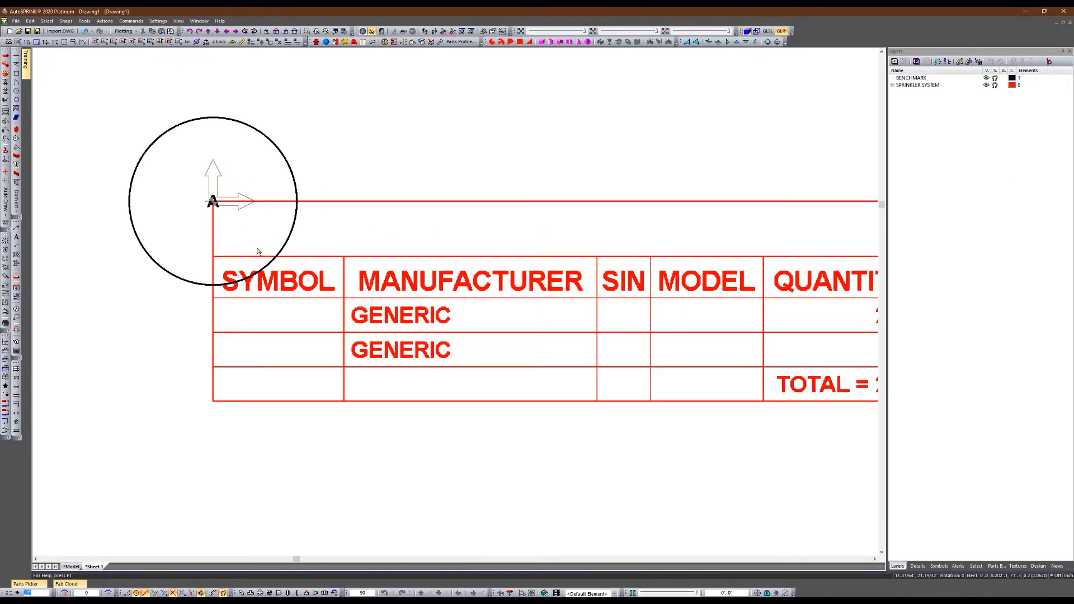
click(298, 203)
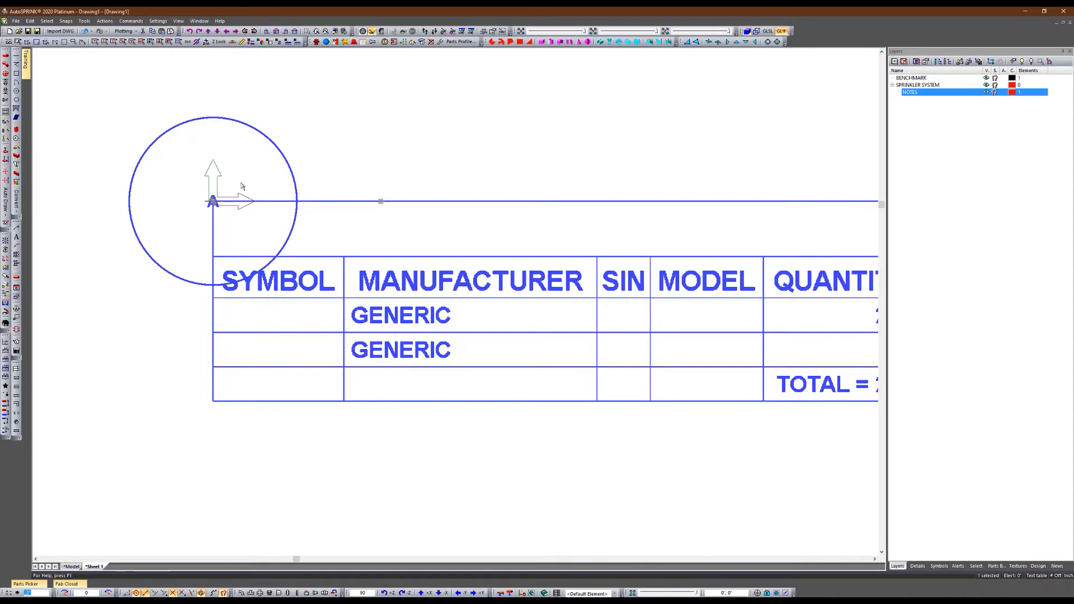
scroll(196, 205, down, 2)
scroll(182, 252, down, 1)
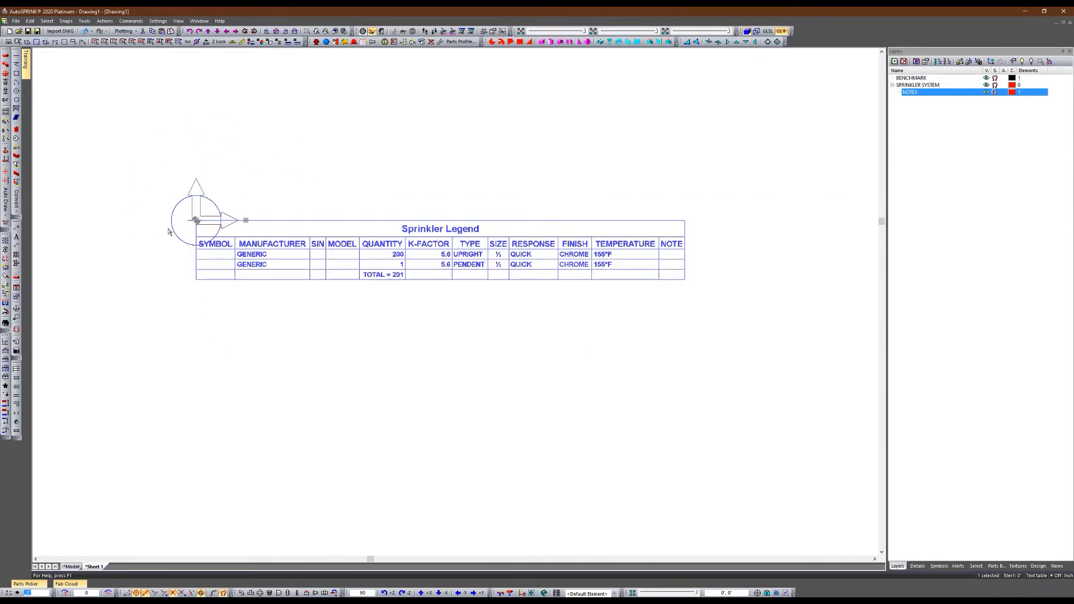
scroll(196, 240, up, 1)
key(Escape)
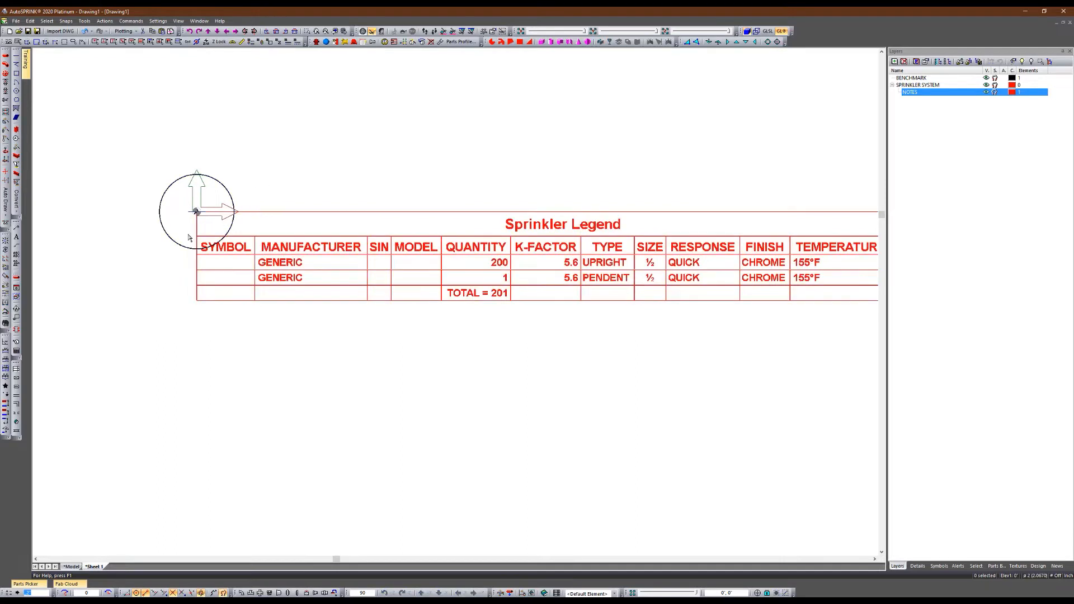
Enable Prevent Automatic Updates (Preserve Current Data) for the Sprinkler Legend and check the table's upper-left corner
double_click(272, 213)
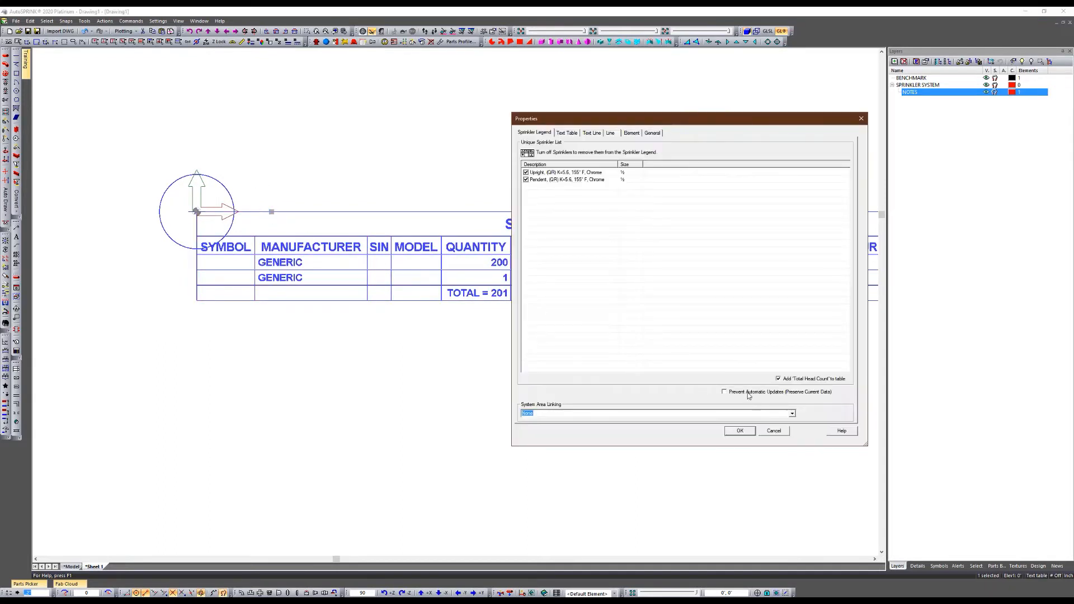
click(748, 395)
click(739, 431)
key(Escape)
scroll(198, 226, up, 2)
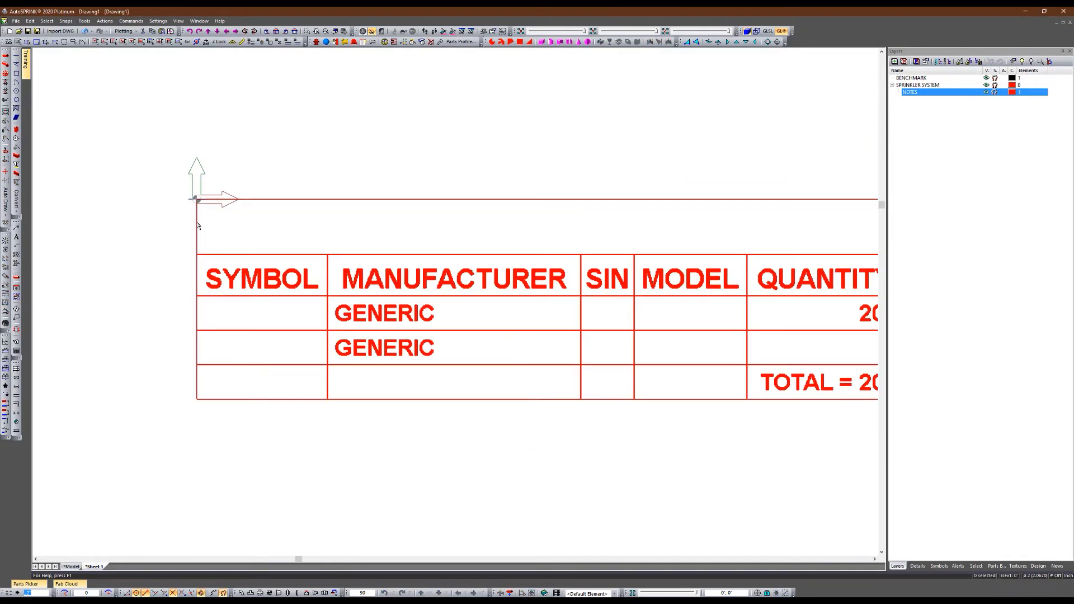
scroll(201, 224, down, 2)
Turn off Prevent Automatic Updates for the Sprinkler Legend, then recheck its properties and Symbol column
double_click(292, 244)
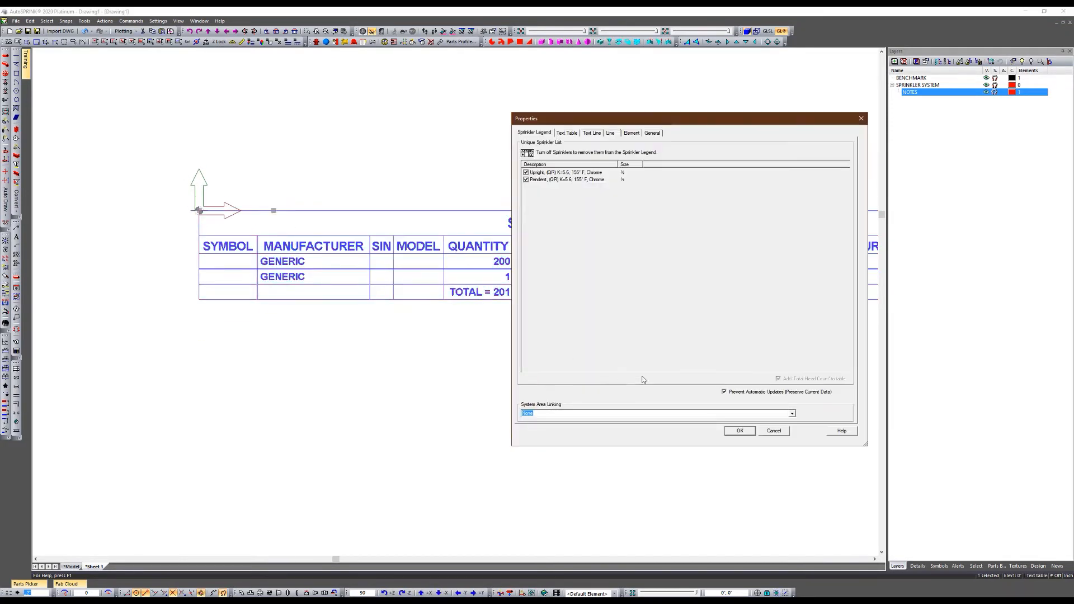
click(747, 396)
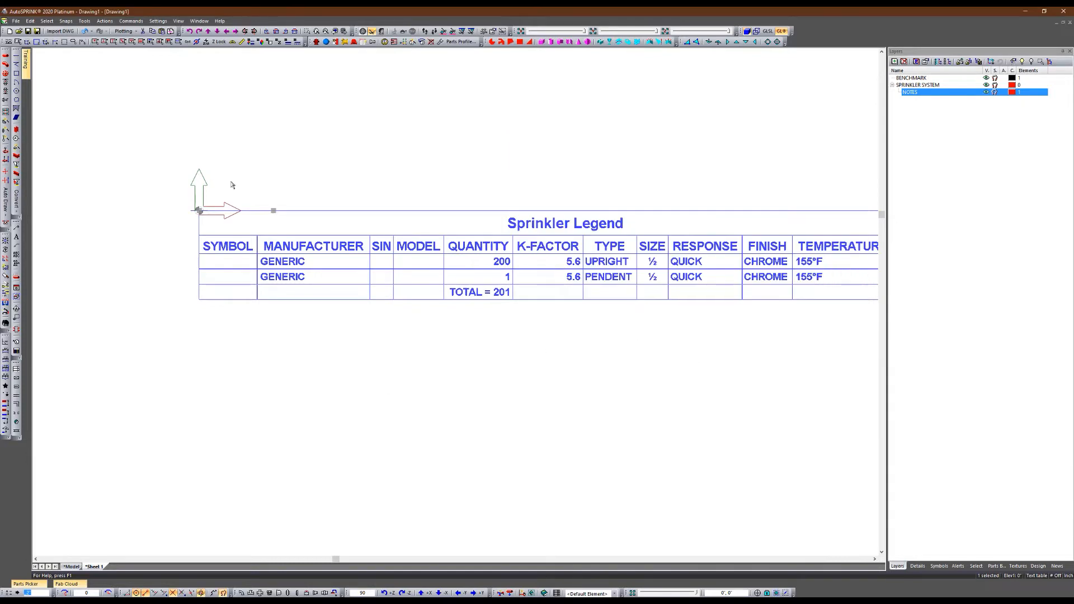
click(740, 430)
key(Escape)
double_click(273, 255)
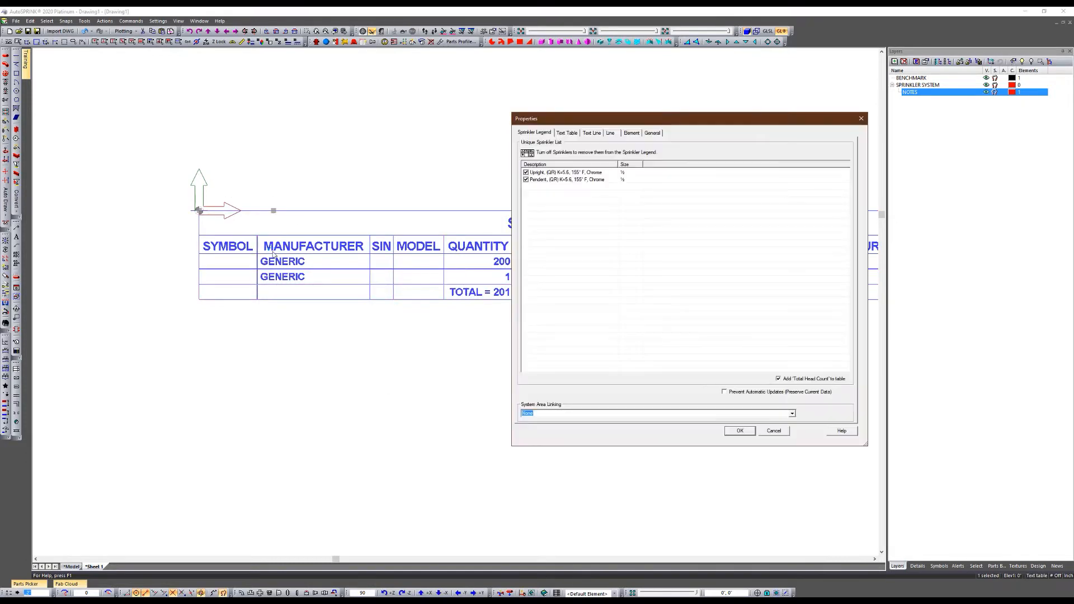
click(738, 431)
scroll(226, 185, up, 3)
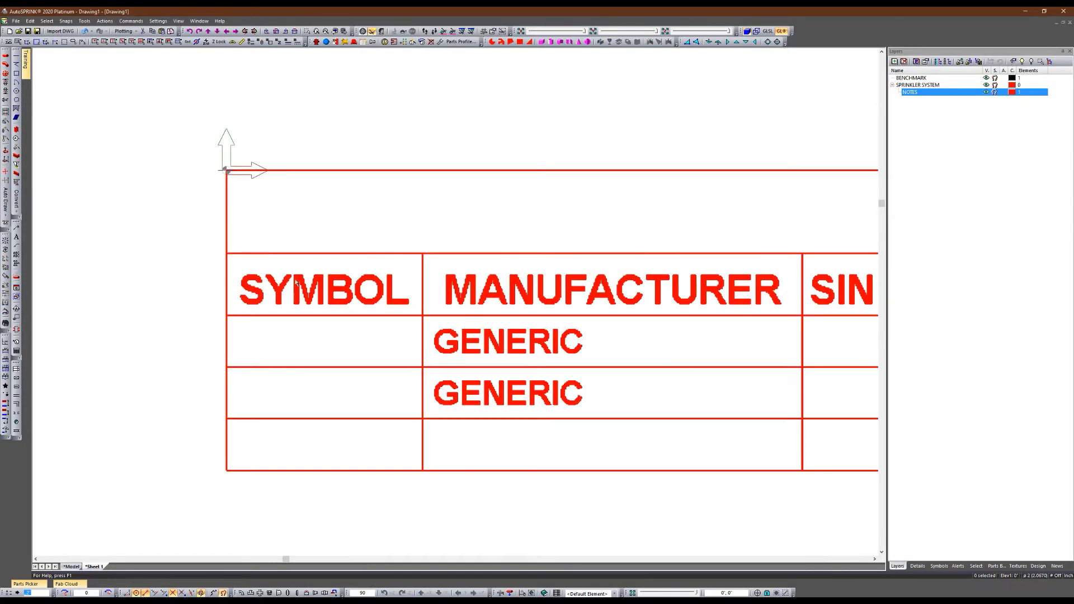
Turn Prevent Automatic Updates on again for the Sprinkler Legend and inspect its corner and Symbol column
scroll(297, 282, down, 3)
click(336, 264)
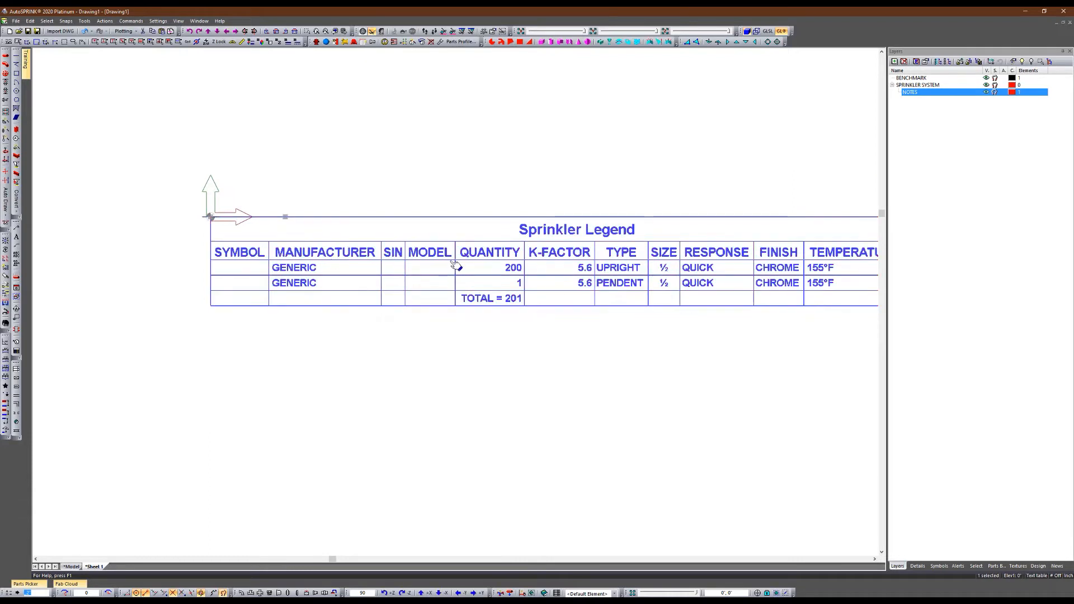
double_click(429, 255)
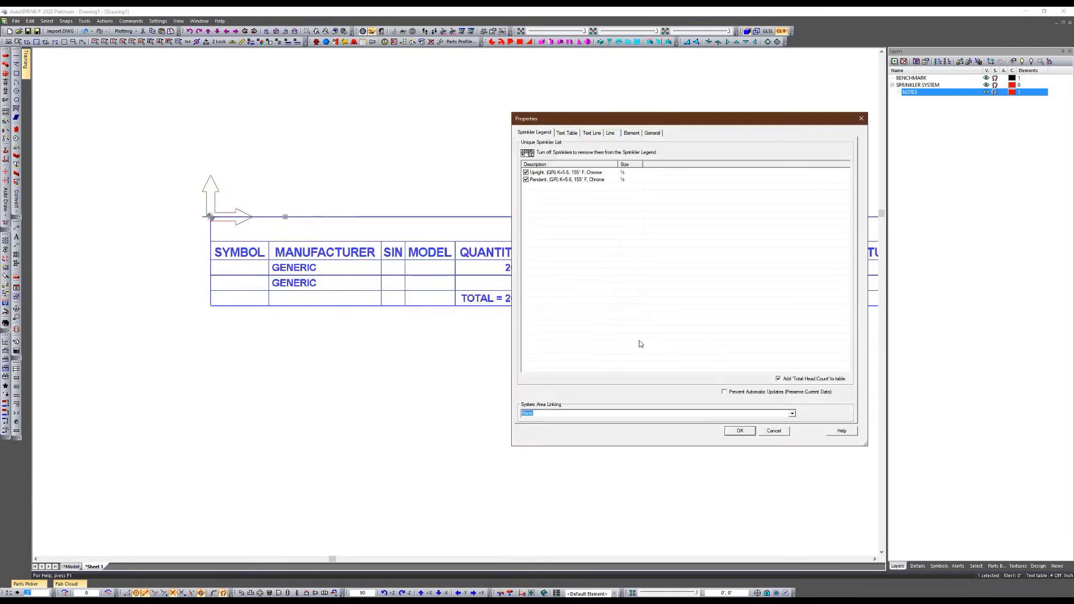
click(724, 391)
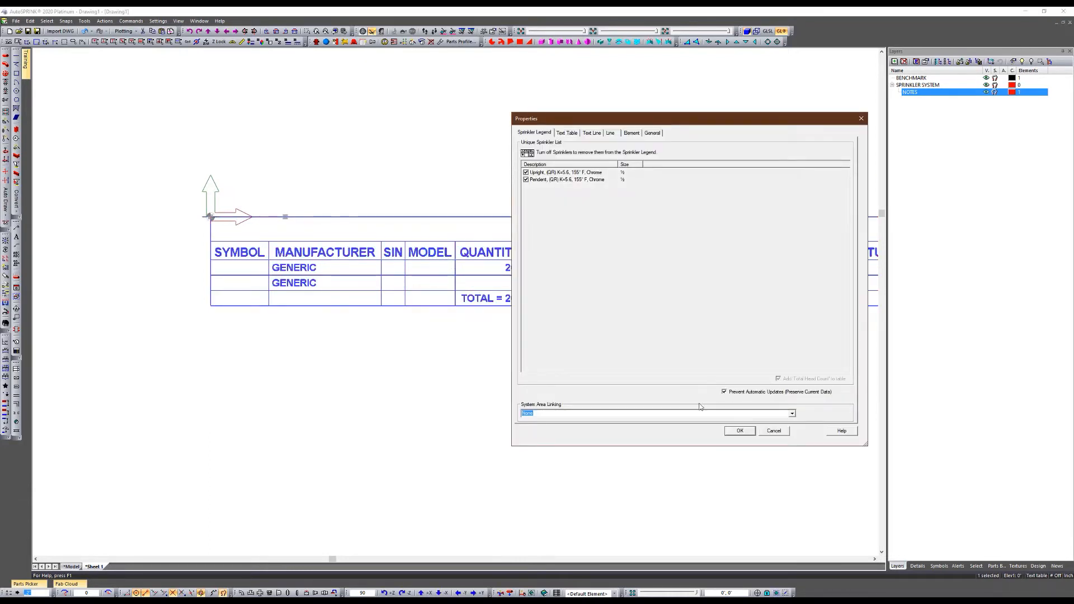
click(740, 431)
scroll(216, 218, up, 3)
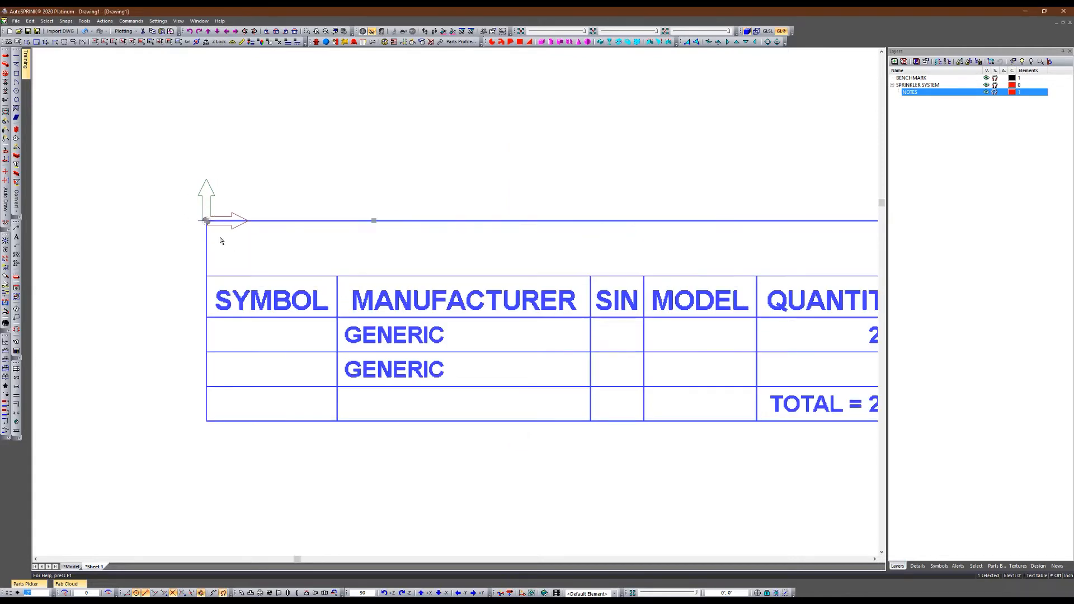
scroll(213, 211, down, 3)
Switch Prevent Automatic Updates back off in the Sprinkler Legend's properties and view the Symbol column
double_click(299, 260)
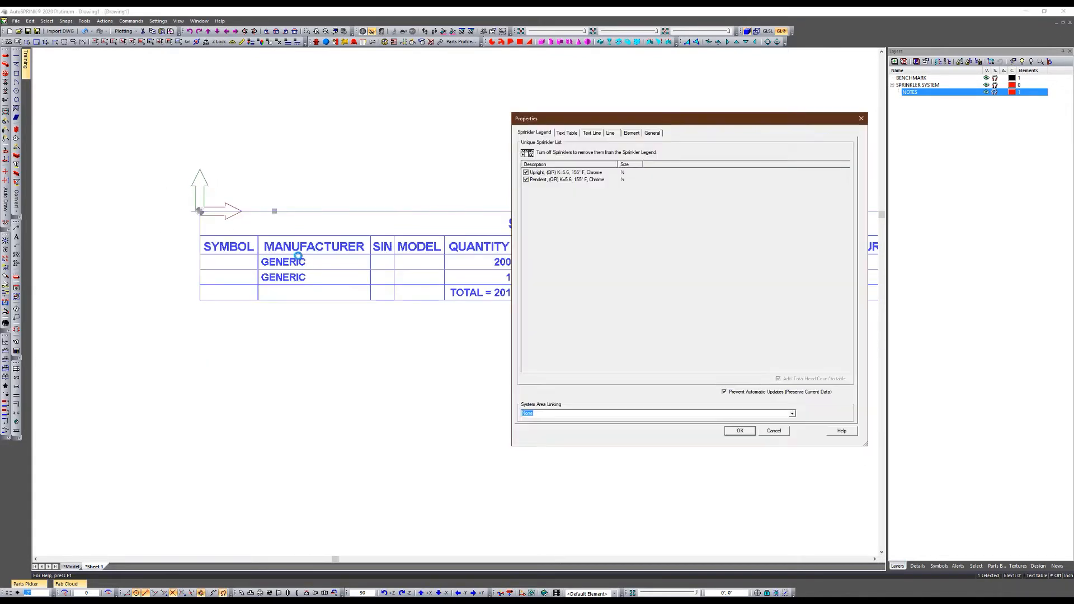
click(725, 393)
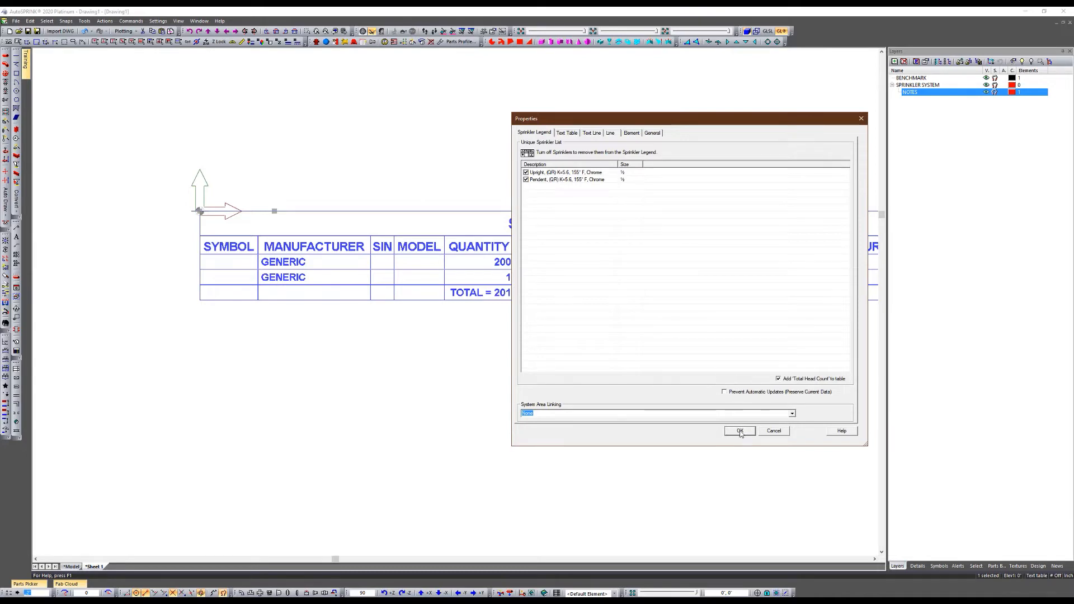
click(740, 430)
key(Escape)
scroll(201, 212, up, 3)
scroll(188, 205, down, 1)
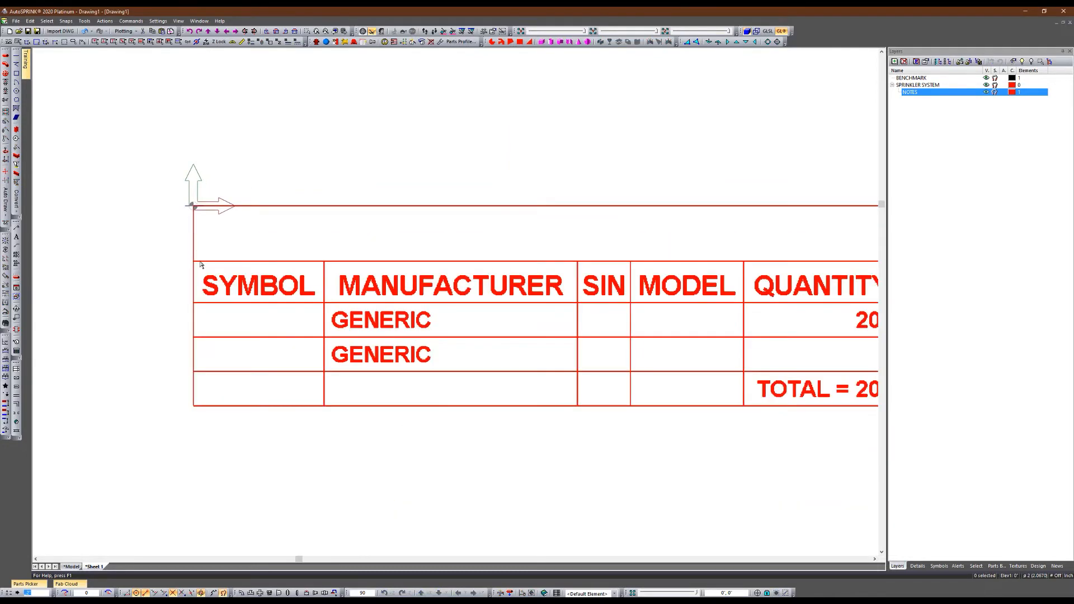
Move the Sprinkler Legend up and to the right, clear of the benchmark
scroll(199, 273, down, 3)
drag(215, 276, 276, 190)
key(Escape)
scroll(281, 257, up, 3)
scroll(209, 330, down, 1)
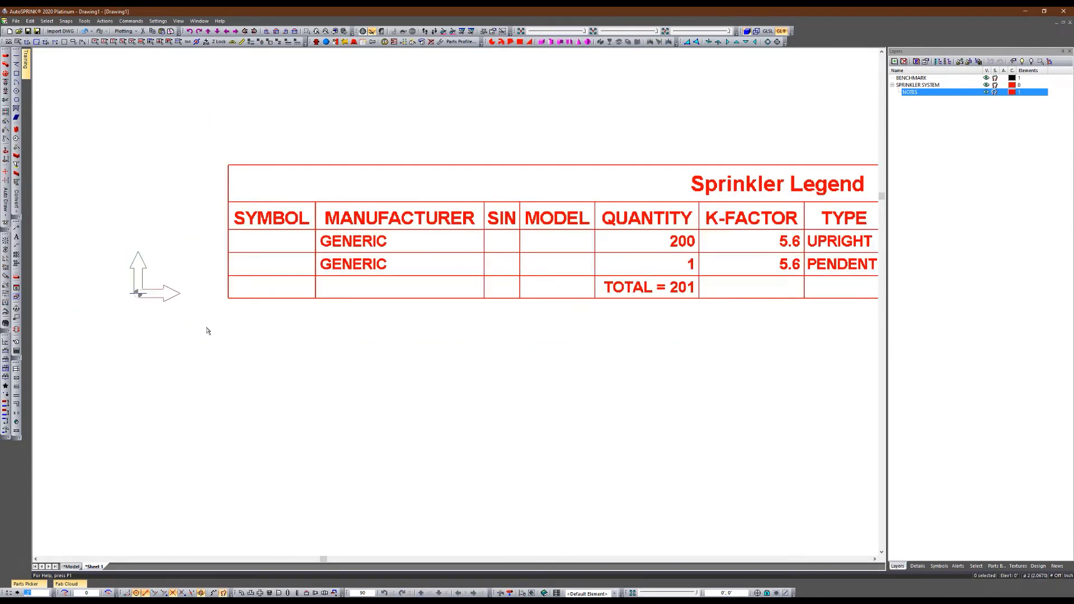
Paste the copied SSU-ADD and SSP-REL symbols onto Sheet 1 at the benchmark
right_click(195, 354)
click(230, 433)
scroll(324, 317, down, 2)
scroll(325, 316, down, 3)
scroll(346, 231, down, 5)
scroll(332, 188, up, 3)
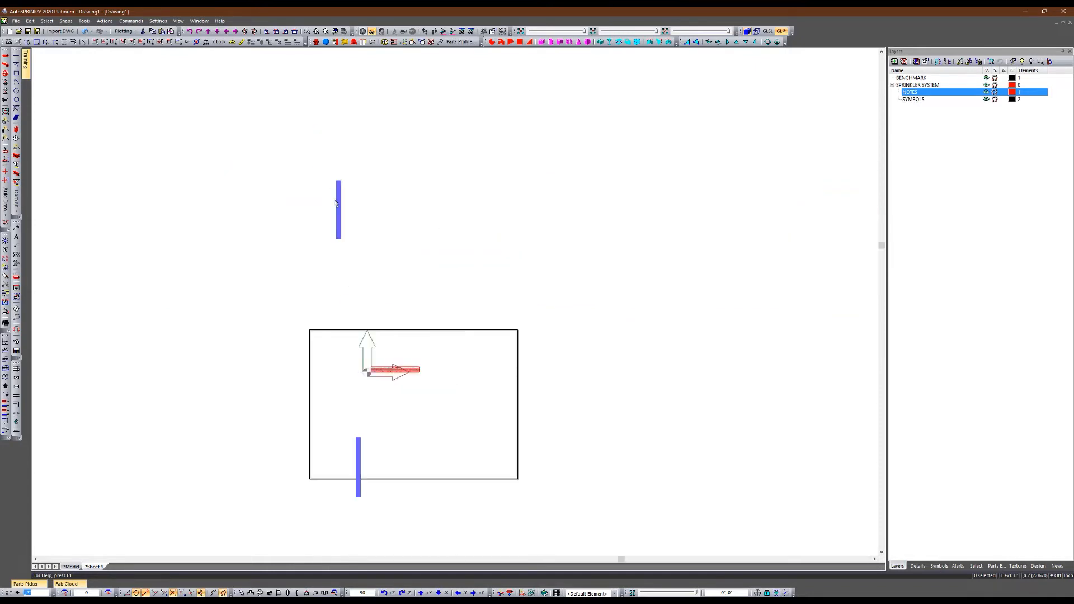
Scale the pasted circled A and R symbols down relative to the benchmark and return to plan view
key(i)
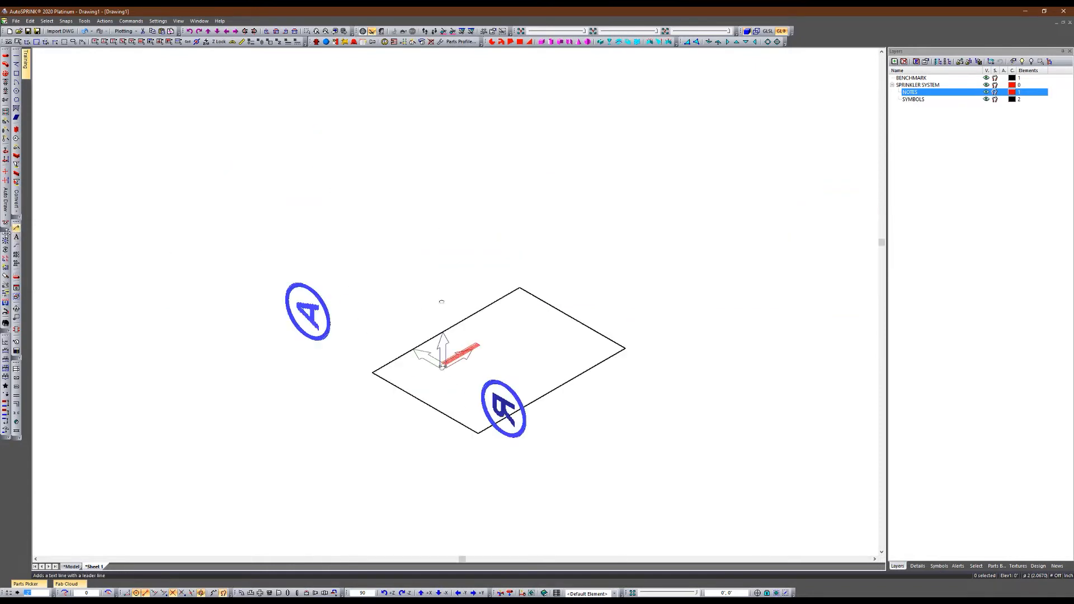
click(5, 240)
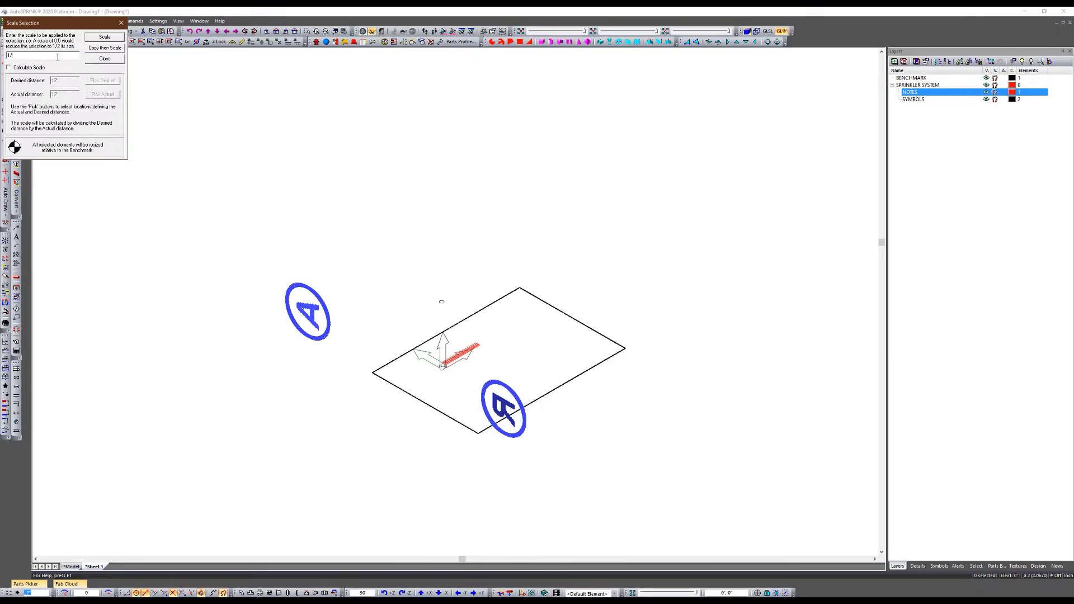
key(Return)
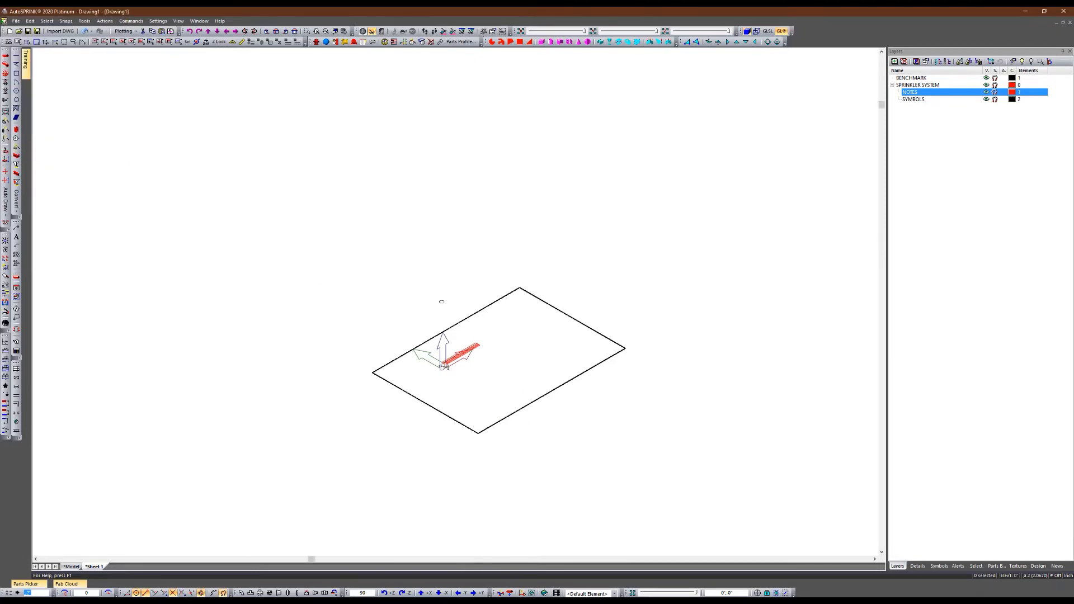
scroll(443, 364, up, 8)
key(p)
scroll(339, 337, down, 2)
scroll(342, 358, up, 2)
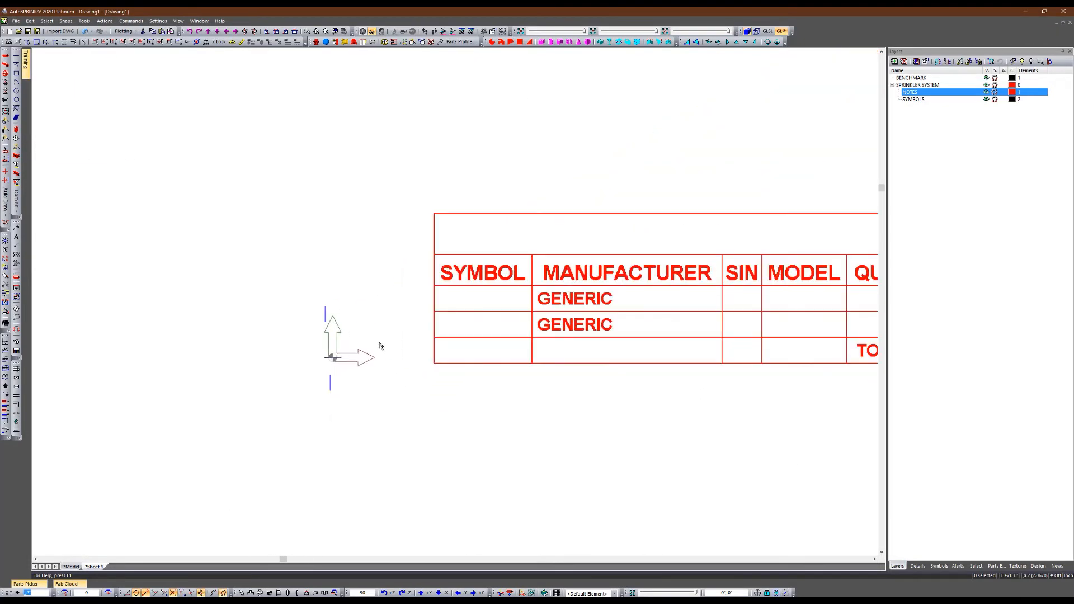
Rotate the SSU-ADD symbol 90° to face plan view and move it into the Symbol cell of the legend's first sprinkler row
scroll(379, 346, up, 2)
click(298, 302)
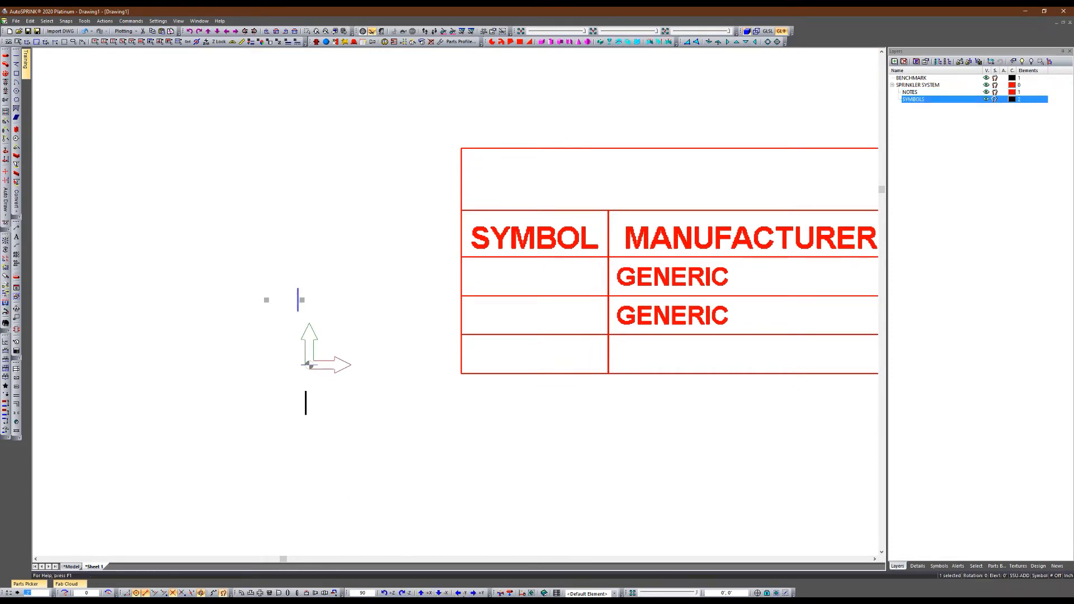
click(477, 592)
key(Escape)
drag(321, 313, 540, 291)
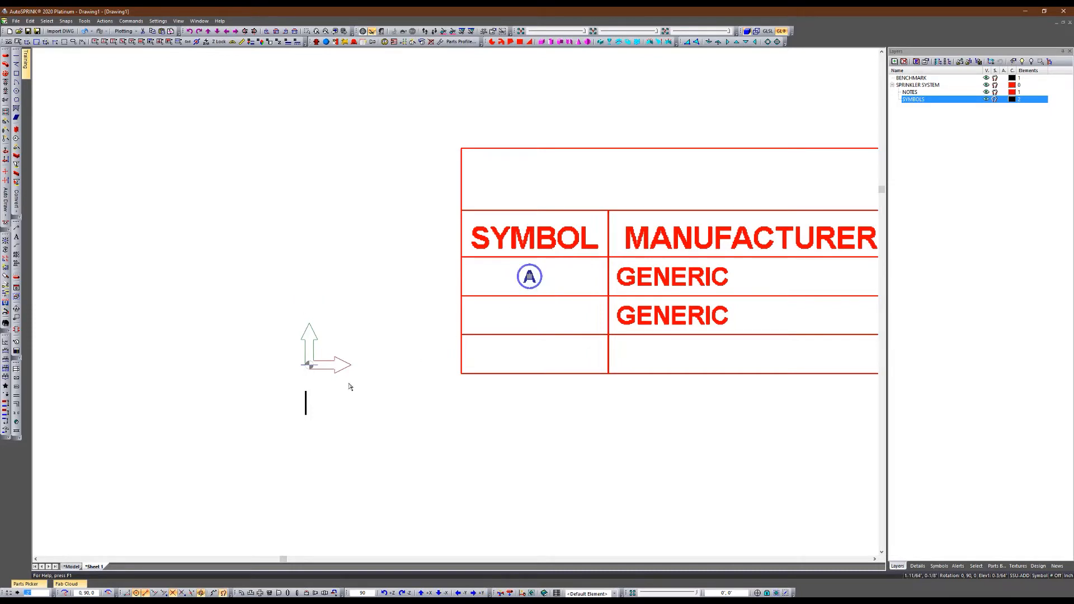
Place the benchmark at the SSP-REL symbol's insertion point and rotate the symbol 90° so the circled R faces plan view
click(306, 407)
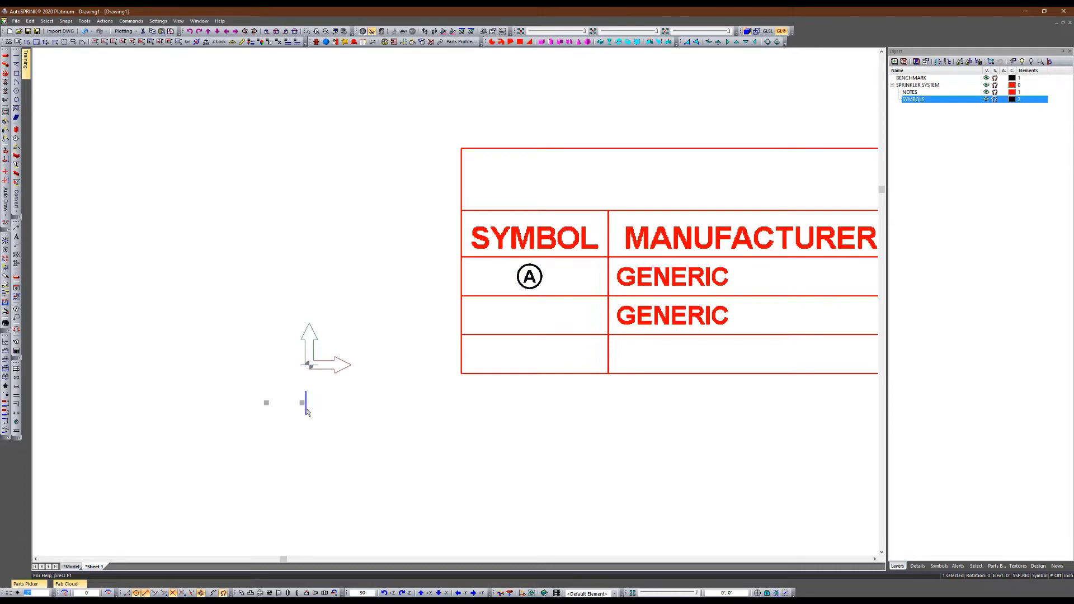
key(b)
click(302, 403)
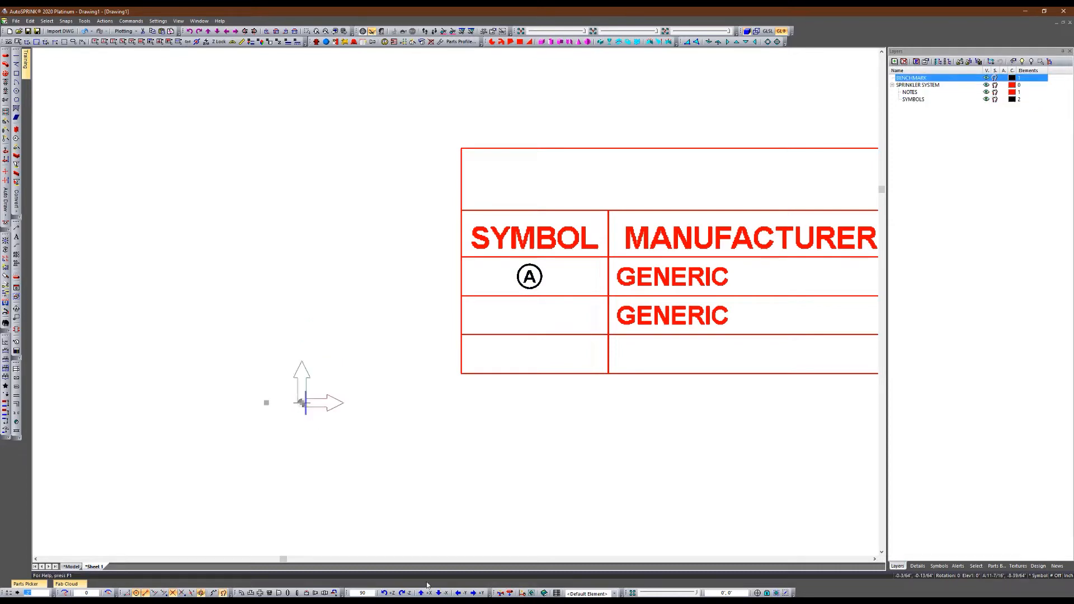
click(388, 592)
click(457, 593)
key(Escape)
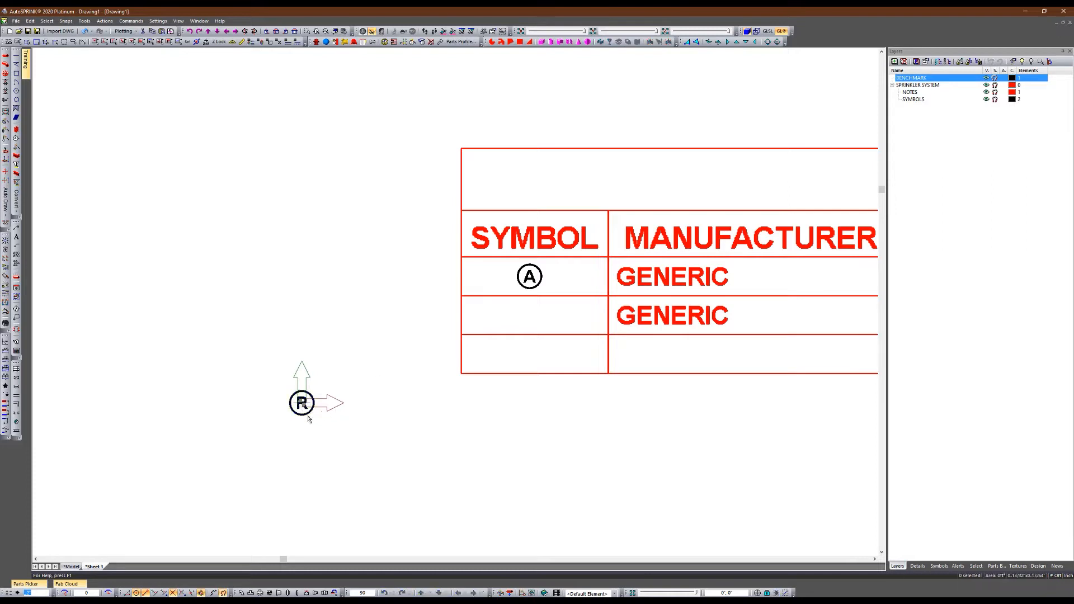
Move the circled R into the Symbol cell of the legend's second sprinkler row and select the legend table
click(308, 418)
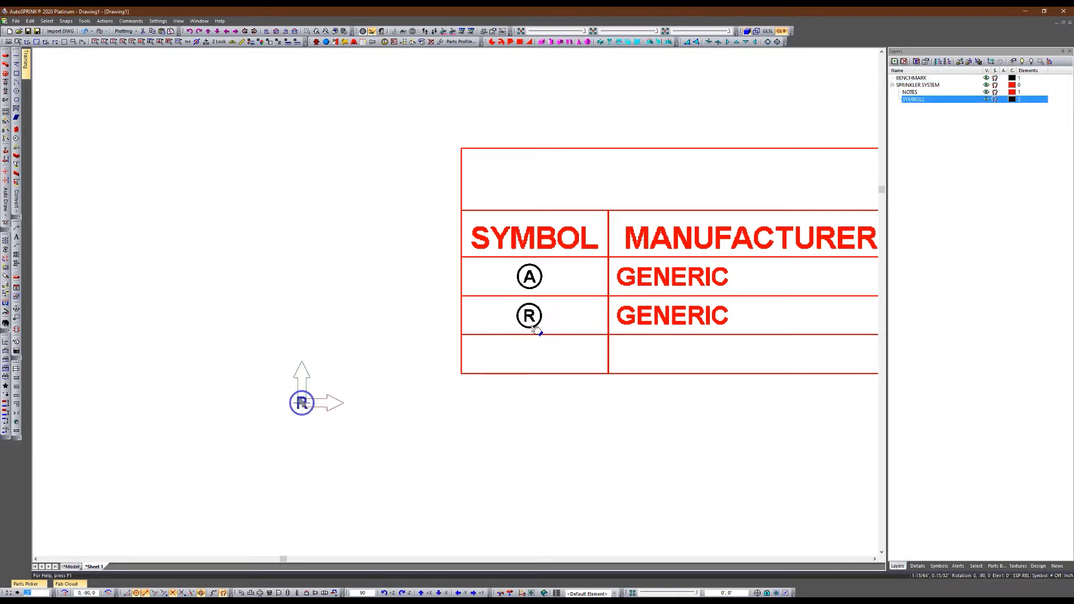
key(Escape)
scroll(249, 343, down, 2)
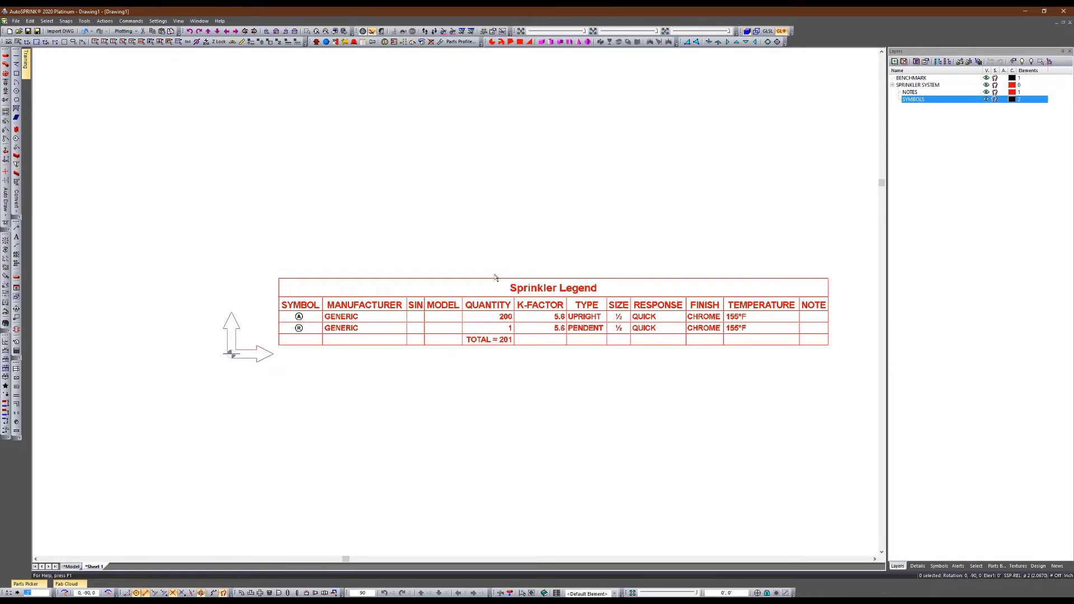
click(351, 317)
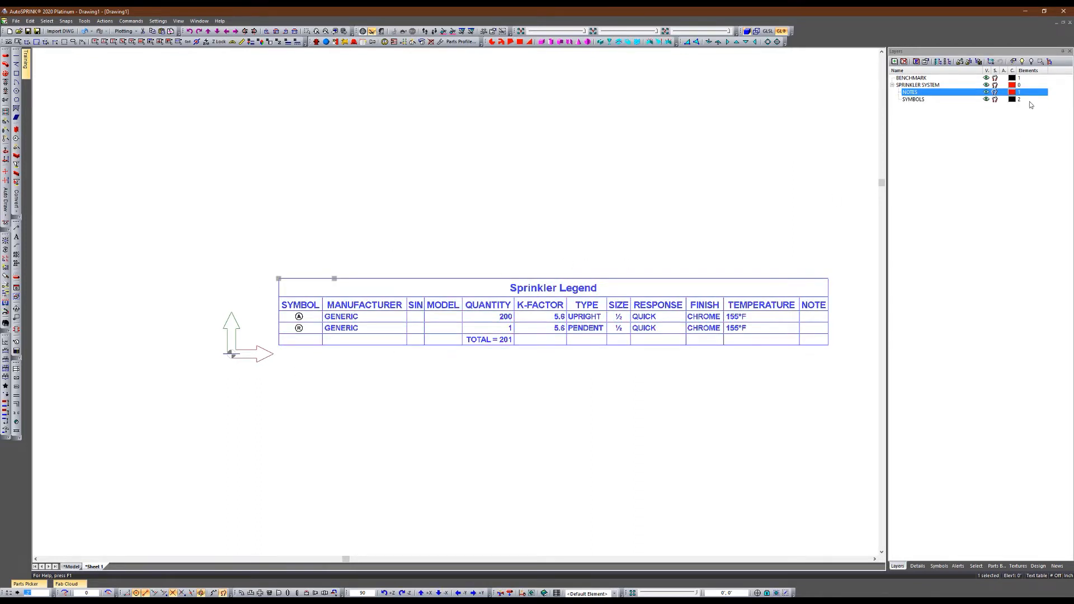
Set the NOTES layer color to black so the Sprinkler Legend on Sheet 1 takes that color
click(1013, 92)
click(563, 351)
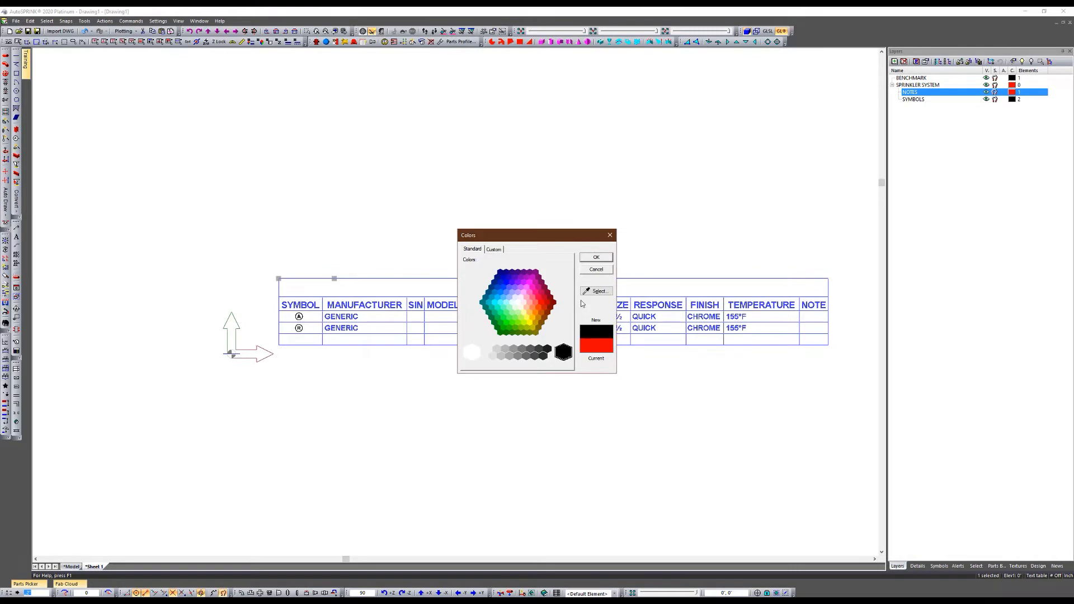
click(595, 257)
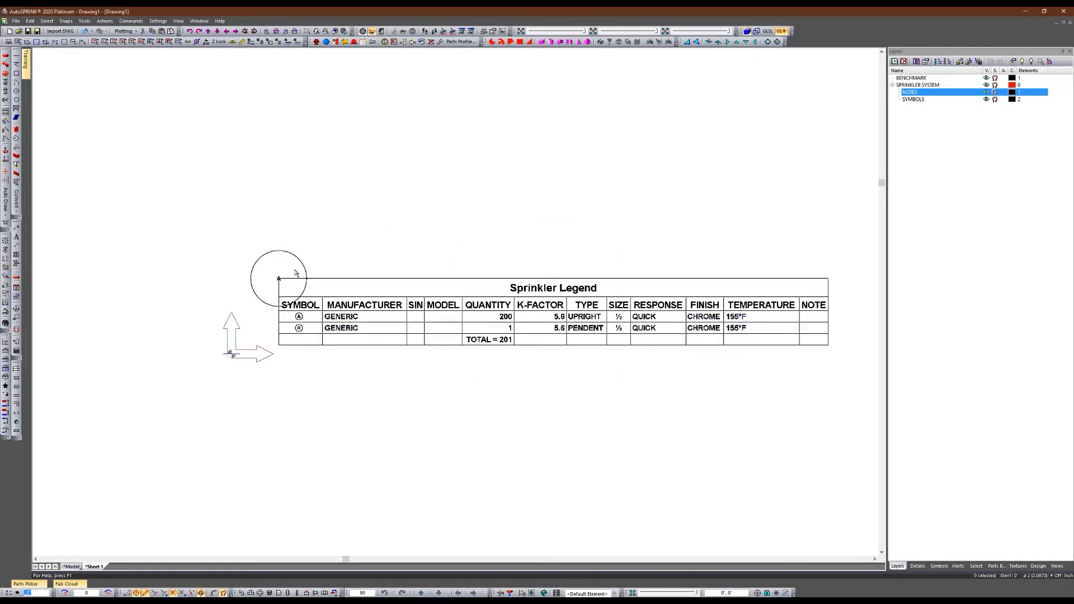
Turn off Prevent Automatic Updates (Preserve Current Data) in the Sprinkler Legend's properties and apply the change
scroll(290, 274, up, 3)
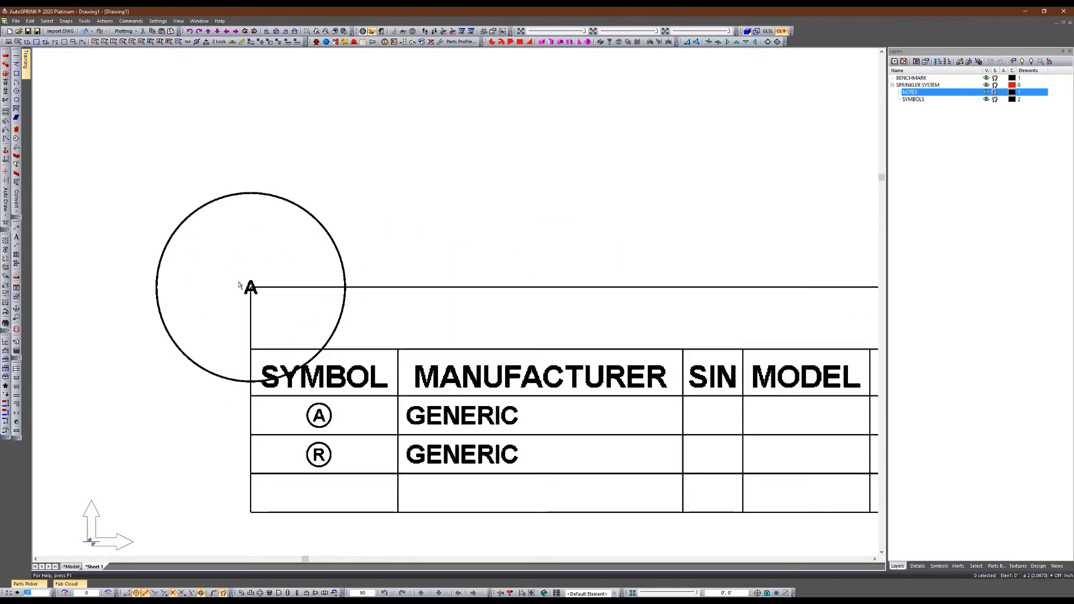
scroll(287, 308, down, 2)
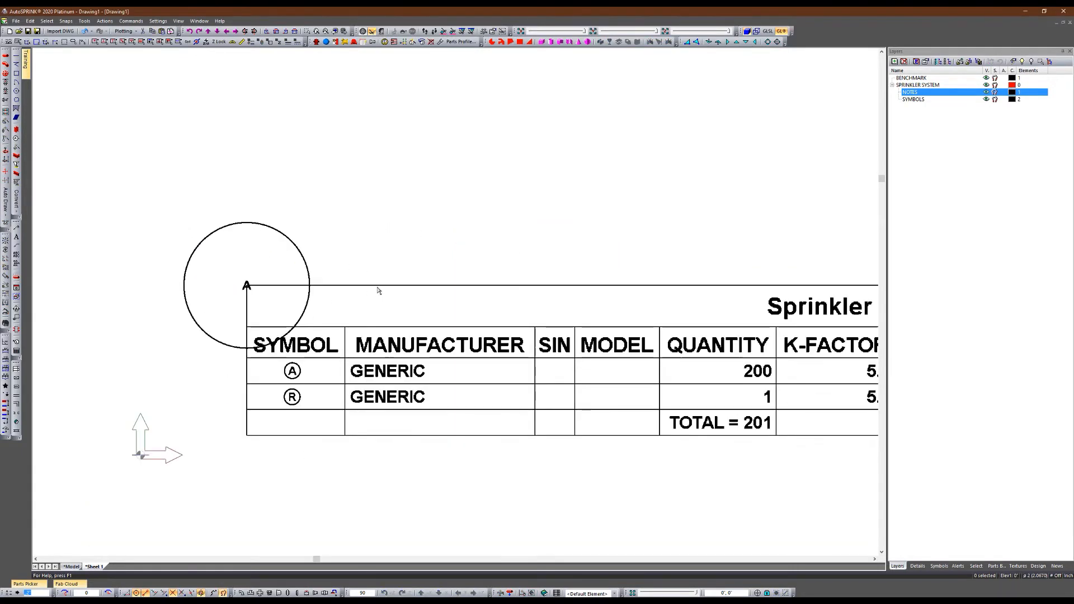
double_click(338, 287)
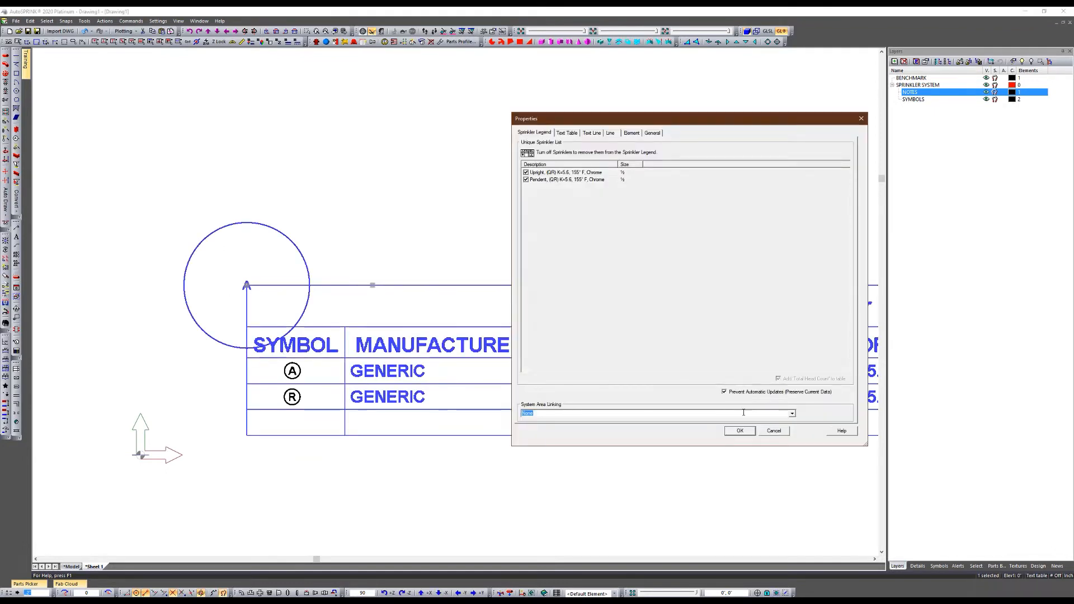
click(740, 431)
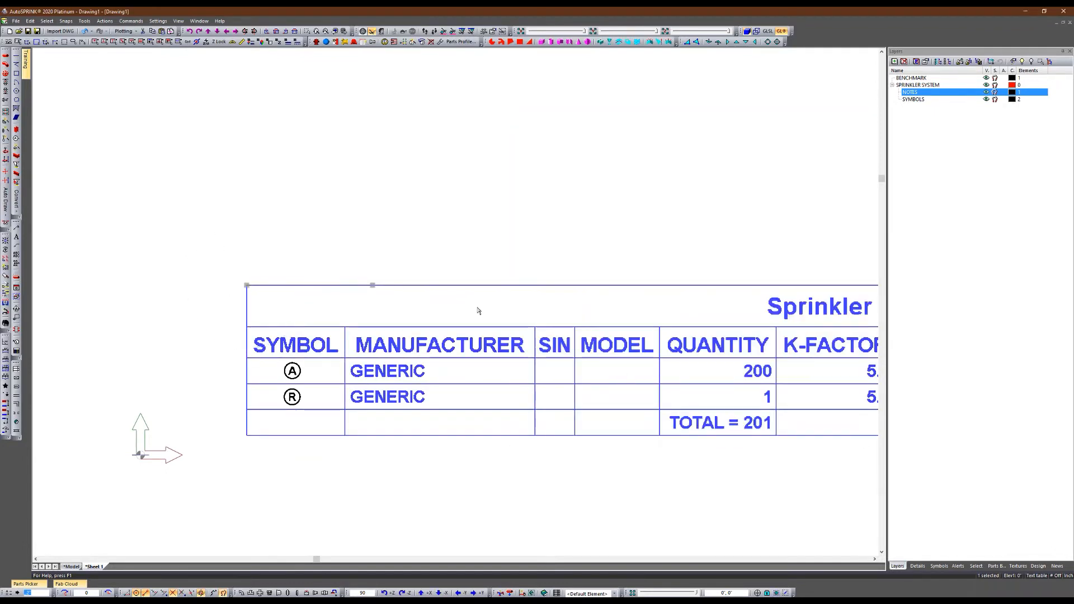
double_click(424, 286)
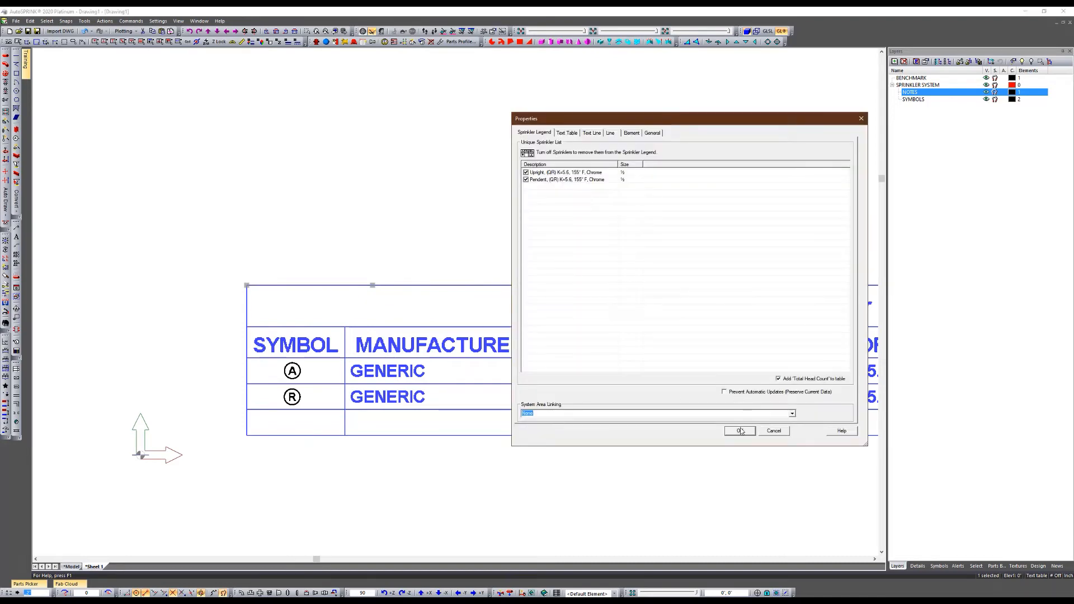
click(740, 431)
scroll(247, 309, up, 1)
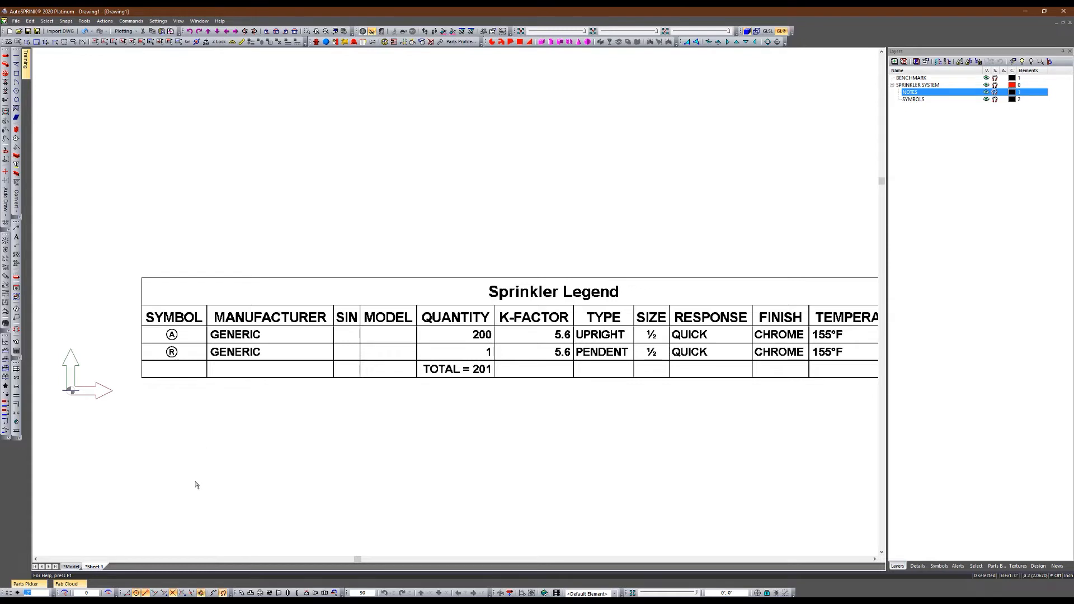
Copy the circled-R pendent sprinkler in the Model four times in the open area below the legend
click(72, 566)
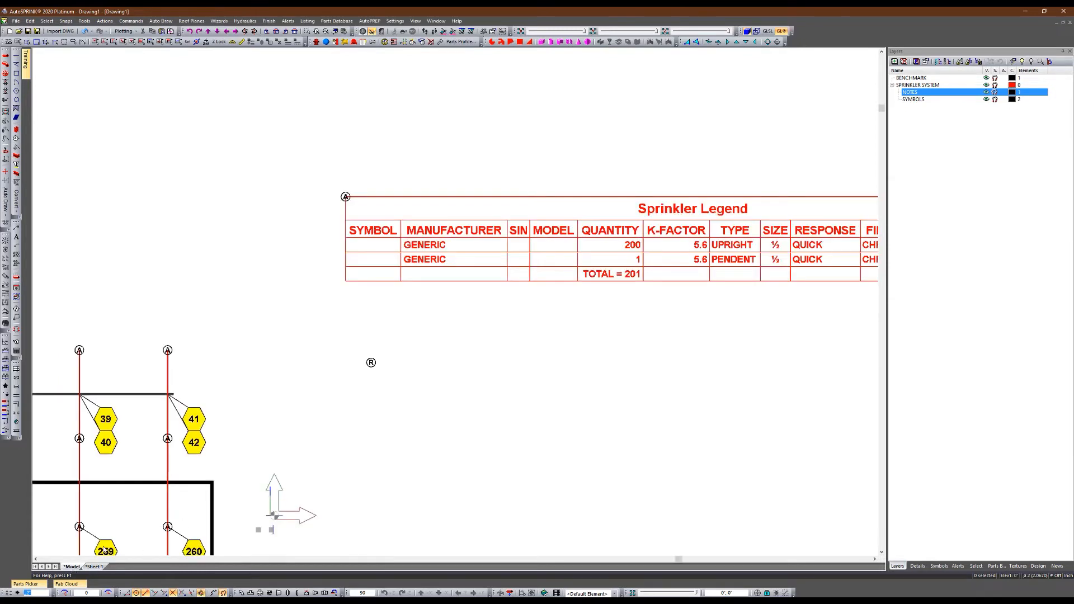
click(372, 363)
click(487, 390)
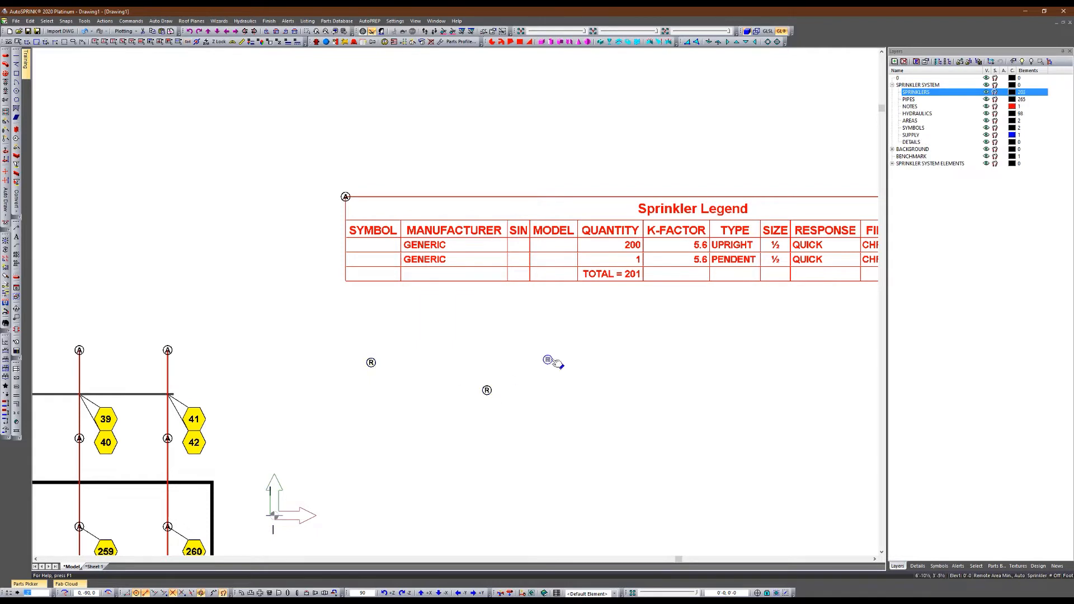
click(547, 360)
click(482, 331)
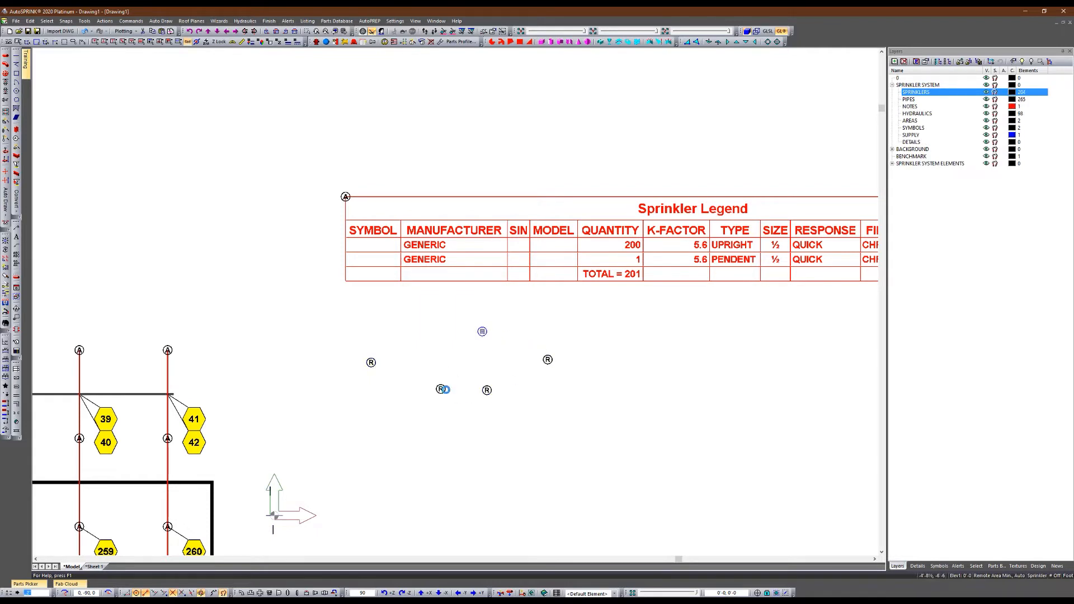
Return to Sheet 1 and reapply the Sprinkler Legend's properties to refresh its sprinkler quantities
click(92, 567)
double_click(439, 318)
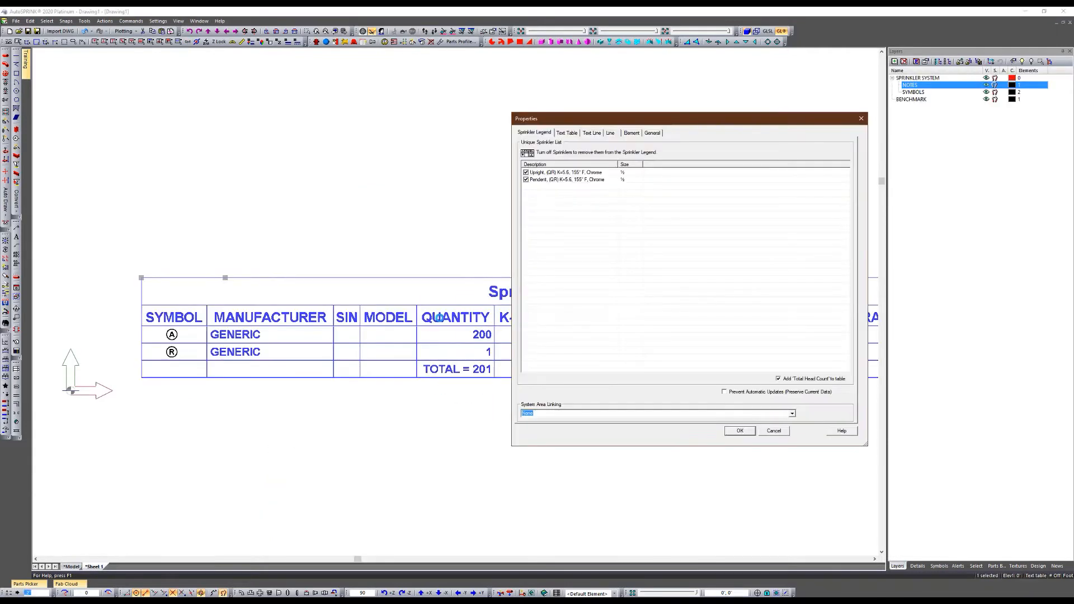
click(739, 430)
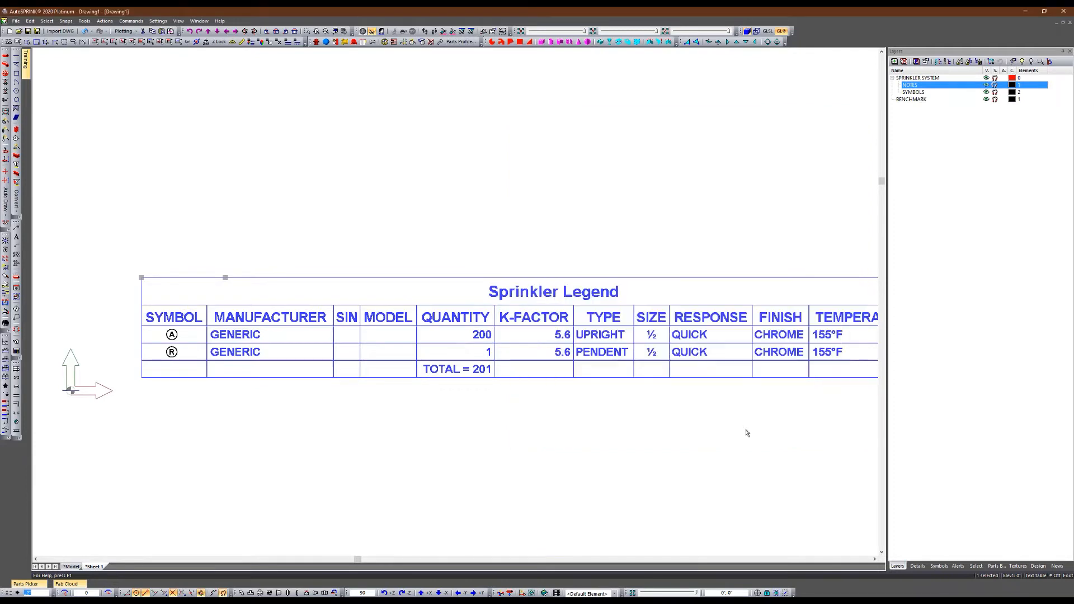
click(194, 242)
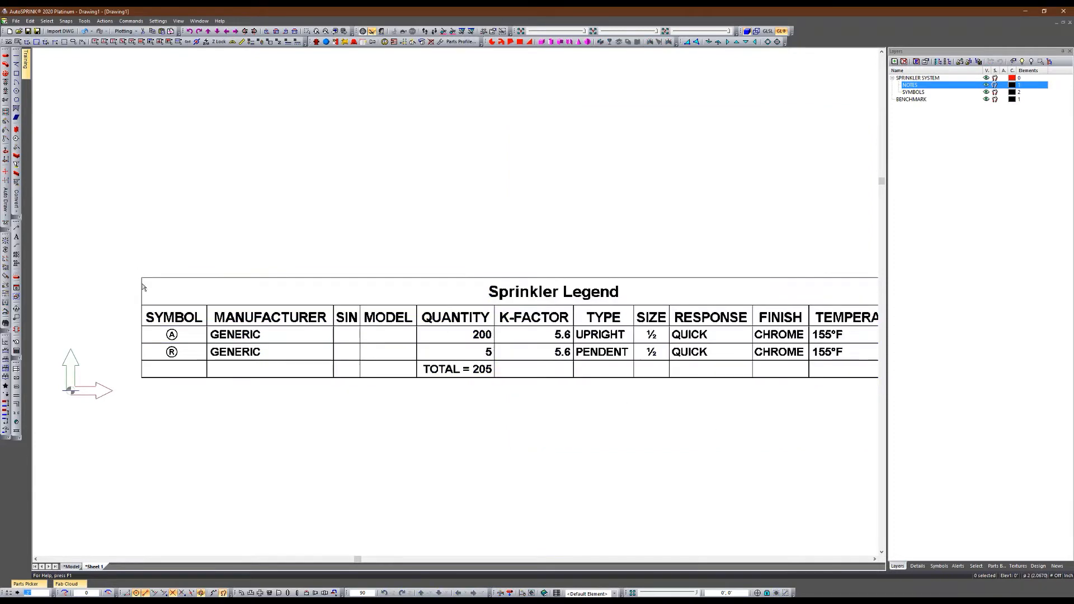
Set the Sprinkler Legend's general render option to Element Color and apply it
double_click(299, 319)
click(650, 132)
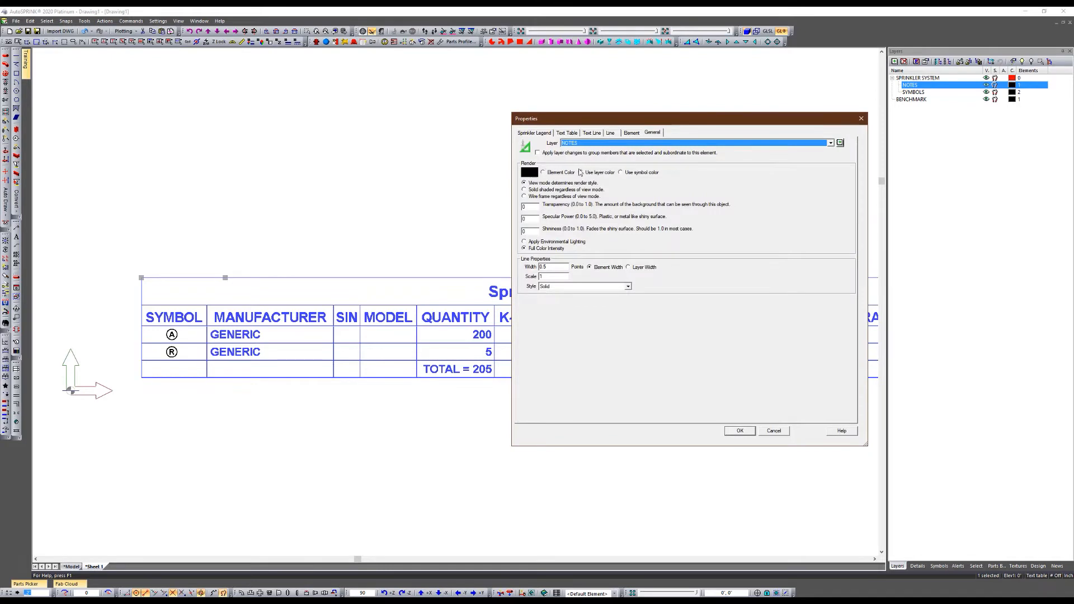
click(543, 173)
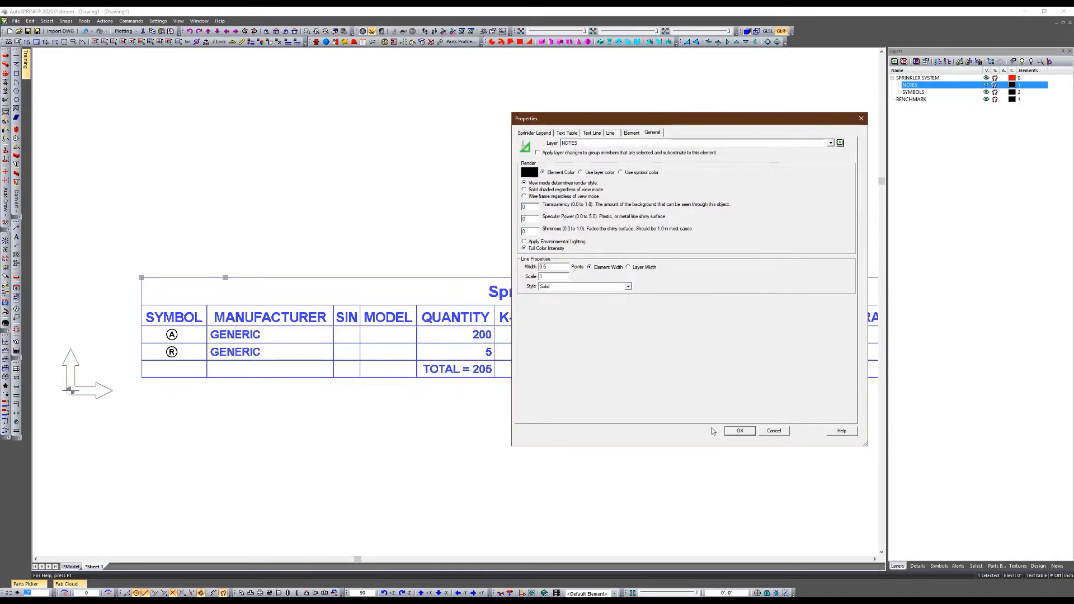
click(730, 434)
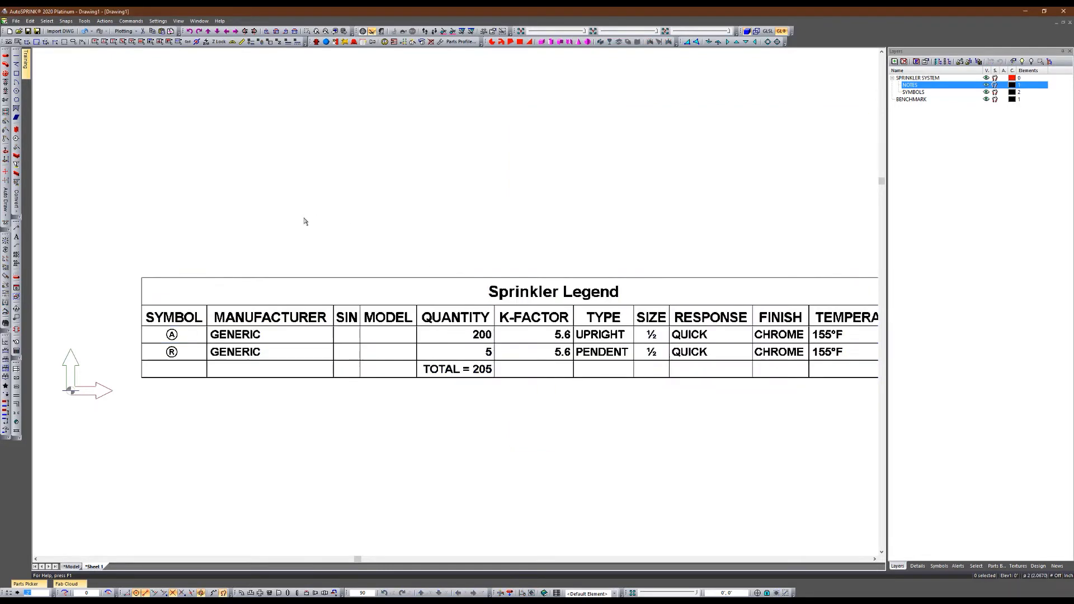
Change the Sprinkler Legend's element color to dark gold and deselect the table
double_click(293, 331)
click(650, 133)
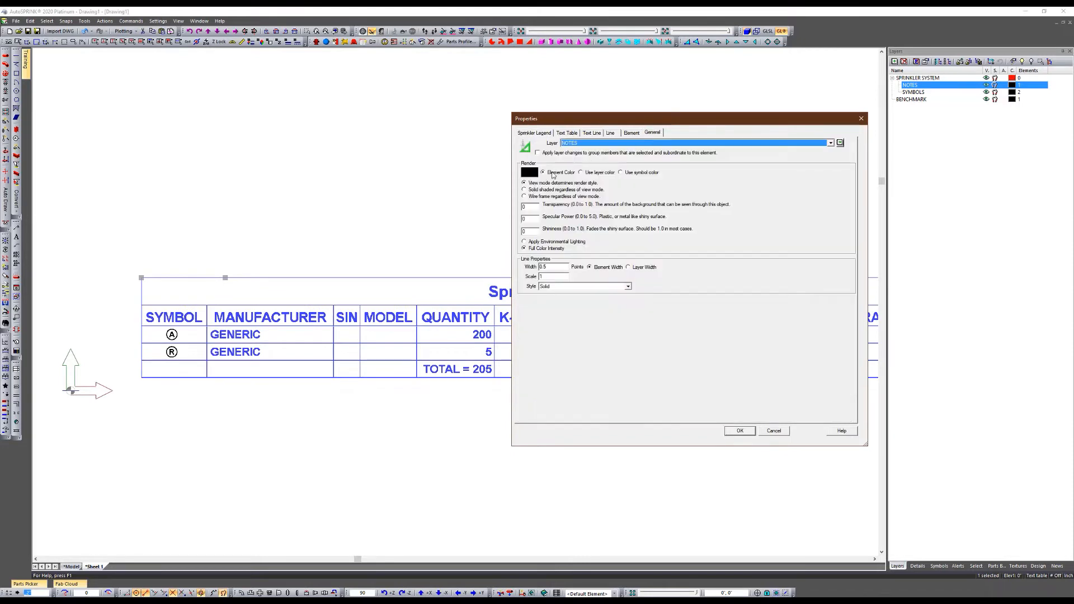
click(529, 172)
click(689, 301)
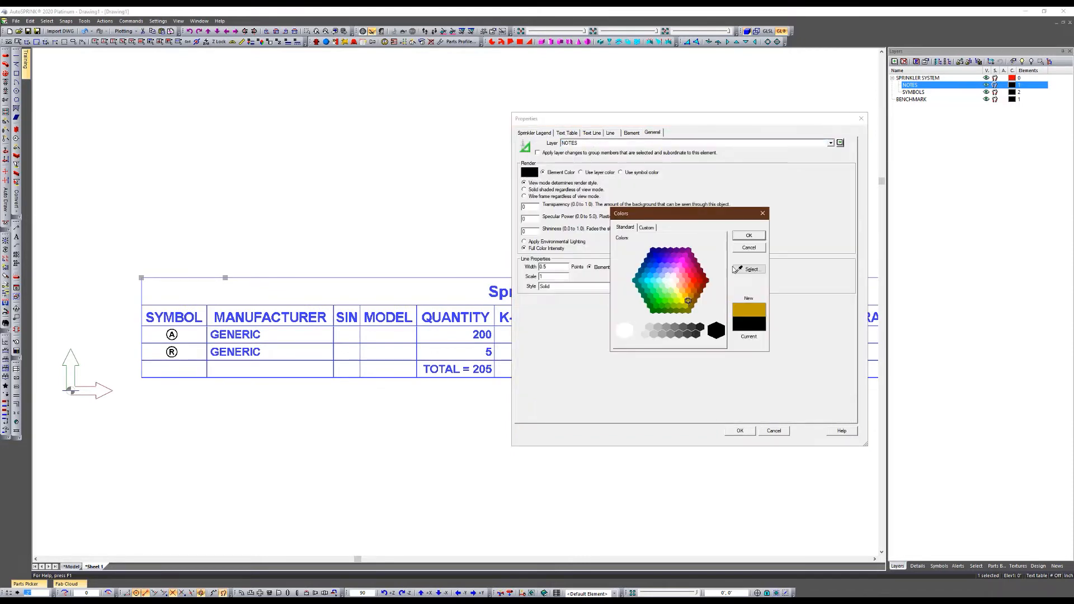
click(753, 237)
click(740, 431)
click(356, 213)
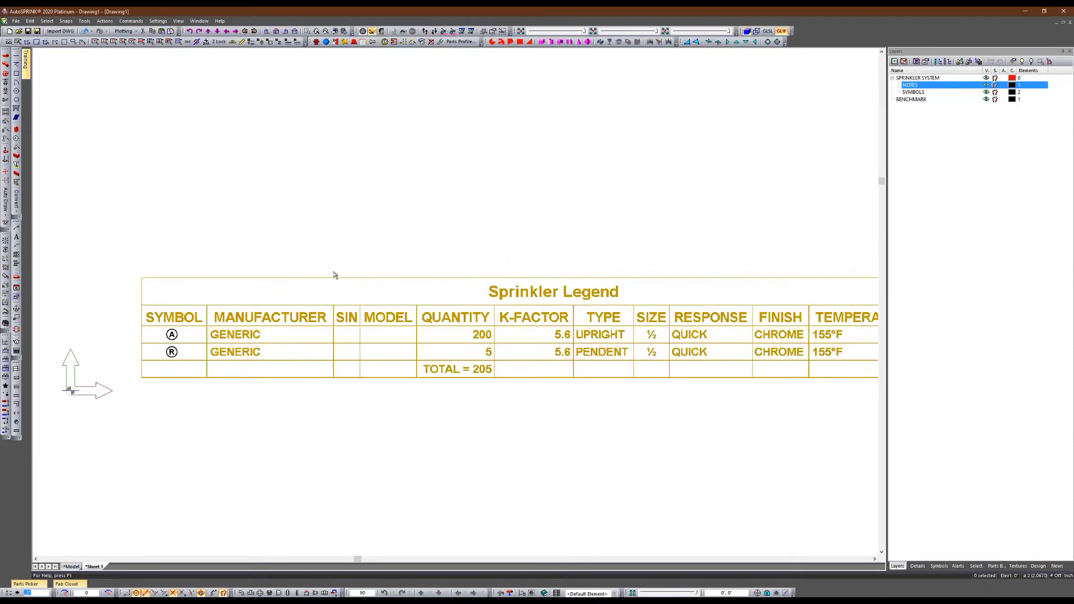
Set the Sprinkler Legend's render option back to Use layer color and deselect the table
double_click(297, 314)
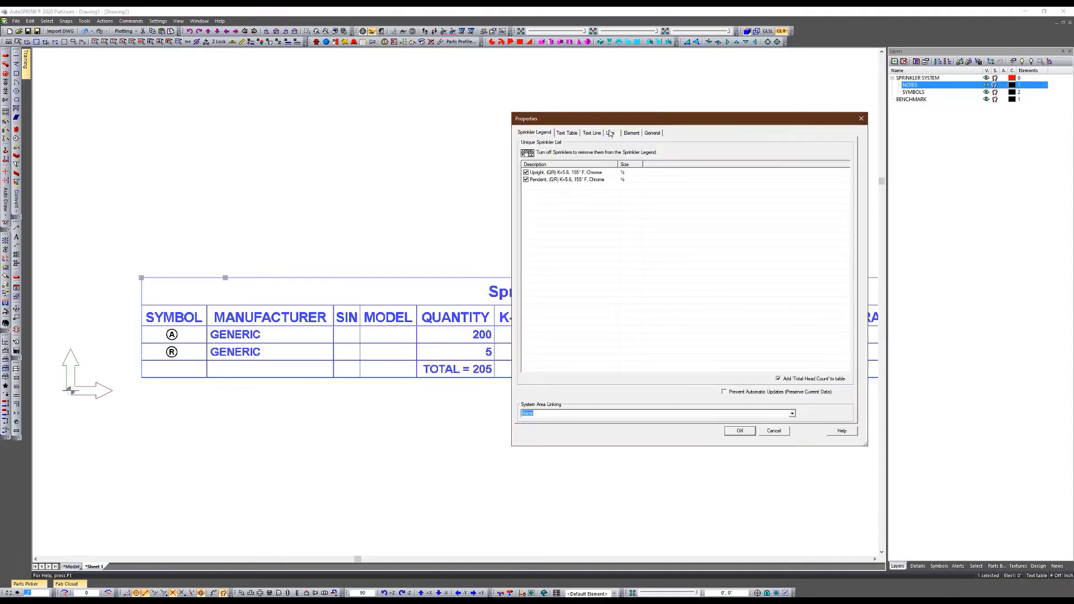
click(653, 135)
click(740, 431)
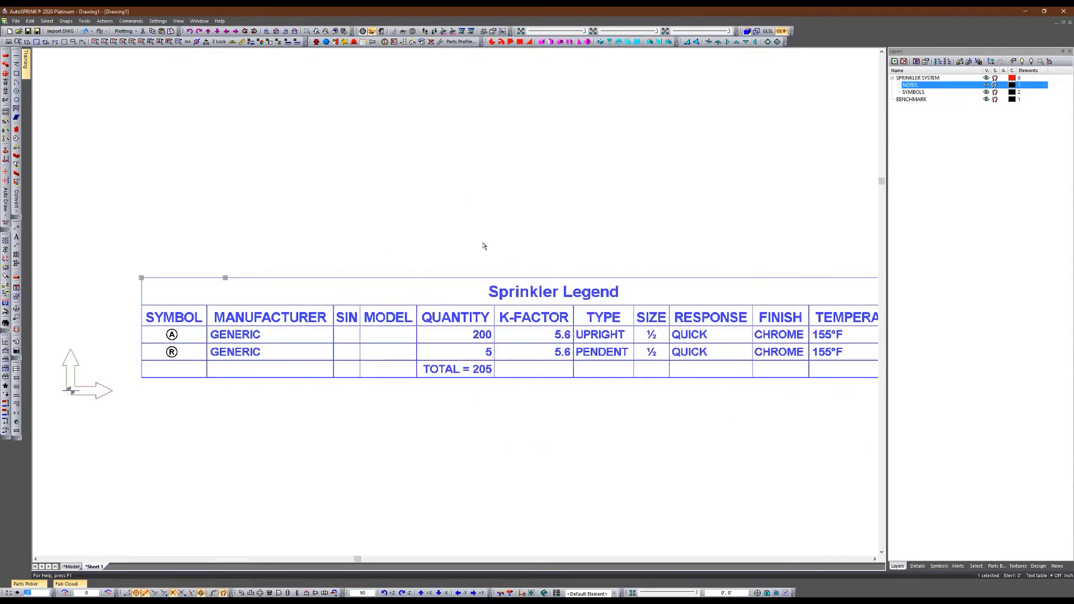
click(865, 151)
Set the NOTES layer color to dark red, then open the legend's properties and close them without changes
click(1012, 85)
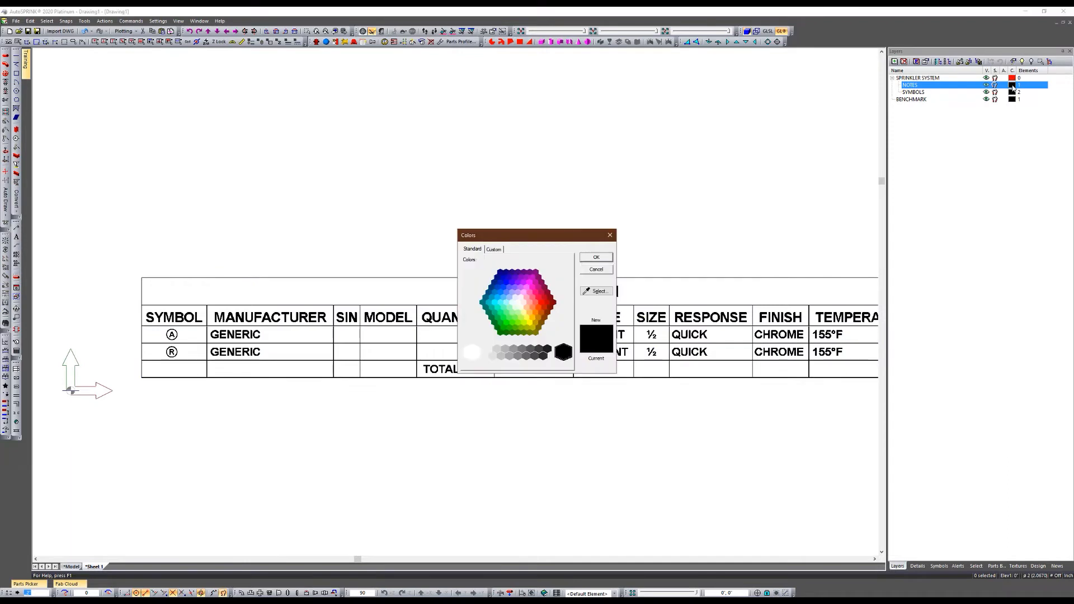
click(550, 301)
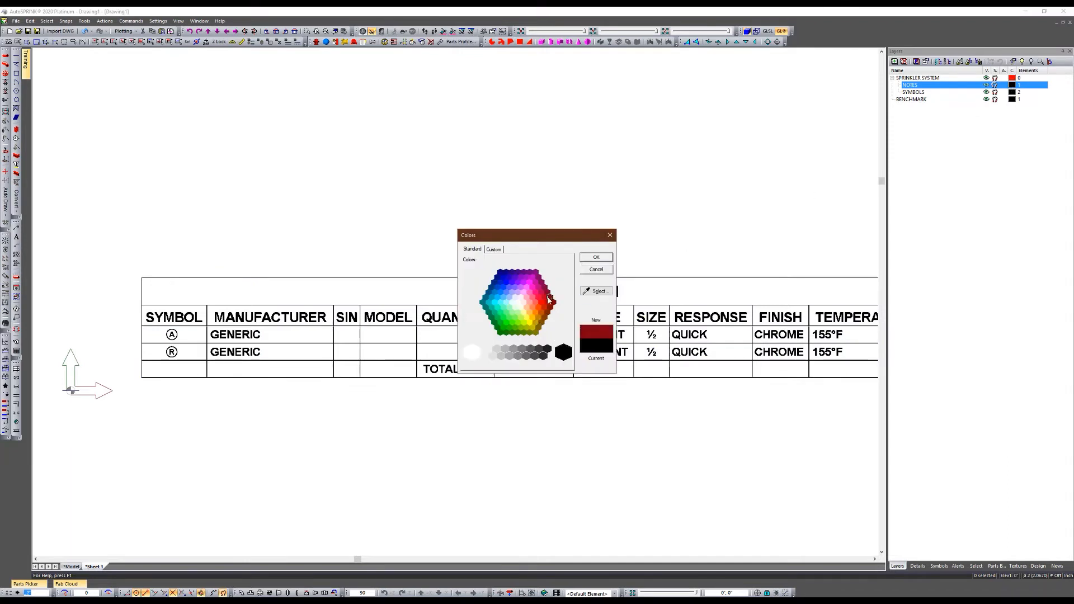
click(606, 257)
double_click(310, 317)
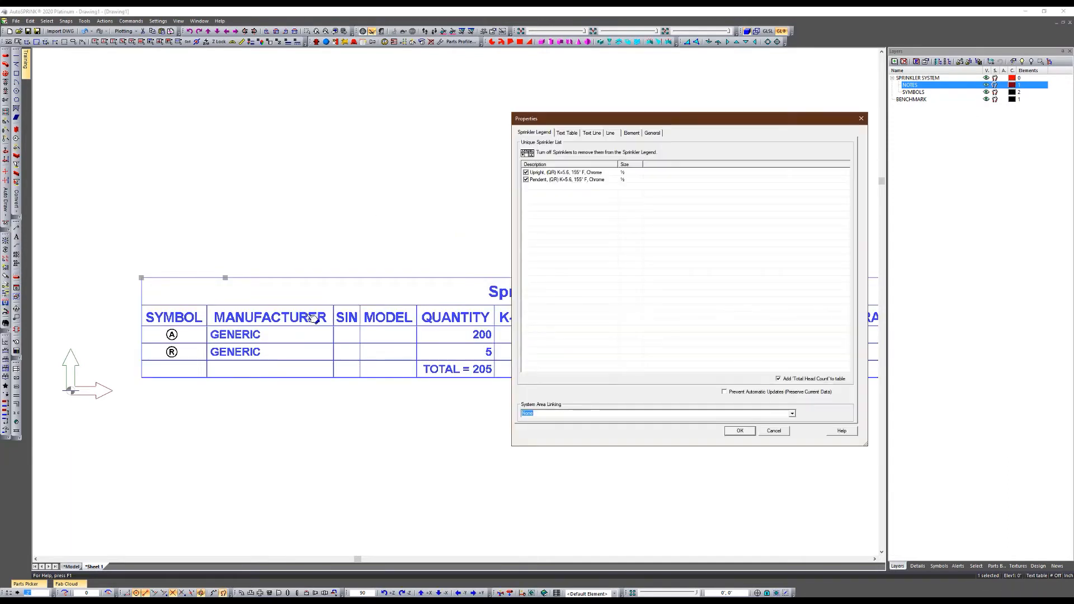
click(767, 432)
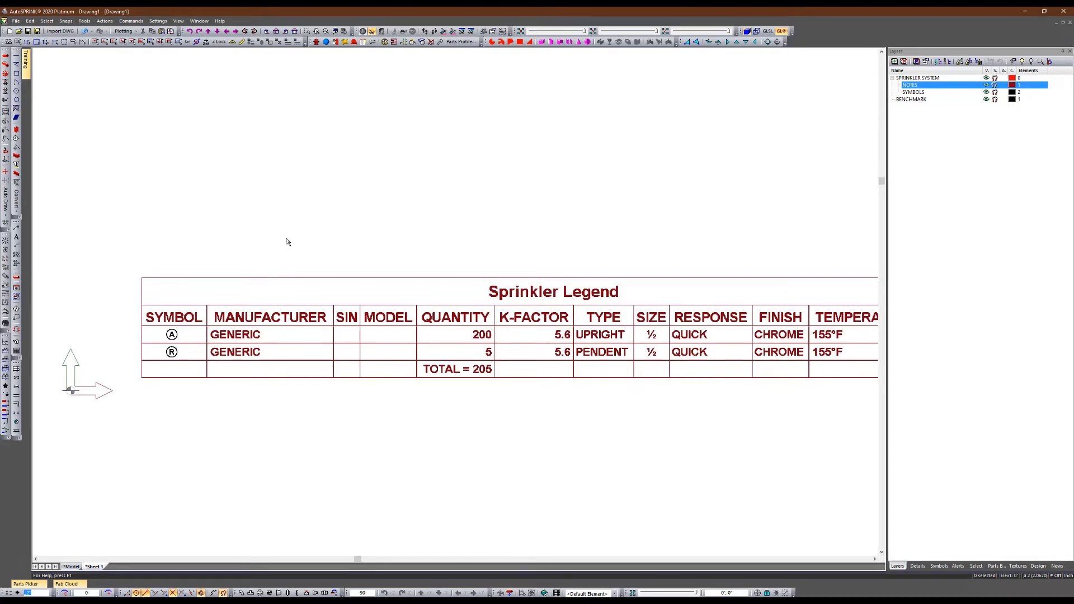
Return to the Model and select both the SSU-ADD and SSP-REL symbols near the benchmark
scroll(506, 244, down, 3)
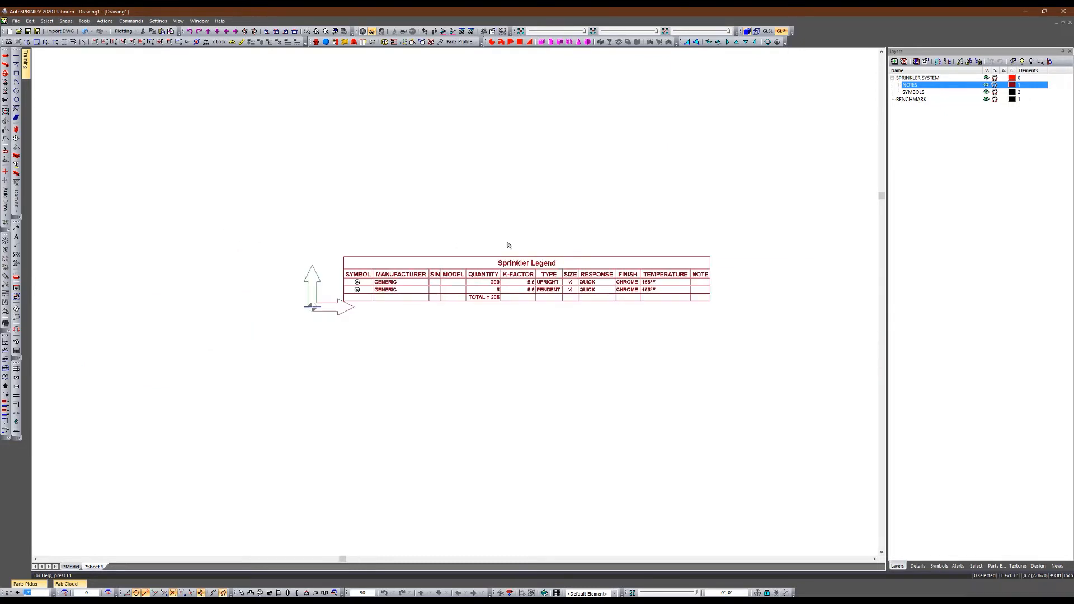
click(71, 567)
scroll(348, 431, down, 3)
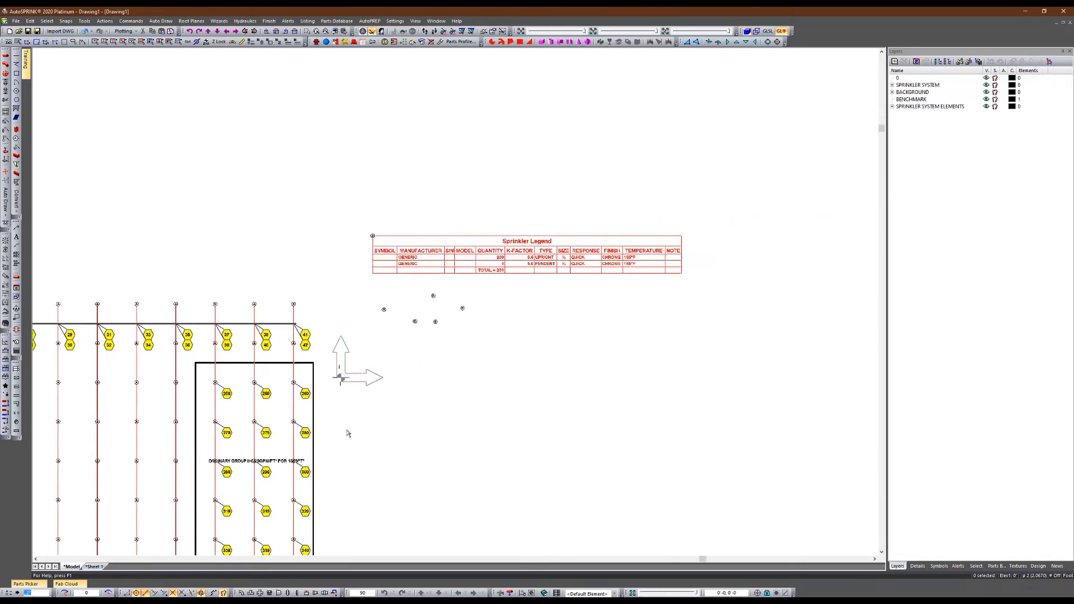
scroll(348, 363, up, 4)
scroll(346, 287, up, 3)
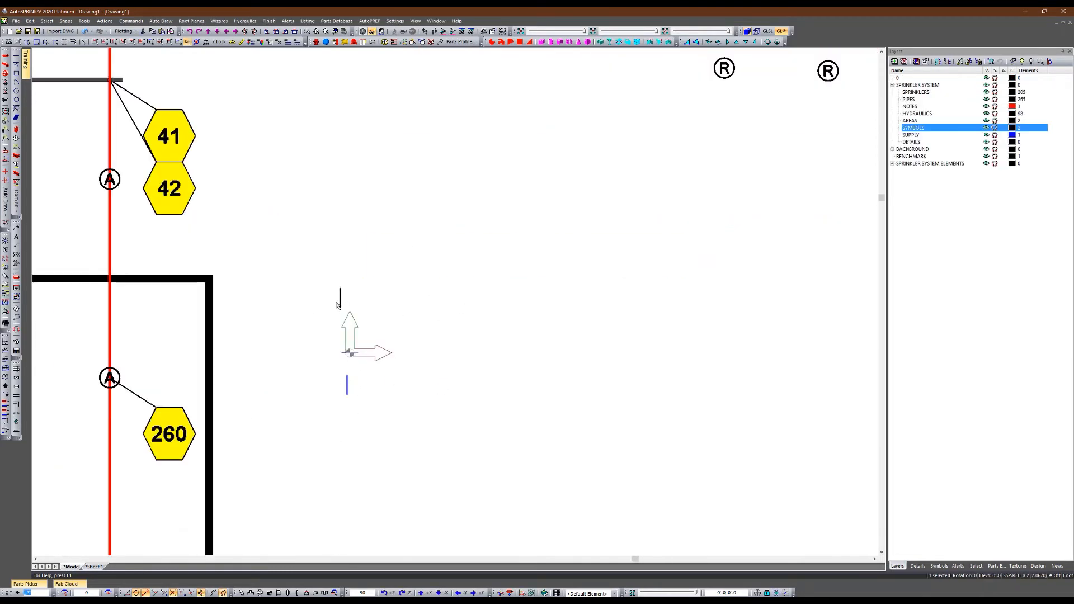
click(345, 293)
scroll(344, 301, down, 3)
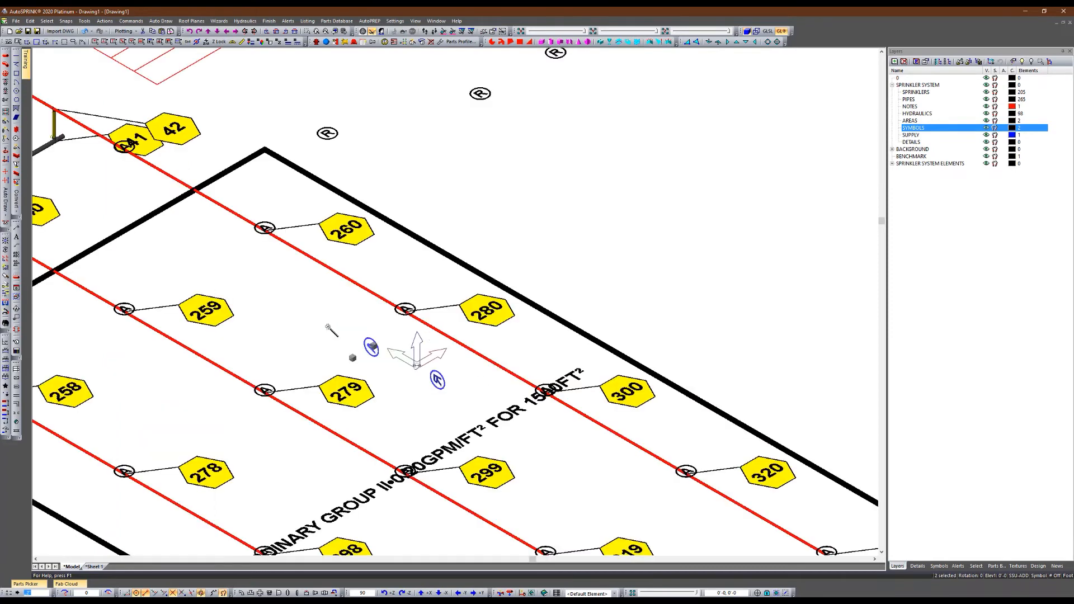
Place the benchmark at the SSU-ADD symbol's insertion point and rotate both symbols 90° about the Y axis
scroll(348, 305, up, 5)
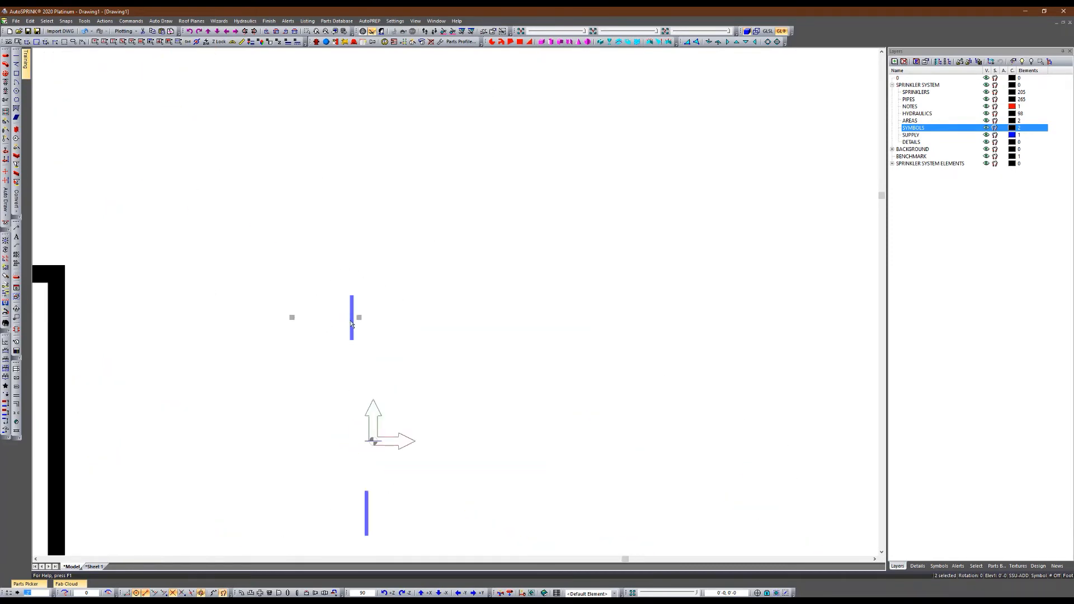
click(359, 318)
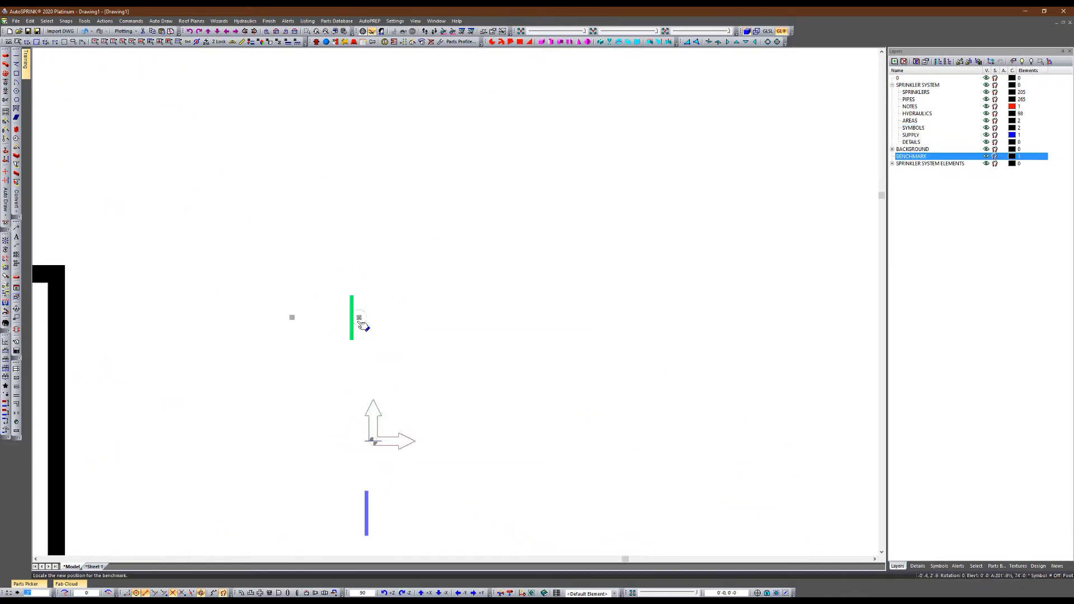
click(358, 318)
click(458, 593)
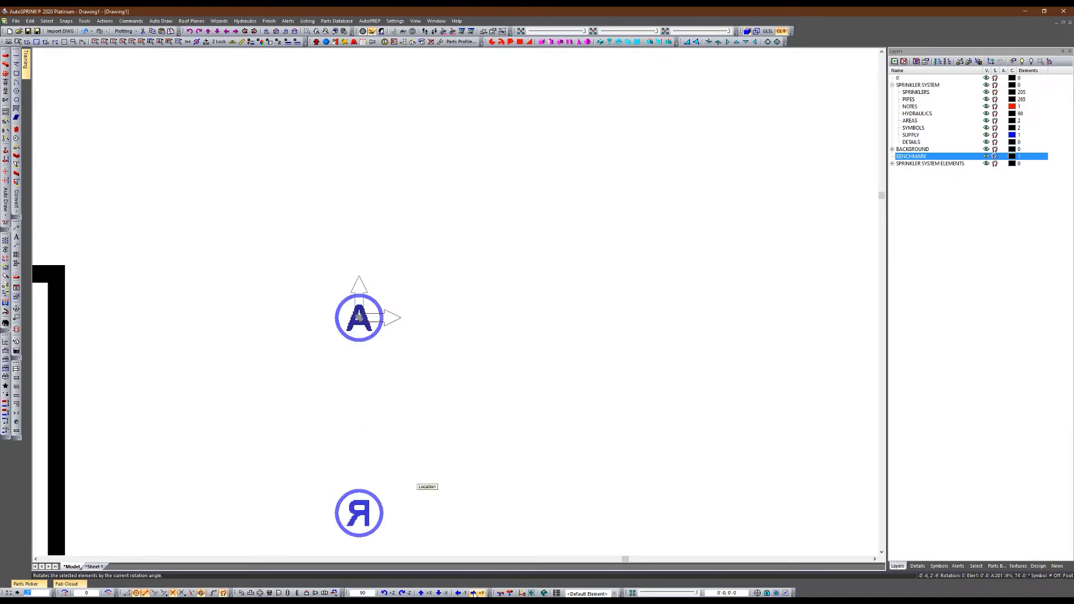
Select the mirrored SSP-REL symbol, place the benchmark at its insertion point and turn it 90° twice about the Y axis
key(Escape)
click(371, 339)
scroll(370, 311, down, 2)
ctrl+middle_drag(396, 431, 402, 371)
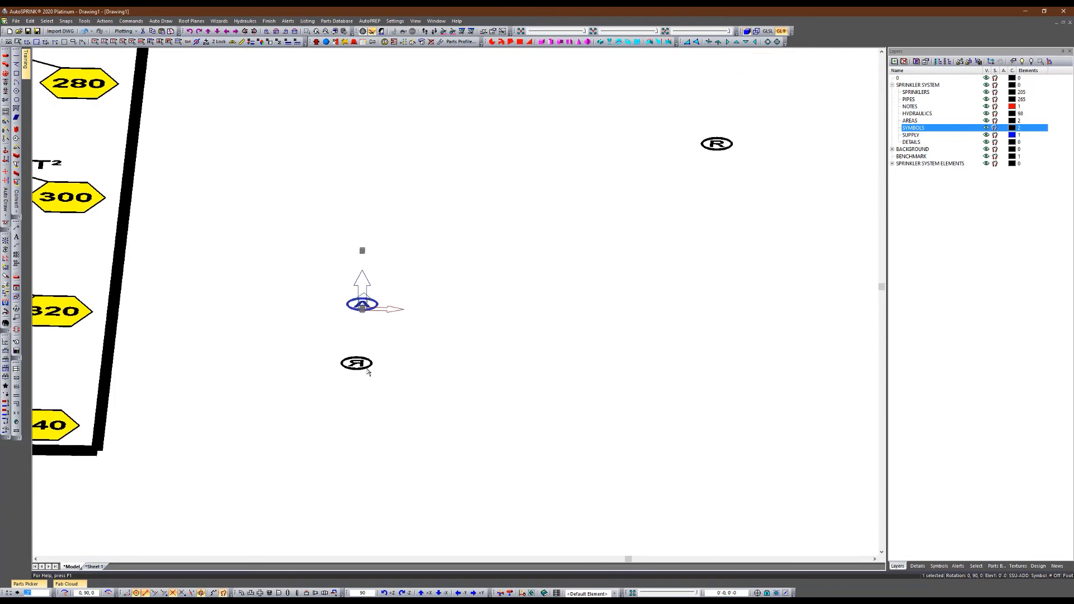
click(361, 366)
scroll(363, 369, up, 4)
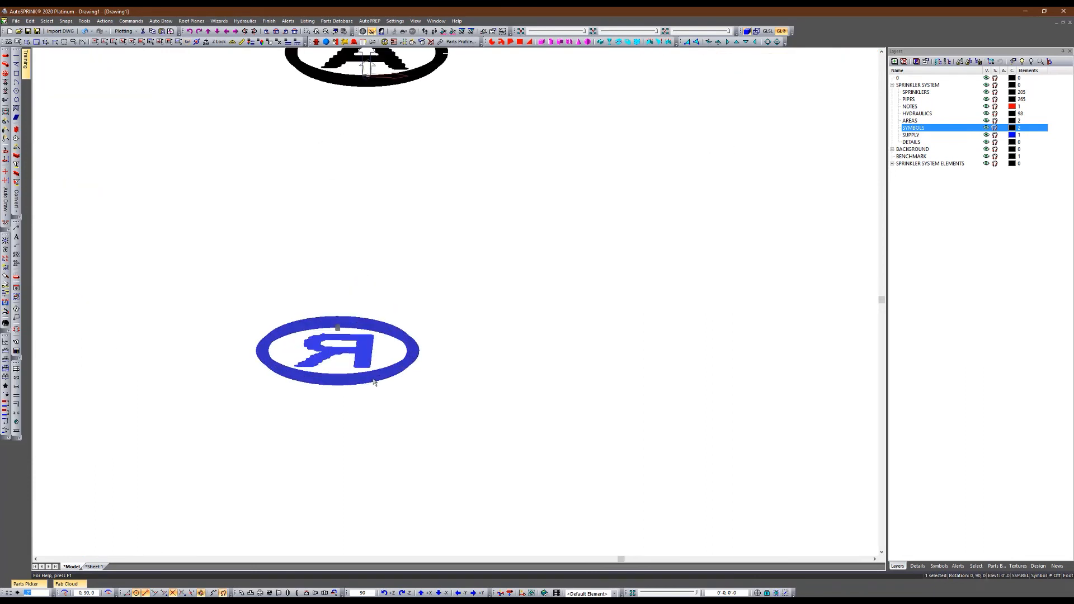
click(338, 328)
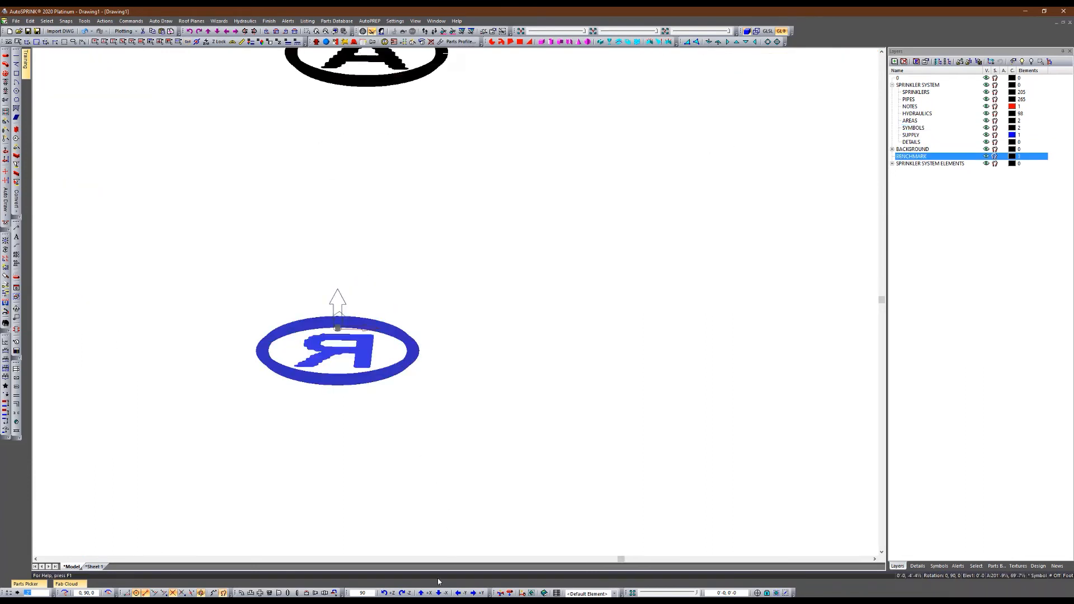
click(461, 593)
click(461, 592)
key(Escape)
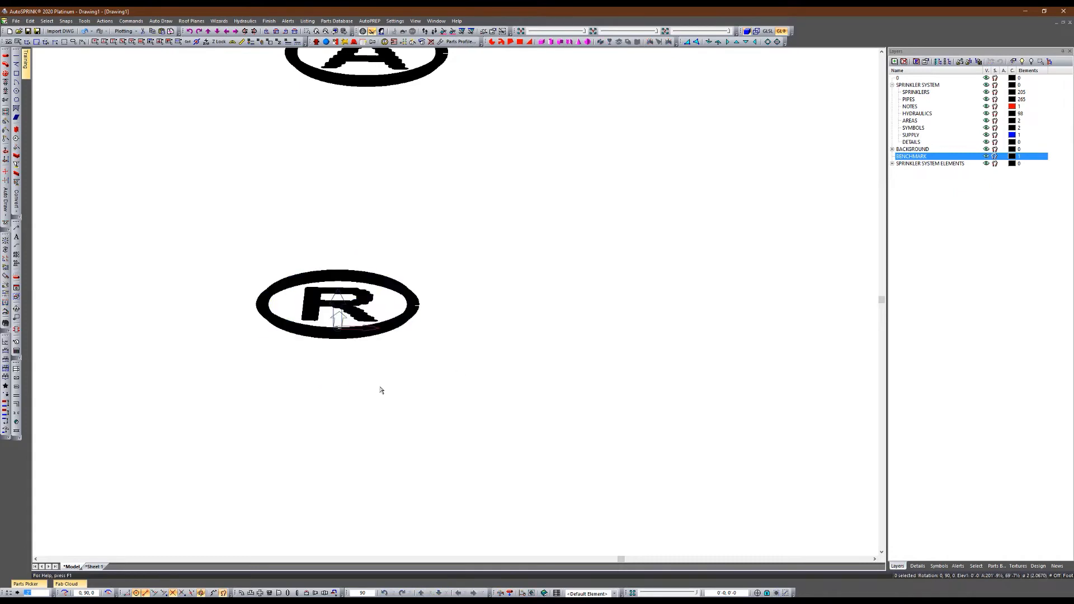
Save the SSU-ADD symbol from the model as a detail in the trainer's personal details folder under AutoSPRINK 2020
scroll(381, 390, down, 3)
click(917, 566)
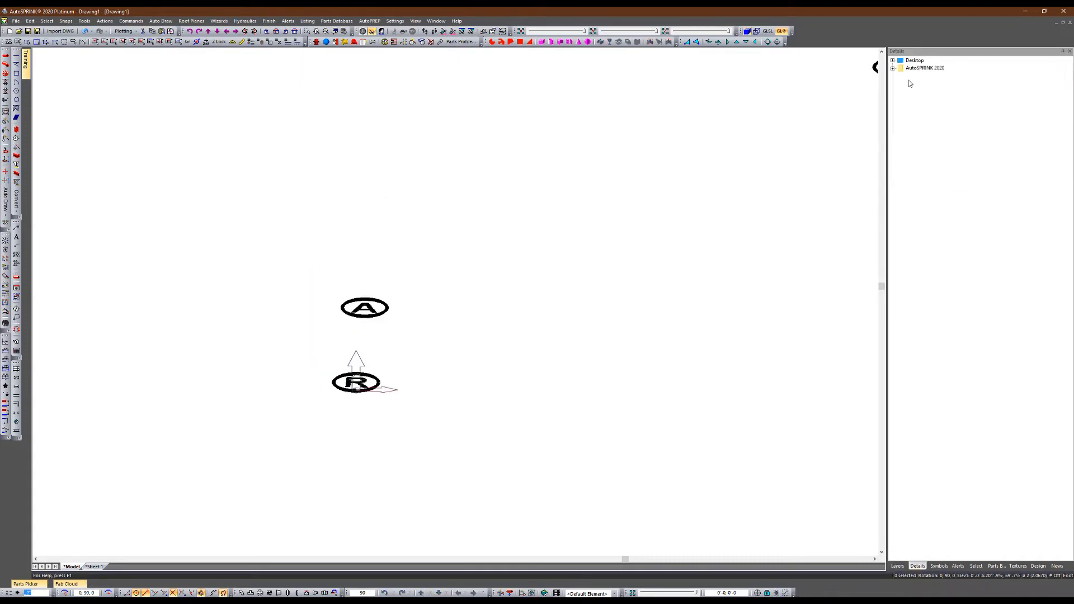
click(893, 69)
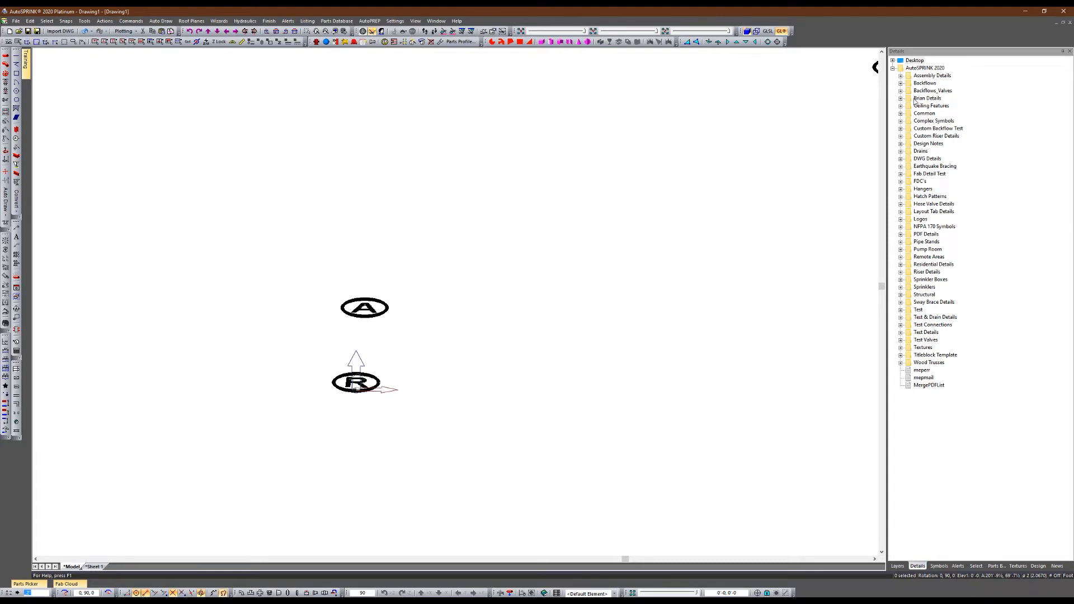
double_click(915, 100)
drag(375, 310, 922, 99)
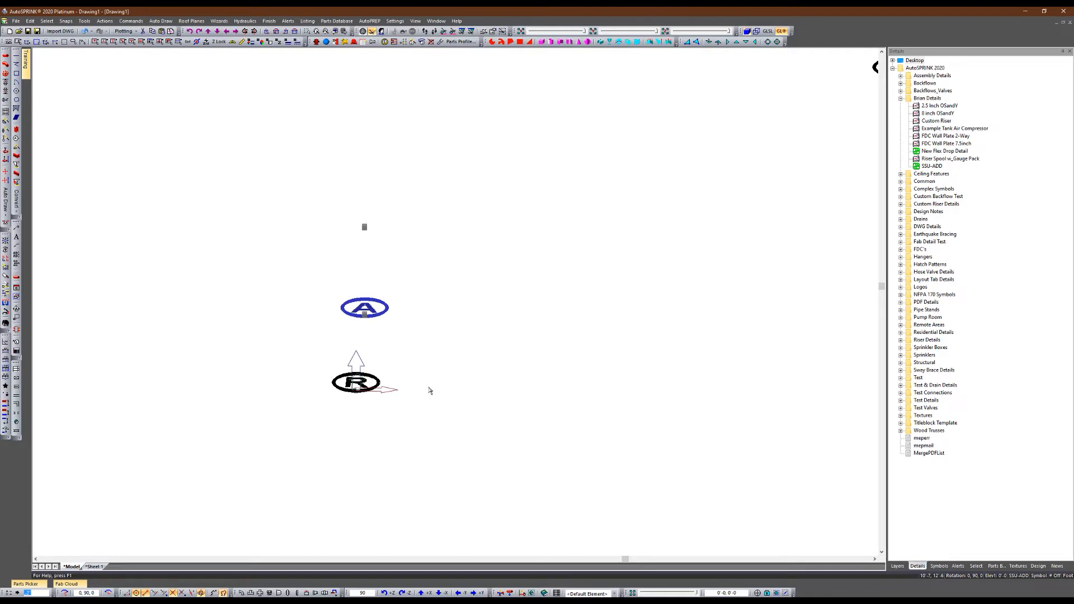
key(Escape)
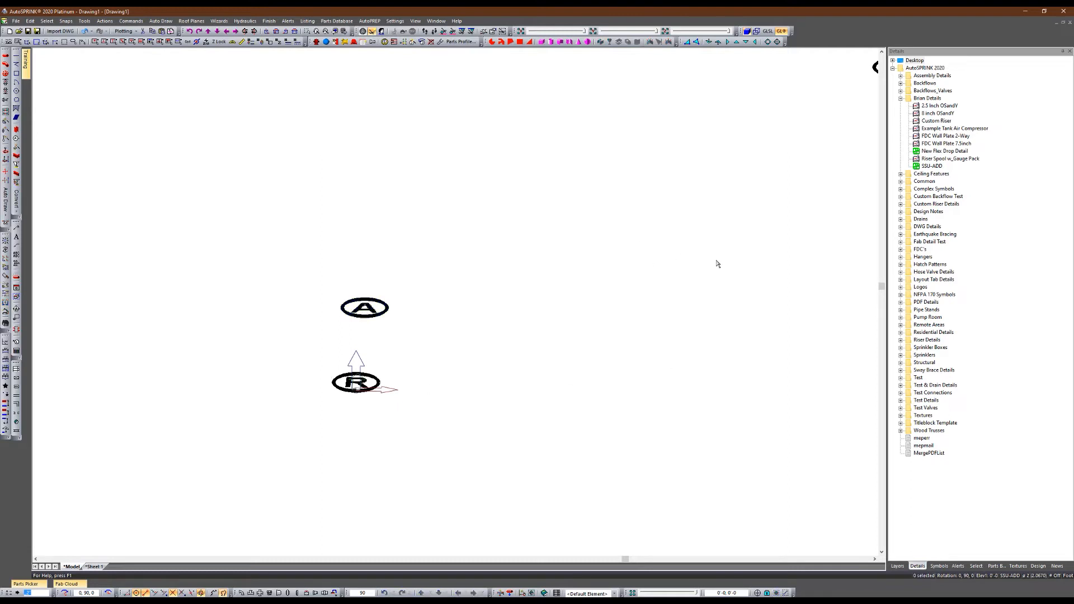
Preview the SSP-REL and SSU-ADD details in the Sprinkler folder under Complex Symbols to check their orientation
click(900, 189)
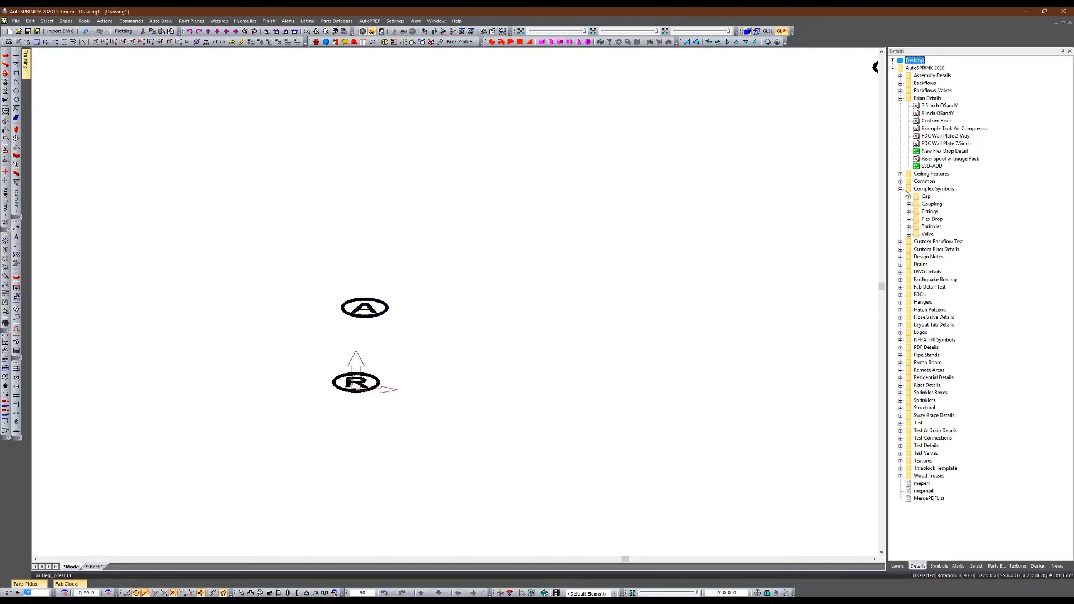
click(908, 226)
click(937, 265)
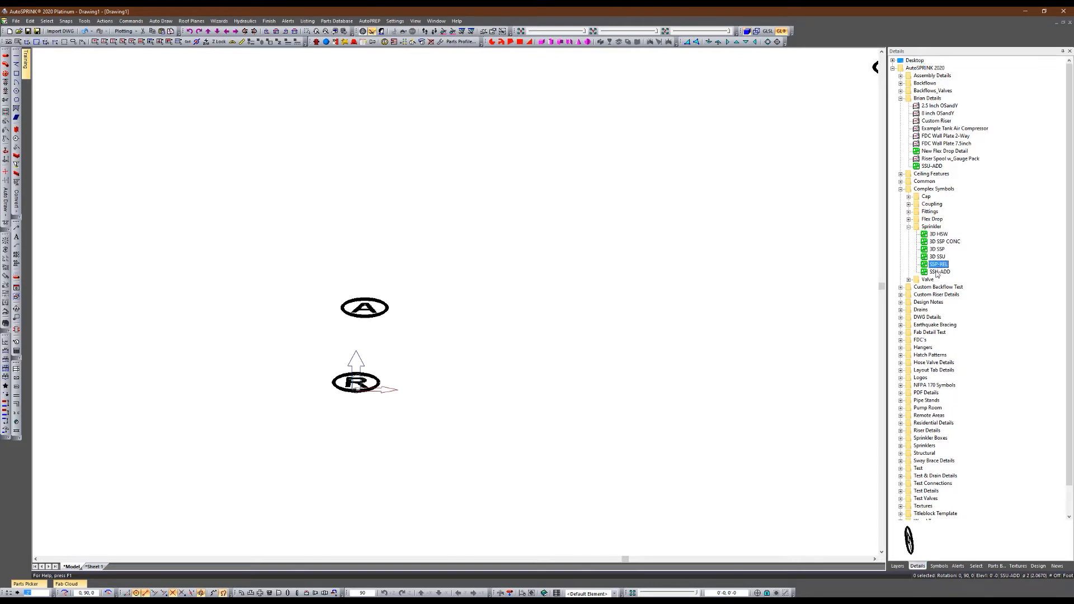
click(938, 272)
click(939, 265)
click(939, 272)
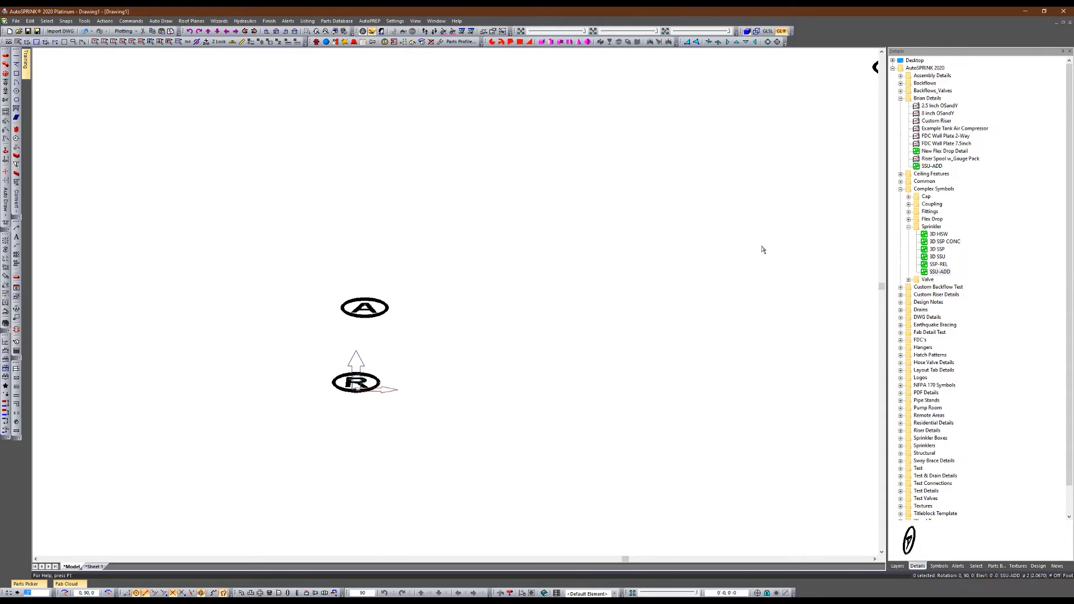
Preview the duplicate SSU-ADD detail in the trainer's personal details folder and delete it from there
click(931, 166)
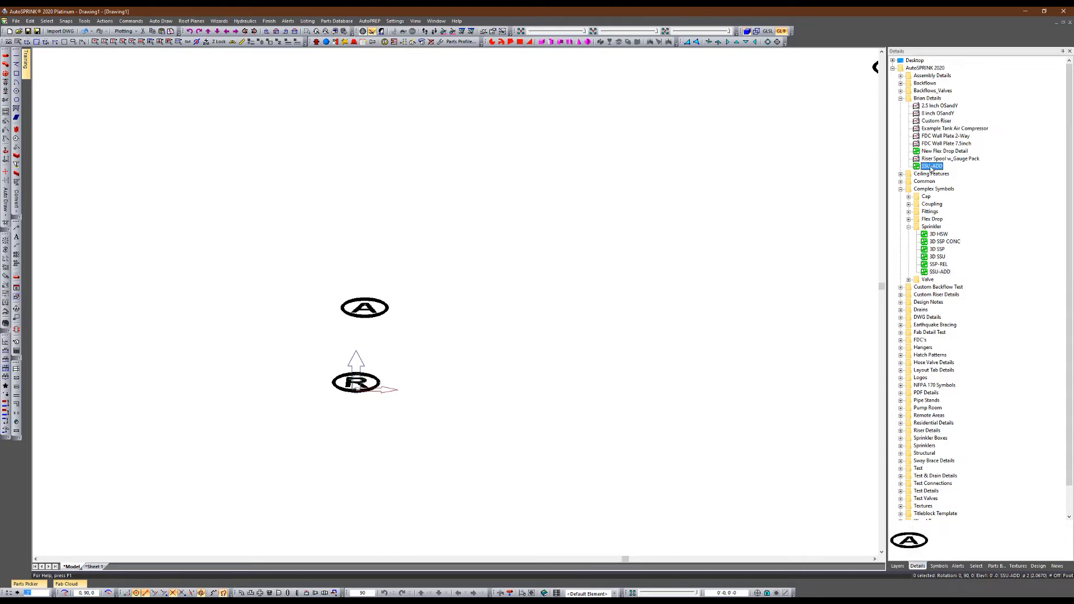
right_click(931, 168)
click(951, 189)
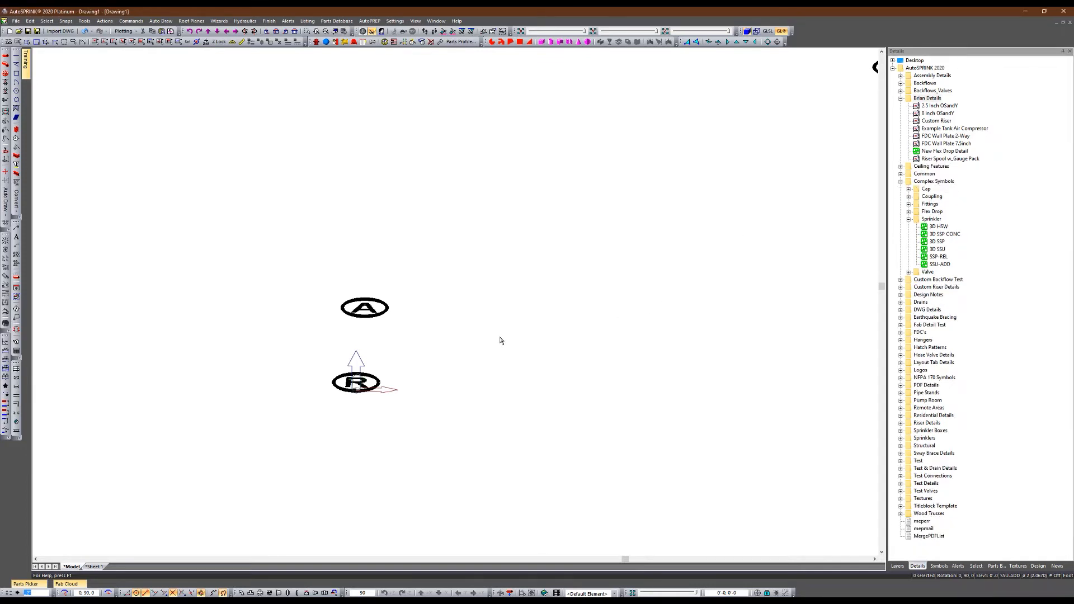
Select the SSU-ADD symbol together with the sprinkler tagged 320 and open the Complex Symbols commands for them
scroll(620, 294, down, 3)
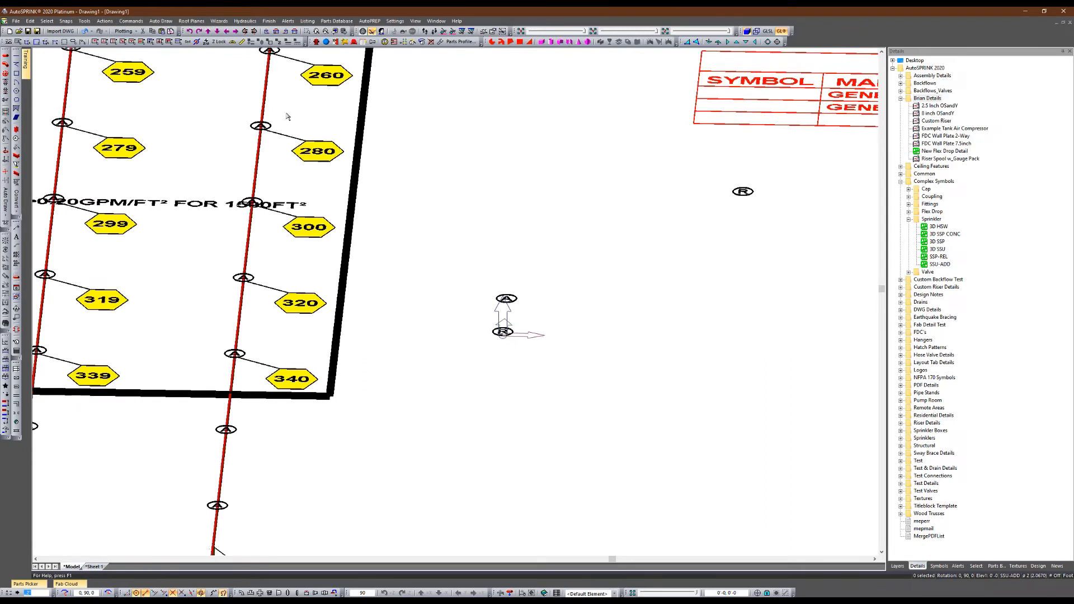
right_click(270, 129)
click(512, 300)
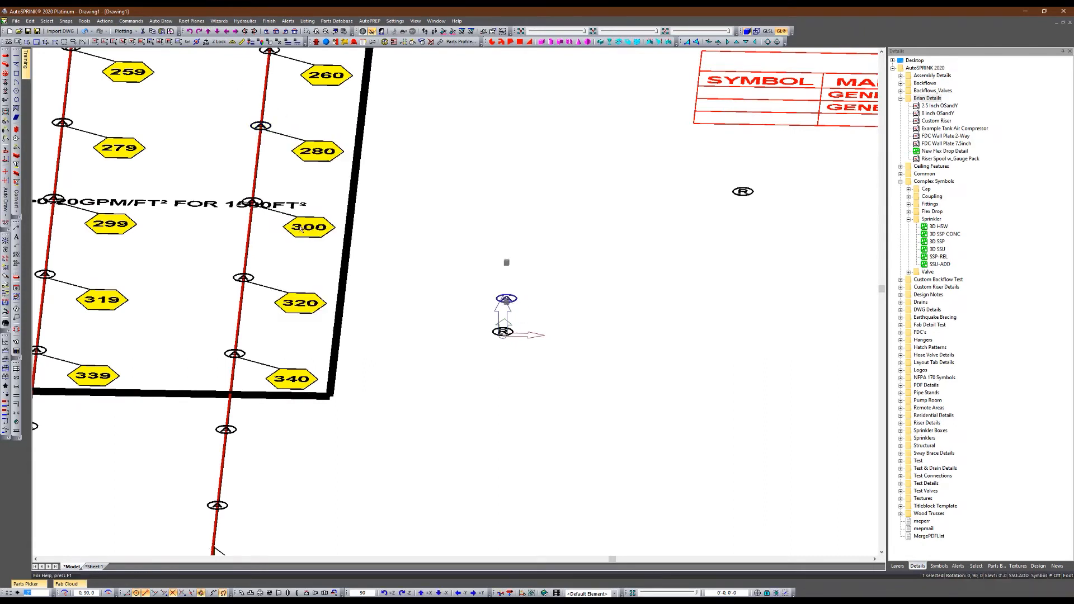
right_click(252, 281)
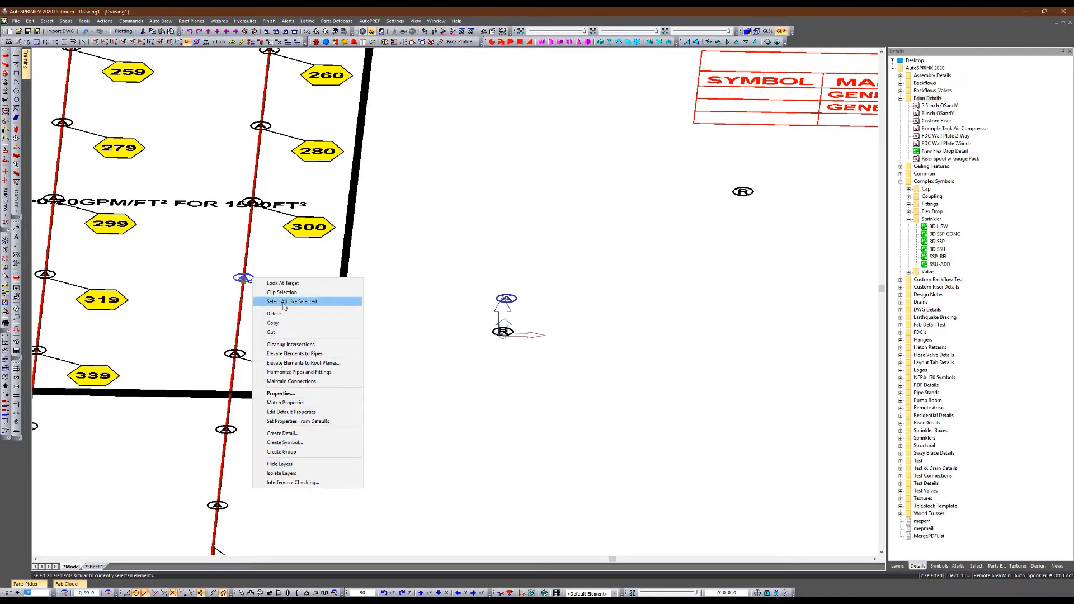
click(131, 21)
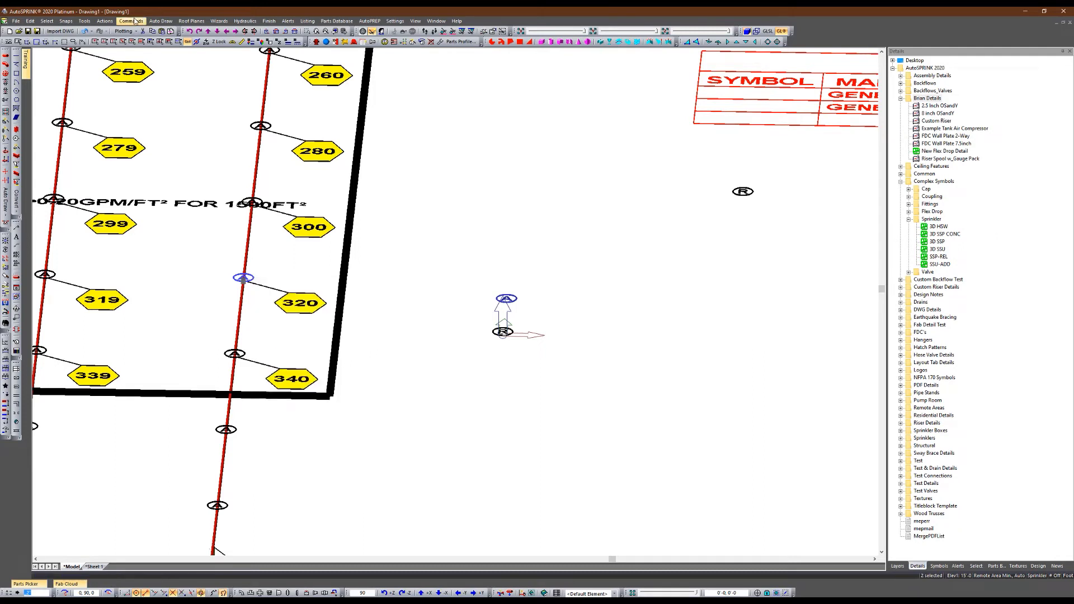
click(131, 21)
mouse_move(165, 164)
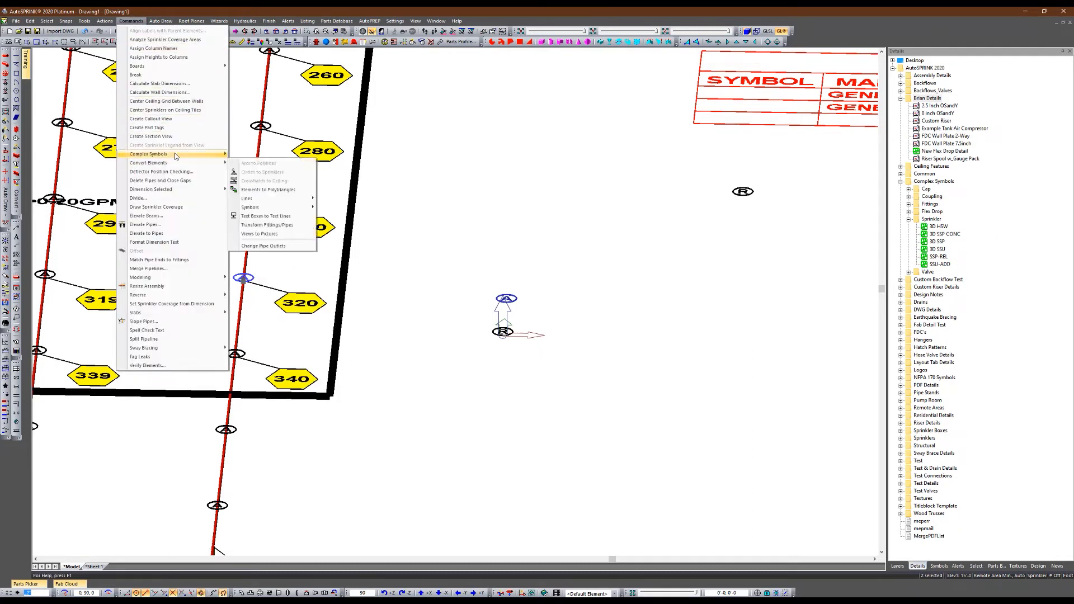
click(250, 154)
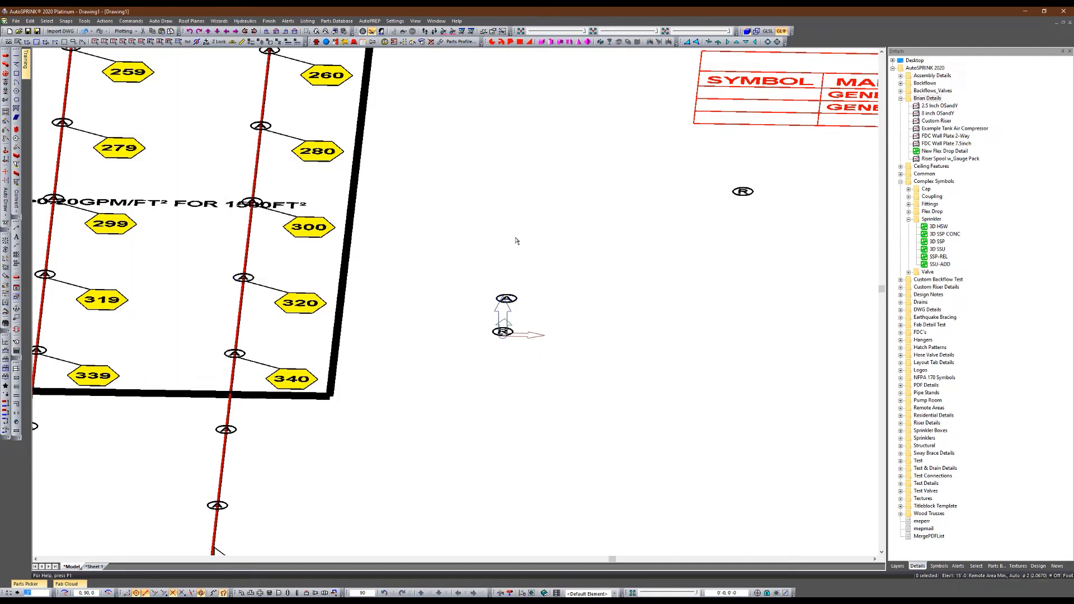
key(alt+Tab)
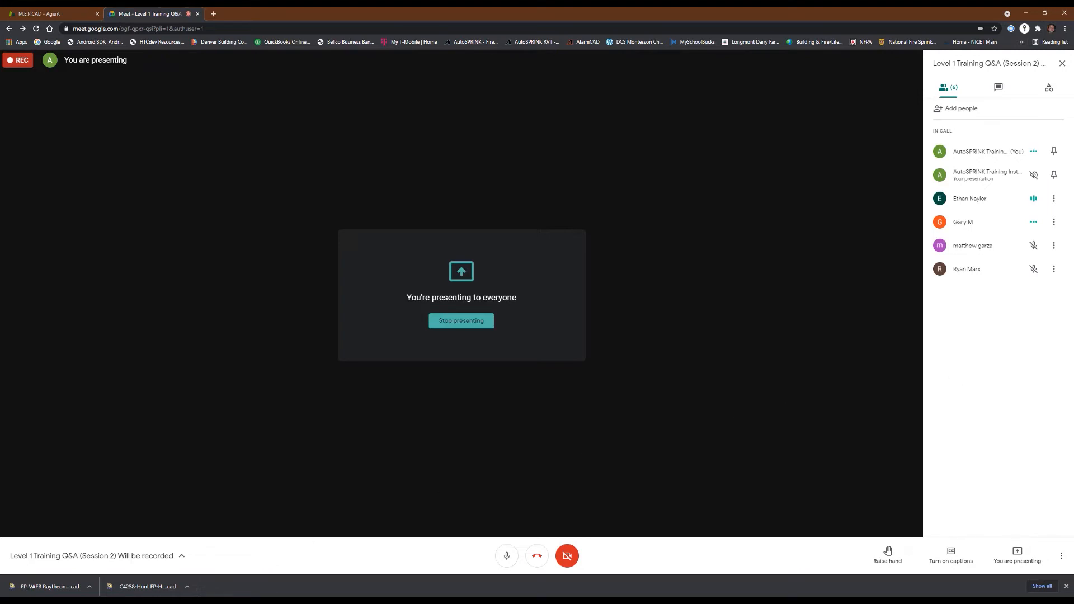
mouse_move(342, 596)
click(367, 573)
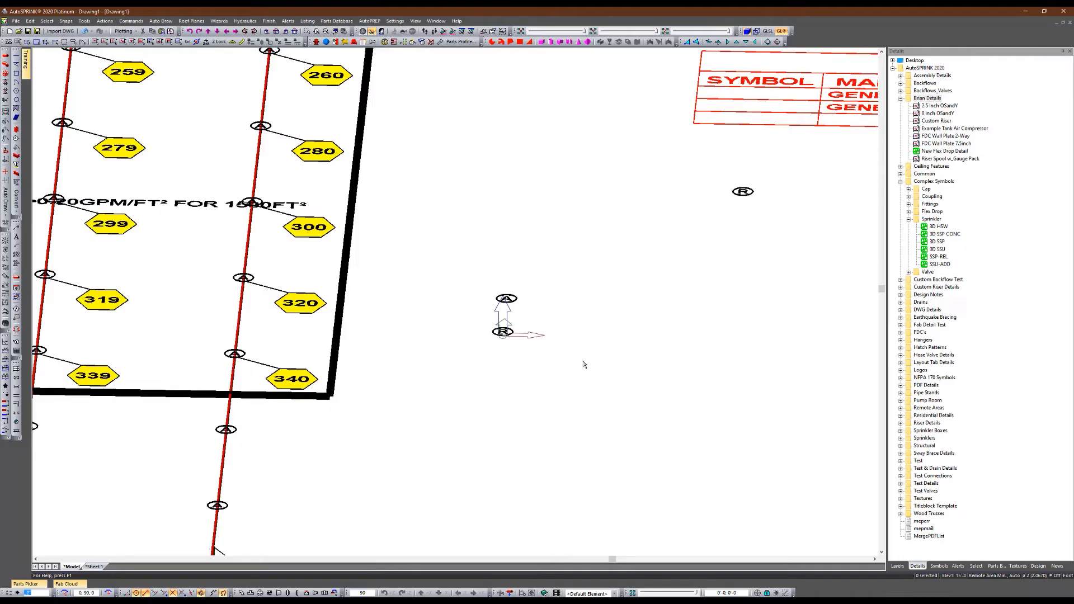
Open Sheet 1, select both the A and R symbols in the Sprinkler Legend and clear the selection
scroll(241, 367, down, 4)
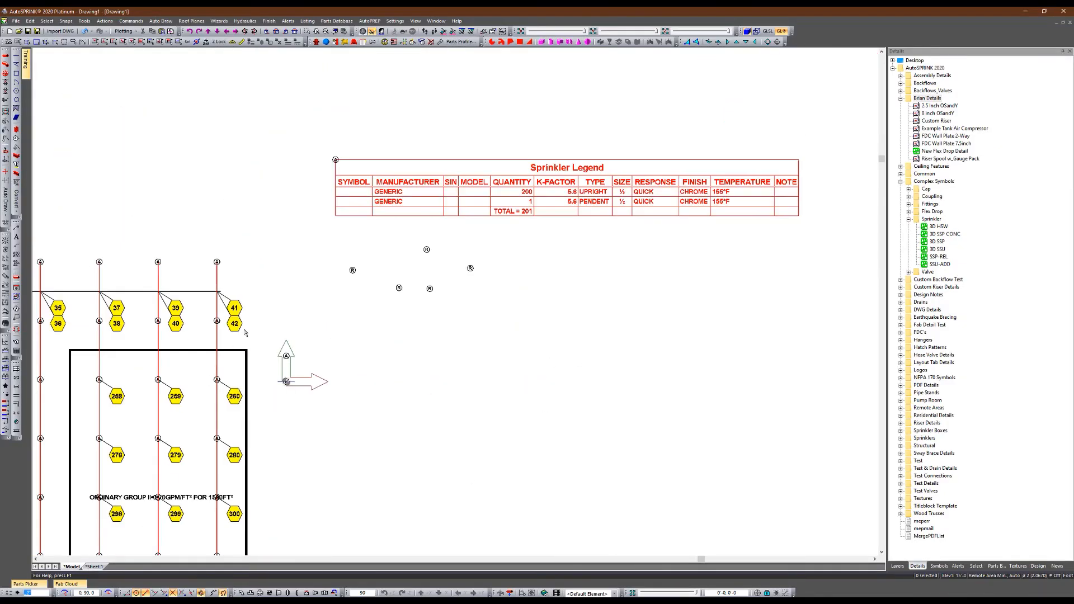
click(99, 568)
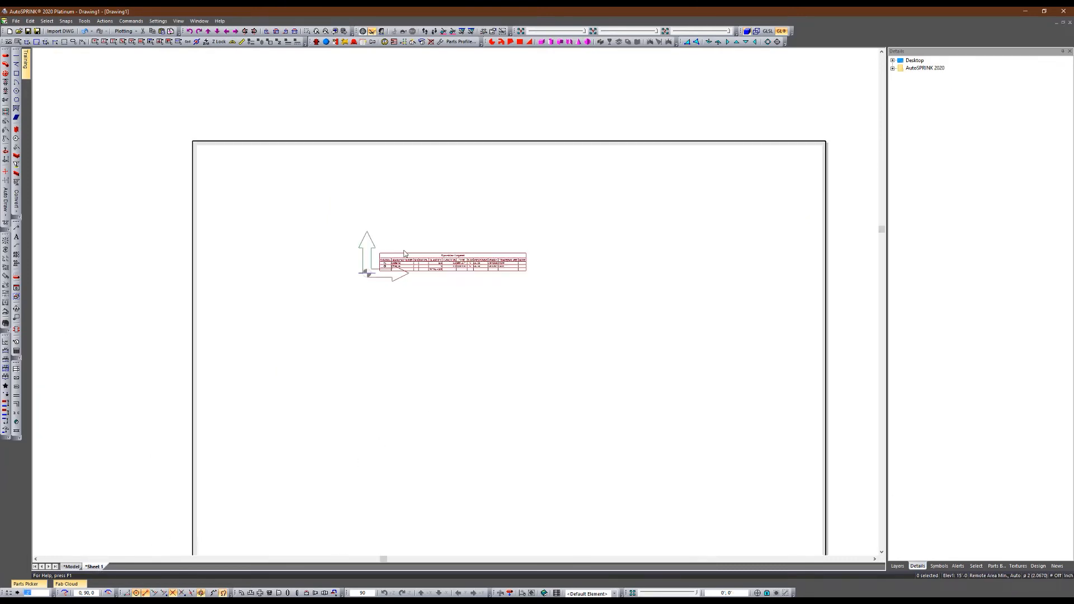
scroll(405, 263, up, 3)
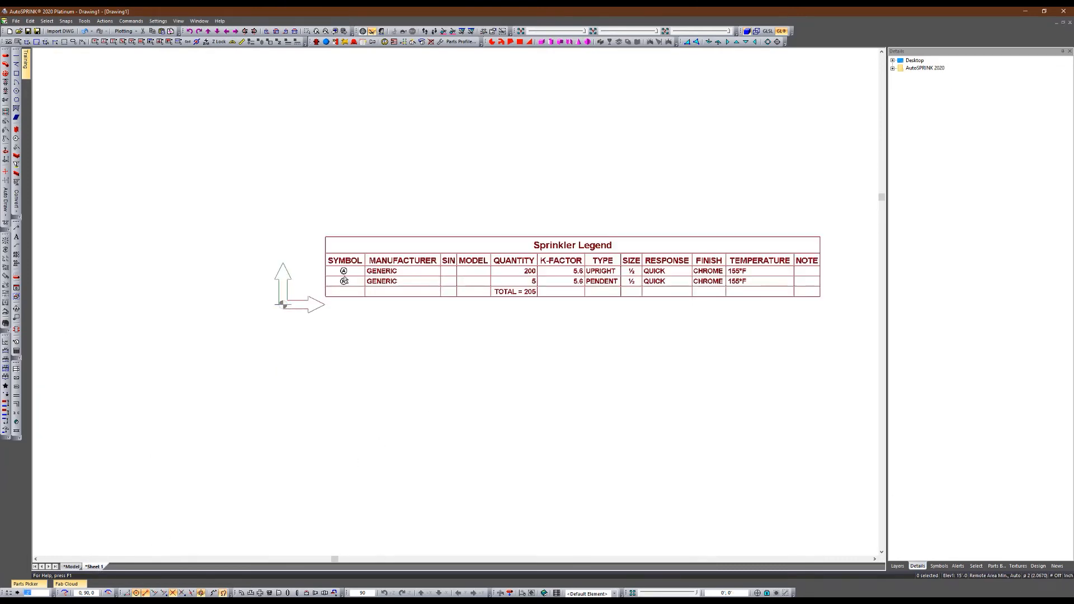
scroll(344, 281, up, 4)
click(343, 262)
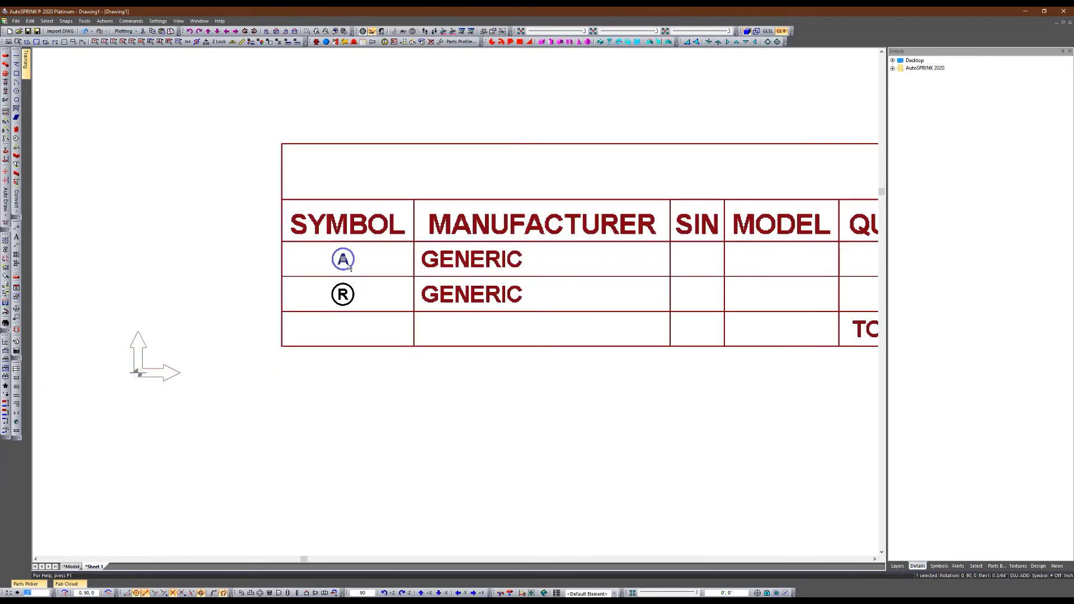
ctrl+click(348, 295)
scroll(228, 302, down, 4)
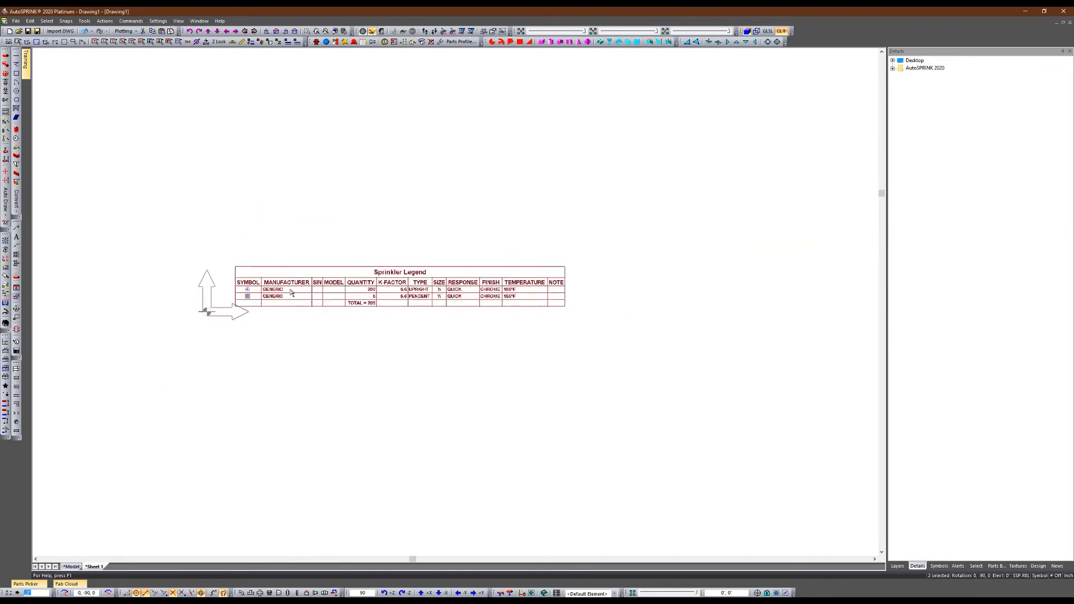
scroll(448, 260, down, 3)
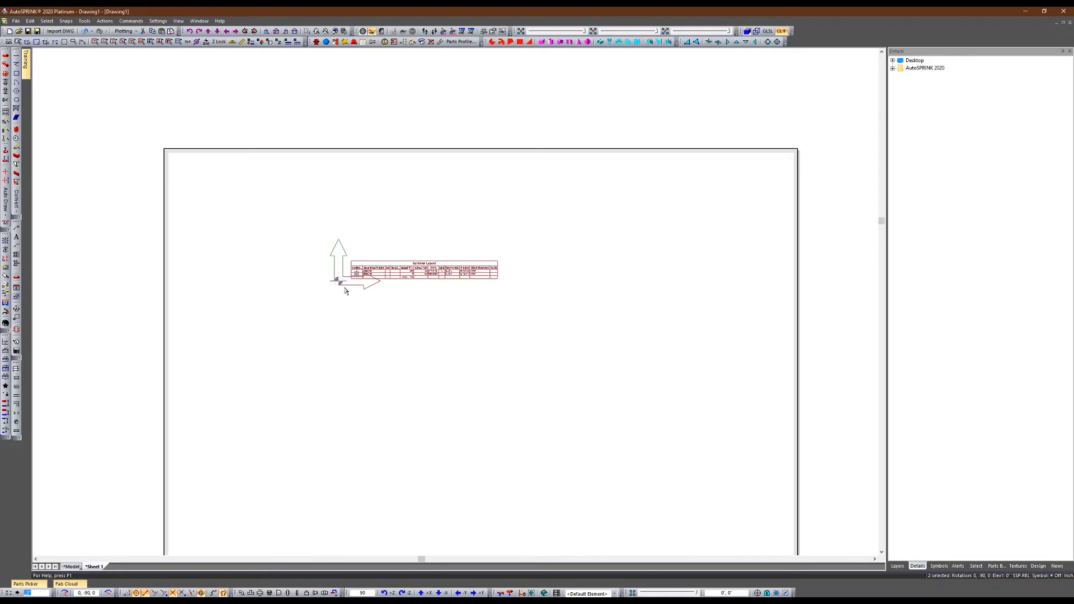
scroll(333, 269, up, 5)
key(Escape)
Place the benchmark at the legend's A symbol in isometric view, select both the A and R symbols and explode them
click(338, 280)
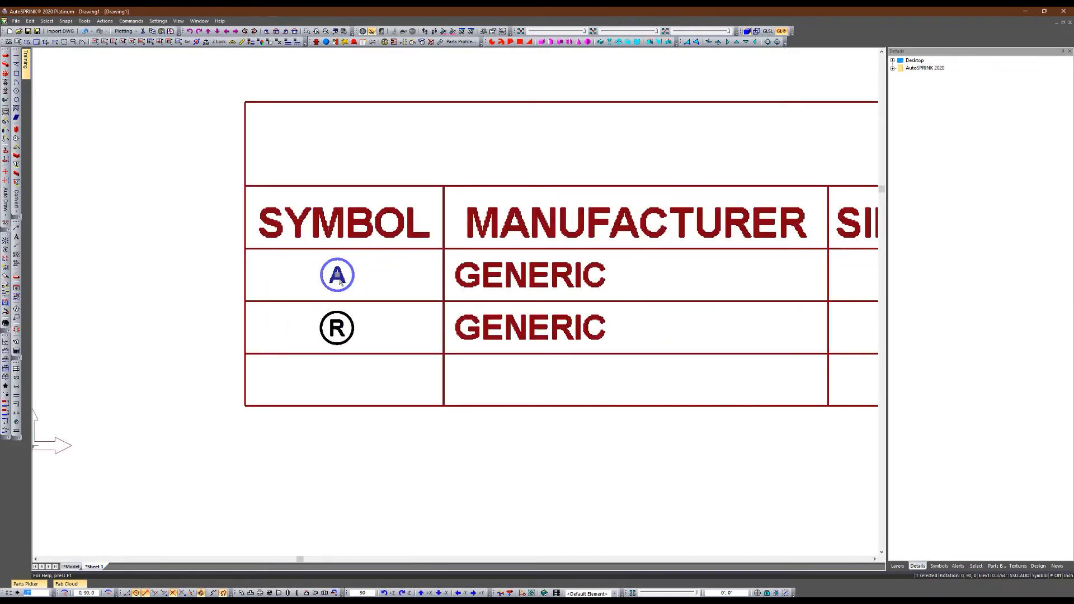
key(i)
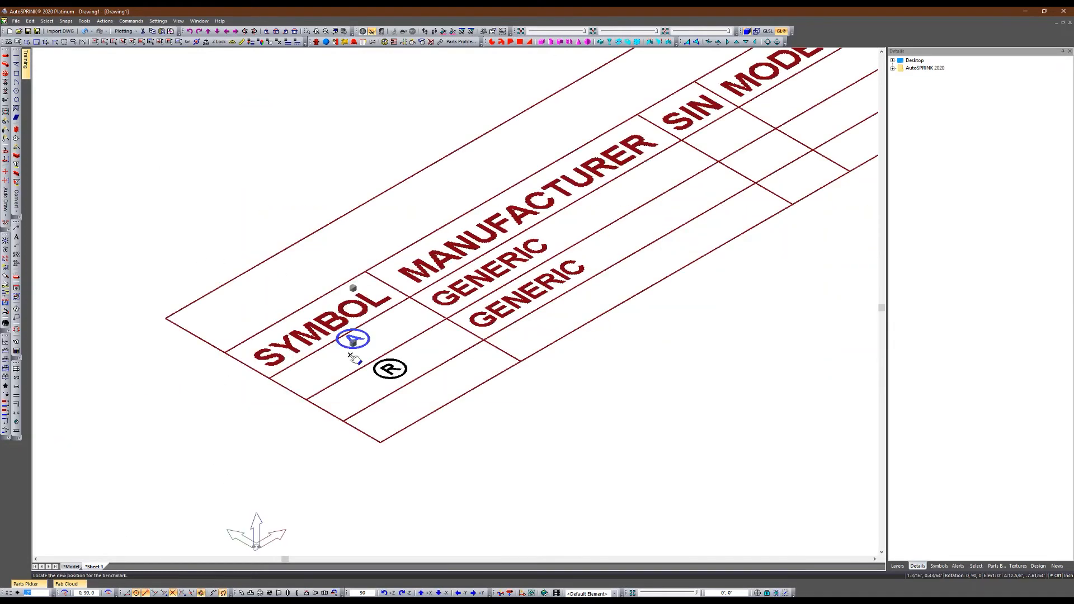
click(358, 348)
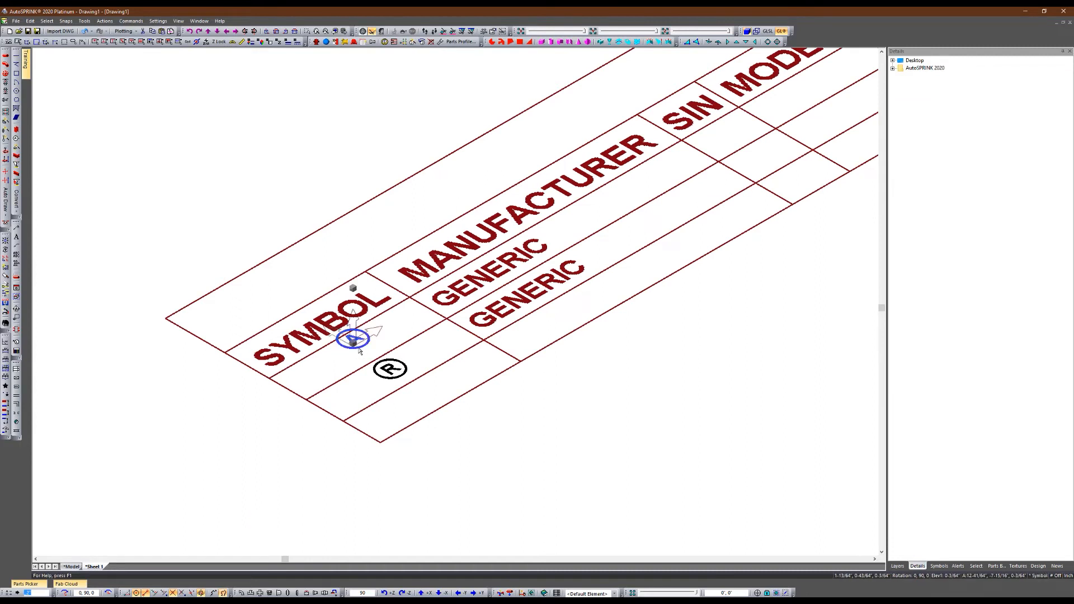
ctrl+click(390, 370)
right_click(391, 372)
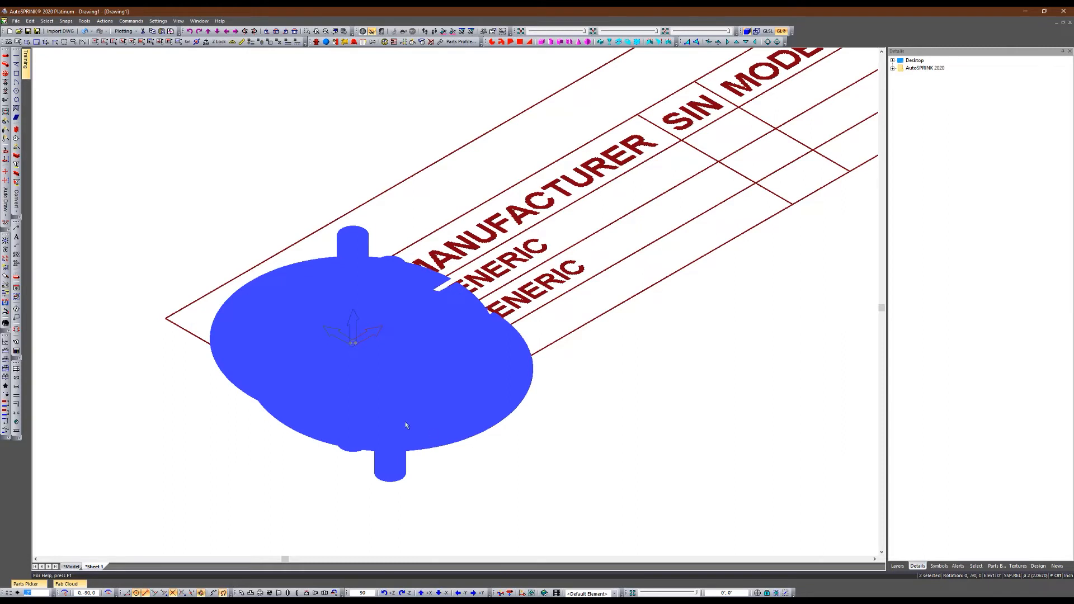
Reduce the line width of the exploded A and R symbol elements in their general properties and return to plan view
double_click(392, 423)
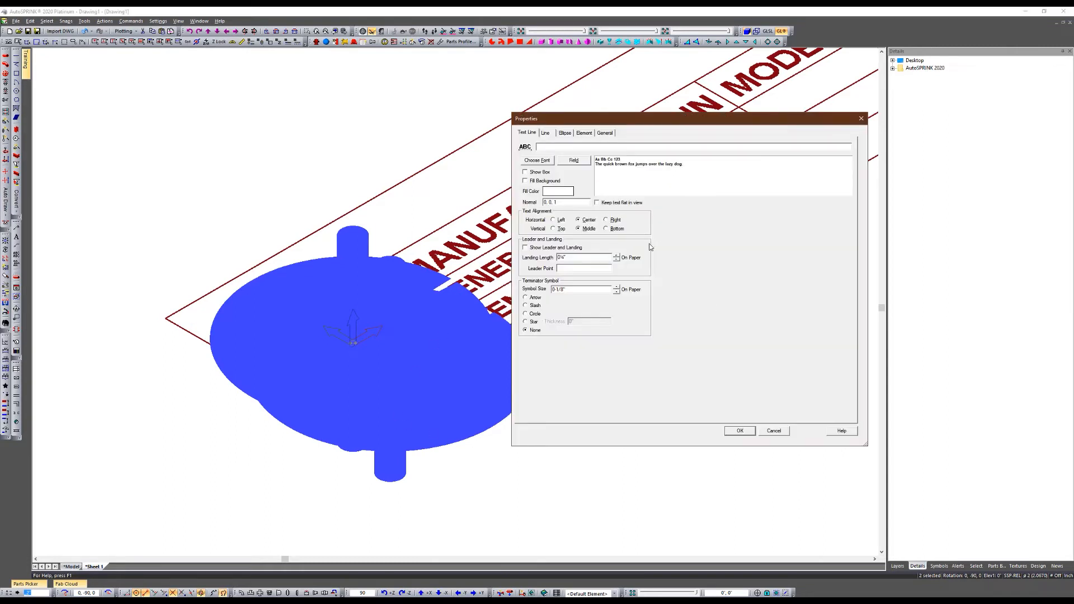
click(604, 133)
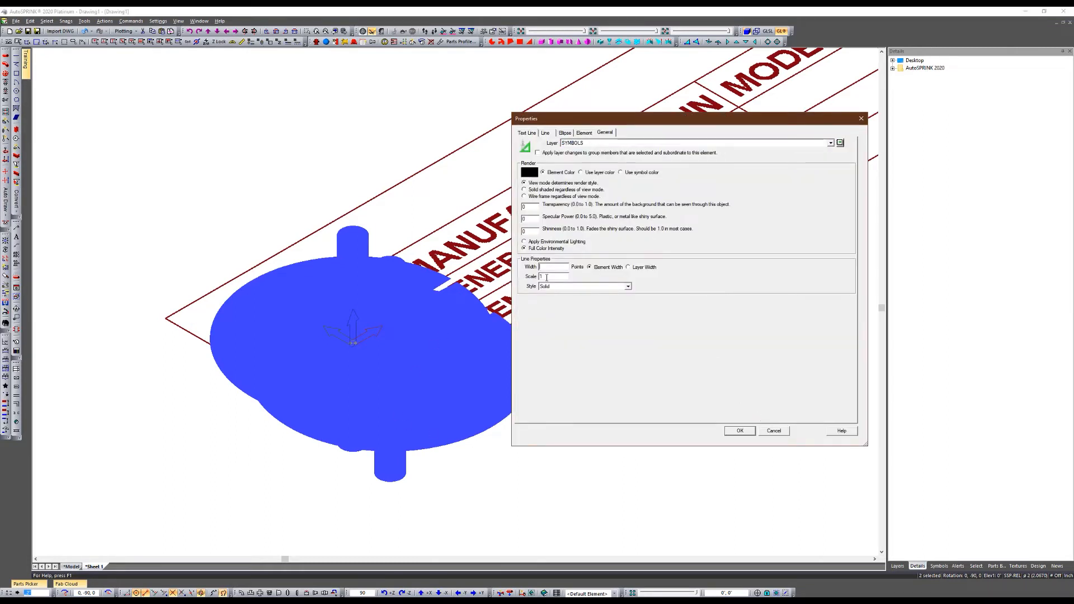
key(Return)
key(5)
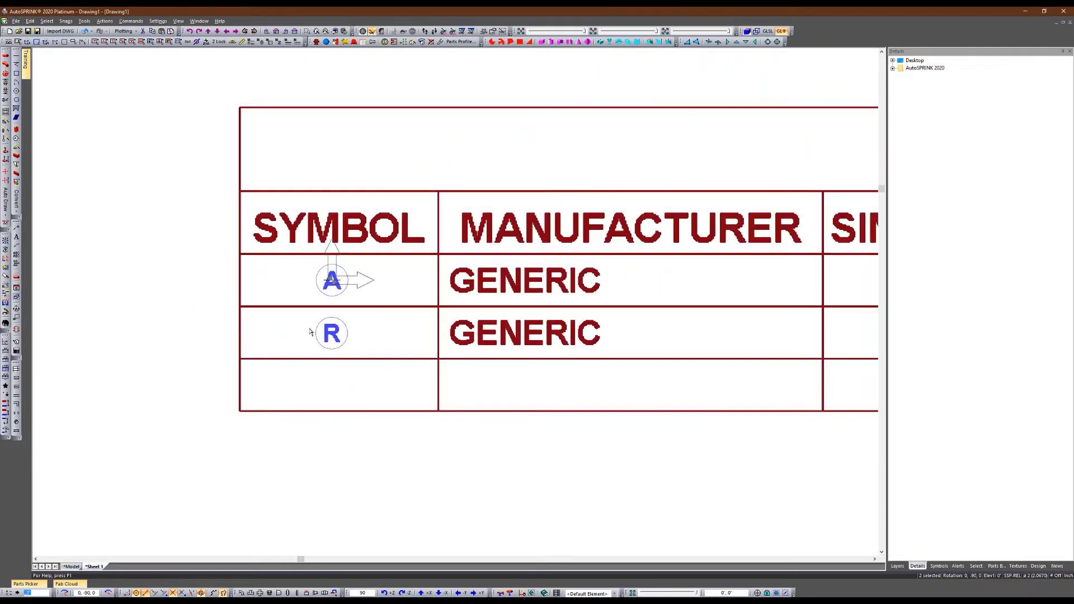
Select the circles around both the A and R symbols in the legend and increase their line width in the general properties
click(228, 315)
scroll(294, 299, up, 3)
click(367, 287)
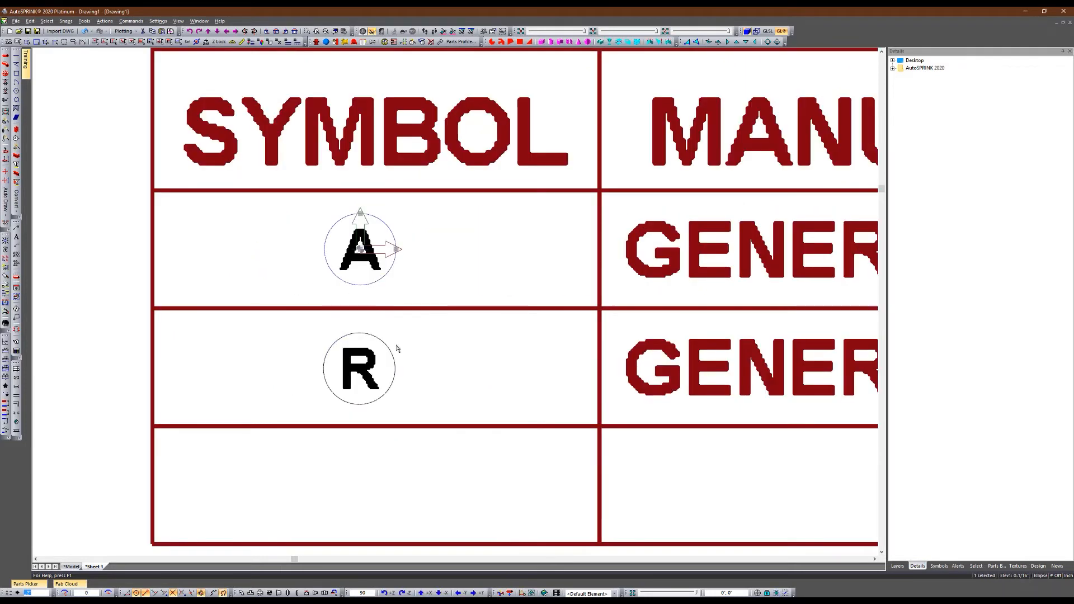
ctrl+click(395, 362)
double_click(399, 363)
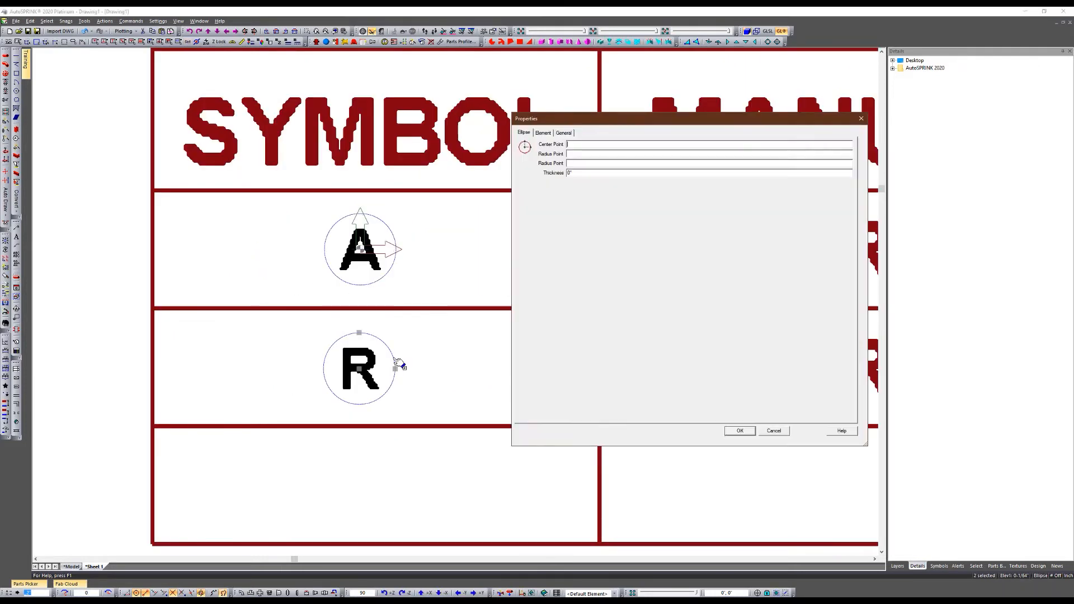
click(564, 133)
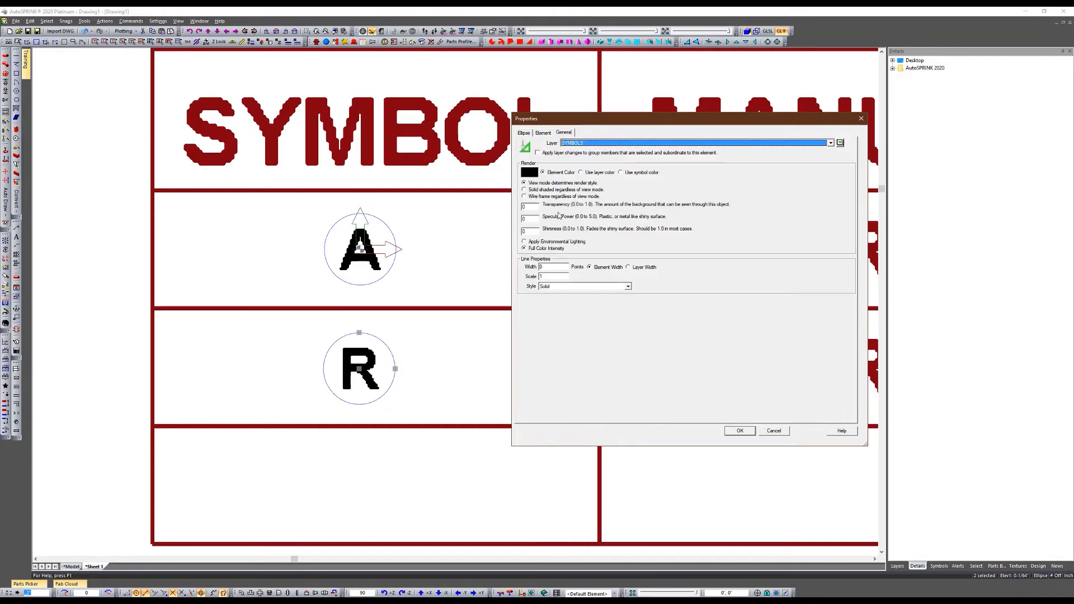
click(554, 267)
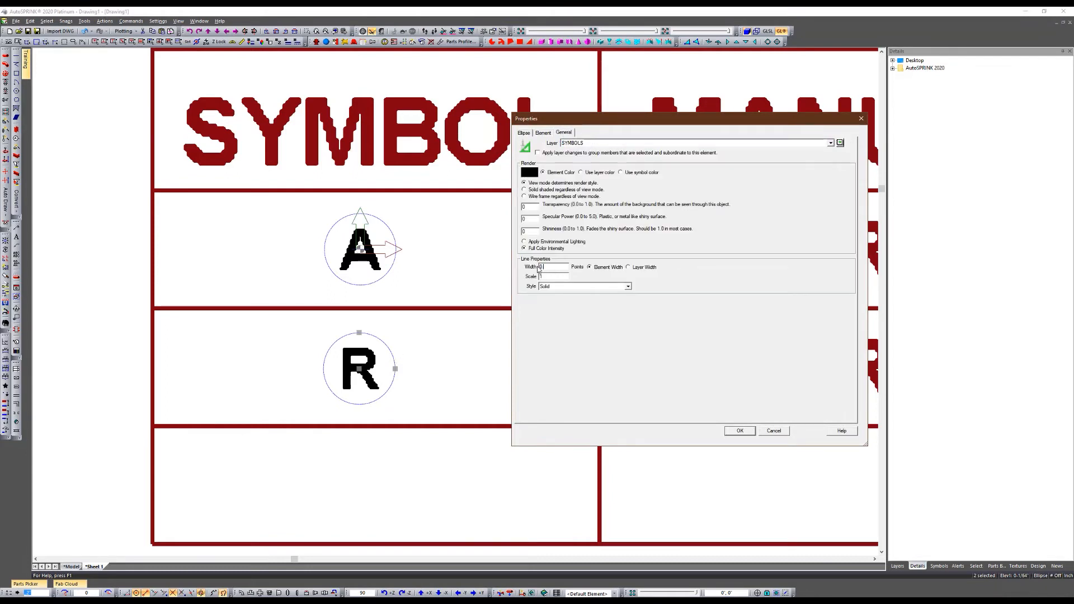
key(Return)
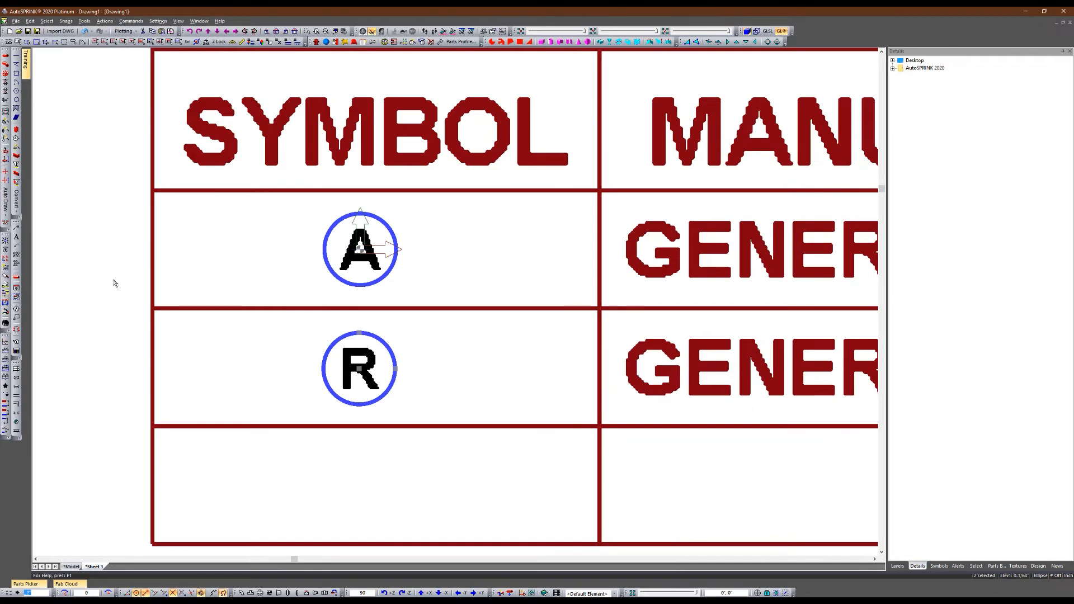
click(115, 303)
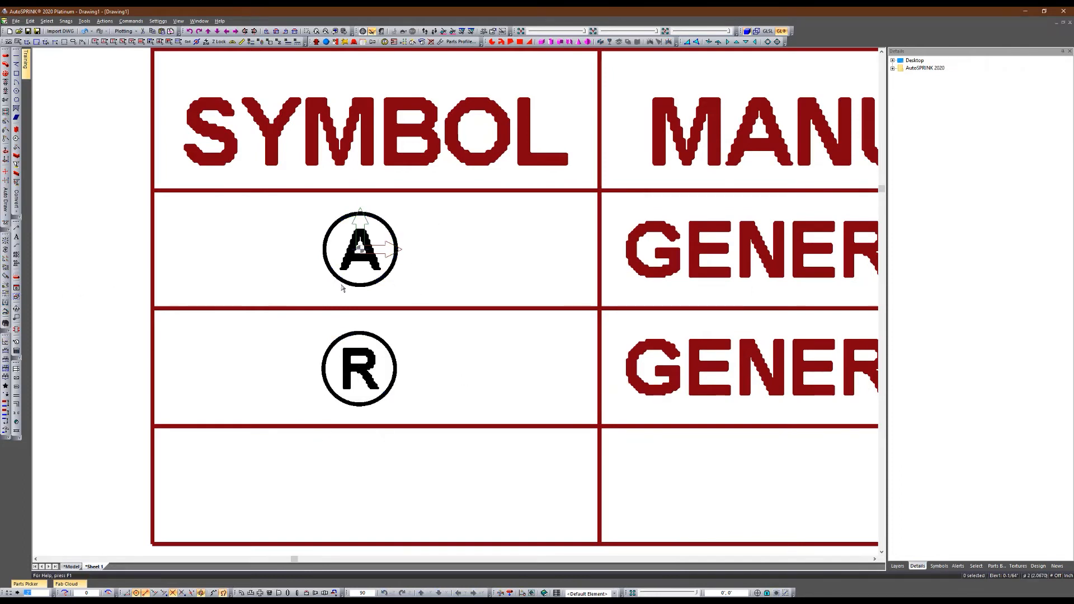
Change the letter of the A symbol in the legend's first row to N
click(387, 276)
double_click(353, 262)
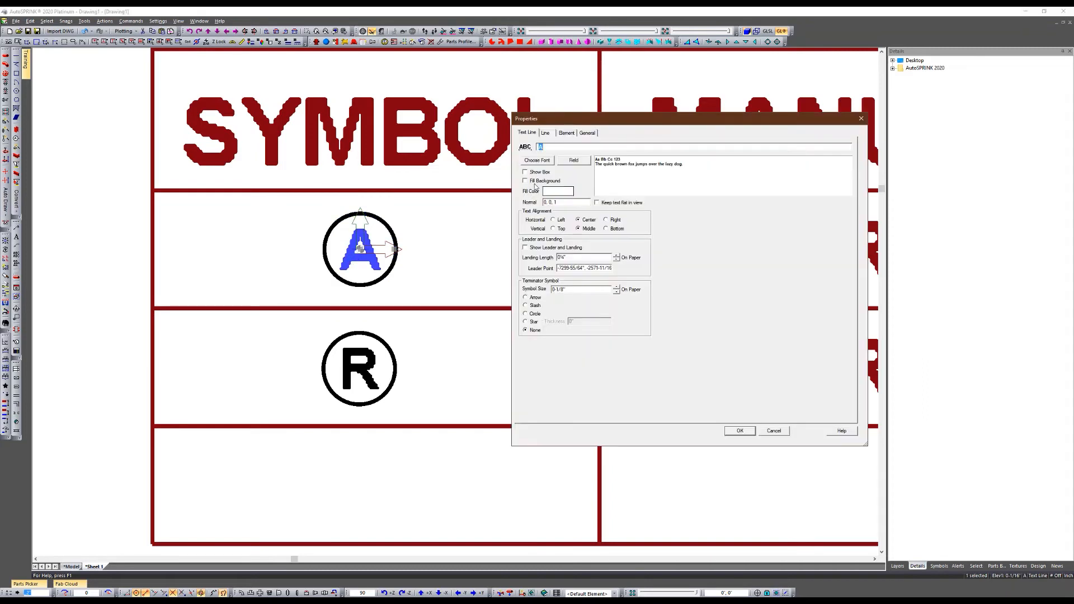
text(N)
key(Return)
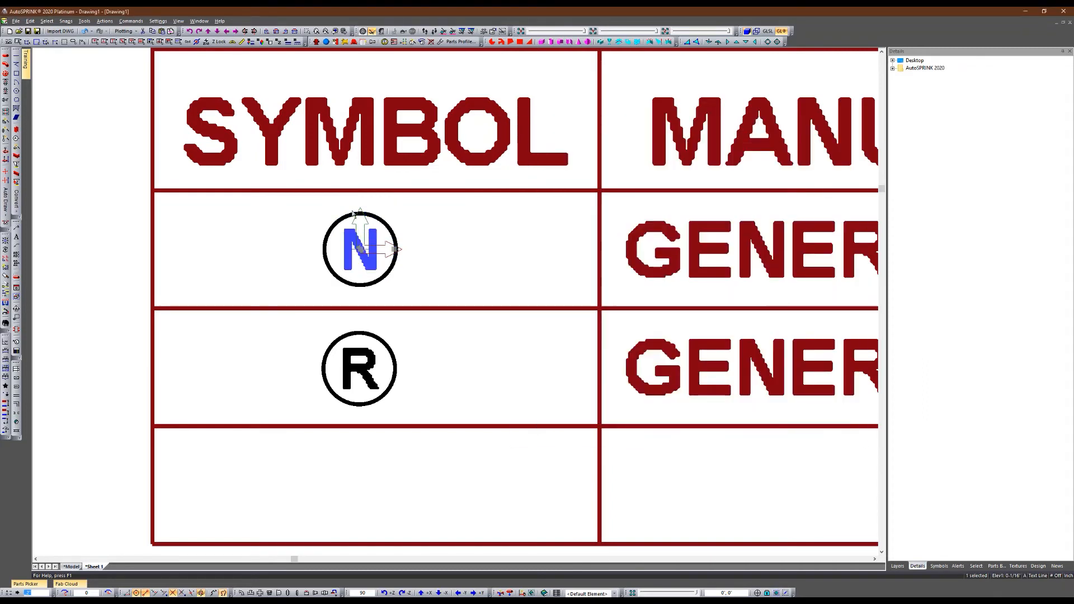
click(116, 253)
scroll(275, 271, down, 3)
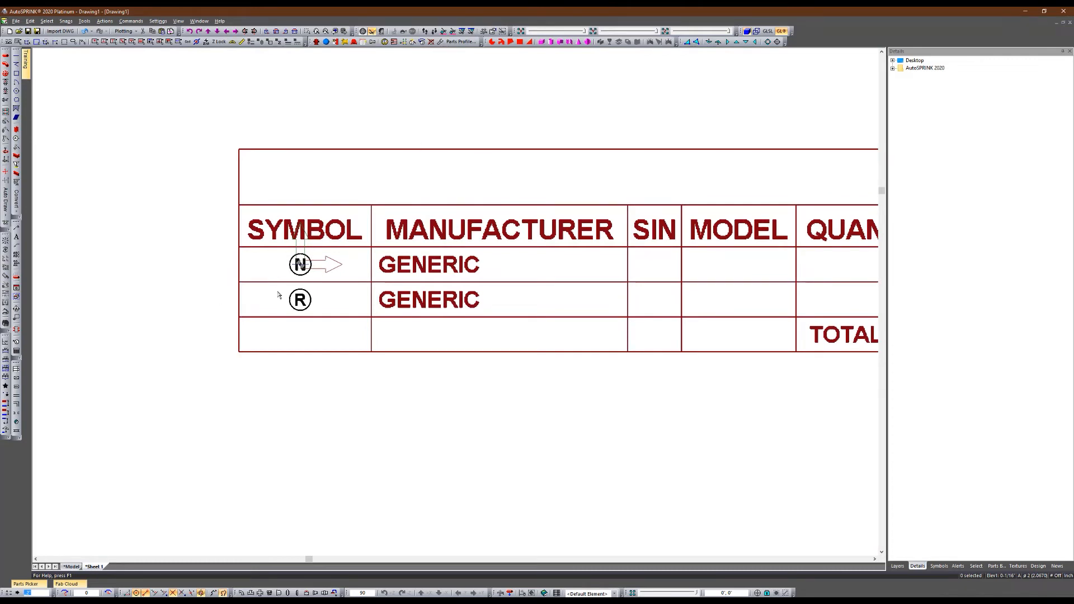
Review the Sprinkler Legend's properties on Sheet 1, accept them as they are and clear the selection
click(349, 229)
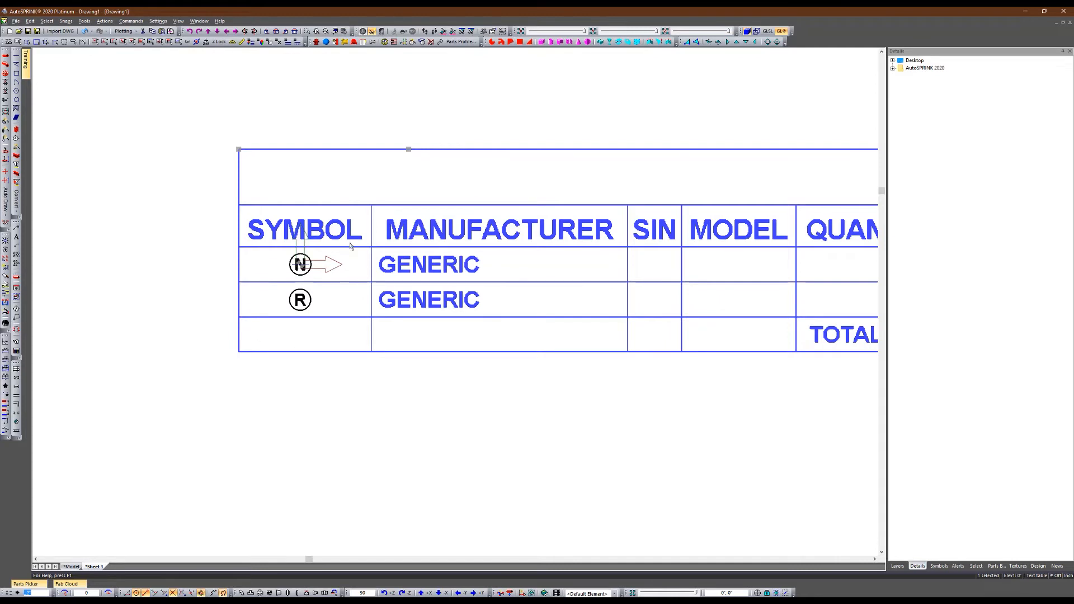
double_click(342, 236)
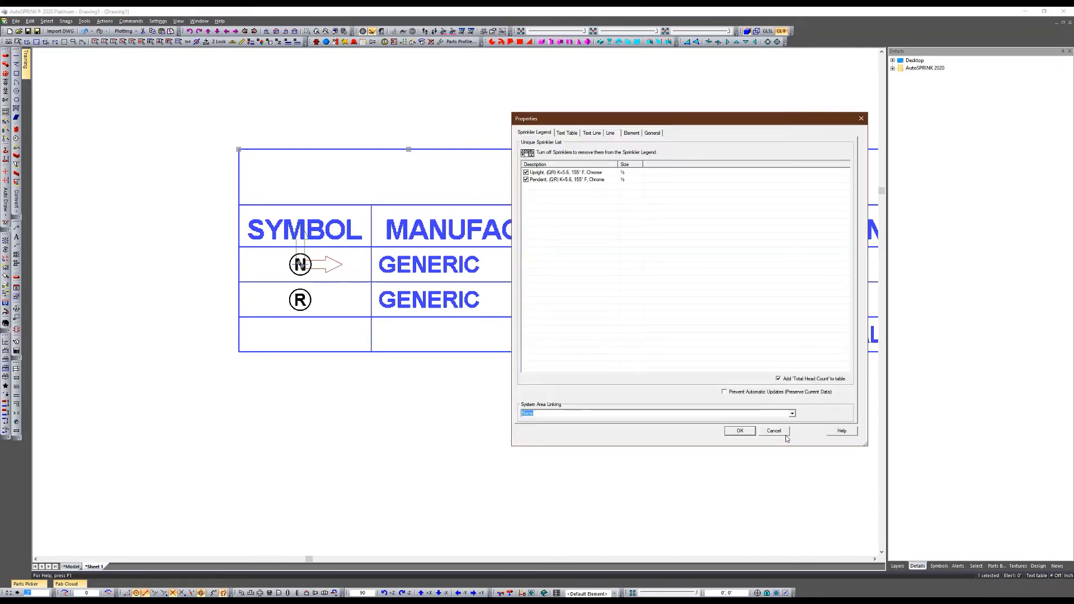
click(740, 431)
click(485, 426)
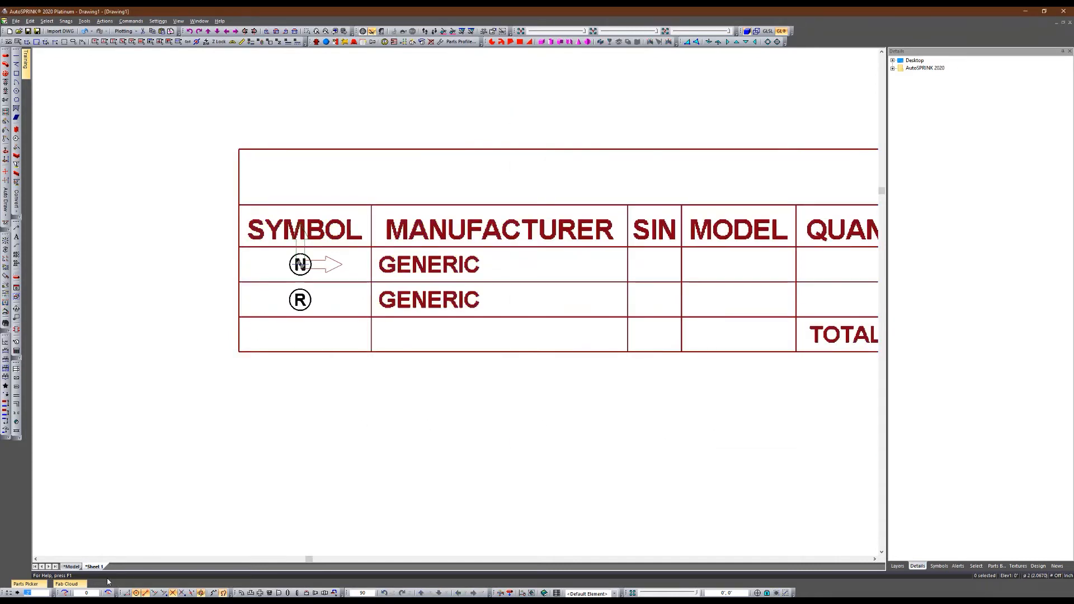
Switch to the Model view and turn off Show Complex Symbols
click(72, 566)
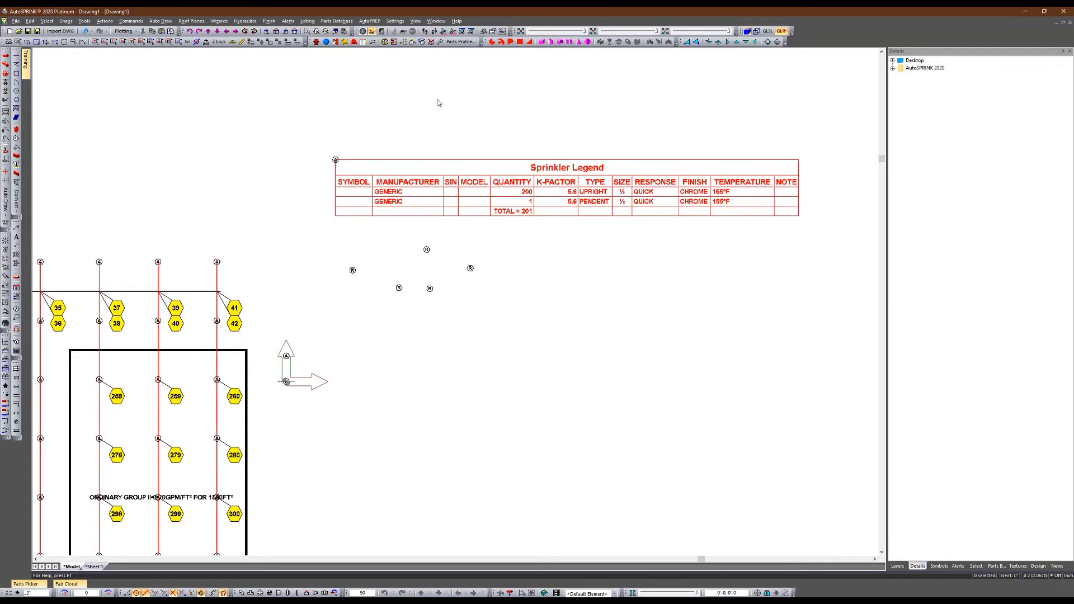
click(397, 22)
click(423, 240)
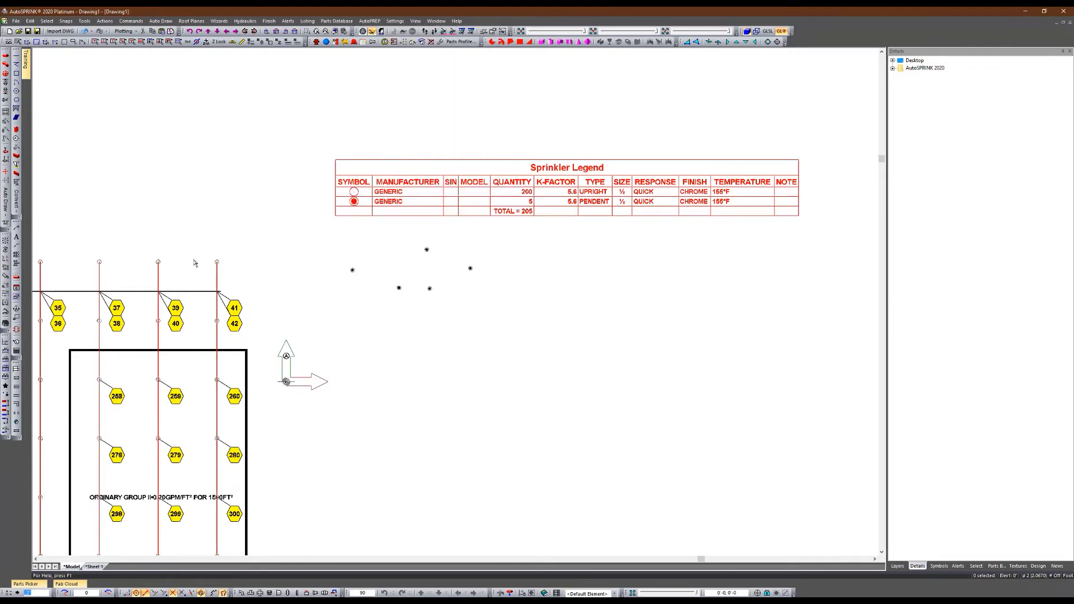
scroll(146, 313, up, 3)
scroll(224, 256, down, 5)
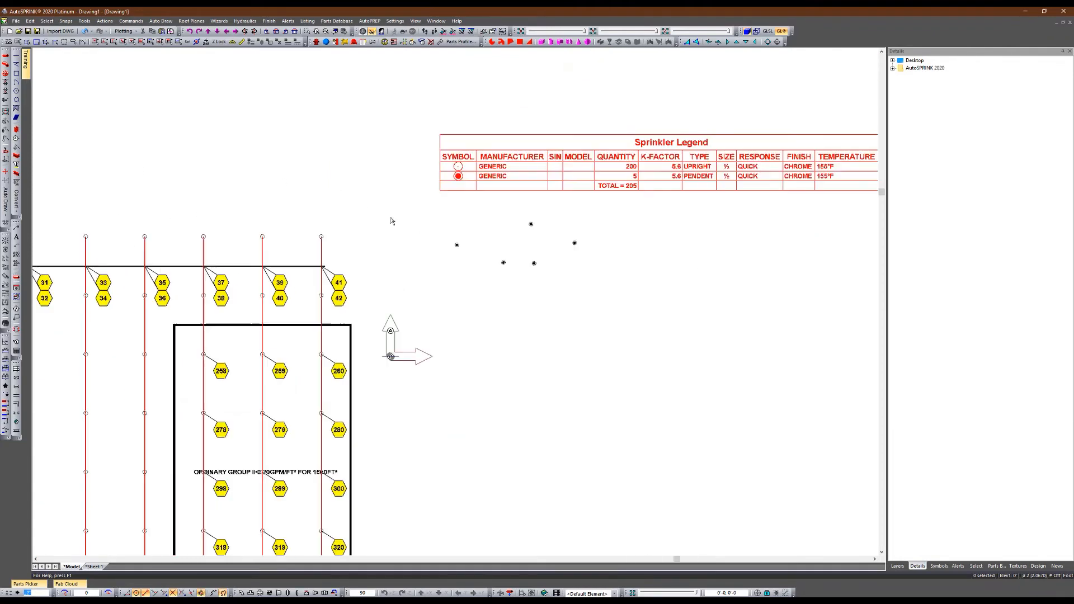
scroll(357, 179, up, 5)
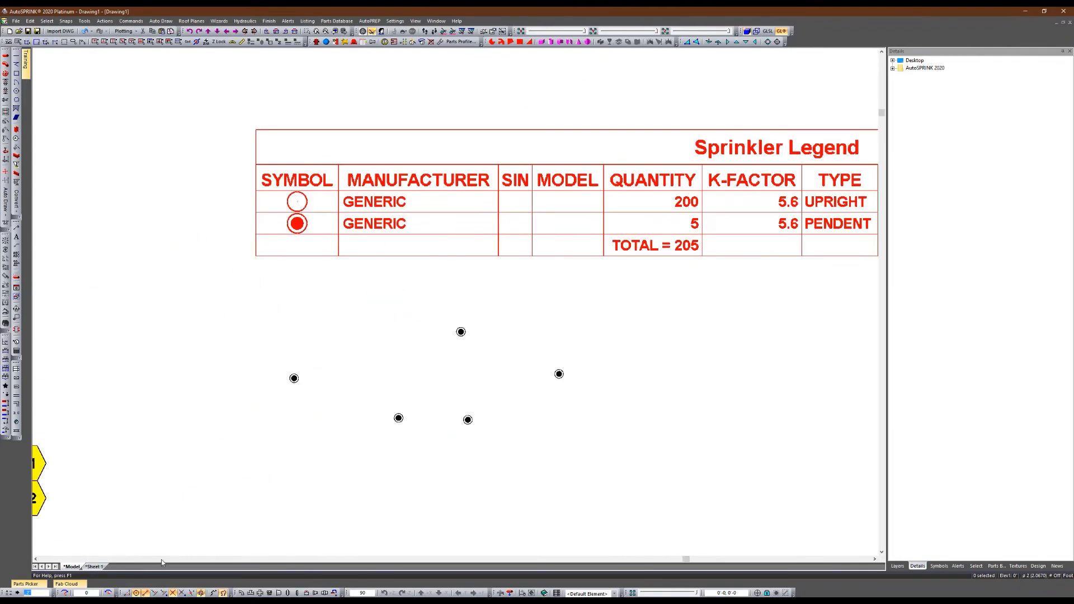
Return to Sheet 1 and refresh the Sprinkler Legend by reapplying its properties
click(94, 566)
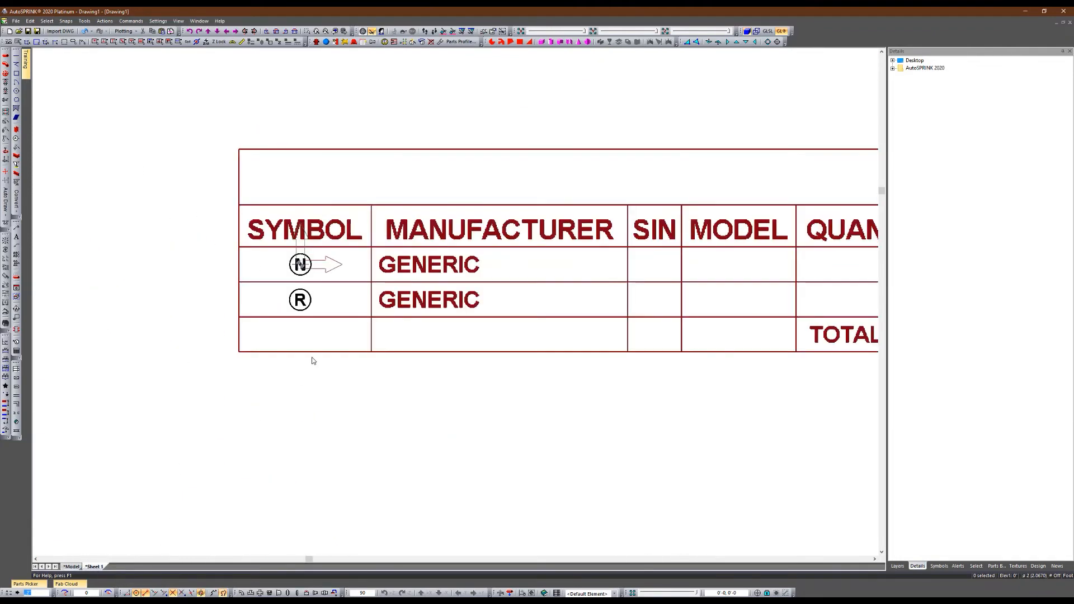
double_click(427, 281)
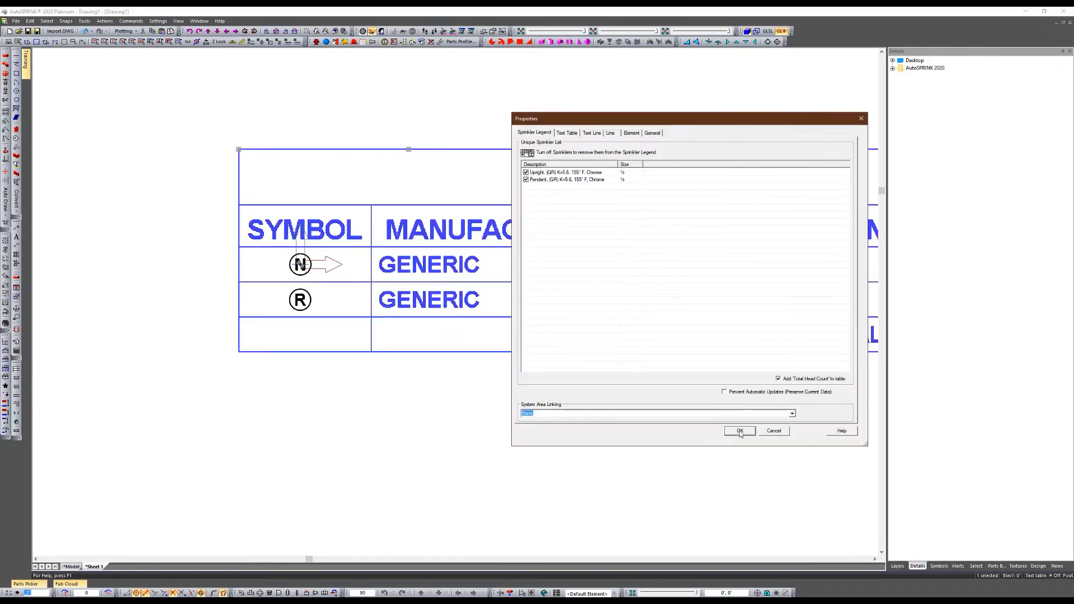
click(739, 430)
click(348, 431)
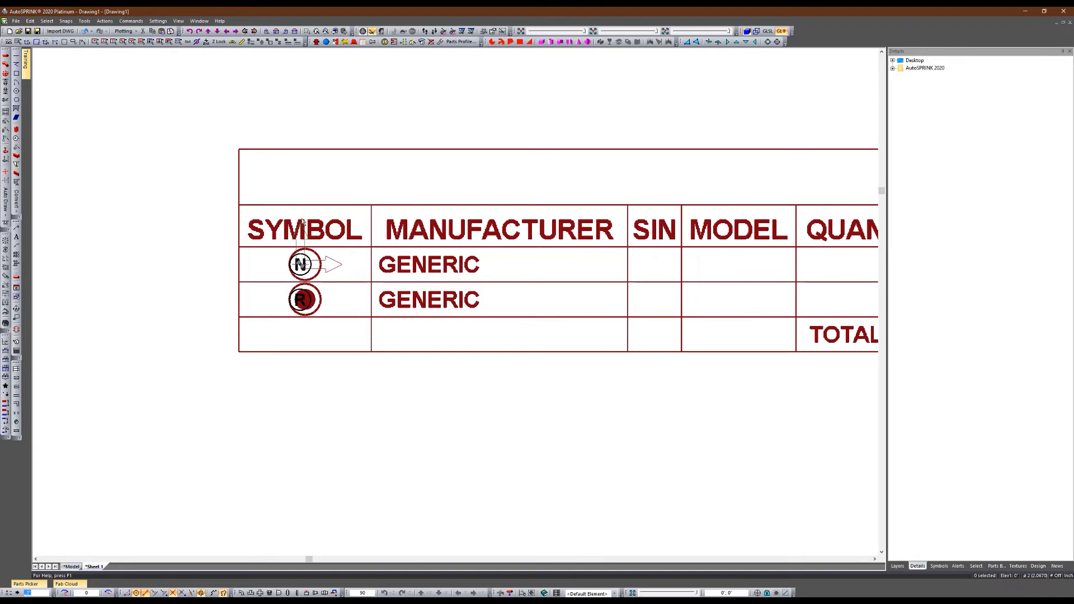
Enable Prevent Automatic Updates for the legend and try to clear the symbol fields of the two sprinkler rows in the table text
double_click(414, 239)
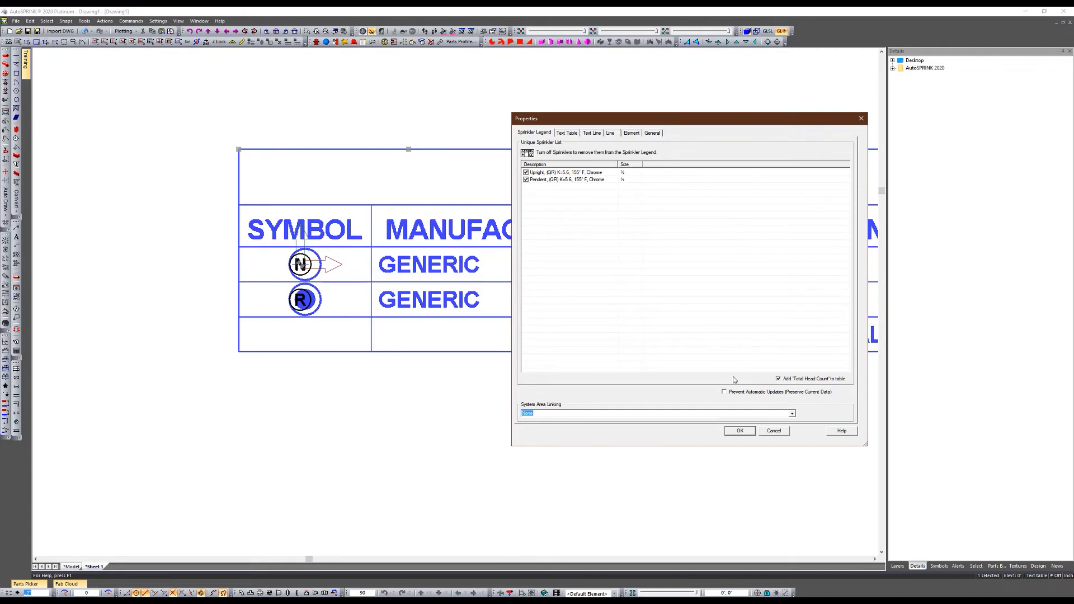
click(724, 392)
click(567, 134)
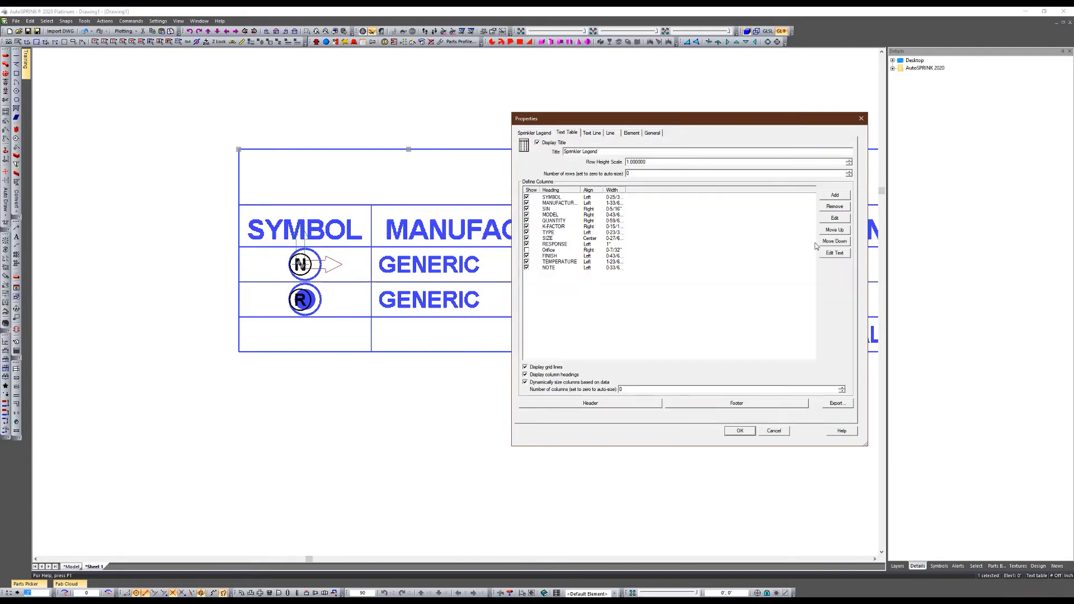
click(834, 256)
click(712, 215)
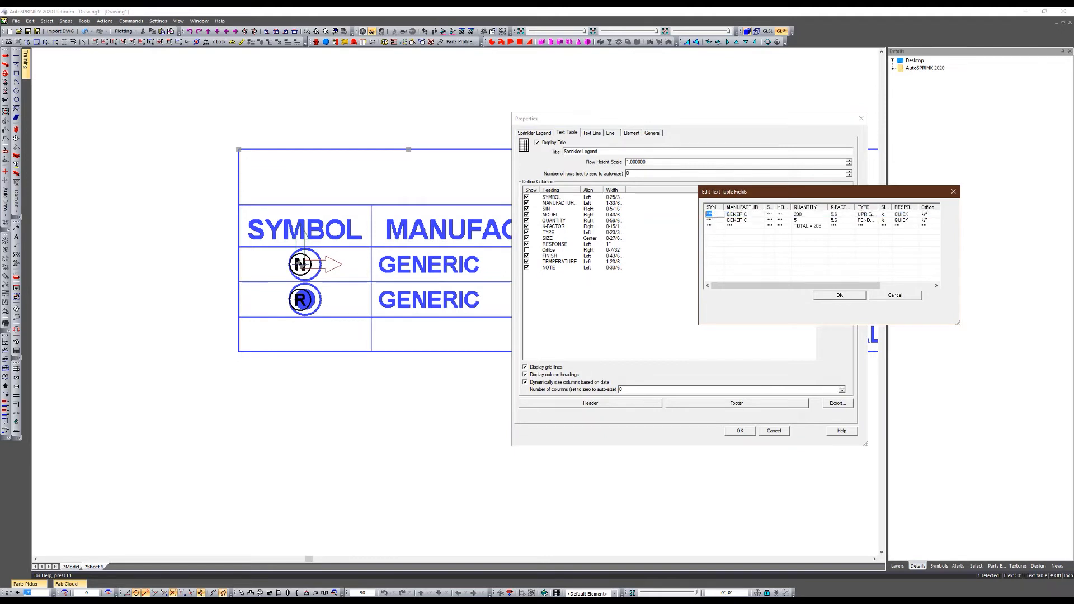
click(713, 214)
key(Delete)
double_click(716, 221)
click(838, 295)
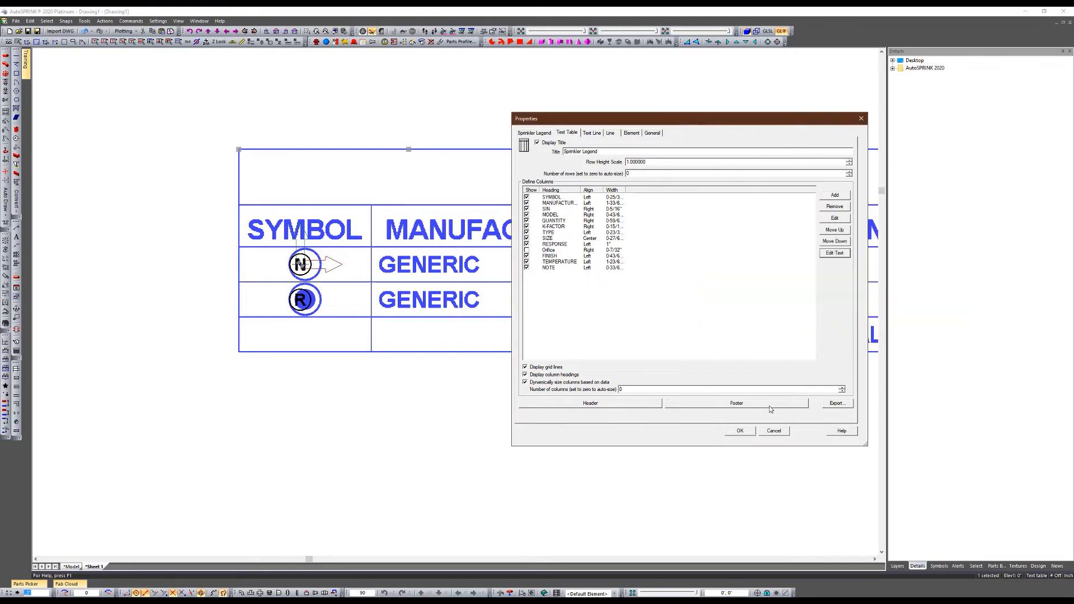
click(739, 432)
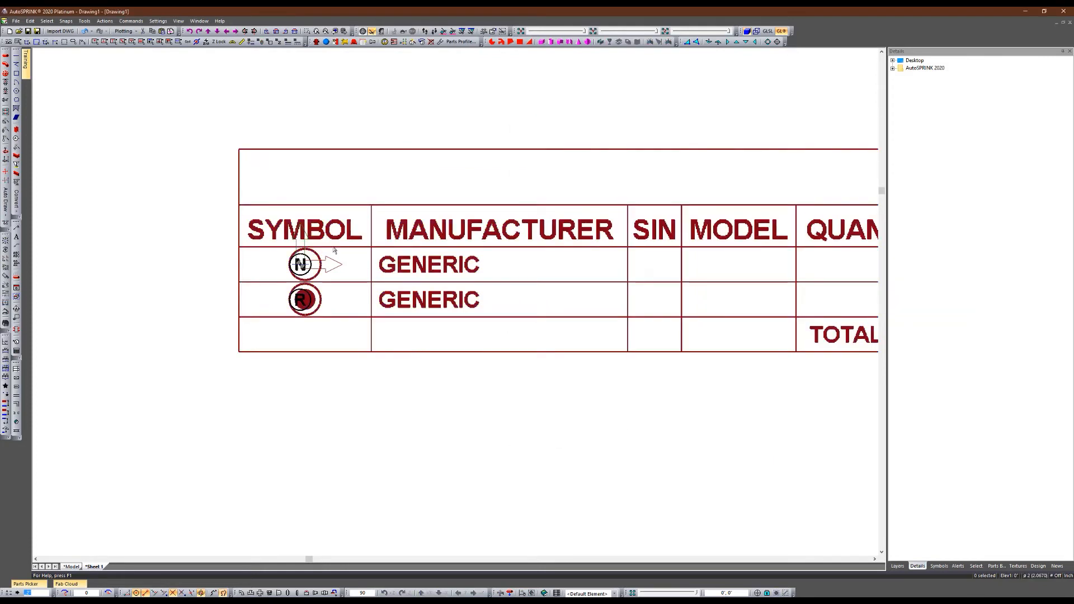
Disable Prevent Automatic Updates in the Sprinkler Legend's properties
click(417, 266)
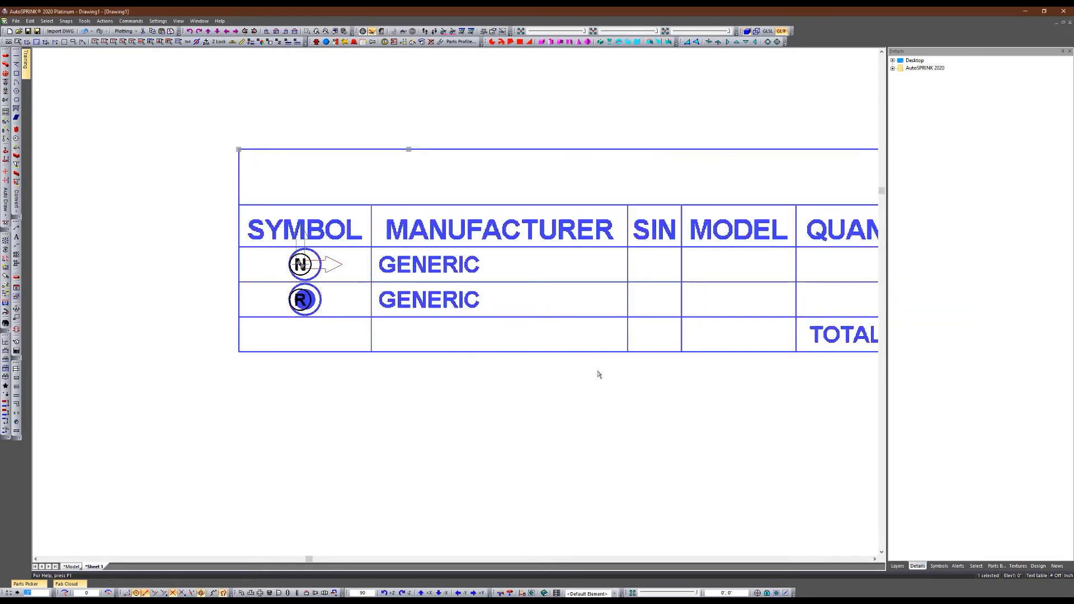
double_click(414, 270)
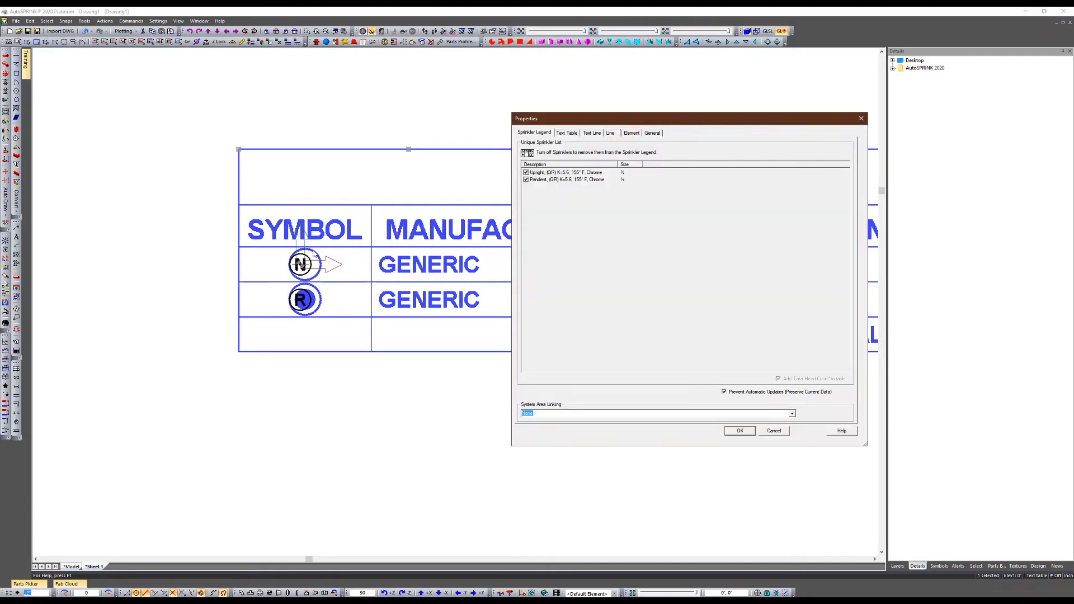
click(735, 395)
click(740, 431)
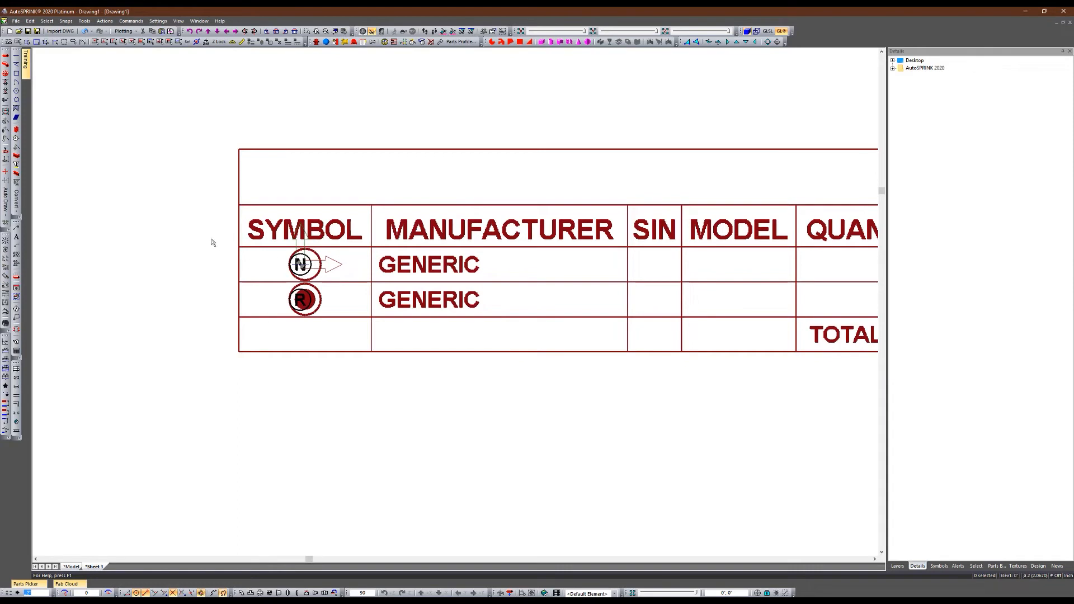
Switch to the Model view and turn on Show Complex Symbols
click(73, 566)
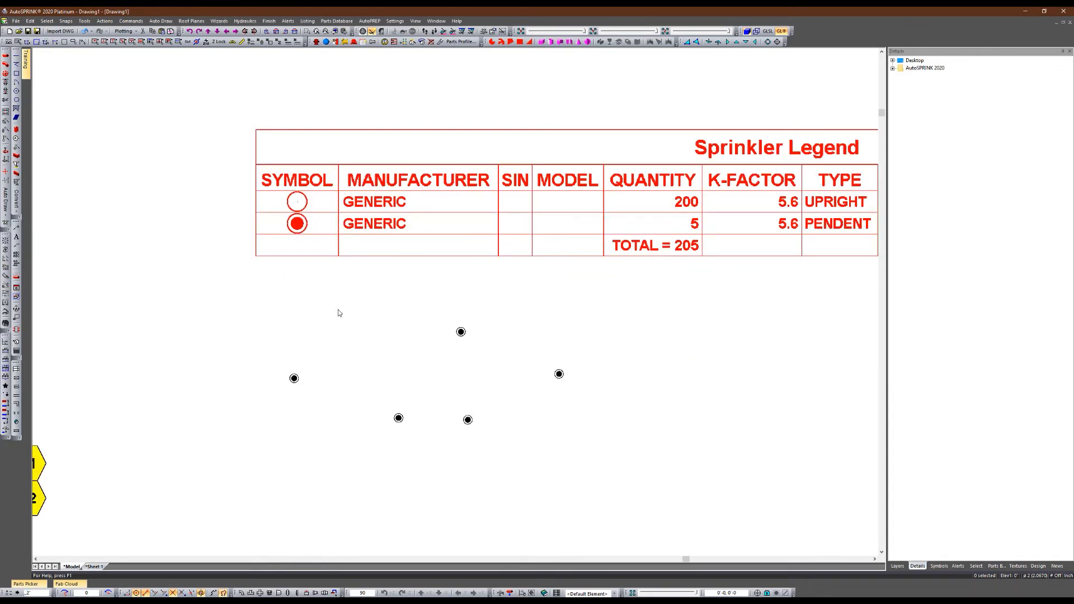
click(395, 22)
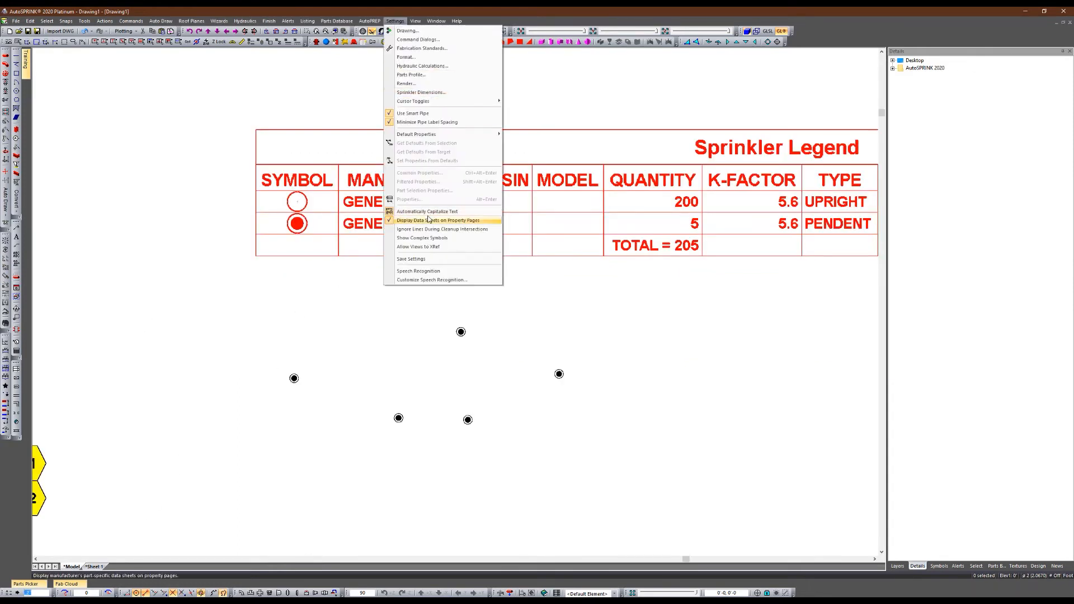
click(426, 238)
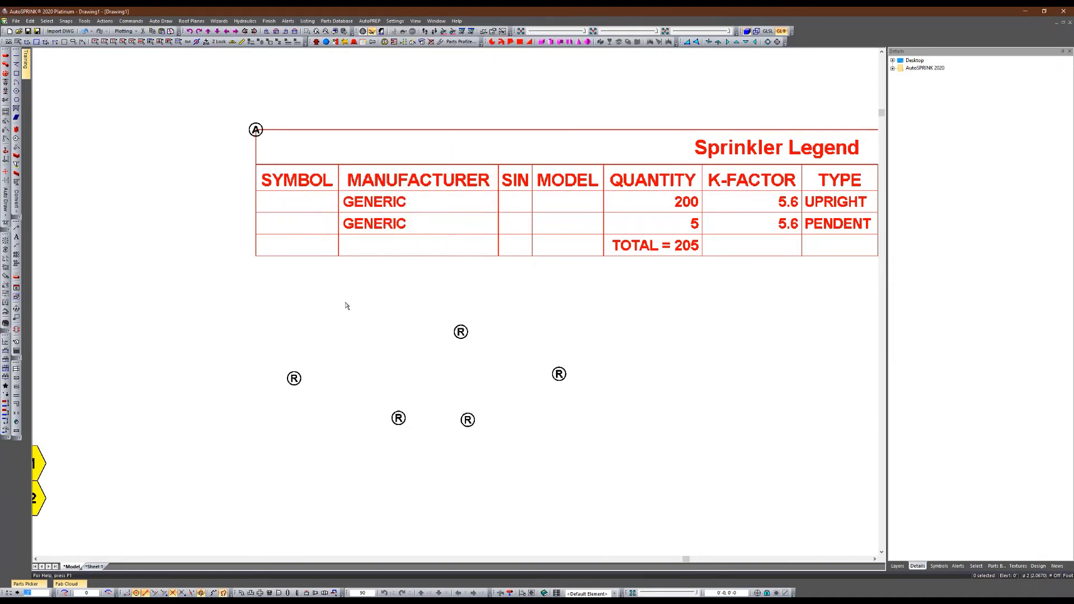
On Sheet 1, enable Prevent Automatic Updates for the Sprinkler Legend, then reopen its properties and apply them again
click(94, 566)
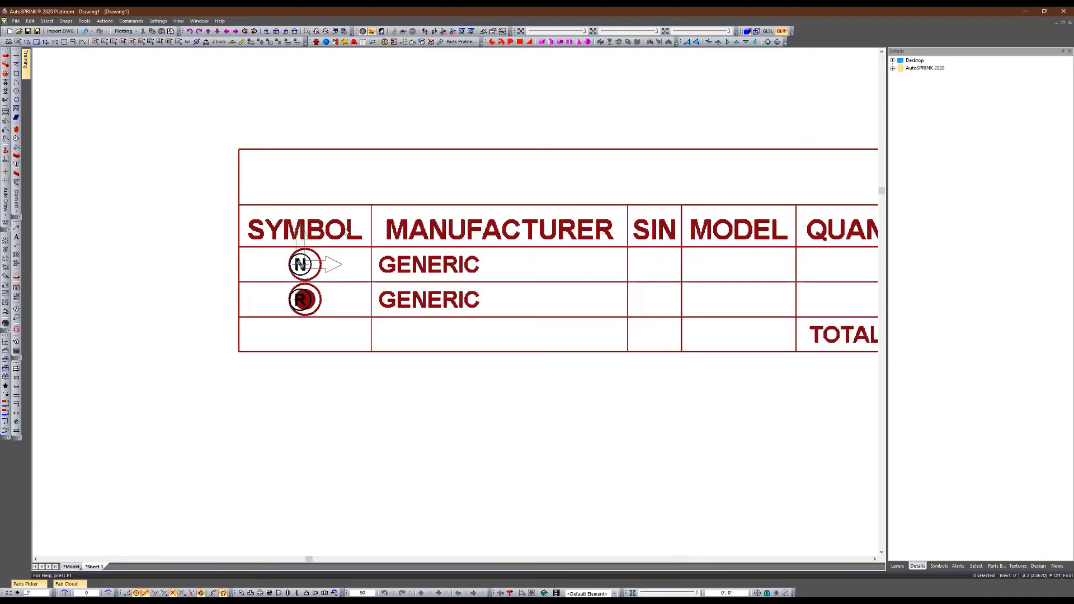
double_click(400, 237)
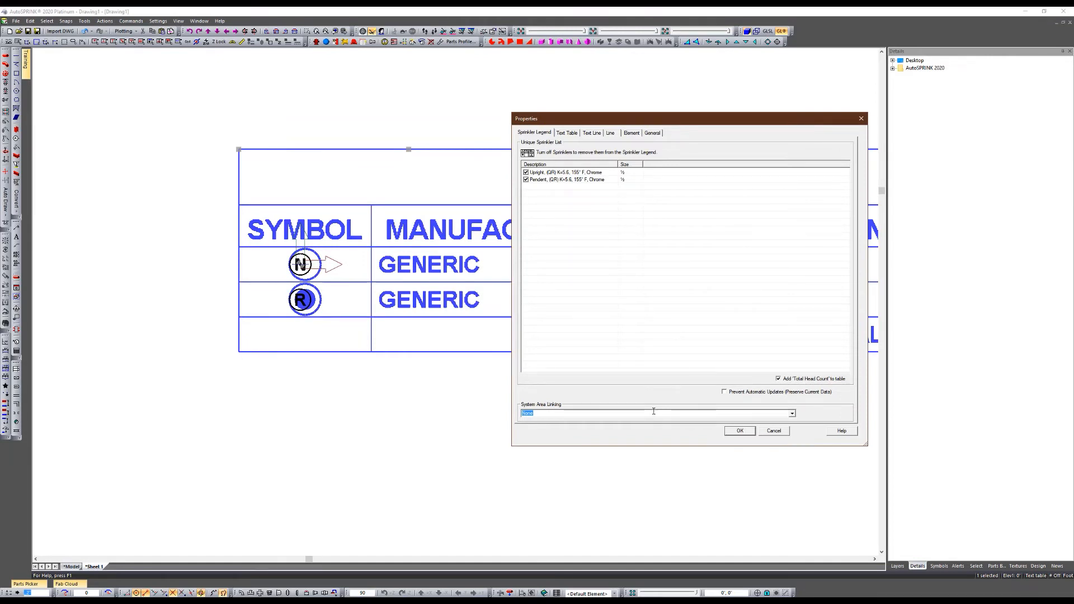
click(759, 393)
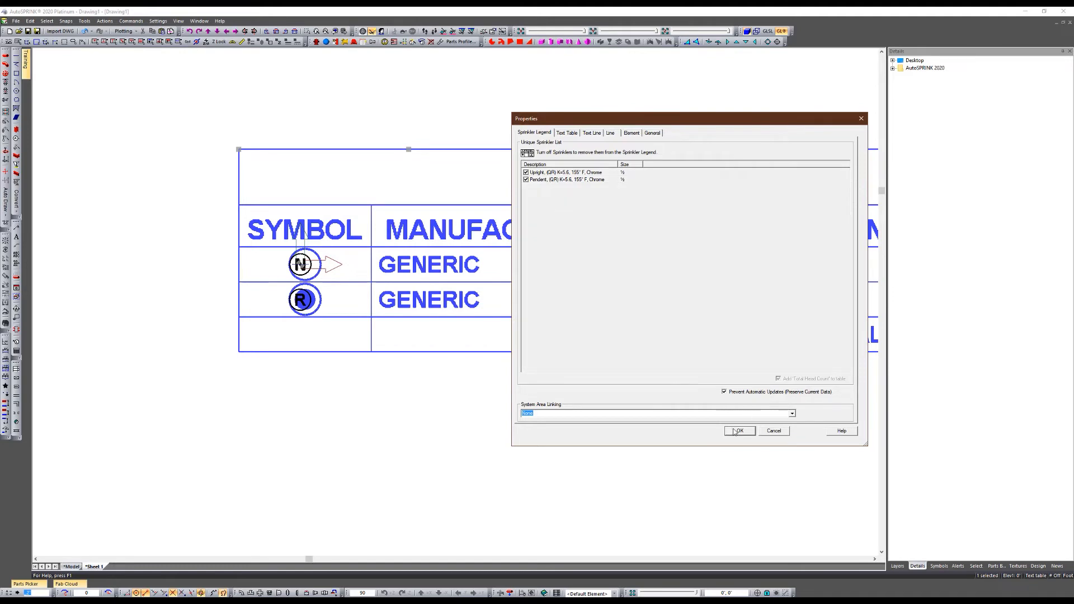
click(735, 431)
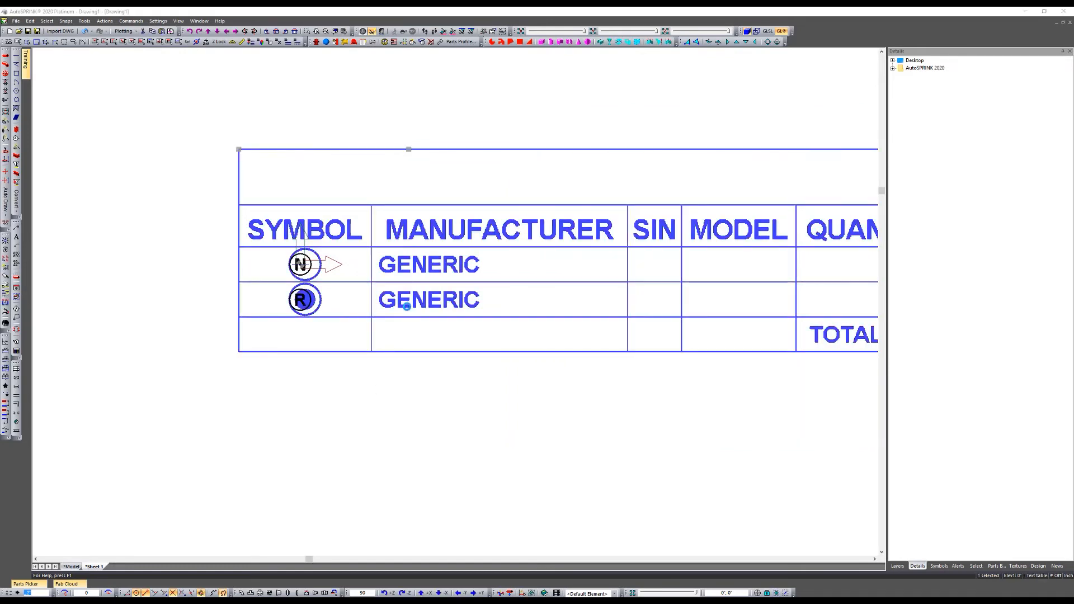
double_click(404, 306)
click(739, 431)
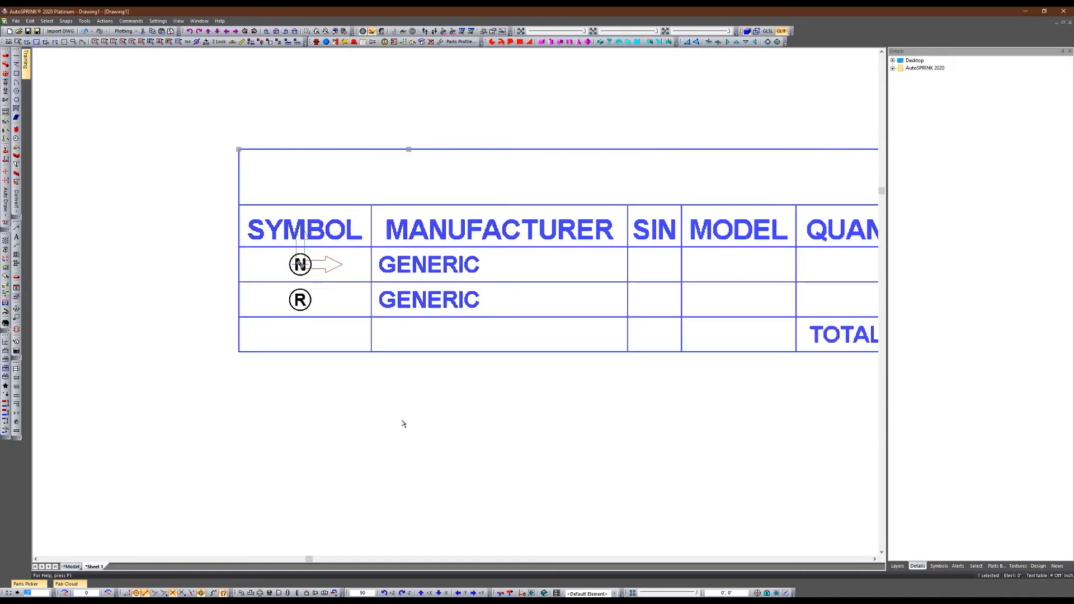
In the Model view, open the symbol selection of the upright sprinkler beside tag 40 and capture the dialogs as a screenshot in Snagit
key(Escape)
scroll(227, 221, down, 2)
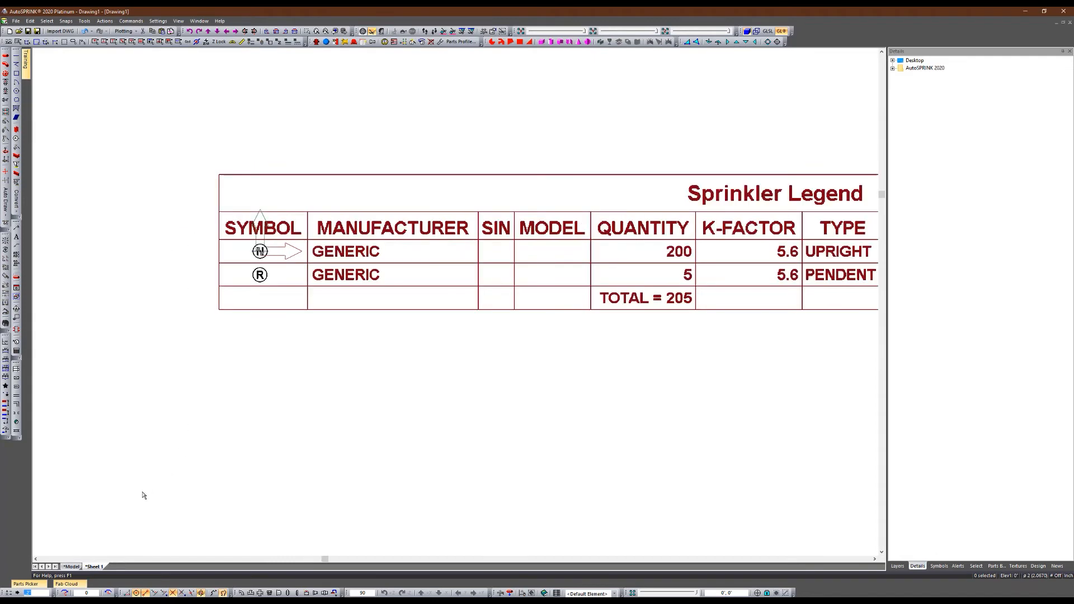
click(71, 567)
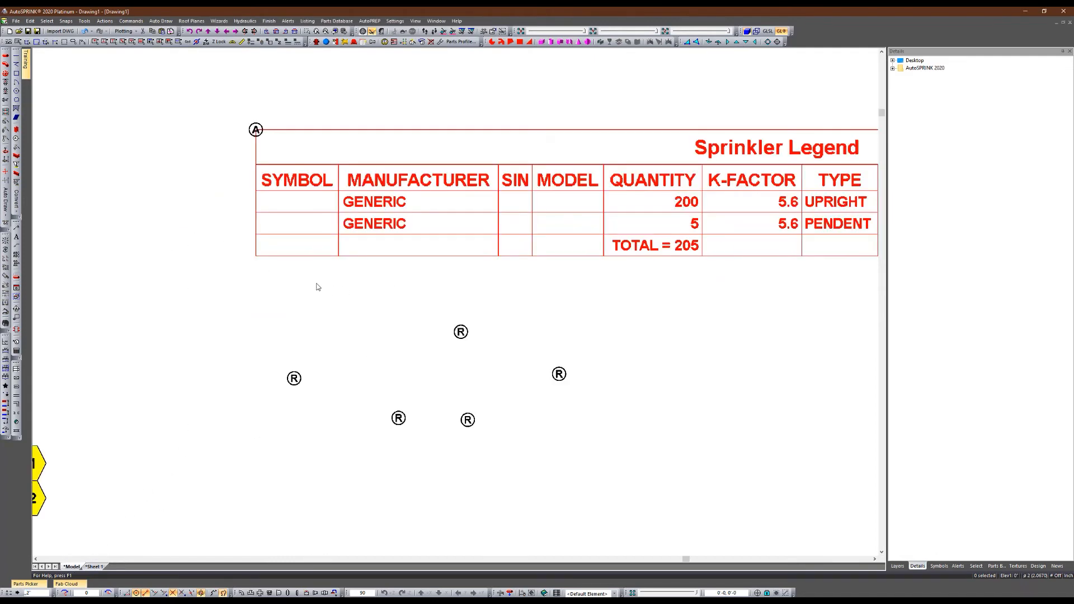
scroll(340, 322, down, 2)
scroll(263, 316, up, 3)
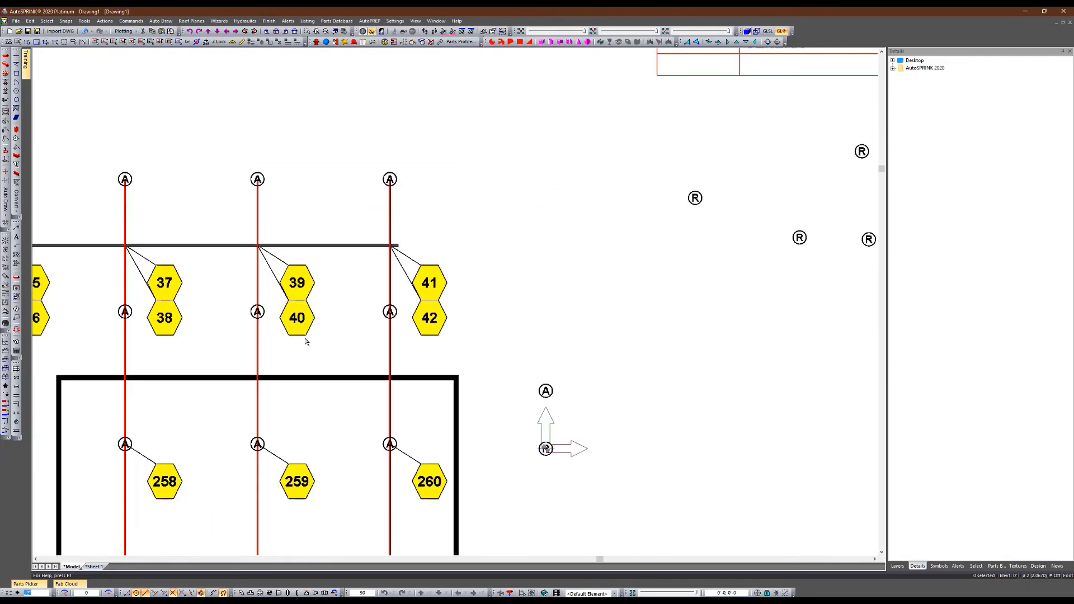
click(261, 314)
double_click(259, 312)
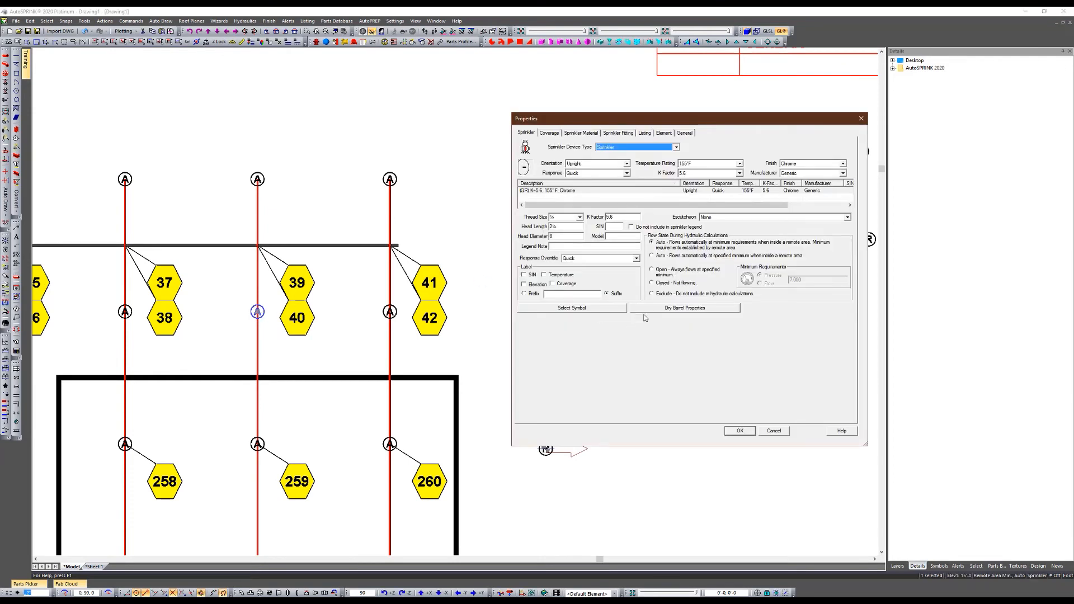
click(598, 309)
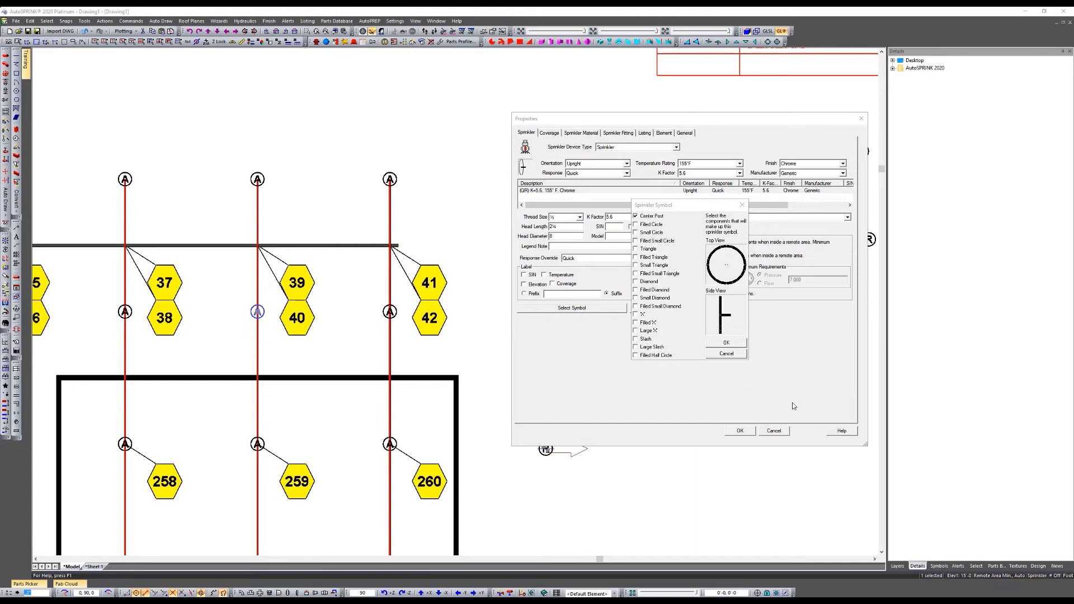
key(Print)
drag(831, 445, 506, 130)
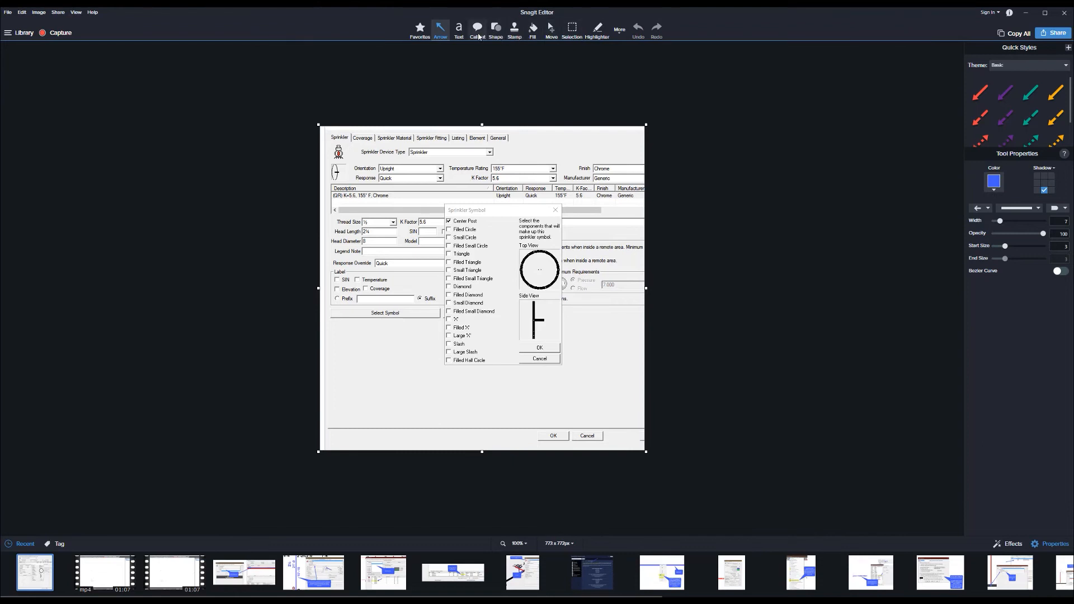
Copy the empty Filled Circle checkbox in the screenshot and place the copy beside the Center Post option
click(572, 29)
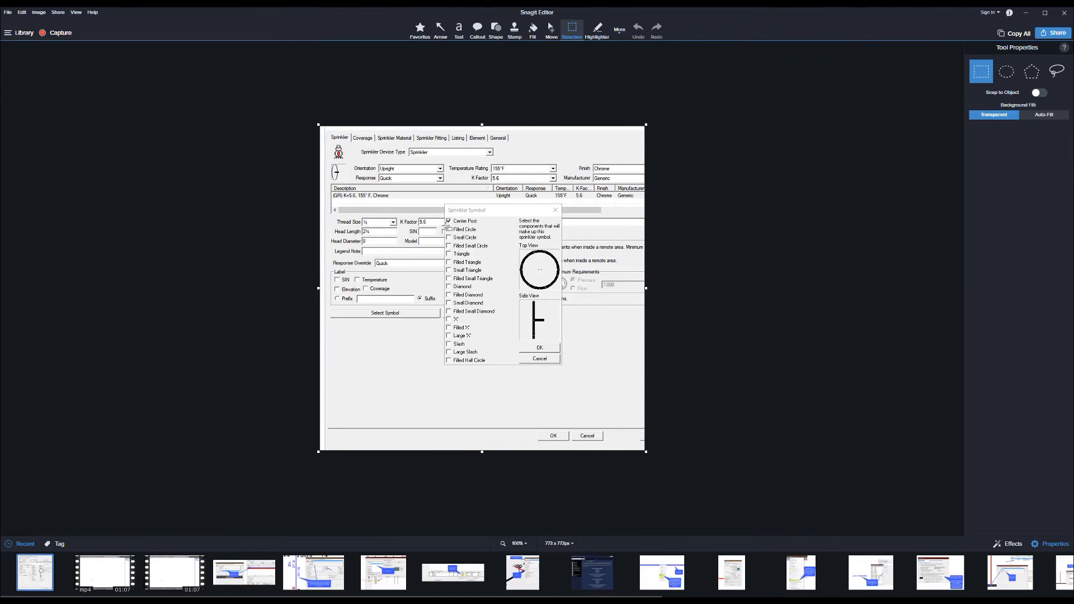
drag(449, 229, 458, 238)
right_click(449, 230)
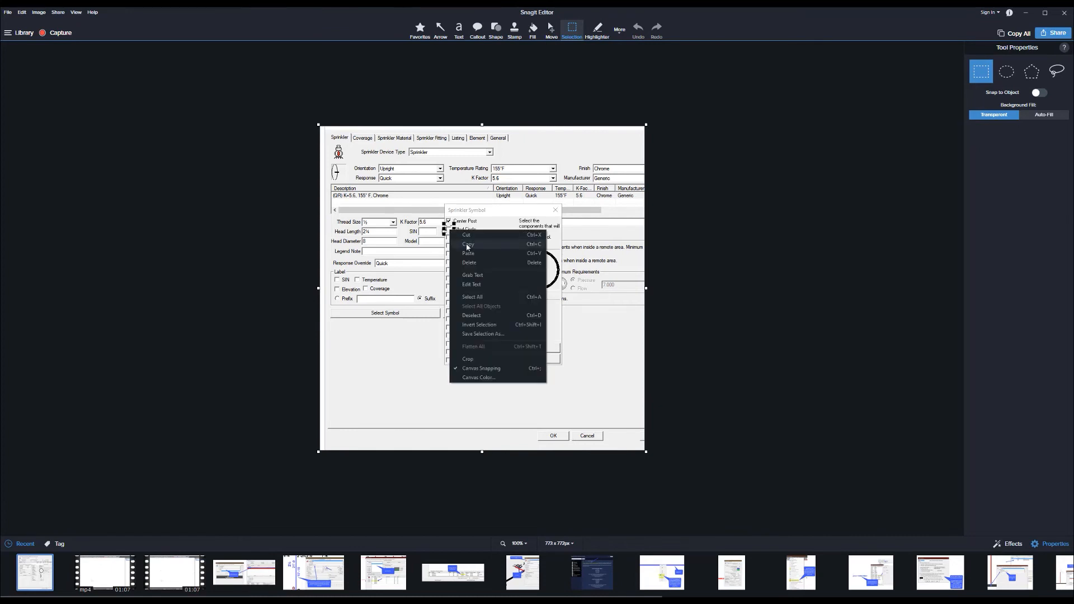
click(468, 247)
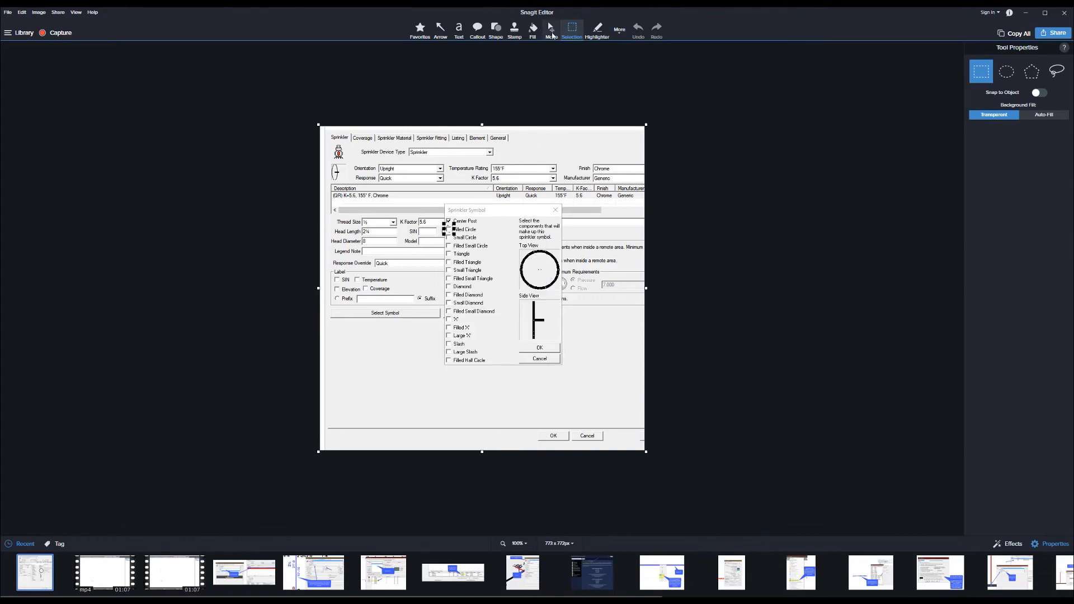
click(550, 26)
right_click(486, 228)
click(503, 241)
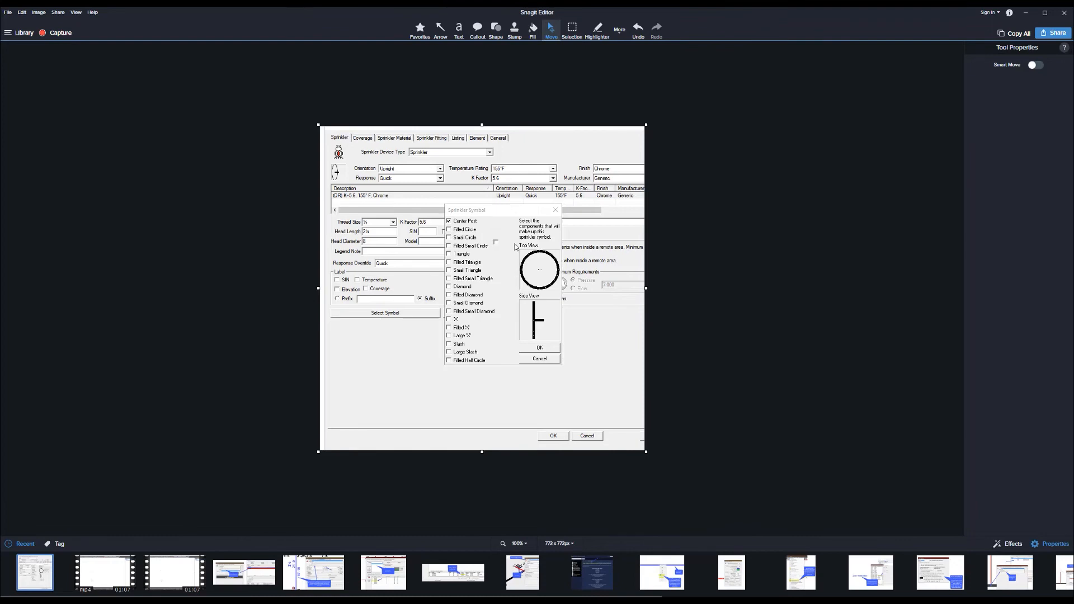
ctrl+scroll(522, 211, up, 2)
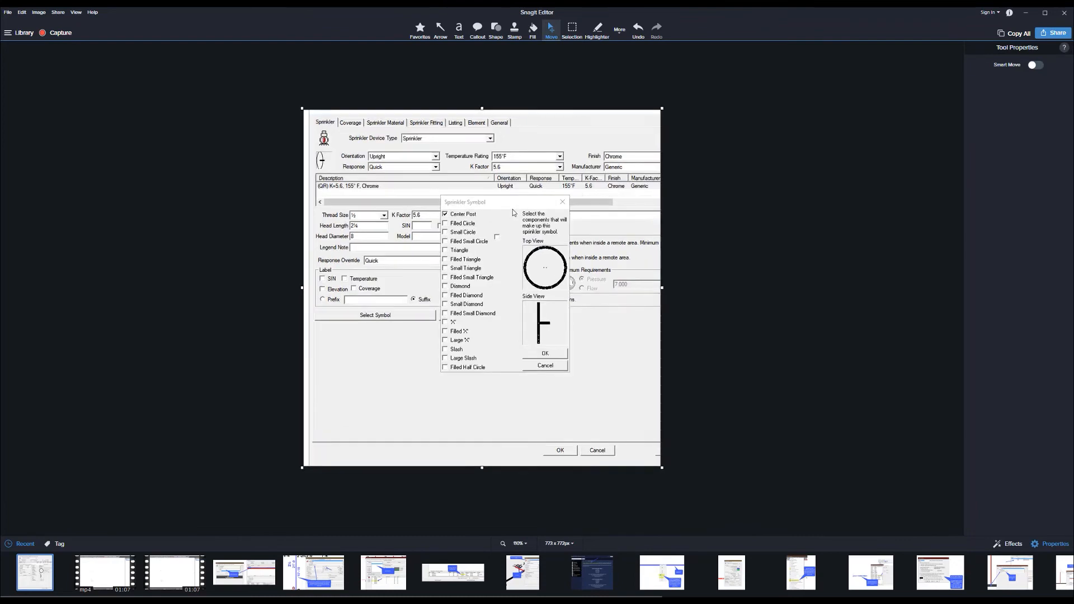
drag(504, 205, 492, 189)
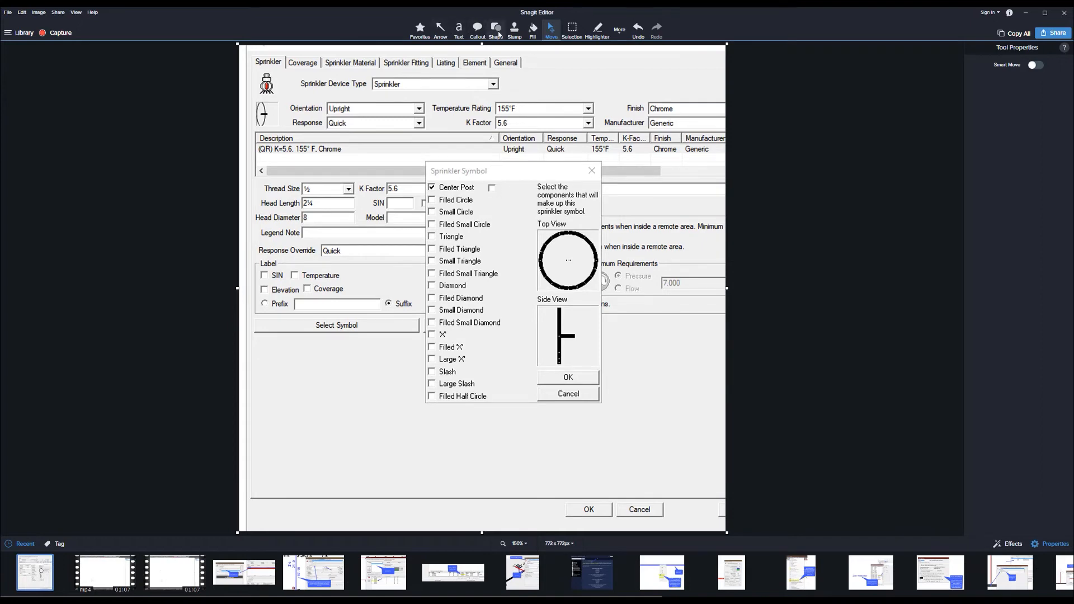
Add a "Text" label beside the copied checkbox in the Sprinkler Symbol screenshot
key(t)
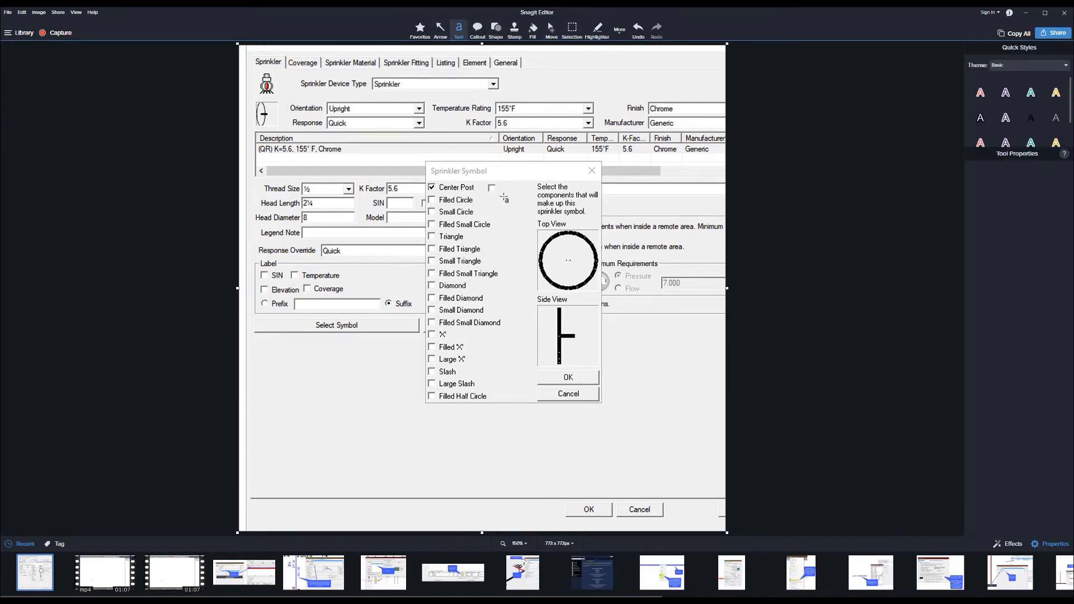
drag(501, 184, 532, 194)
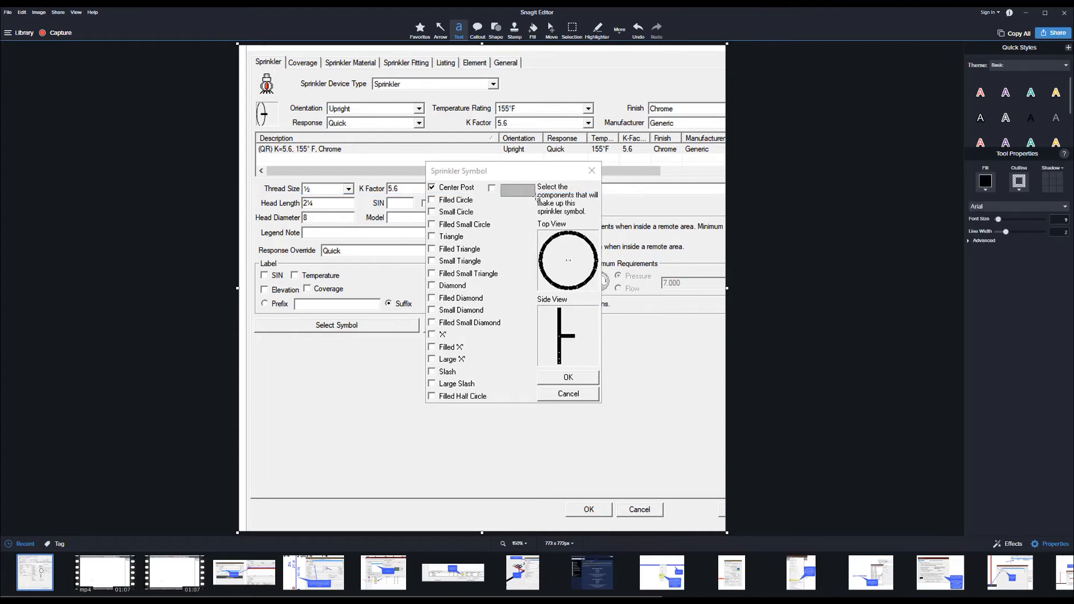
text(Text)
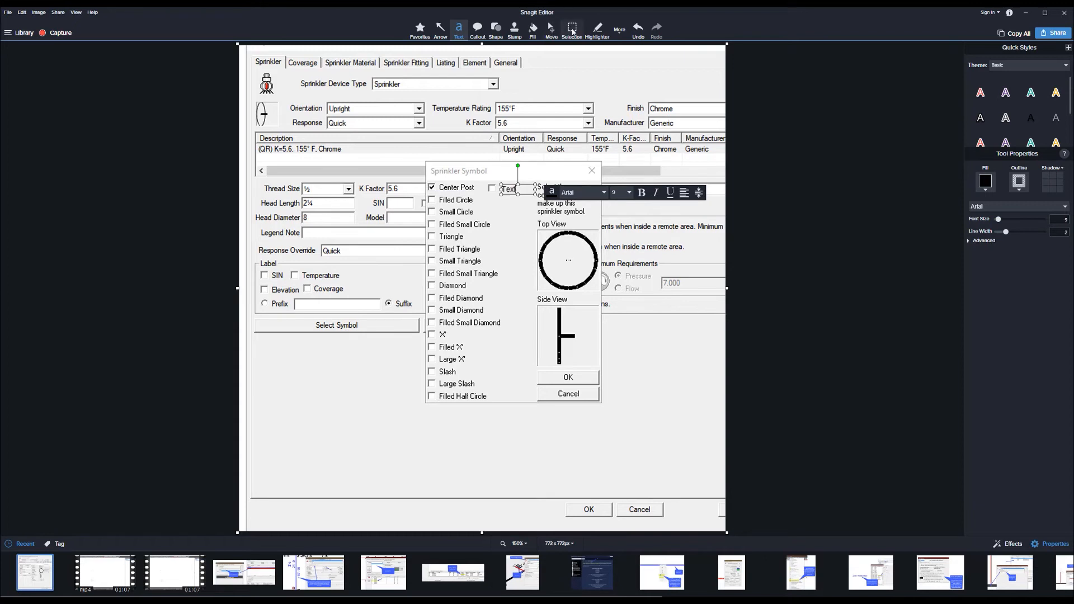
Paste a copied input field into the screenshot and position it directly beneath the Text option
click(547, 39)
right_click(497, 208)
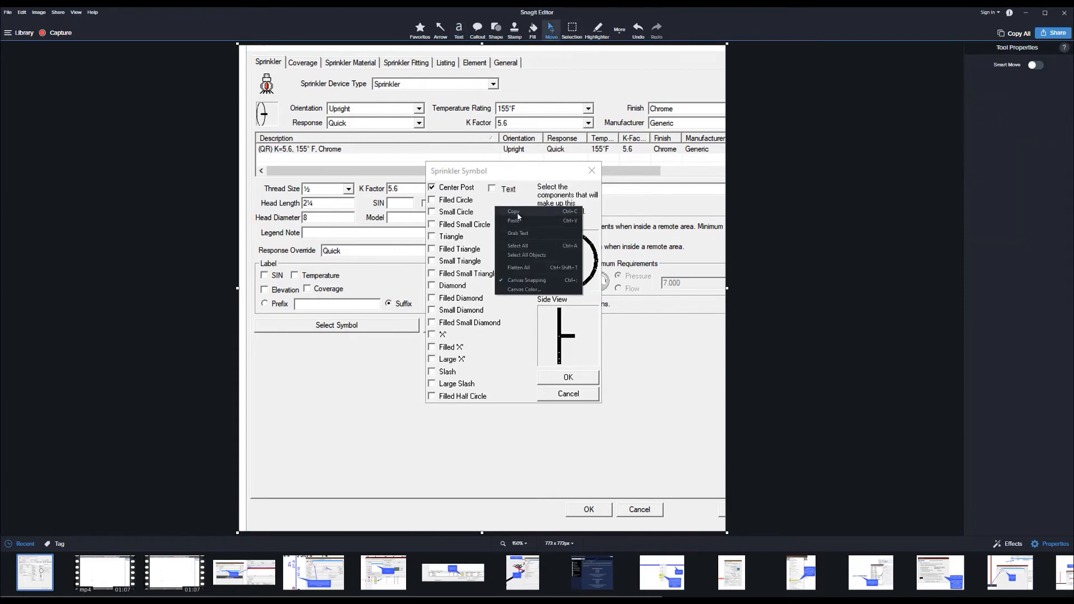
click(520, 220)
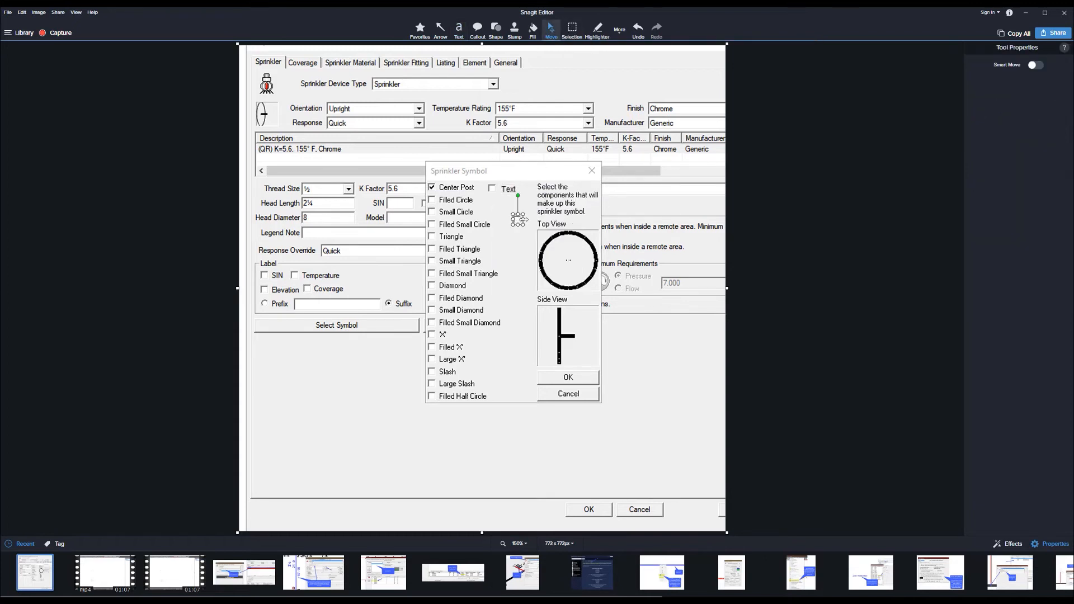
drag(523, 221, 504, 199)
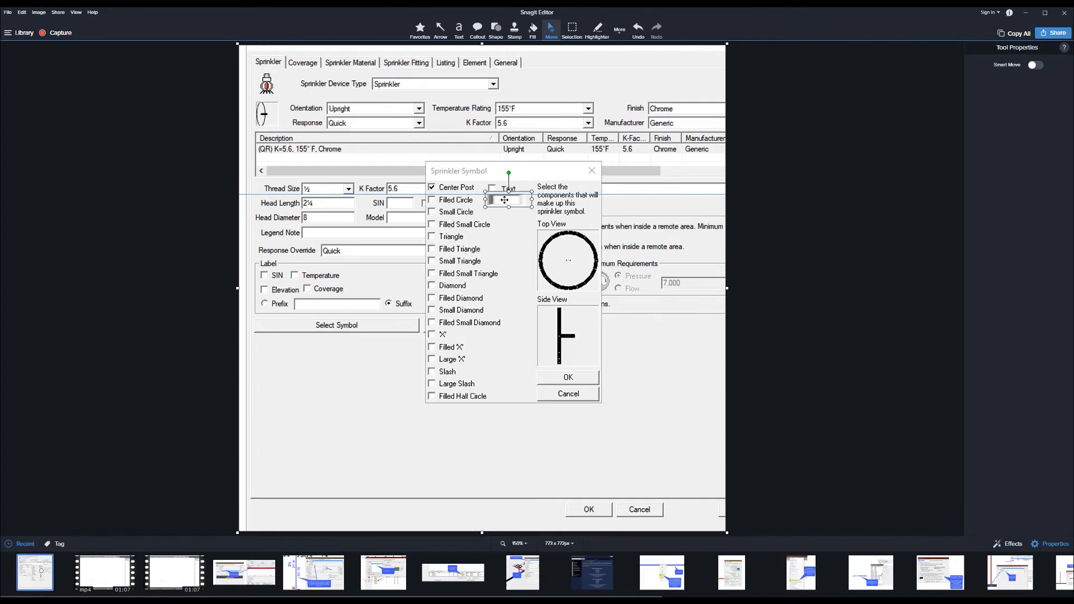
click(682, 105)
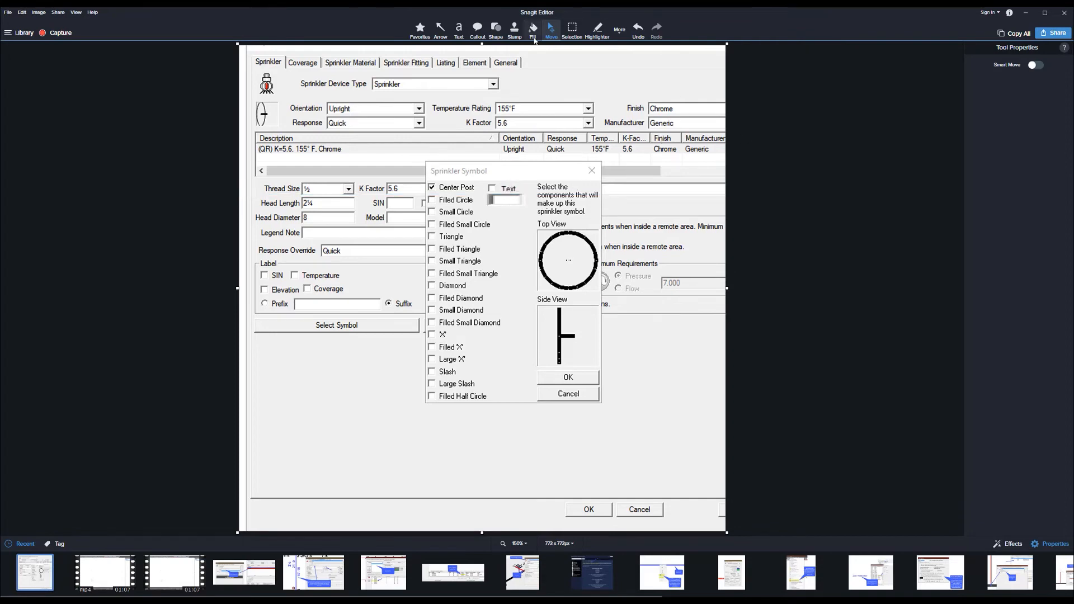
Add a callout reading "Add option for ability to use a single text character inside the circle" at the Text option and outline it with a red rectangle
click(477, 33)
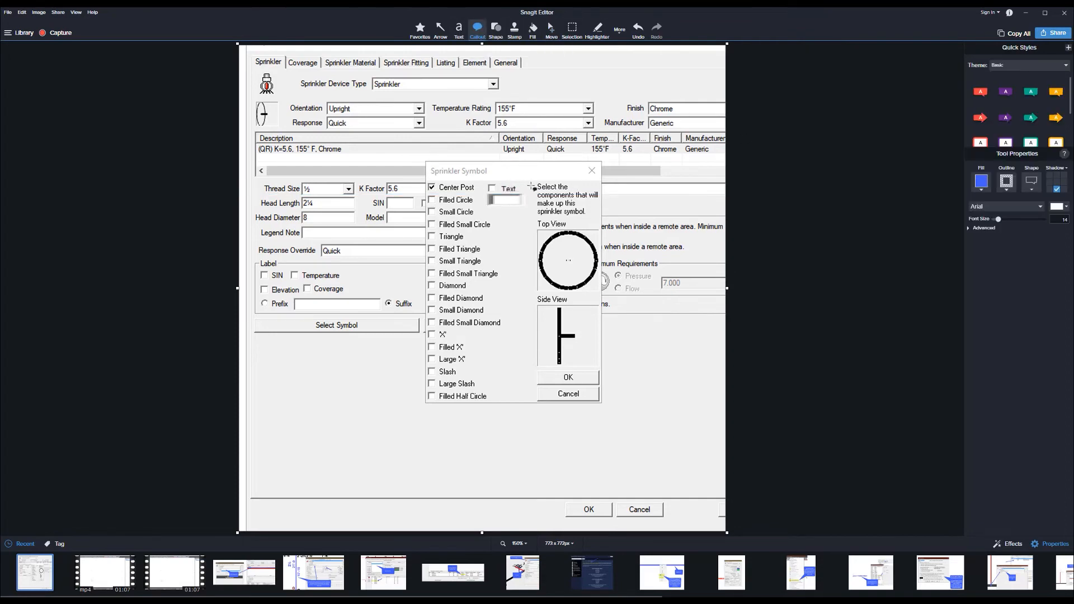
mouse_move(522, 196)
mouse_down()
mouse_move(574, 135)
mouse_move(669, 78)
mouse_up()
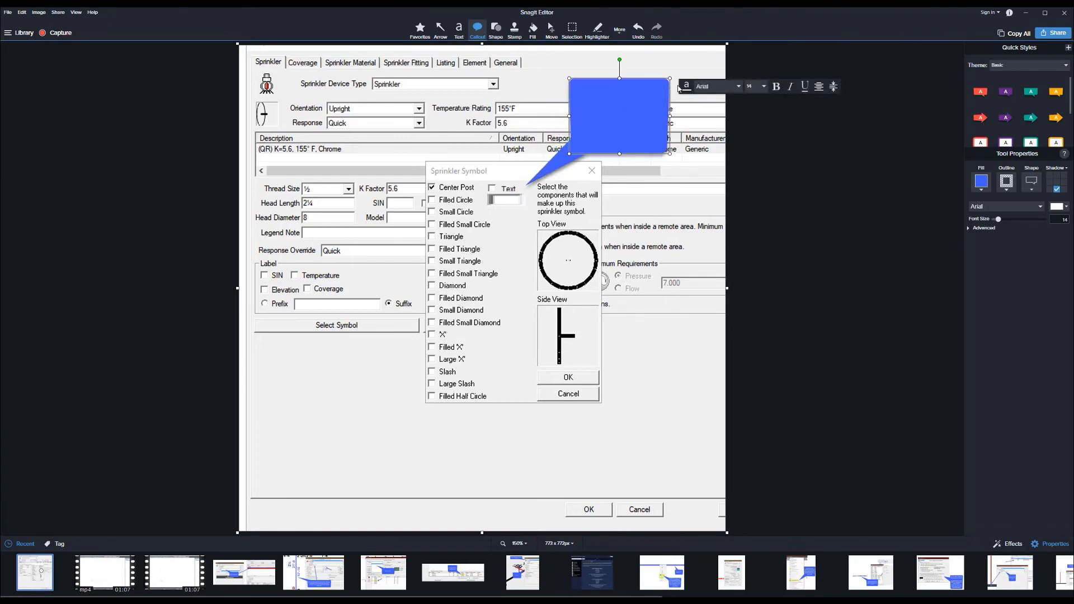
text(Add optio)
text(n to)
key(BackSpace)
key(BackSpace)
text(for ability)
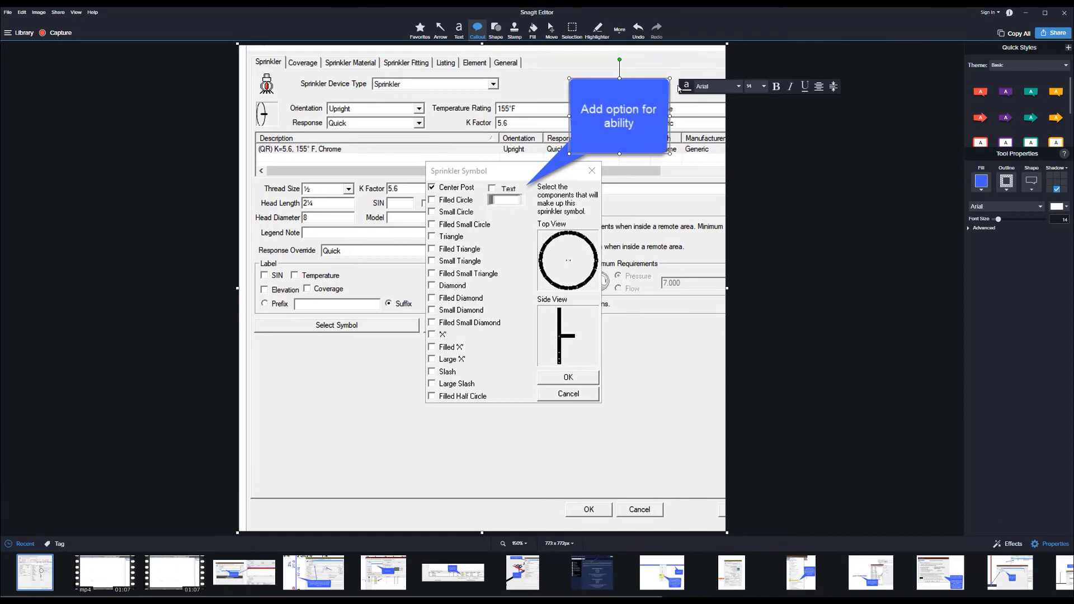
text( to use a single text cha)
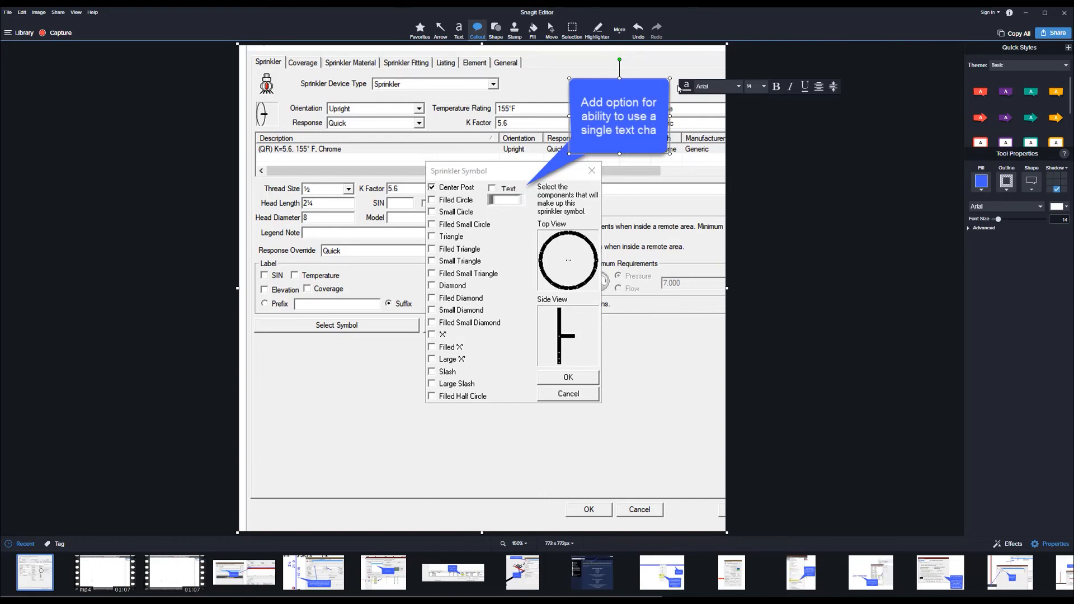
text(racter in)
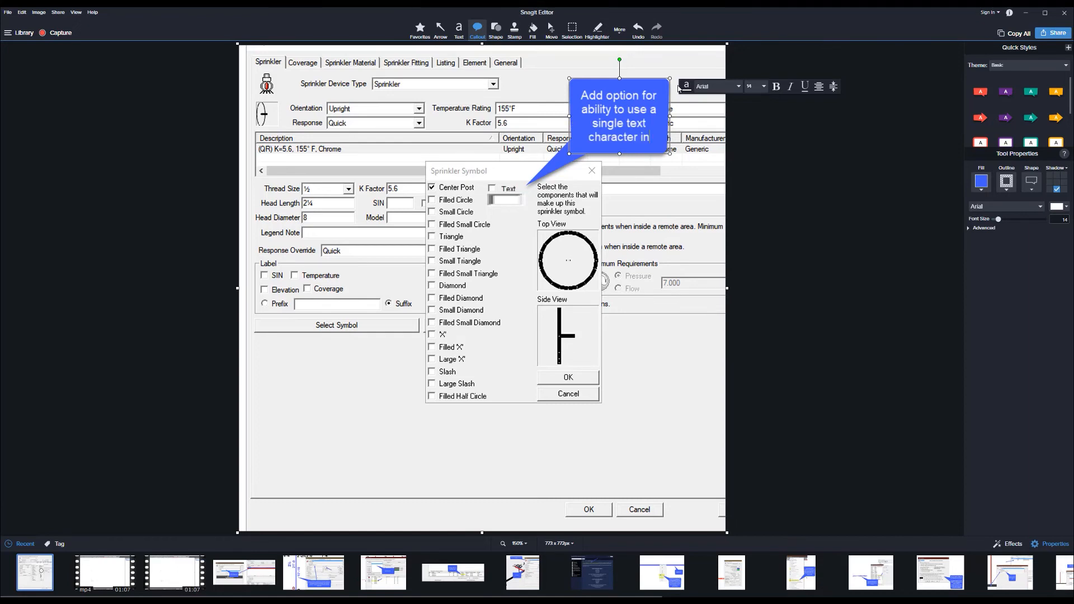
text(side the circle)
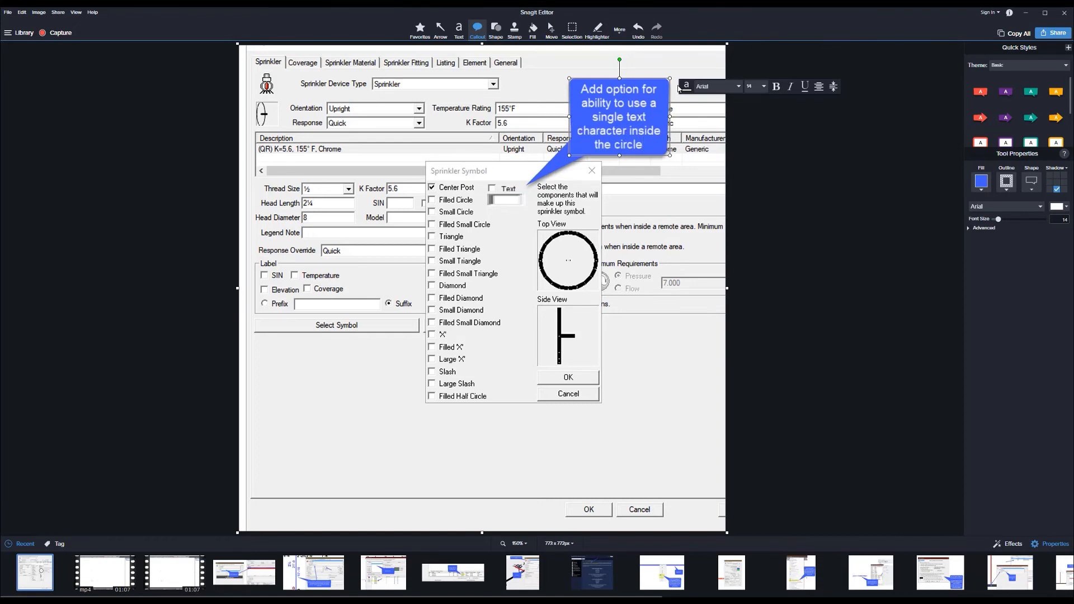
click(678, 88)
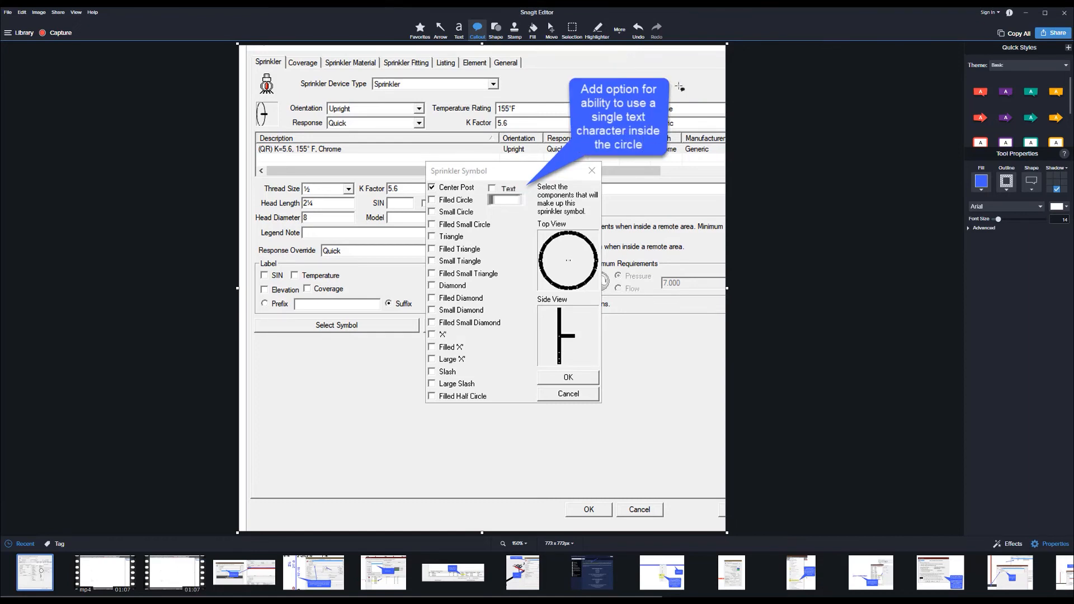
key(shift+r)
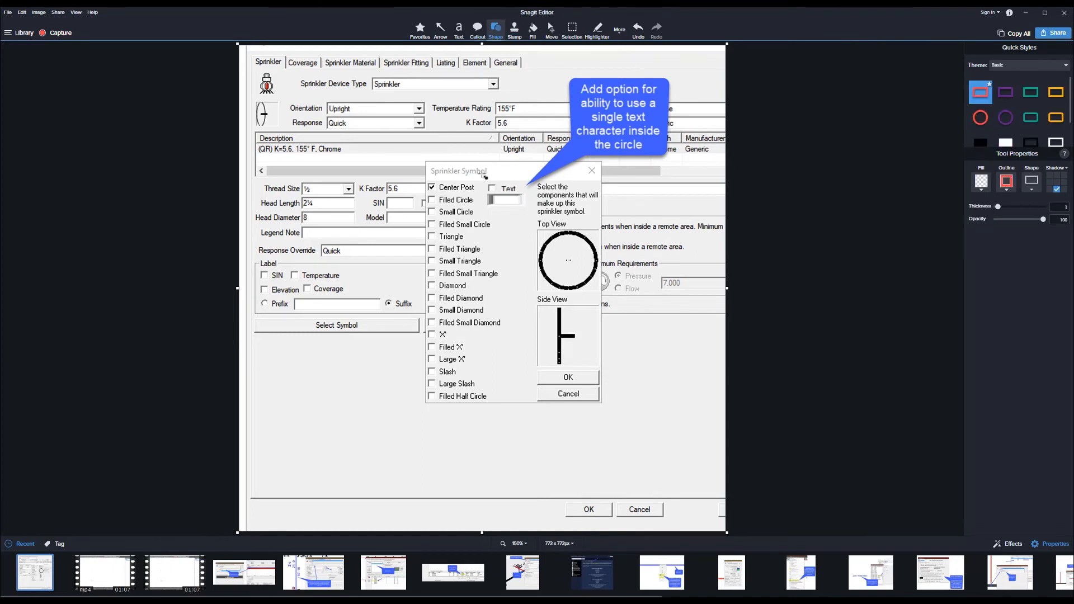
drag(480, 178, 538, 218)
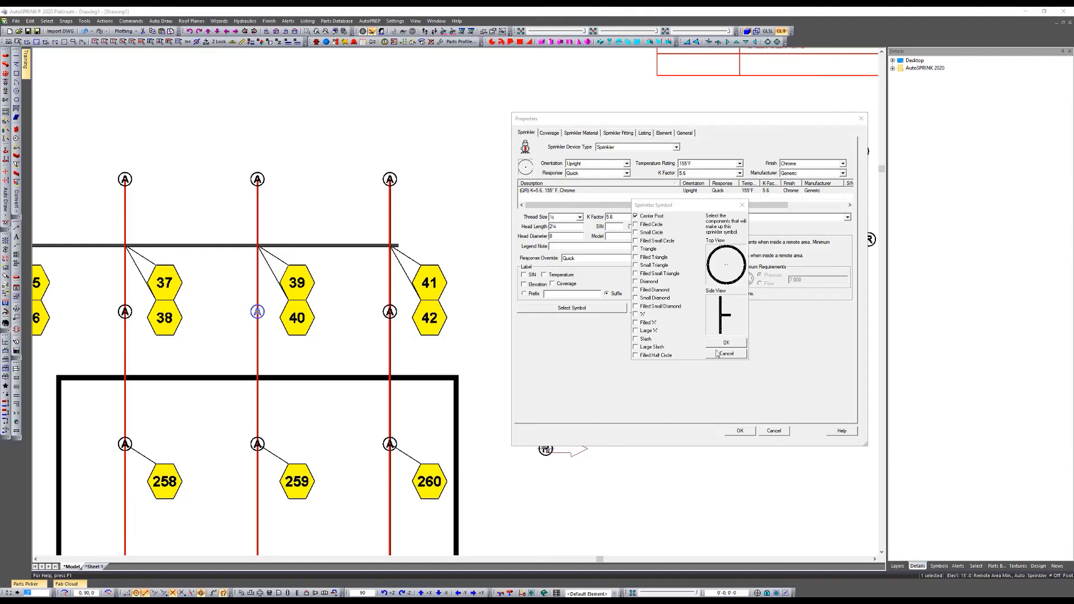
Switch back to AutoSPRINK, close the sprinkler's symbol and properties dialogs without changes, and clear the selection
click(721, 353)
click(773, 429)
key(Escape)
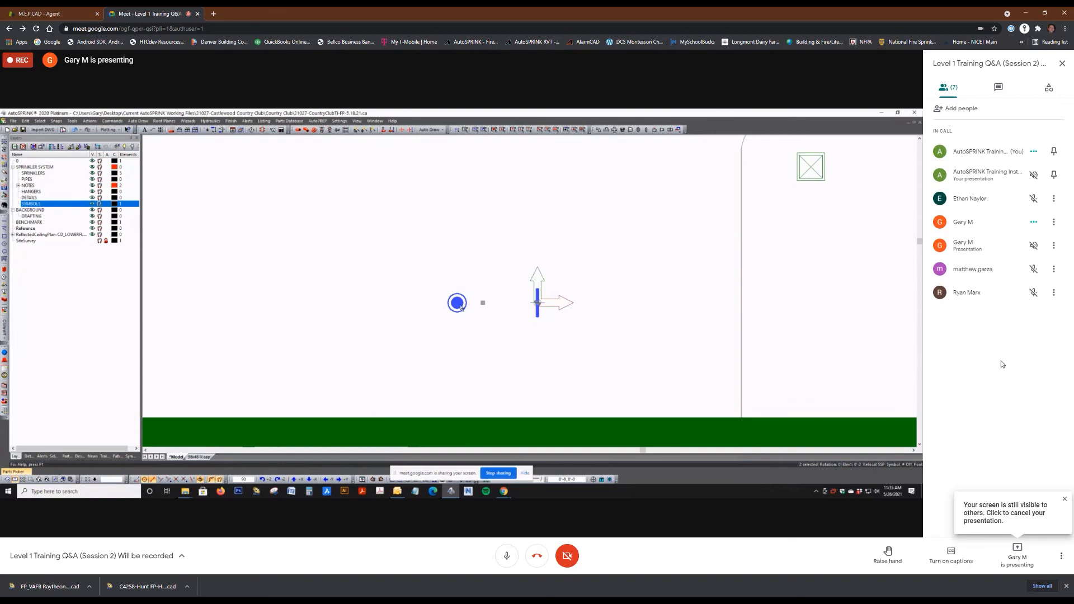
In the shared AutoSPRINK drawing, add the filled-circle sprinkler to the current selection and create a complex symbol from the selected elements
click(462, 306)
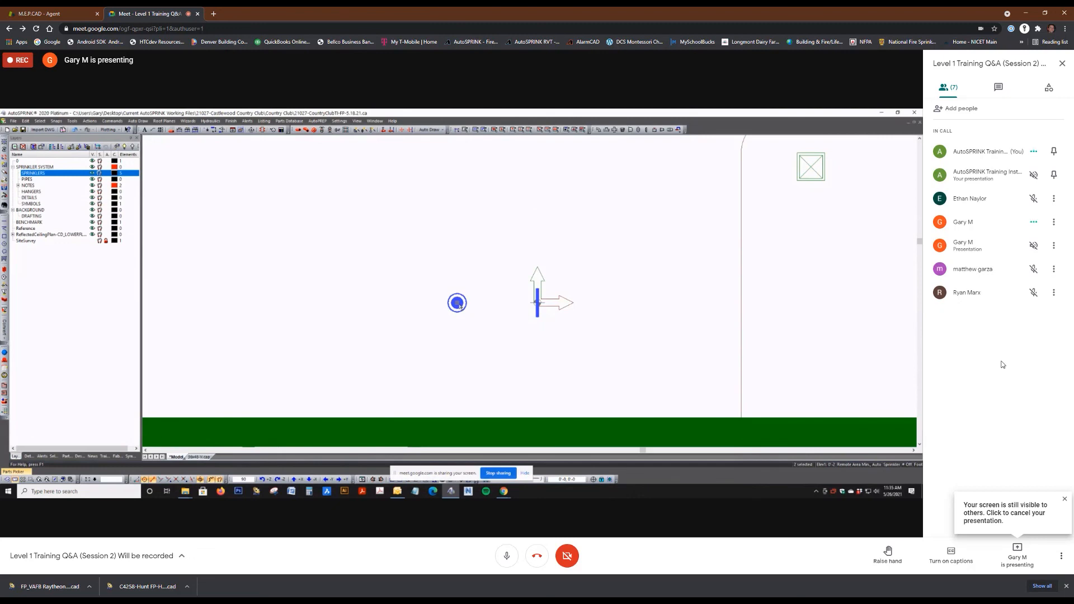
click(112, 121)
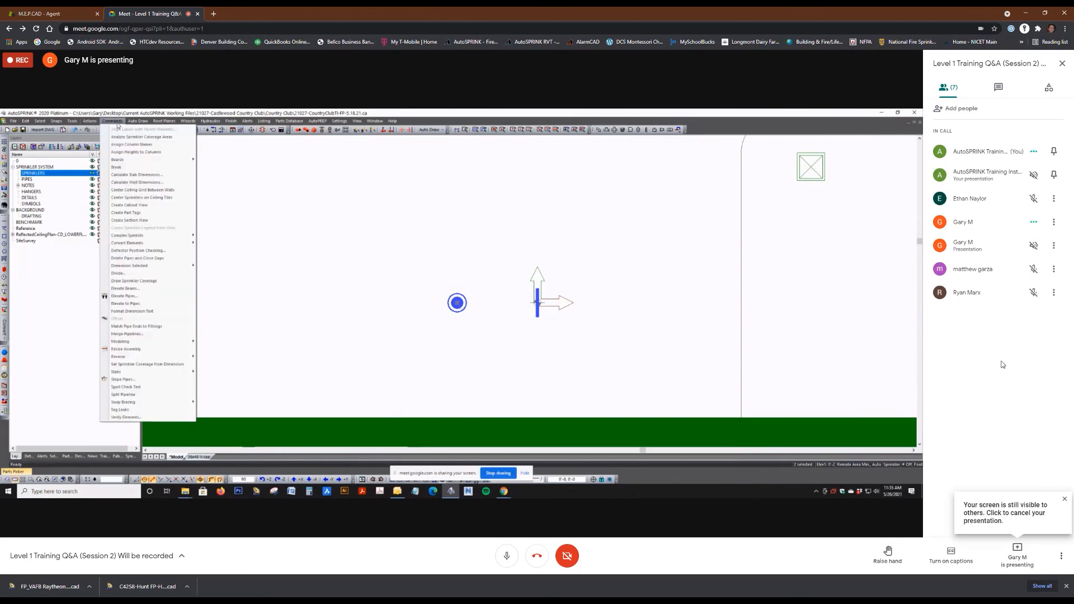
mouse_move(168, 235)
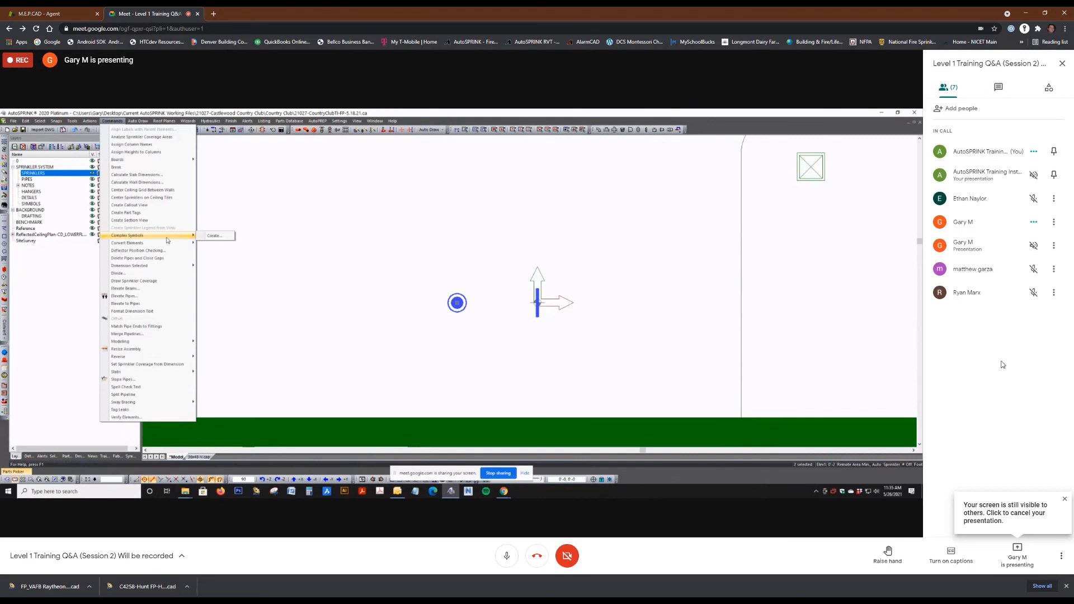
click(218, 236)
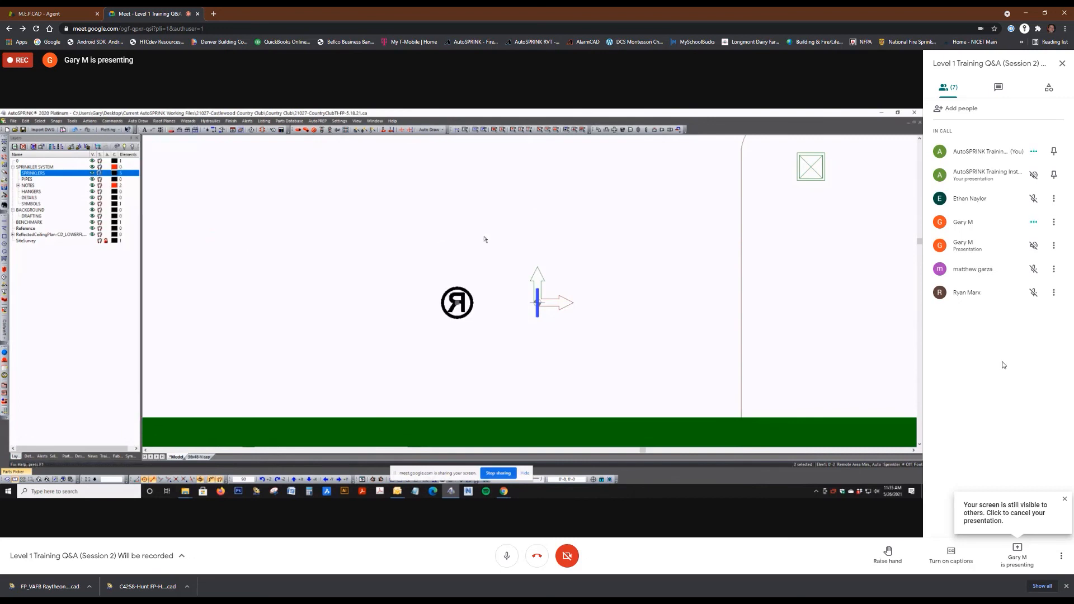